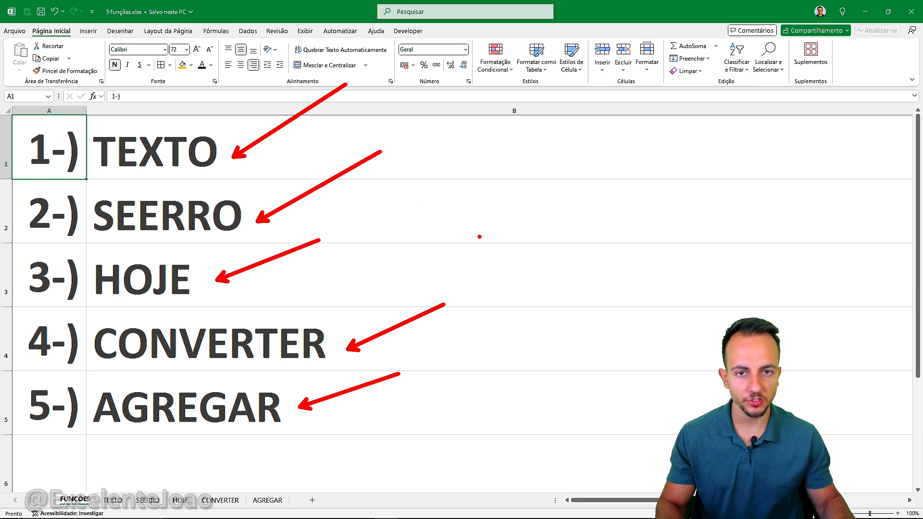
Step: Browse the function worksheets and open the TEXTO sheet
{"action": "key", "text": "Escape"}
{"action": "left_click", "coordinate": [113, 500]}
{"action": "left_click", "coordinate": [148, 500]}
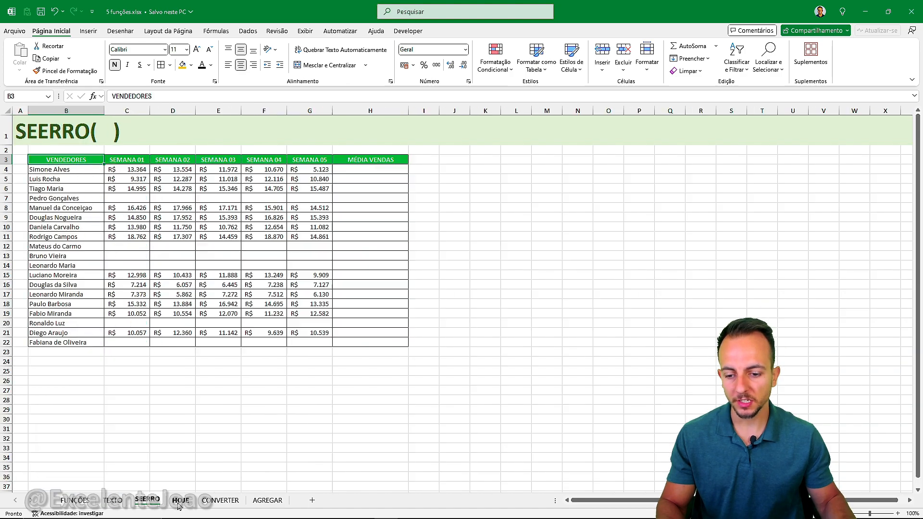
{"action": "left_click", "coordinate": [180, 500]}
{"action": "left_click", "coordinate": [220, 500]}
{"action": "left_click", "coordinate": [147, 500]}
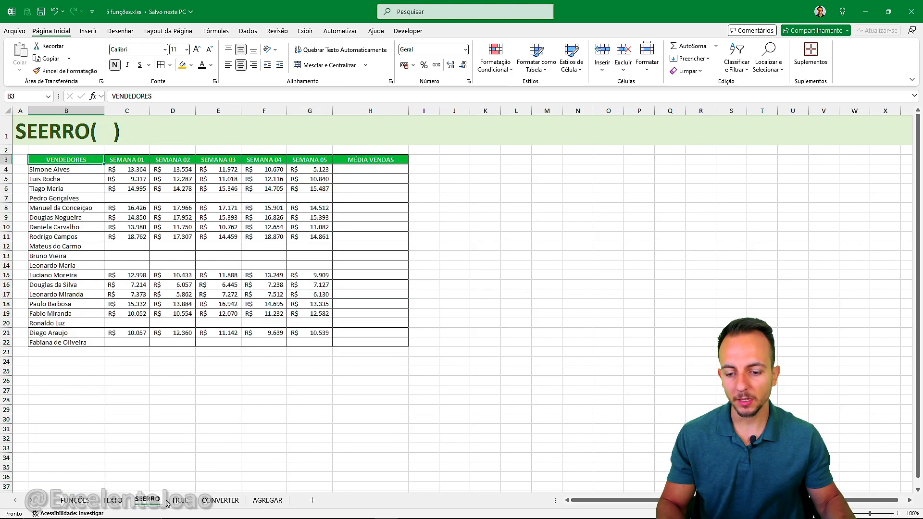
{"action": "left_click", "coordinate": [180, 500]}
{"action": "left_click", "coordinate": [119, 501]}
{"action": "key", "text": "ctrl+1"}
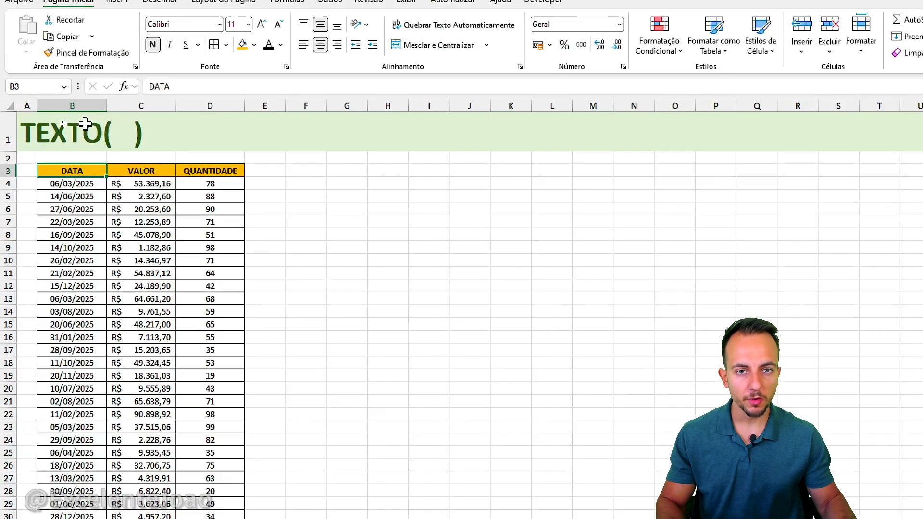
{"action": "left_click", "coordinate": [107, 155]}
{"action": "mouse_move", "coordinate": [12, 98]}
{"action": "left_mouse_down"}
{"action": "mouse_move", "coordinate": [216, 181]}
{"action": "mouse_move", "coordinate": [381, 140]}
{"action": "left_mouse_up"}
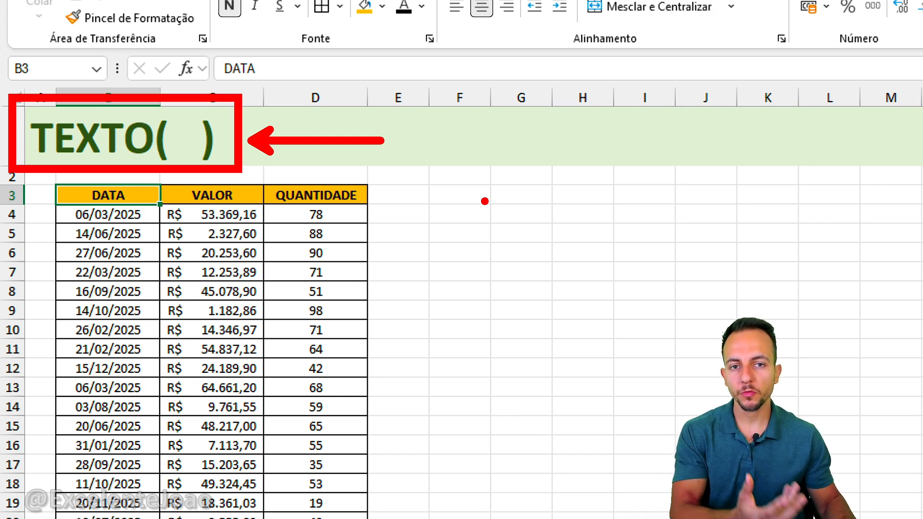
{"action": "key", "text": "Escape"}
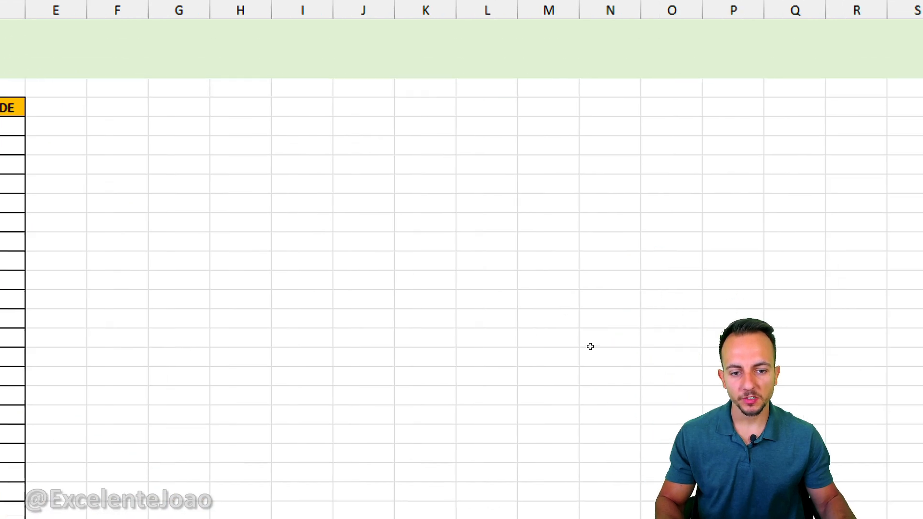
{"action": "left_click", "coordinate": [260, 187]}
{"action": "key", "text": "ctrl+2"}
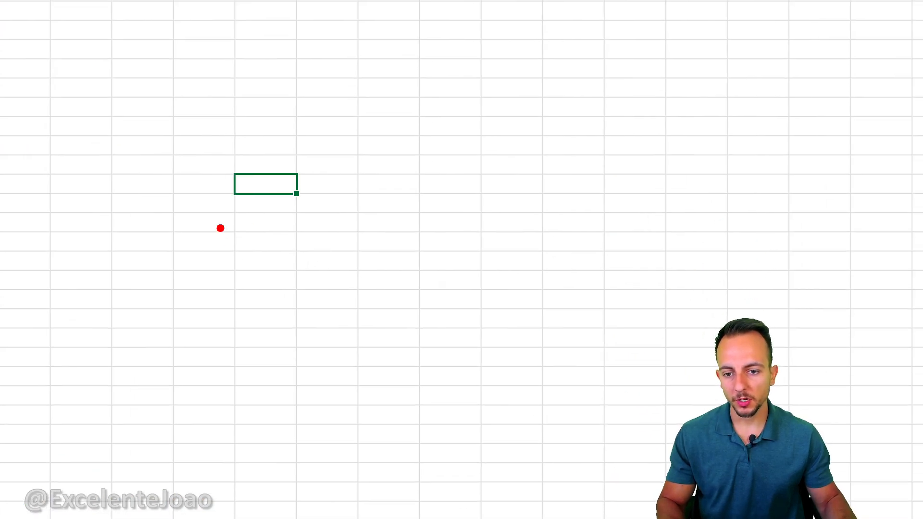
{"action": "left_click_drag", "start_coordinate": [221, 228], "coordinate": [249, 301]}
{"action": "mouse_move", "coordinate": [291, 223]}
{"action": "left_mouse_down"}
{"action": "mouse_move", "coordinate": [344, 276]}
{"action": "mouse_move", "coordinate": [281, 290]}
{"action": "left_mouse_up"}
{"action": "left_click_drag", "start_coordinate": [262, 194], "coordinate": [286, 303]}
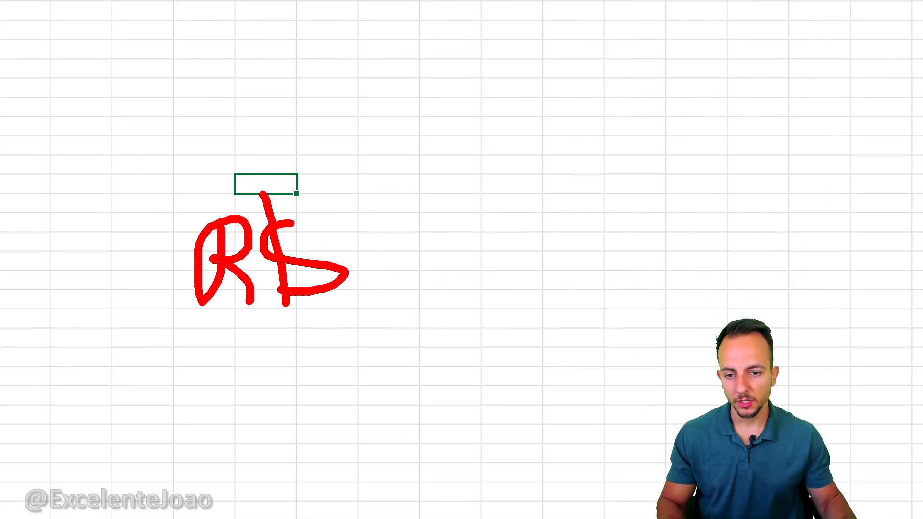
{"action": "mouse_move", "coordinate": [304, 182]}
{"action": "left_mouse_down"}
{"action": "mouse_move", "coordinate": [319, 154]}
{"action": "mouse_move", "coordinate": [454, 163]}
{"action": "left_mouse_up"}
{"action": "mouse_move", "coordinate": [427, 165]}
{"action": "left_mouse_down"}
{"action": "mouse_move", "coordinate": [469, 186]}
{"action": "mouse_move", "coordinate": [476, 132]}
{"action": "left_mouse_up"}
{"action": "left_click_drag", "start_coordinate": [540, 202], "coordinate": [491, 279]}
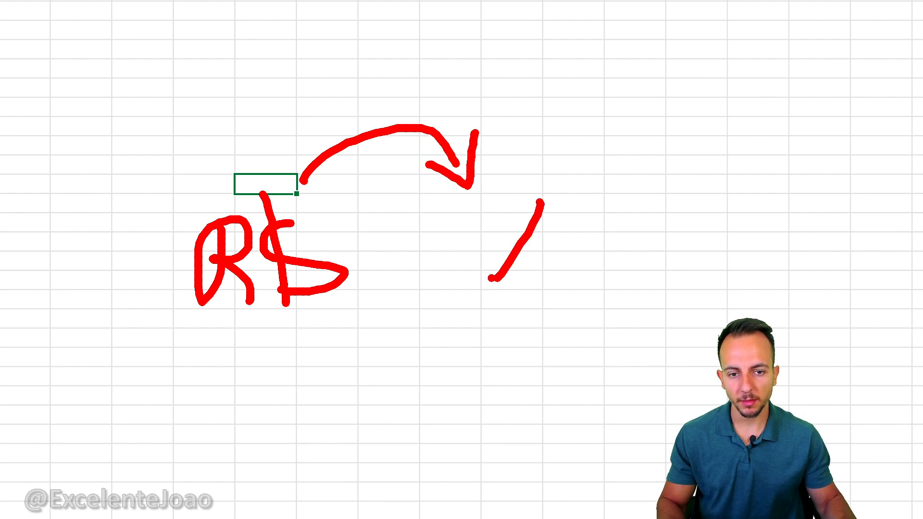
{"action": "left_click_drag", "start_coordinate": [488, 201], "coordinate": [491, 214]}
{"action": "left_click_drag", "start_coordinate": [538, 263], "coordinate": [546, 275]}
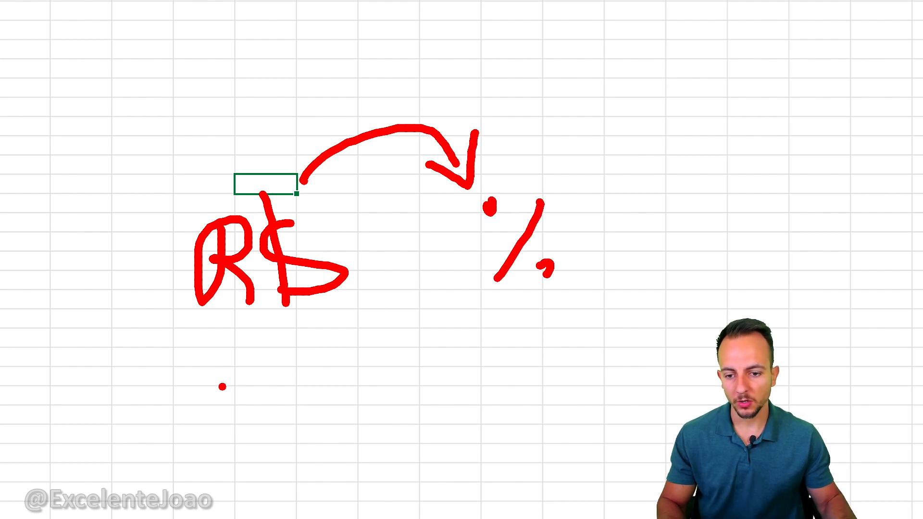
{"action": "mouse_move", "coordinate": [194, 352]}
{"action": "left_mouse_down"}
{"action": "mouse_move", "coordinate": [208, 405]}
{"action": "mouse_move", "coordinate": [192, 436]}
{"action": "left_mouse_up"}
{"action": "mouse_move", "coordinate": [228, 362]}
{"action": "left_mouse_down"}
{"action": "mouse_move", "coordinate": [257, 373]}
{"action": "mouse_move", "coordinate": [270, 413]}
{"action": "left_mouse_up"}
{"action": "mouse_move", "coordinate": [280, 361]}
{"action": "left_mouse_down"}
{"action": "mouse_move", "coordinate": [279, 415]}
{"action": "mouse_move", "coordinate": [468, 399]}
{"action": "left_mouse_up"}
{"action": "left_click_drag", "start_coordinate": [469, 399], "coordinate": [485, 423]}
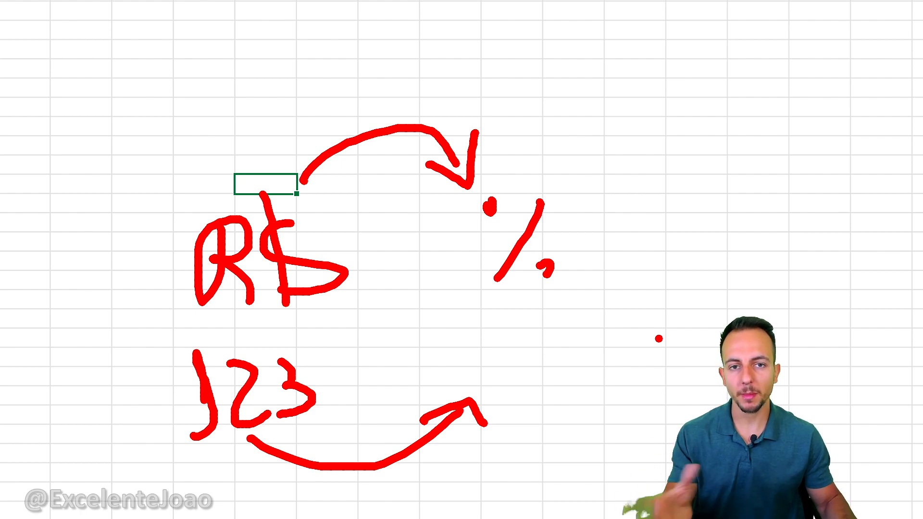
{"action": "key", "text": "Escape"}
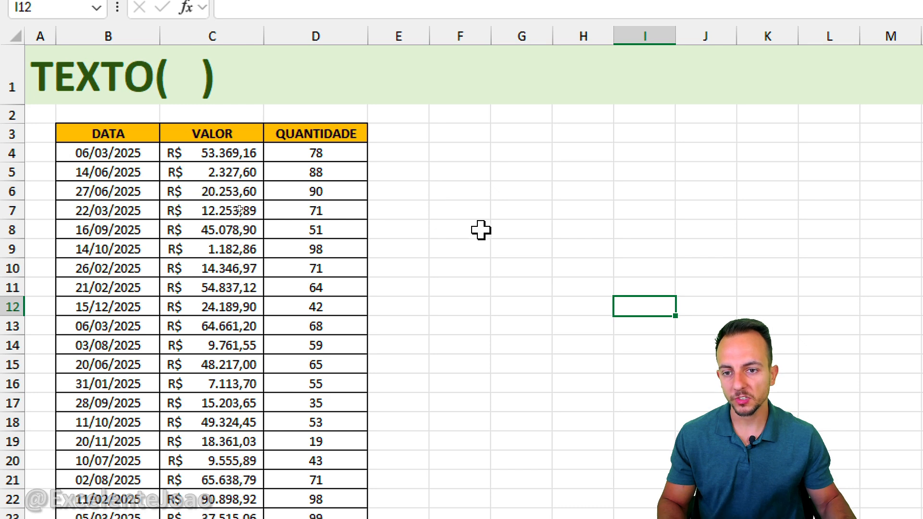
{"action": "left_click", "coordinate": [128, 35]}
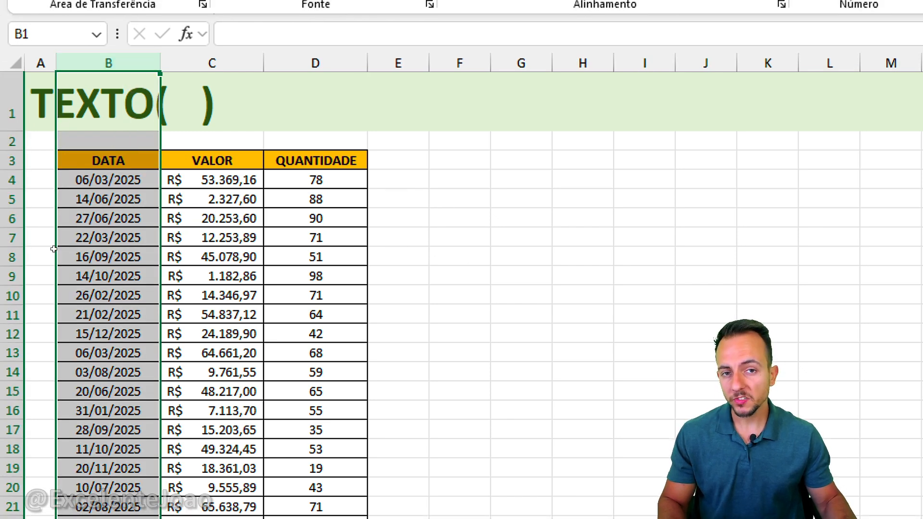
{"action": "left_click_drag", "start_coordinate": [105, 144], "coordinate": [87, 143]}
{"action": "mouse_move", "coordinate": [210, 125]}
{"action": "left_mouse_down"}
{"action": "mouse_move", "coordinate": [214, 189]}
{"action": "mouse_move", "coordinate": [255, 142]}
{"action": "left_mouse_up"}
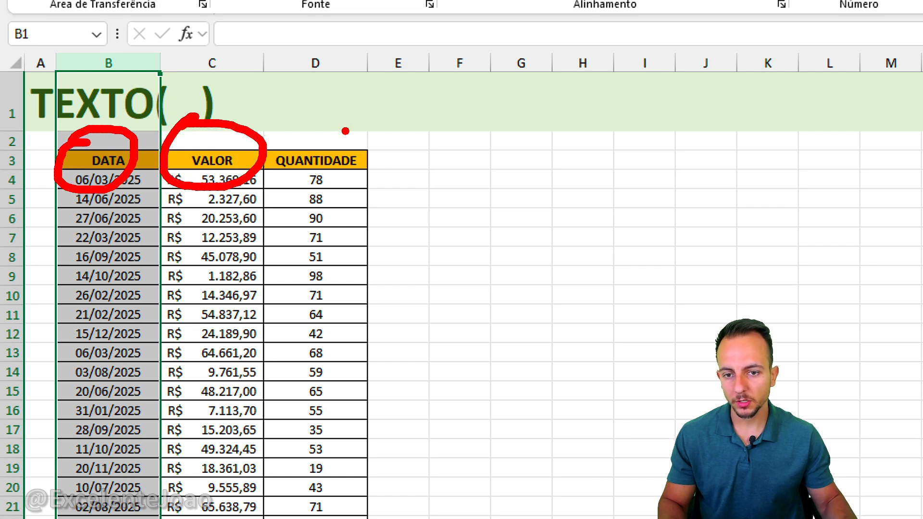
{"action": "left_click_drag", "start_coordinate": [345, 131], "coordinate": [272, 124]}
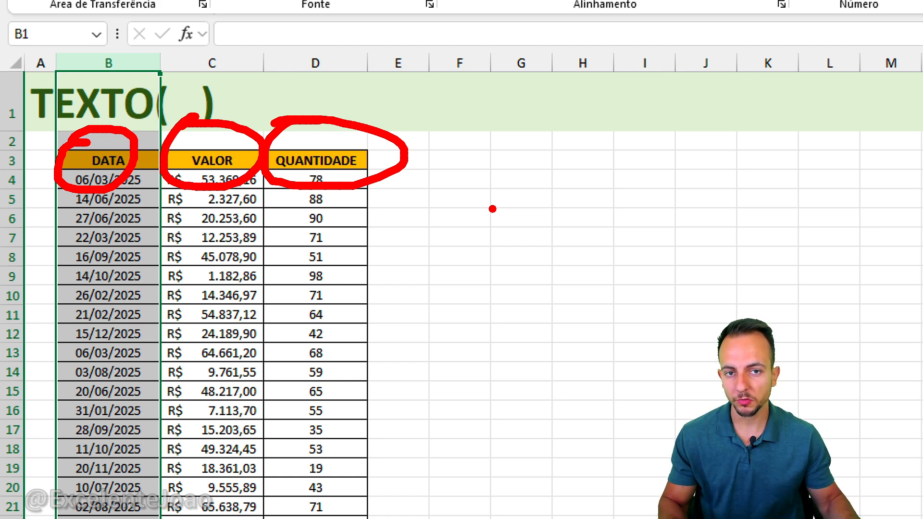
{"action": "key", "text": "ctrl+z"}
{"action": "key", "text": "ctrl+z"}
{"action": "key", "text": "ctrl+z"}
{"action": "mouse_move", "coordinate": [132, 122]}
{"action": "left_mouse_down"}
{"action": "mouse_move", "coordinate": [166, 180]}
{"action": "mouse_move", "coordinate": [157, 118]}
{"action": "mouse_move", "coordinate": [91, 101]}
{"action": "mouse_move", "coordinate": [50, 166]}
{"action": "left_mouse_up"}
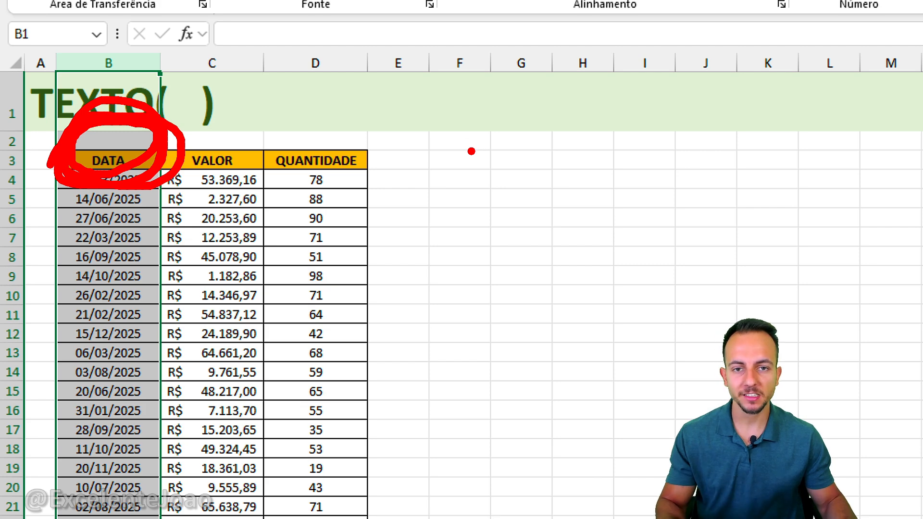
{"action": "key", "text": "ctrl+z"}
{"action": "left_click_drag", "start_coordinate": [34, 129], "coordinate": [258, 127]}
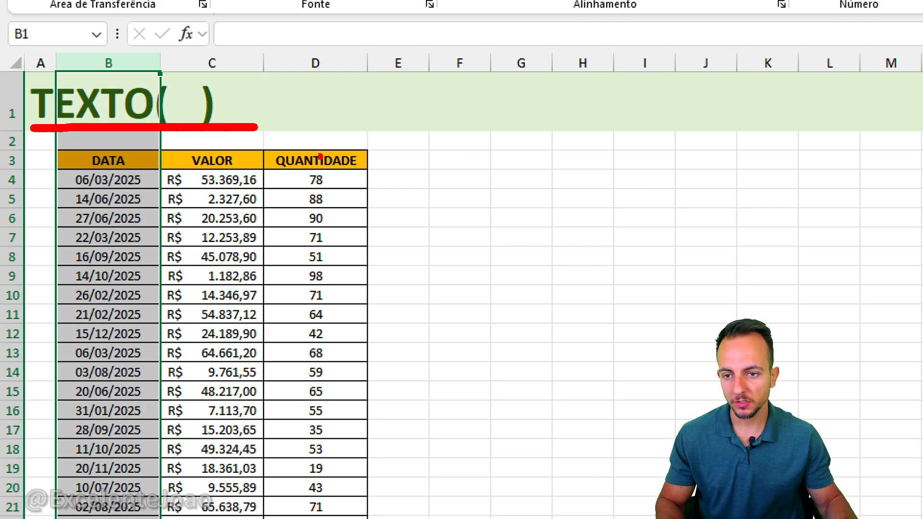
{"action": "left_click", "coordinate": [99, 179]}
{"action": "left_click_drag", "start_coordinate": [128, 163], "coordinate": [109, 333]}
{"action": "left_click", "coordinate": [137, 199]}
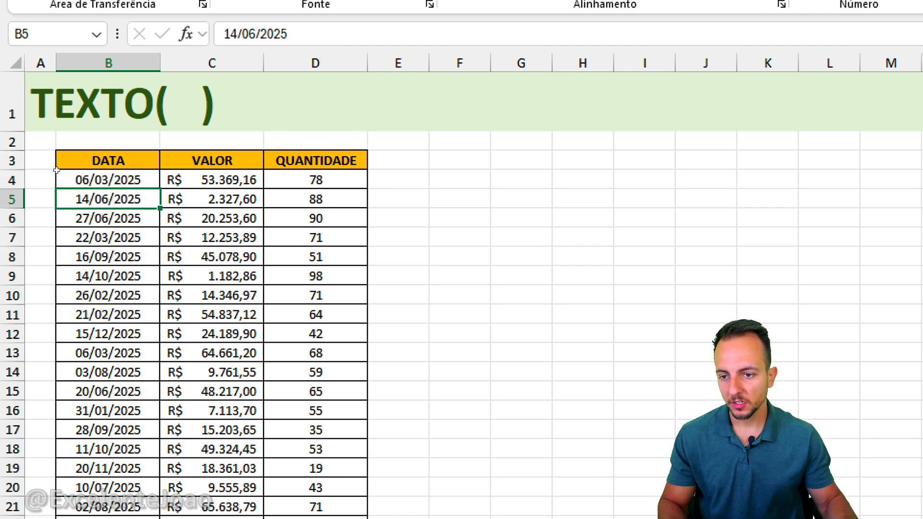
{"action": "left_click_drag", "start_coordinate": [52, 160], "coordinate": [151, 190]}
{"action": "left_click_drag", "start_coordinate": [151, 191], "coordinate": [188, 245]}
{"action": "left_click_drag", "start_coordinate": [127, 209], "coordinate": [188, 172]}
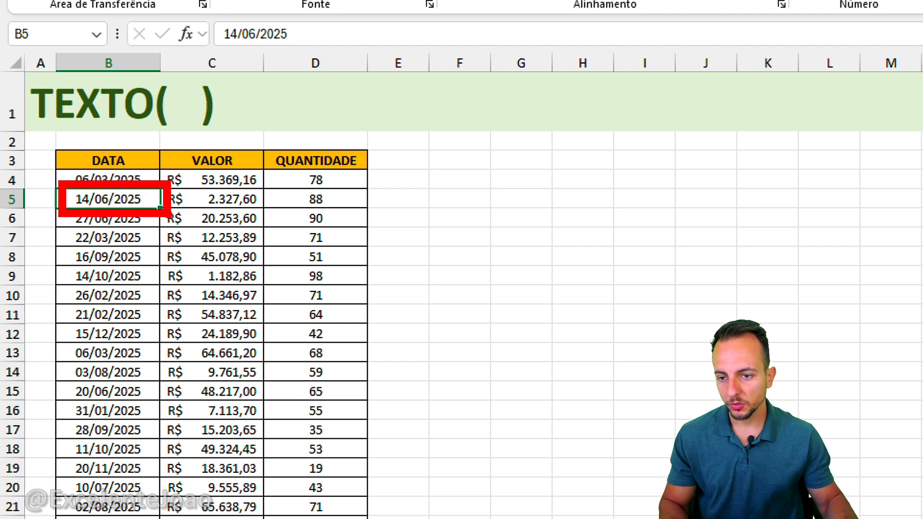
{"action": "left_click_drag", "start_coordinate": [157, 226], "coordinate": [215, 302]}
{"action": "left_click_drag", "start_coordinate": [130, 260], "coordinate": [183, 201]}
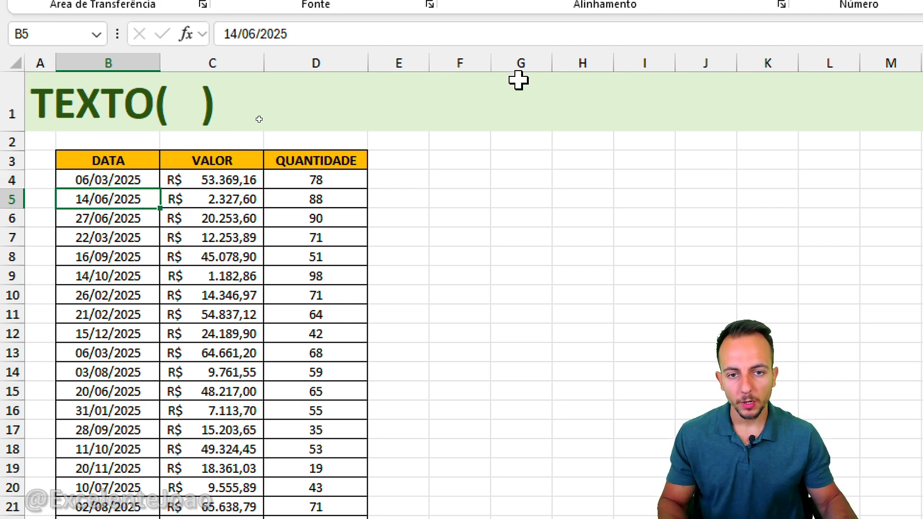
Step: Add the header DIA DA SEMANA in cell E3, beside the QUANTIDADE column
{"action": "left_click", "coordinate": [397, 163]}
{"action": "left_click", "coordinate": [398, 63]}
{"action": "left_click", "coordinate": [396, 159]}
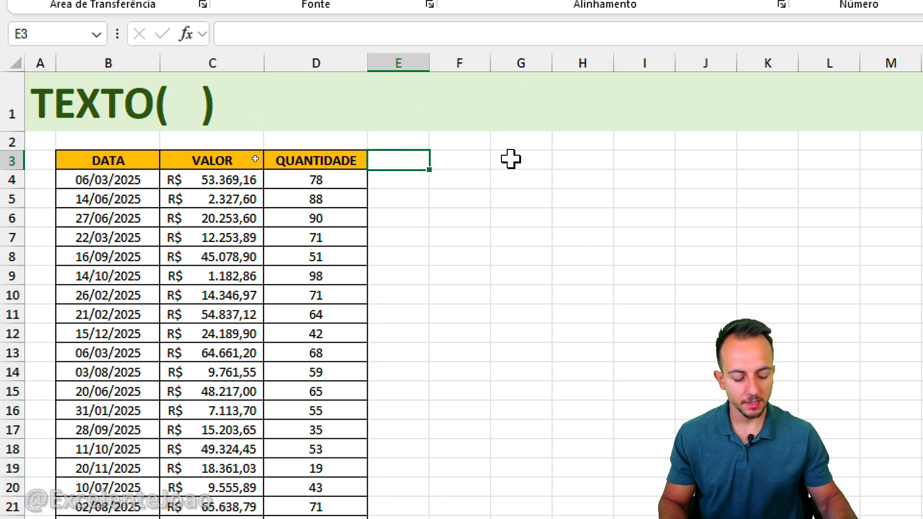
{"action": "type", "text": "DIA DA SEMANA"}
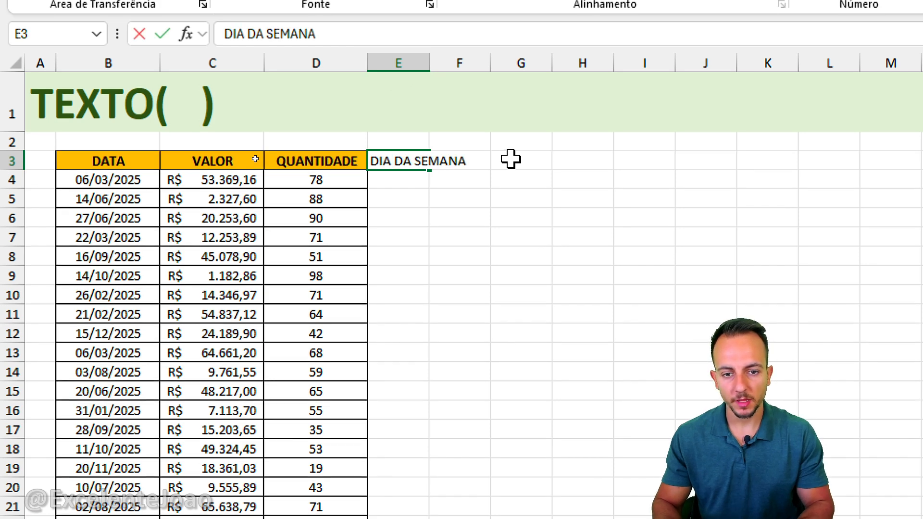
{"action": "key", "text": "Return"}
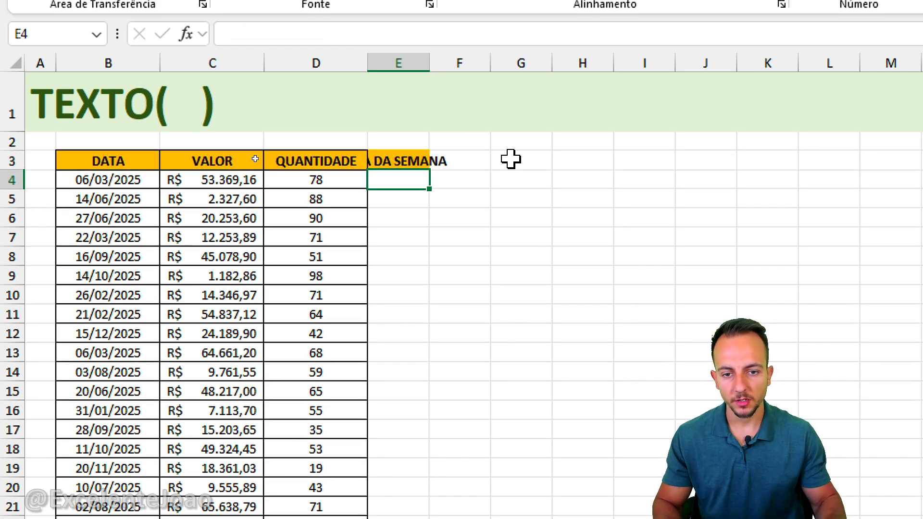
Step: Widen column E so that the whole DIA DA SEMANA header fits with some room to spare
{"action": "mouse_move", "coordinate": [124, 157]}
{"action": "left_mouse_down"}
{"action": "mouse_move", "coordinate": [146, 166]}
{"action": "mouse_move", "coordinate": [95, 146]}
{"action": "left_mouse_up"}
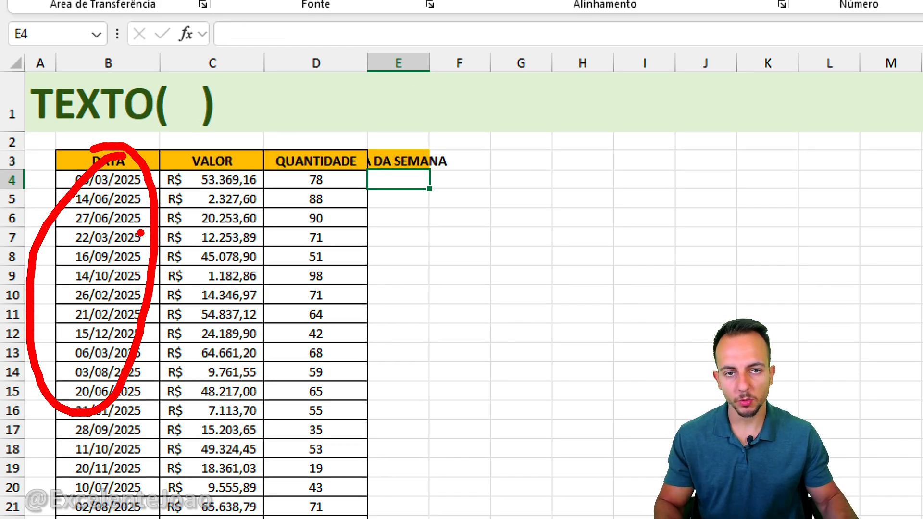
{"action": "key", "text": "Escape"}
{"action": "mouse_move", "coordinate": [429, 66]}
{"action": "left_mouse_down"}
{"action": "mouse_move", "coordinate": [502, 66]}
{"action": "mouse_move", "coordinate": [523, 82]}
{"action": "mouse_move", "coordinate": [519, 113]}
{"action": "mouse_move", "coordinate": [542, 100]}
{"action": "left_mouse_up"}
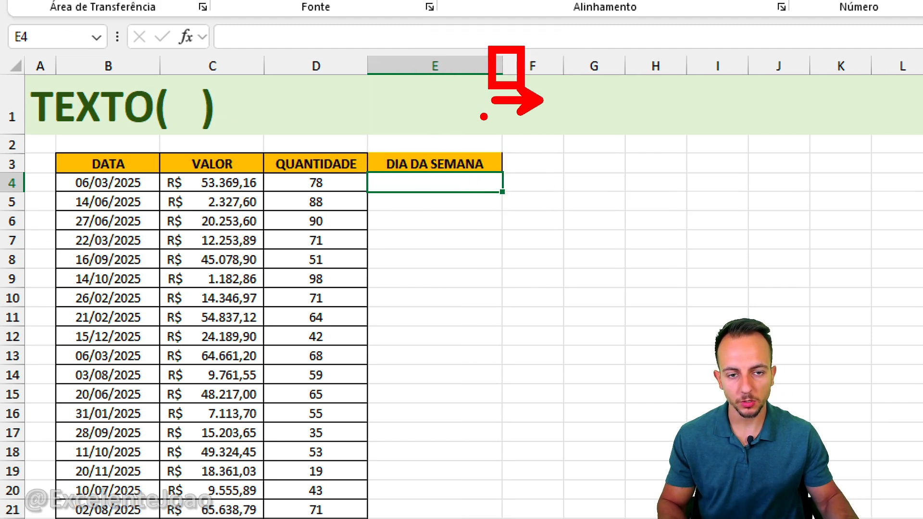
{"action": "key", "text": "Escape"}
{"action": "left_click", "coordinate": [495, 63]}
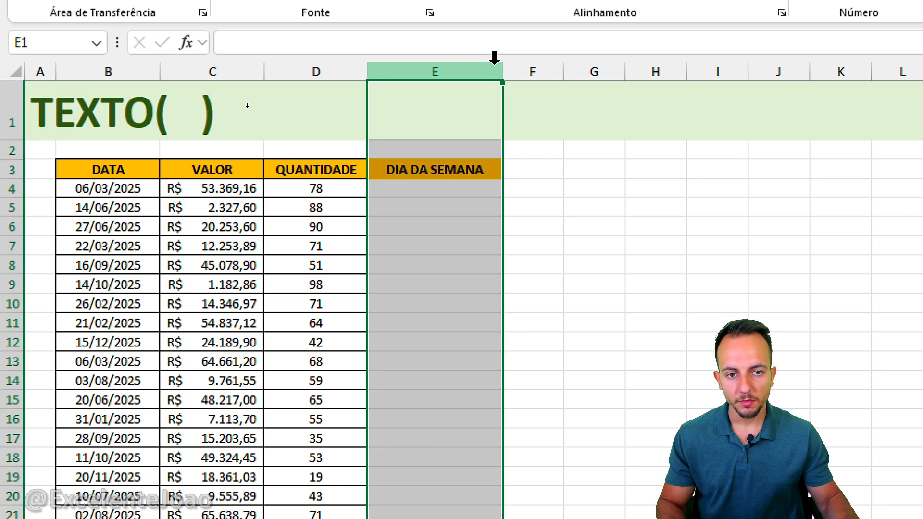
{"action": "left_click_drag", "start_coordinate": [499, 58], "coordinate": [521, 65]}
{"action": "left_click", "coordinate": [467, 184]}
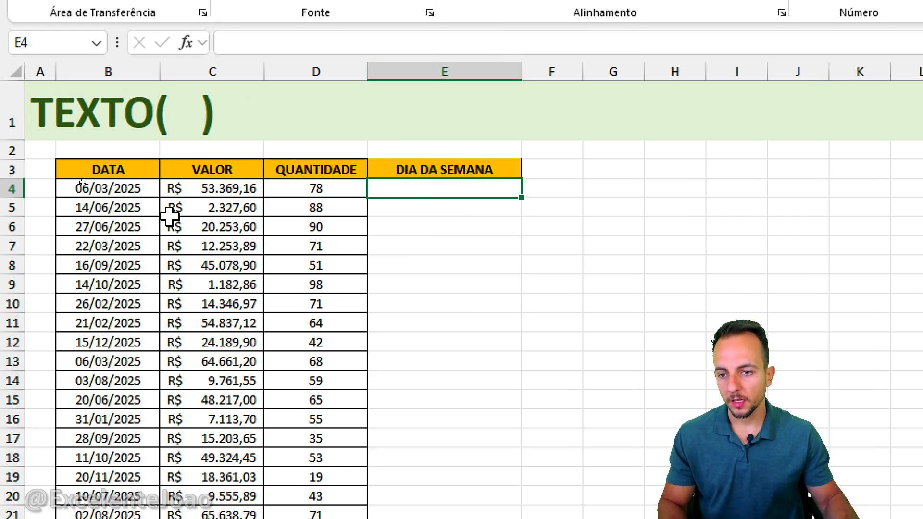
{"action": "left_click", "coordinate": [126, 184]}
{"action": "key", "text": "ctrl+2"}
{"action": "mouse_move", "coordinate": [52, 165]}
{"action": "left_mouse_down"}
{"action": "mouse_move", "coordinate": [159, 204]}
{"action": "mouse_move", "coordinate": [187, 267]}
{"action": "left_mouse_up"}
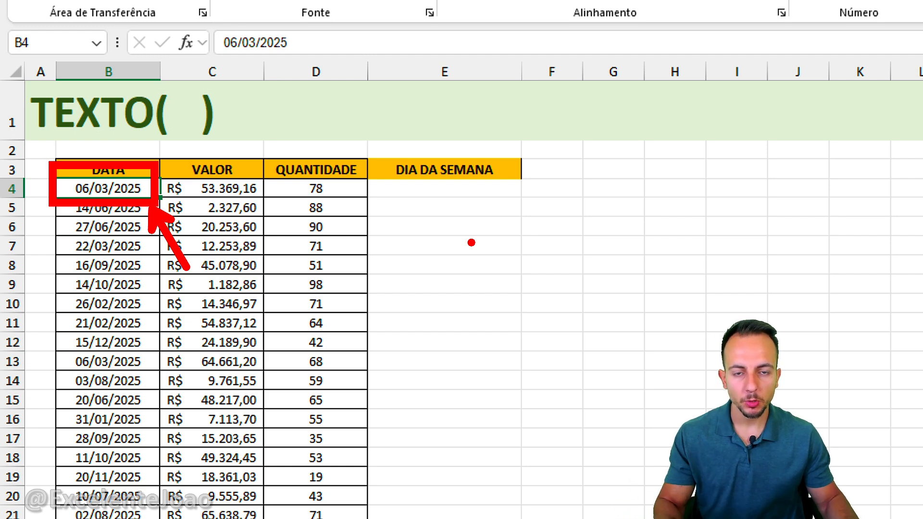
{"action": "key", "text": "Escape"}
Step: Start a TEXTO formula in cell E4 with the date in B4 as its value argument
{"action": "left_click", "coordinate": [434, 188]}
{"action": "type", "text": "="}
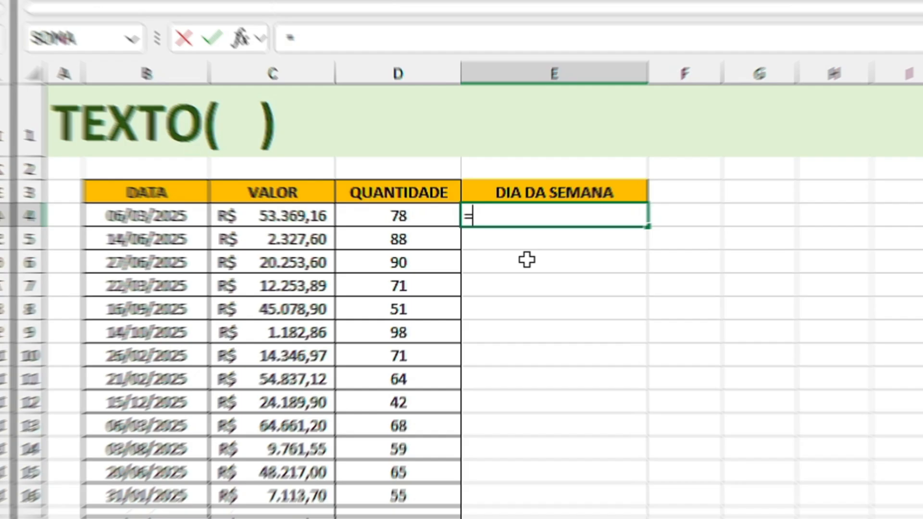
{"action": "type", "text": "TEXT"}
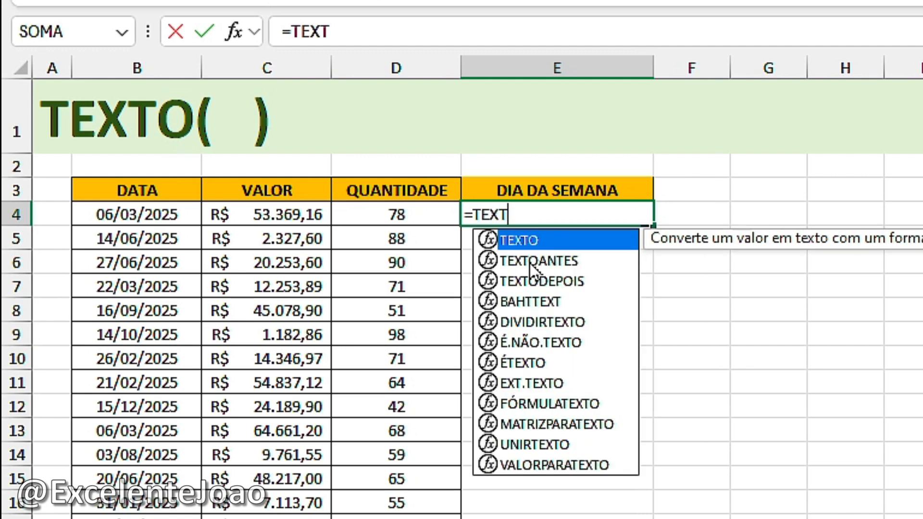
{"action": "mouse_move", "coordinate": [556, 212]}
{"action": "left_mouse_down"}
{"action": "mouse_move", "coordinate": [500, 267]}
{"action": "mouse_move", "coordinate": [560, 197]}
{"action": "mouse_move", "coordinate": [530, 222]}
{"action": "left_mouse_up"}
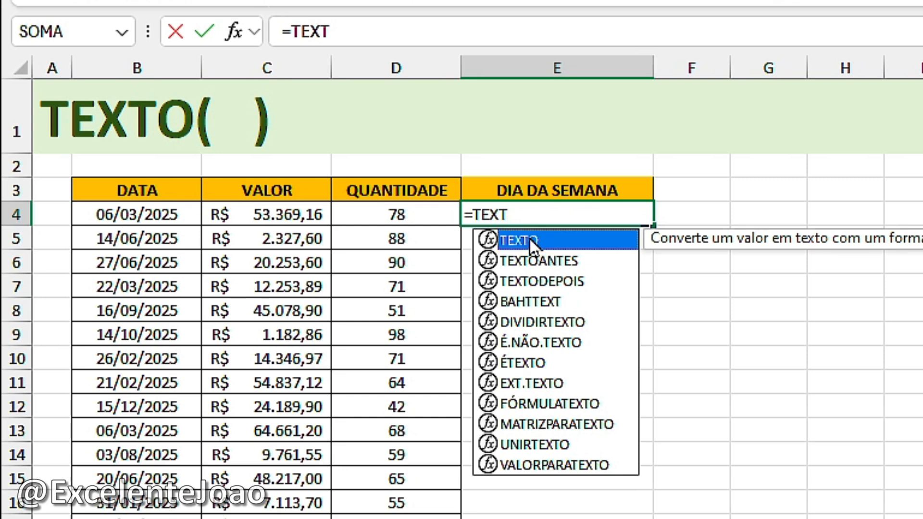
{"action": "double_click", "coordinate": [529, 238]}
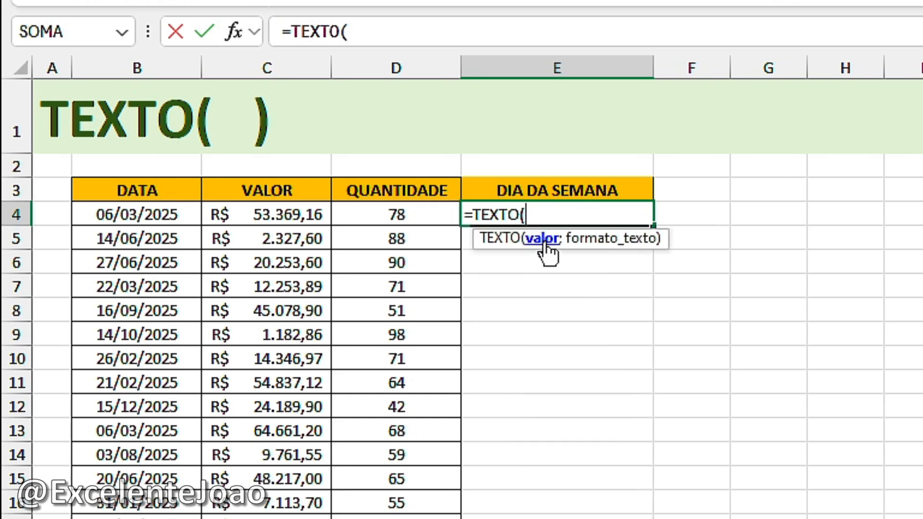
{"action": "left_click", "coordinate": [179, 218]}
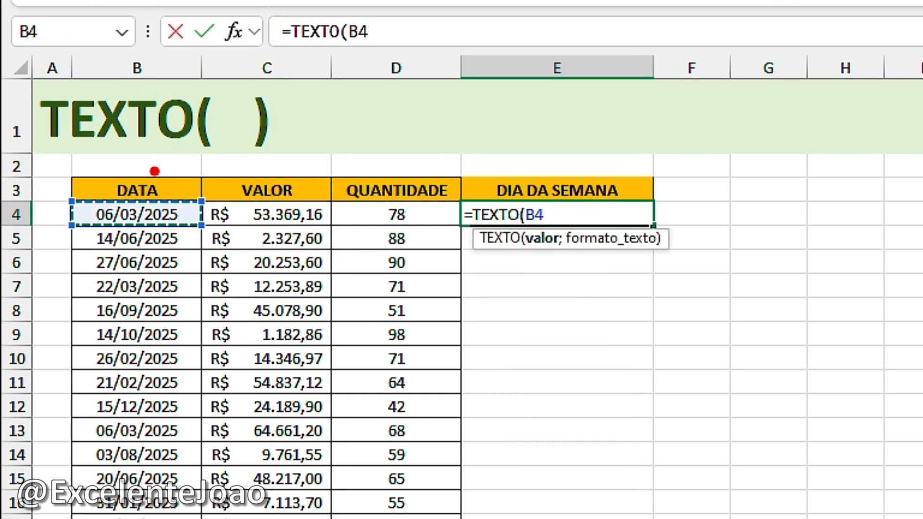
{"action": "mouse_move", "coordinate": [154, 171]}
{"action": "left_mouse_down"}
{"action": "mouse_move", "coordinate": [41, 226]}
{"action": "mouse_move", "coordinate": [192, 187]}
{"action": "mouse_move", "coordinate": [125, 166]}
{"action": "left_mouse_up"}
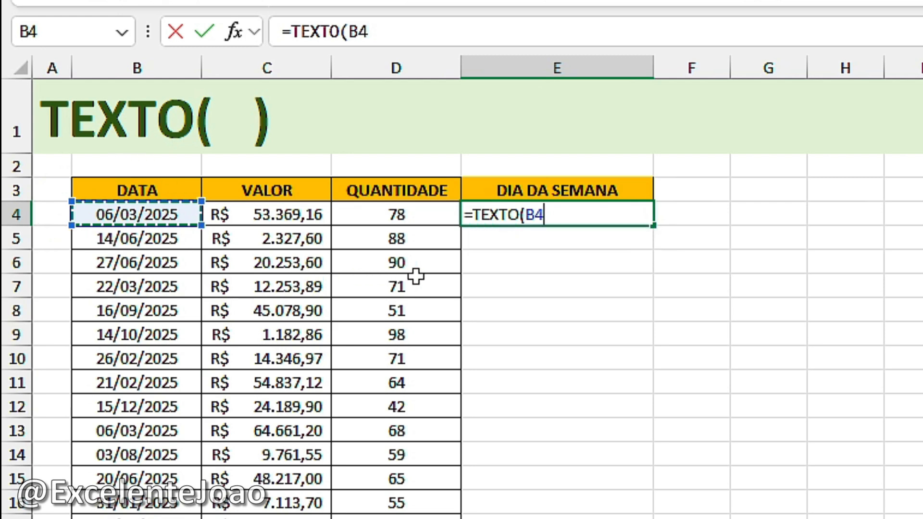
Step: Complete the E4 formula with the text format "DDDD" so that it reads =TEXTO(B4;"DDDD")
{"action": "type", "text": ";"}
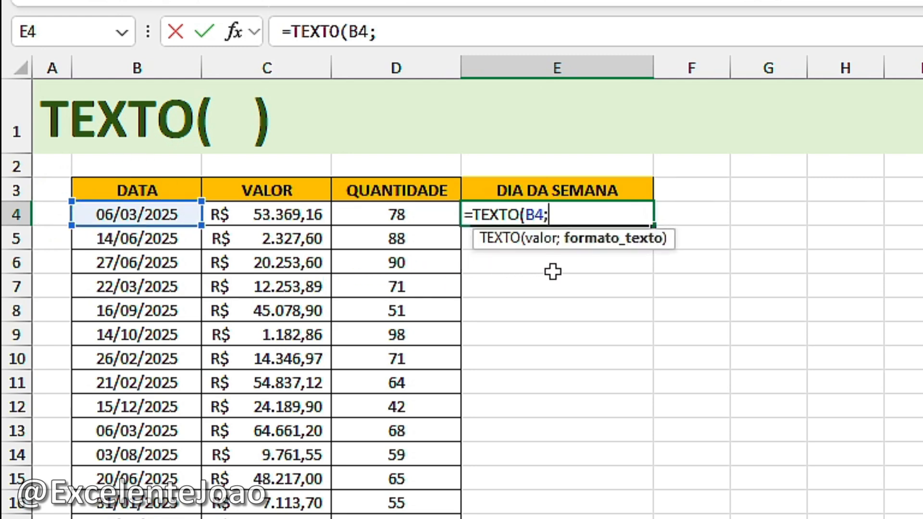
{"action": "left_click_drag", "start_coordinate": [558, 259], "coordinate": [630, 262]}
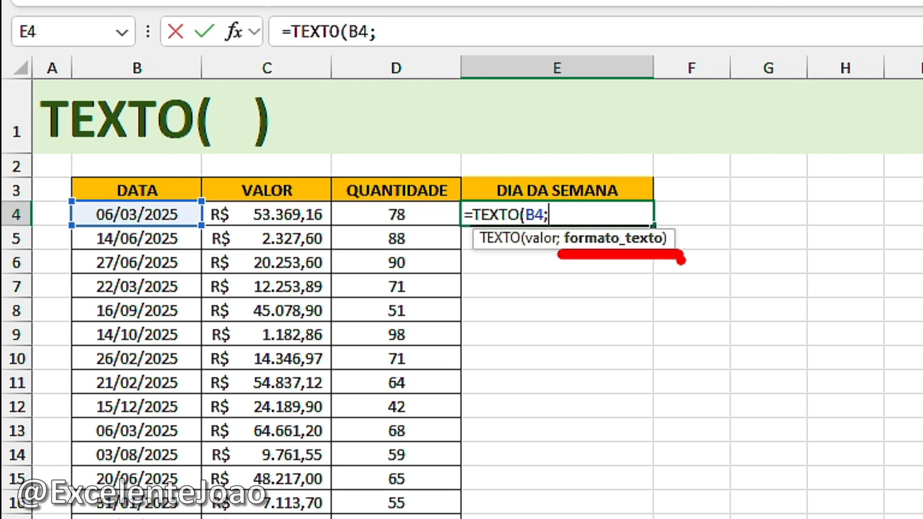
{"action": "type", "text": "\""}
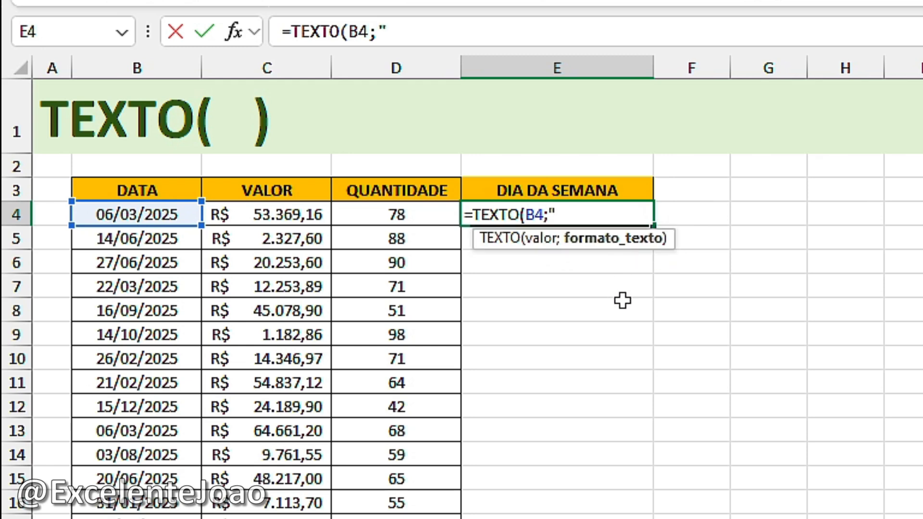
{"action": "type", "text": "DDDD"}
{"action": "mouse_move", "coordinate": [537, 316]}
{"action": "left_mouse_down"}
{"action": "mouse_move", "coordinate": [503, 290]}
{"action": "mouse_move", "coordinate": [528, 374]}
{"action": "mouse_move", "coordinate": [602, 328]}
{"action": "left_mouse_up"}
{"action": "left_click_drag", "start_coordinate": [546, 311], "coordinate": [582, 359]}
{"action": "left_click_drag", "start_coordinate": [518, 422], "coordinate": [510, 502]}
{"action": "left_click_drag", "start_coordinate": [473, 424], "coordinate": [473, 510]}
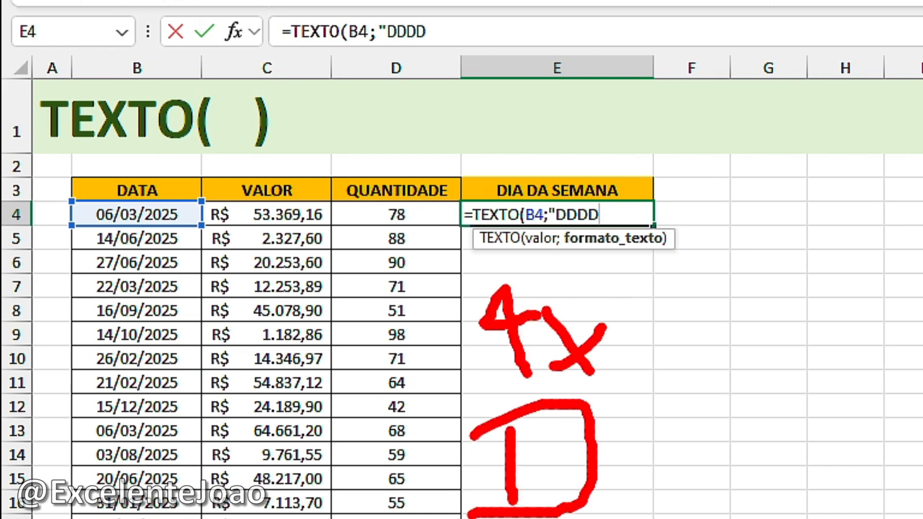
{"action": "key", "text": "Escape"}
{"action": "type", "text": ")"}
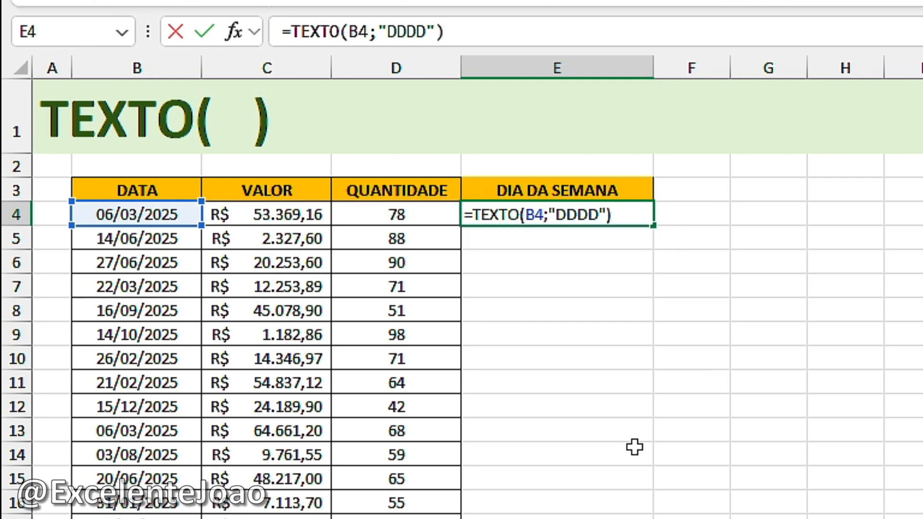
{"action": "key", "text": "Return"}
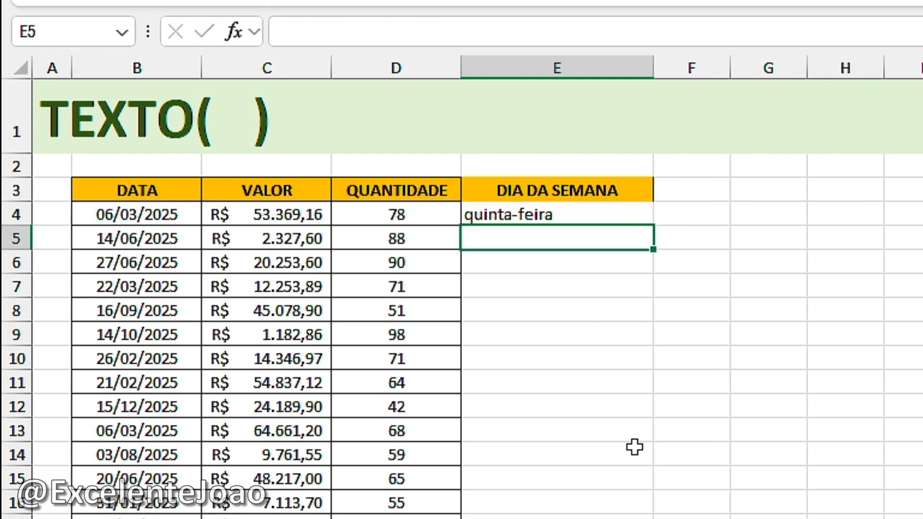
{"action": "left_click_drag", "start_coordinate": [457, 232], "coordinate": [561, 231]}
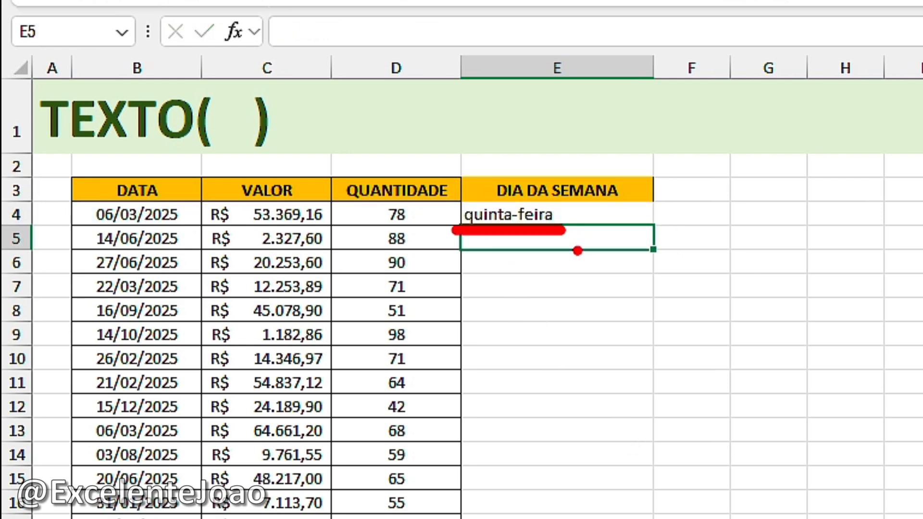
{"action": "key", "text": "Escape"}
{"action": "mouse_move", "coordinate": [368, 185]}
{"action": "left_mouse_down"}
{"action": "mouse_move", "coordinate": [461, 185]}
{"action": "mouse_move", "coordinate": [411, 225]}
{"action": "mouse_move", "coordinate": [186, 211]}
{"action": "mouse_move", "coordinate": [136, 182]}
{"action": "left_mouse_up"}
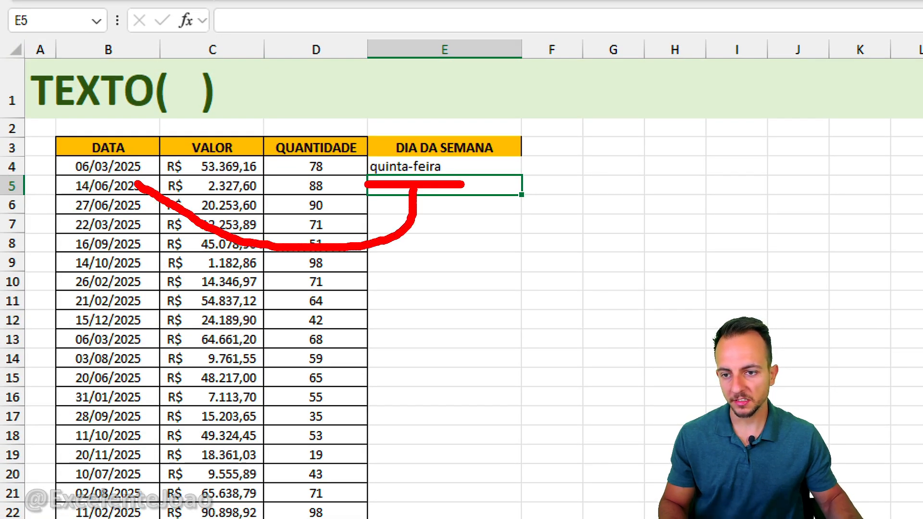
{"action": "mouse_move", "coordinate": [54, 155]}
{"action": "left_mouse_down"}
{"action": "mouse_move", "coordinate": [142, 161]}
{"action": "mouse_move", "coordinate": [139, 145]}
{"action": "left_mouse_up"}
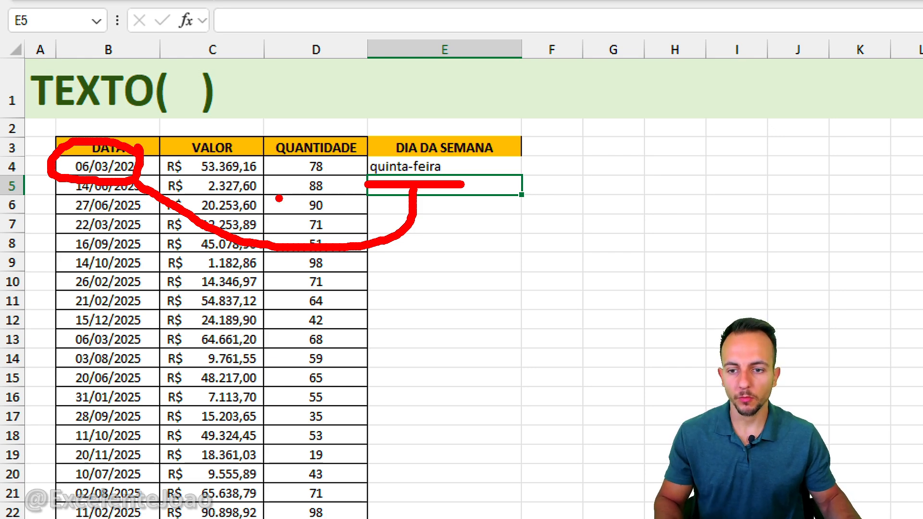
{"action": "mouse_move", "coordinate": [68, 139]}
{"action": "left_mouse_down"}
{"action": "mouse_move", "coordinate": [213, 126]}
{"action": "mouse_move", "coordinate": [109, 150]}
{"action": "left_mouse_up"}
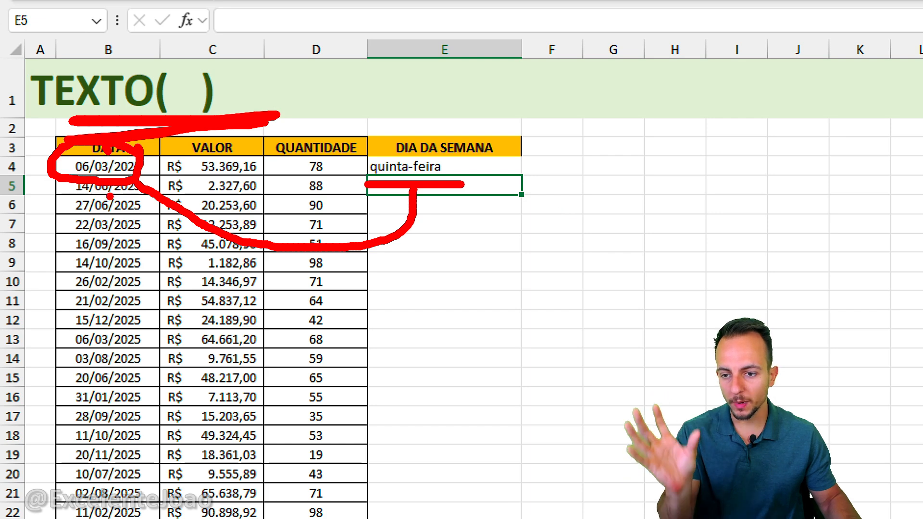
{"action": "mouse_move", "coordinate": [110, 197]}
{"action": "left_mouse_down"}
{"action": "mouse_move", "coordinate": [180, 231]}
{"action": "mouse_move", "coordinate": [167, 271]}
{"action": "left_mouse_up"}
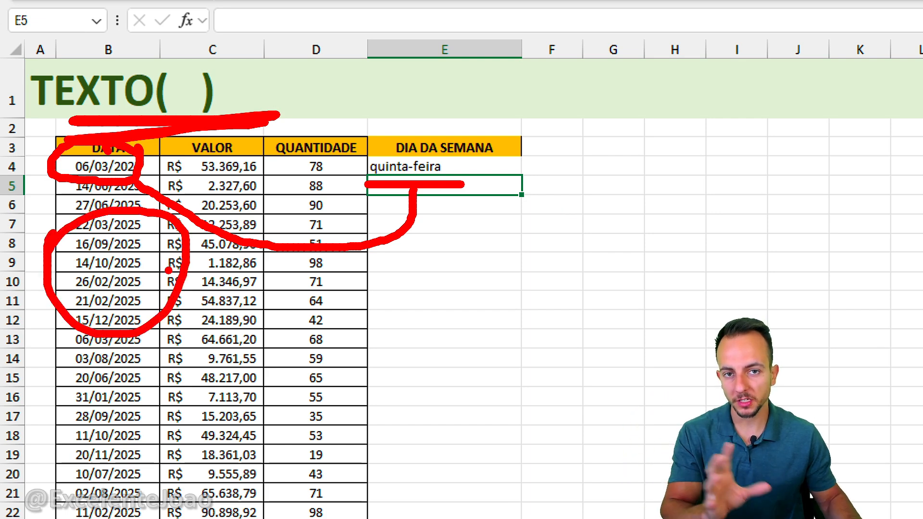
{"action": "mouse_move", "coordinate": [103, 193]}
{"action": "left_mouse_down"}
{"action": "mouse_move", "coordinate": [56, 209]}
{"action": "mouse_move", "coordinate": [92, 190]}
{"action": "left_mouse_up"}
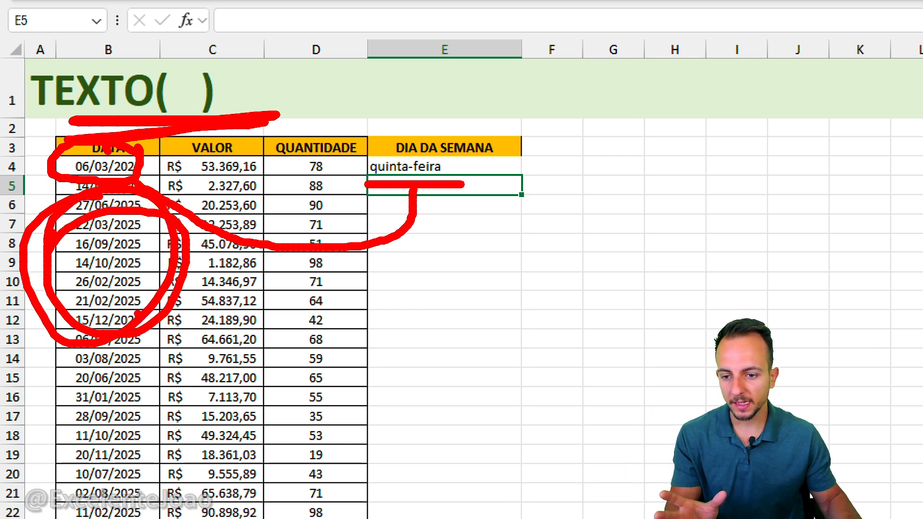
{"action": "left_click_drag", "start_coordinate": [138, 333], "coordinate": [431, 269]}
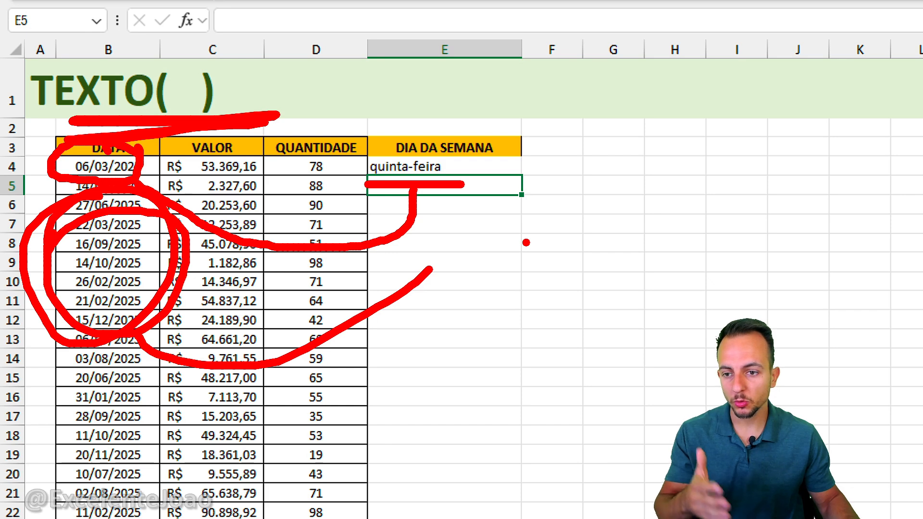
{"action": "key", "text": "Escape"}
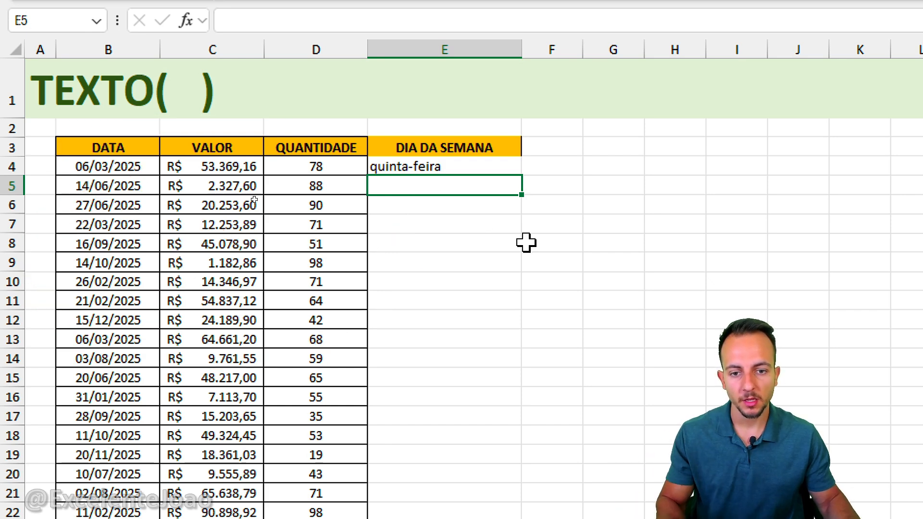
Step: Copy the weekday formula from E4 down the DIA DA SEMANA column for all the dates
{"action": "left_click", "coordinate": [460, 169]}
{"action": "key", "text": "ctrl+2"}
{"action": "mouse_move", "coordinate": [520, 163]}
{"action": "left_mouse_down"}
{"action": "mouse_move", "coordinate": [515, 193]}
{"action": "mouse_move", "coordinate": [518, 165]}
{"action": "left_mouse_up"}
{"action": "left_click_drag", "start_coordinate": [519, 282], "coordinate": [519, 222]}
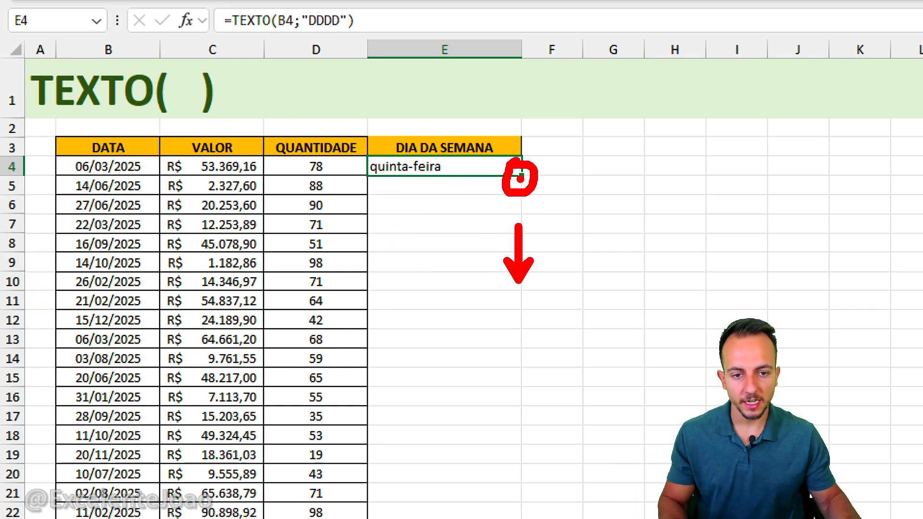
{"action": "key", "text": "Escape"}
{"action": "mouse_move", "coordinate": [521, 177]}
{"action": "left_mouse_down"}
{"action": "mouse_move", "coordinate": [515, 505]}
{"action": "mouse_move", "coordinate": [499, 449]}
{"action": "mouse_move", "coordinate": [452, 428]}
{"action": "left_mouse_up"}
{"action": "left_click", "coordinate": [454, 338]}
{"action": "scroll", "coordinate": [442, 259], "scroll_direction": "up", "scroll_amount": 10}
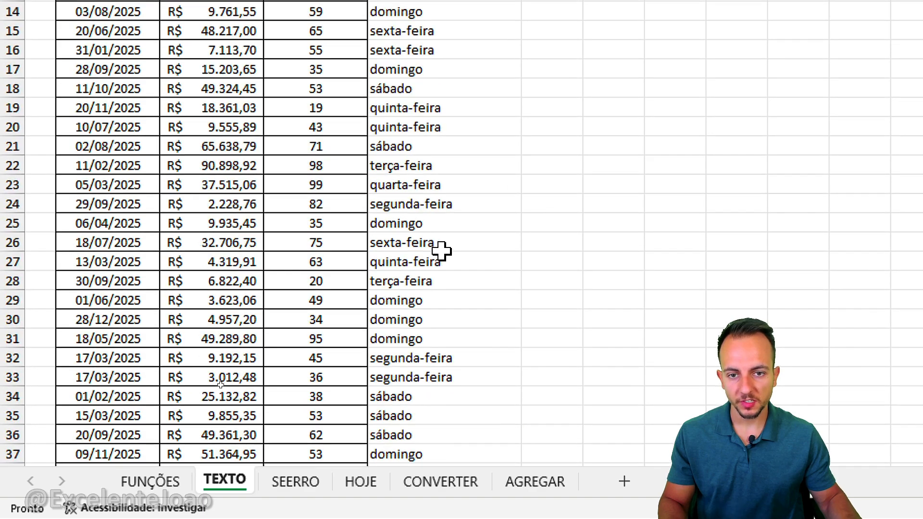
{"action": "scroll", "coordinate": [441, 250], "scroll_direction": "up", "scroll_amount": 5}
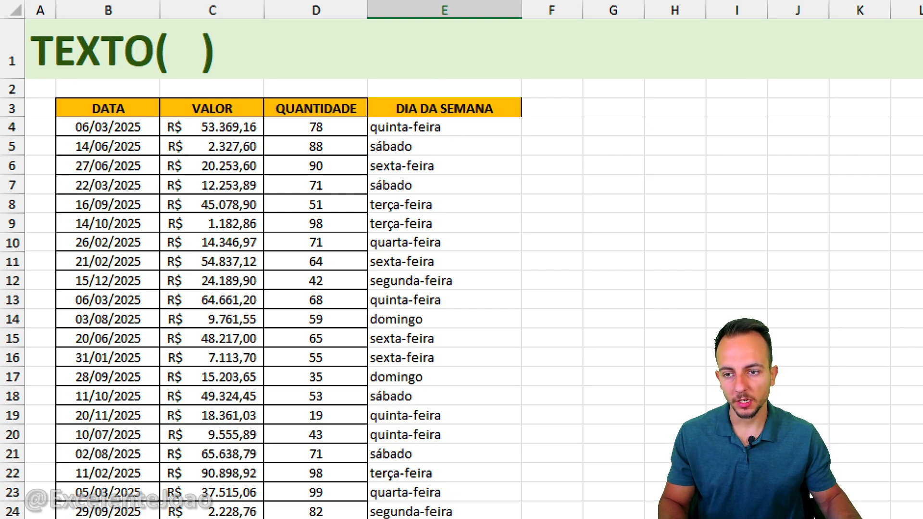
{"action": "mouse_move", "coordinate": [56, 88]}
{"action": "left_mouse_down"}
{"action": "mouse_move", "coordinate": [134, 220]}
{"action": "mouse_move", "coordinate": [165, 233]}
{"action": "left_mouse_up"}
{"action": "mouse_move", "coordinate": [366, 81]}
{"action": "left_mouse_down"}
{"action": "mouse_move", "coordinate": [373, 113]}
{"action": "mouse_move", "coordinate": [470, 243]}
{"action": "left_mouse_up"}
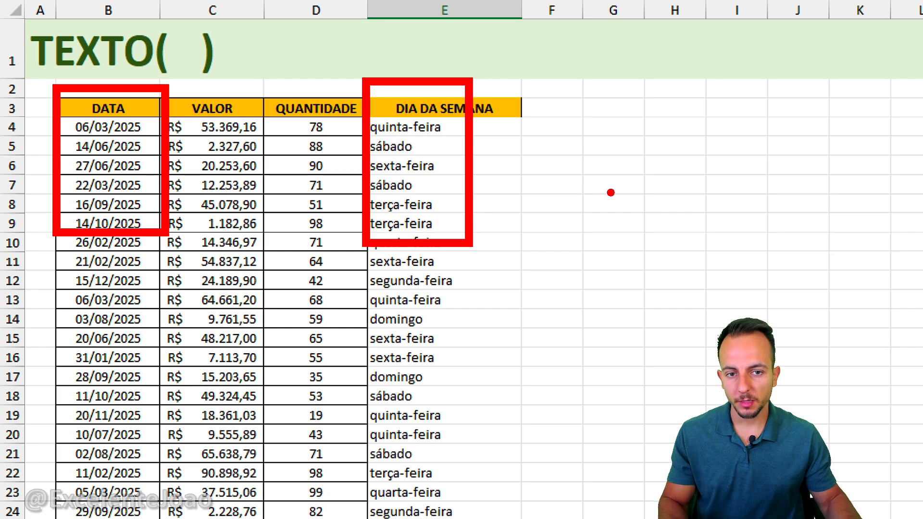
{"action": "key", "text": "Escape"}
Step: Add the header DIA DO MÊS in cell F3 and widen column F so that the whole header fits
{"action": "left_click", "coordinate": [563, 108]}
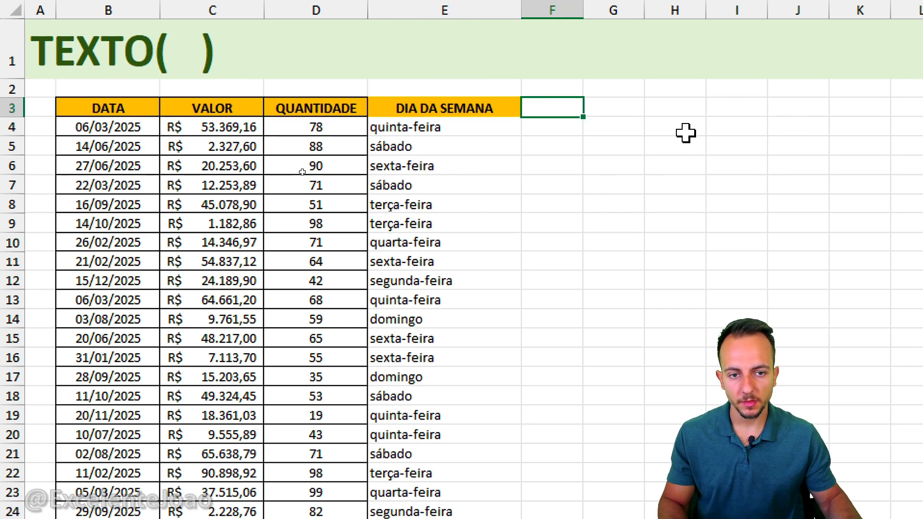
{"action": "type", "text": "DI"}
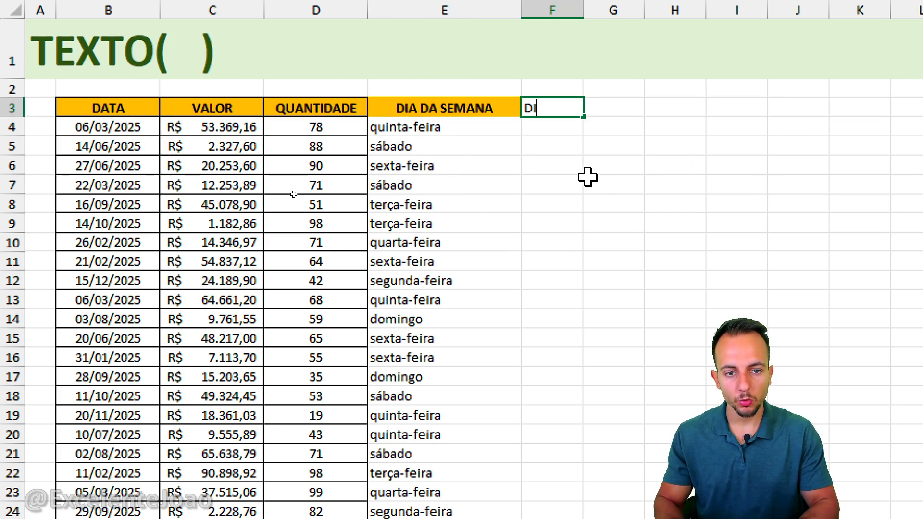
{"action": "type", "text": "A DO MÊS"}
{"action": "key", "text": "Return"}
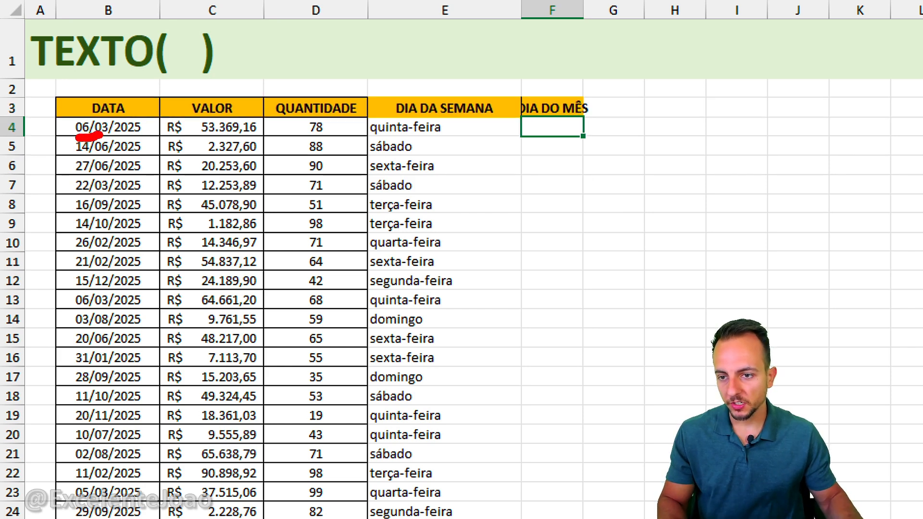
{"action": "left_click_drag", "start_coordinate": [67, 159], "coordinate": [98, 155]}
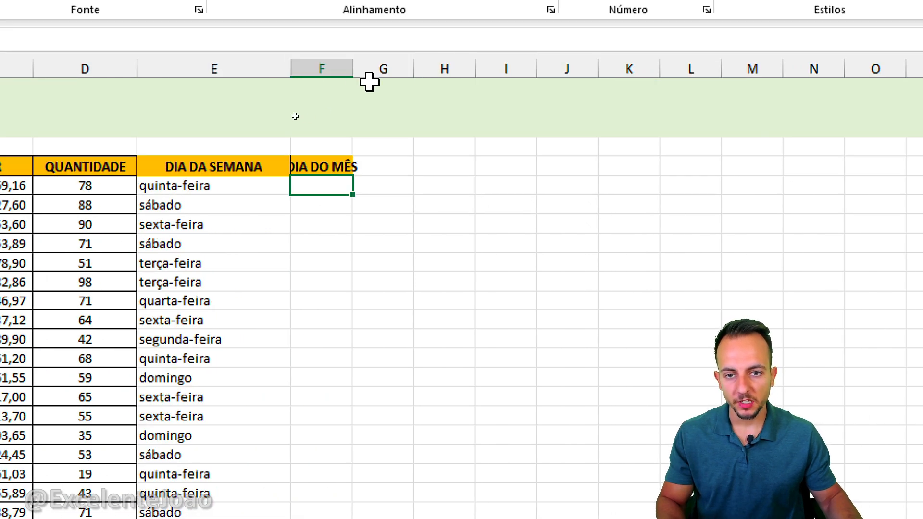
{"action": "left_click_drag", "start_coordinate": [586, 18], "coordinate": [587, 18]}
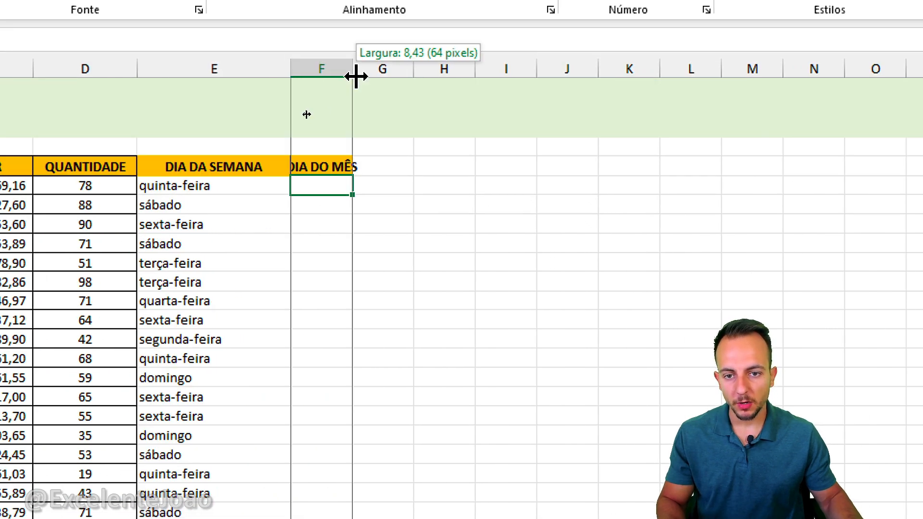
{"action": "left_click_drag", "start_coordinate": [356, 76], "coordinate": [414, 76]}
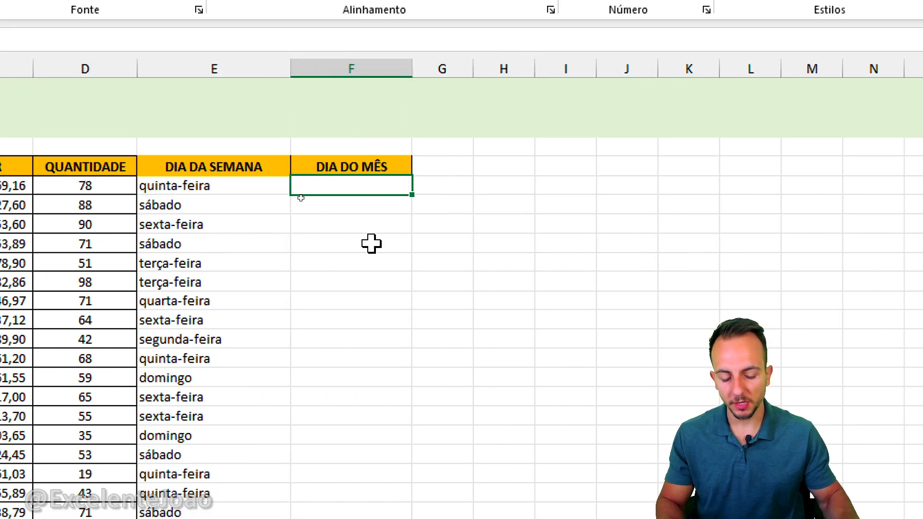
Step: Start a TEXTO formula in cell F4 with the date in B4 as its value and D as the text format
{"action": "type", "text": "=TEX"}
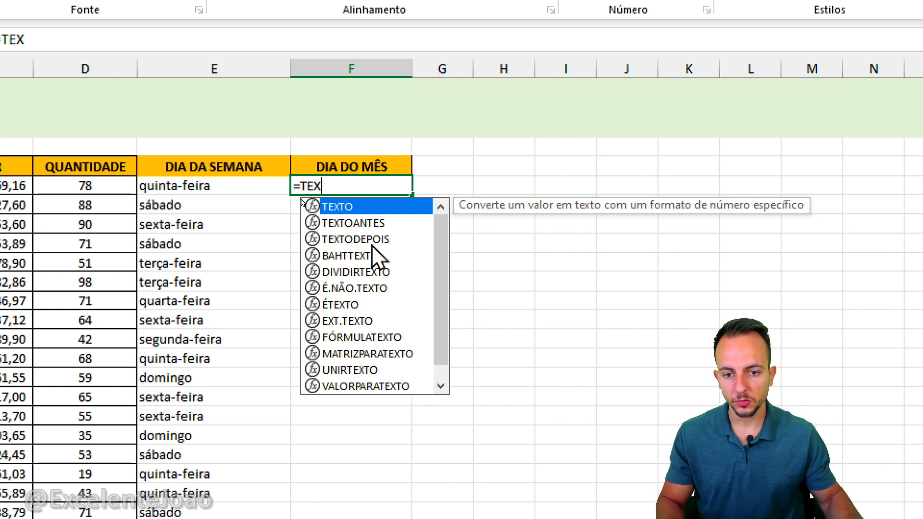
{"action": "double_click", "coordinate": [362, 208]}
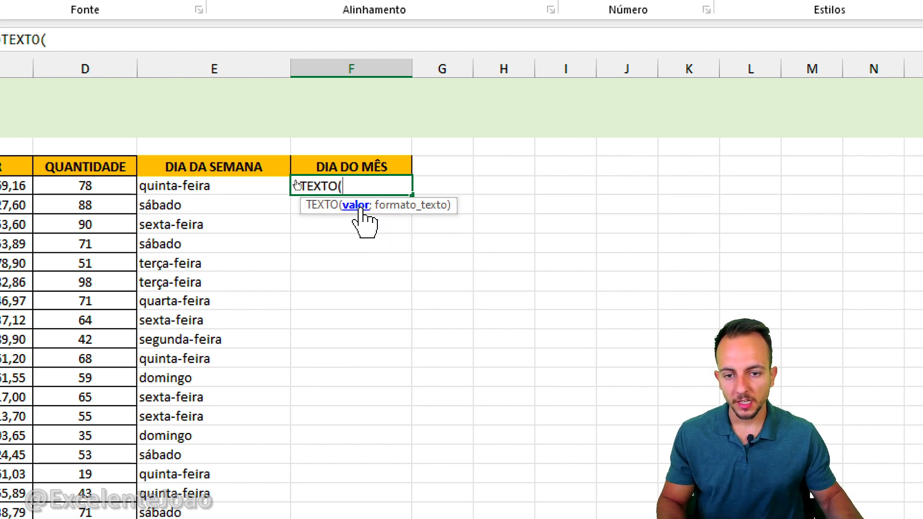
{"action": "left_click", "coordinate": [108, 185]}
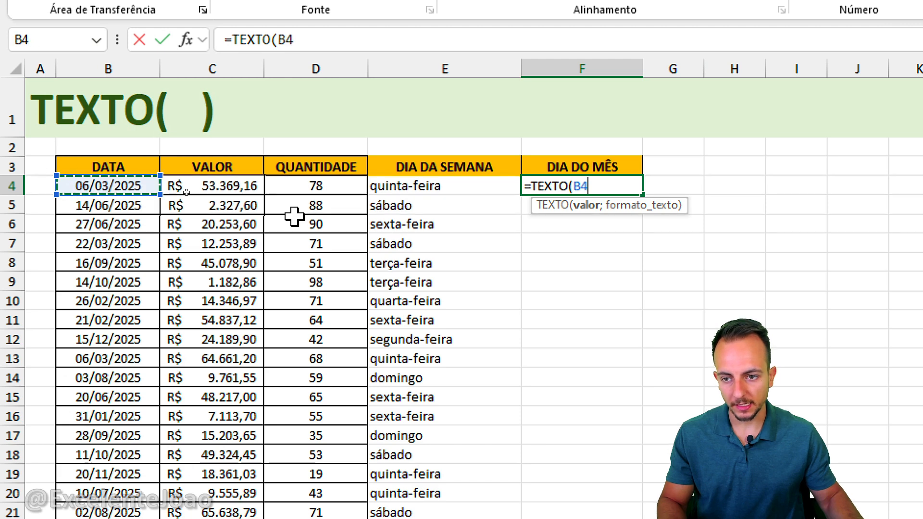
{"action": "type", "text": ";\"D"}
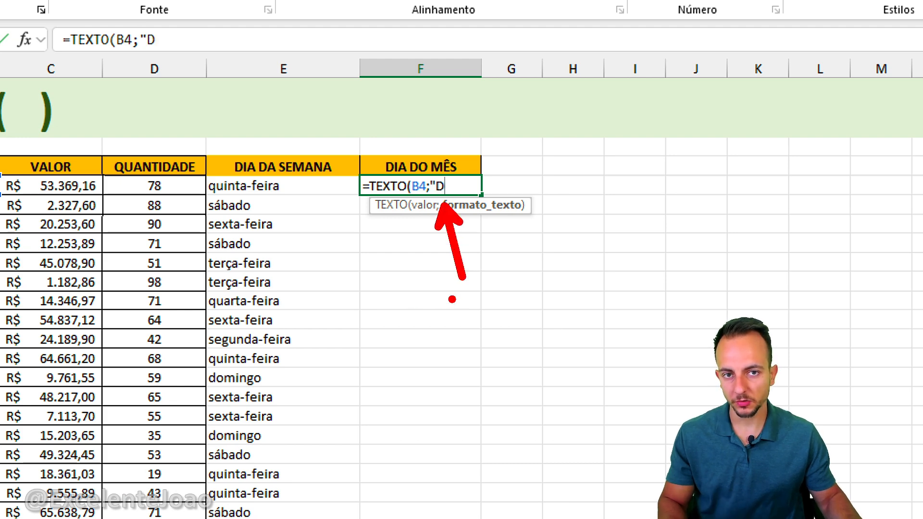
{"action": "mouse_move", "coordinate": [408, 273]}
{"action": "left_mouse_down"}
{"action": "mouse_move", "coordinate": [423, 332]}
{"action": "mouse_move", "coordinate": [384, 346]}
{"action": "left_mouse_up"}
{"action": "left_click_drag", "start_coordinate": [450, 338], "coordinate": [470, 302]}
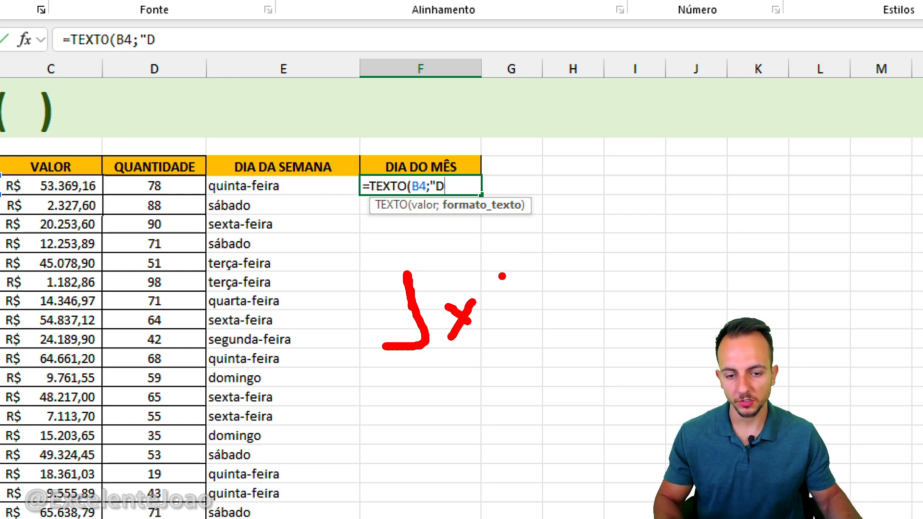
{"action": "mouse_move", "coordinate": [436, 307]}
{"action": "left_mouse_down"}
{"action": "mouse_move", "coordinate": [372, 306]}
{"action": "mouse_move", "coordinate": [405, 353]}
{"action": "mouse_move", "coordinate": [459, 320]}
{"action": "mouse_move", "coordinate": [464, 347]}
{"action": "left_mouse_up"}
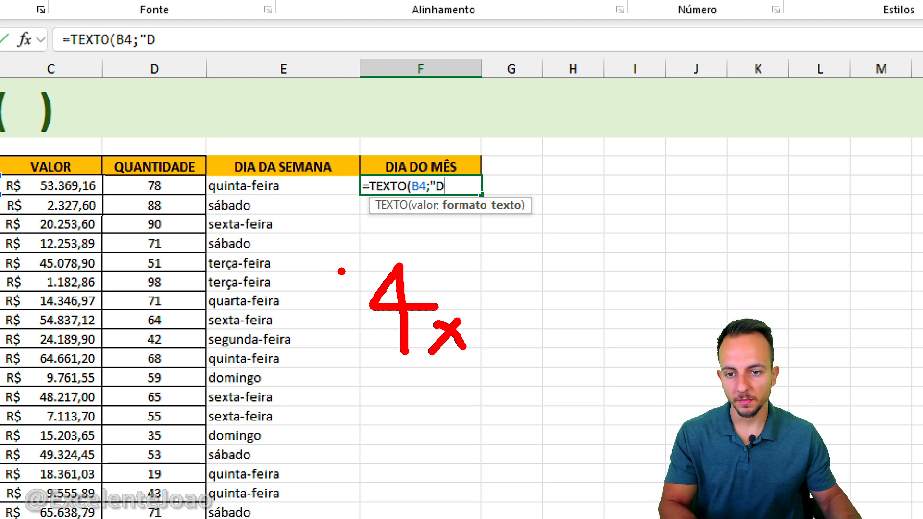
{"action": "left_click_drag", "start_coordinate": [238, 198], "coordinate": [344, 182]}
{"action": "left_click_drag", "start_coordinate": [246, 219], "coordinate": [296, 199]}
{"action": "left_click_drag", "start_coordinate": [236, 278], "coordinate": [303, 262]}
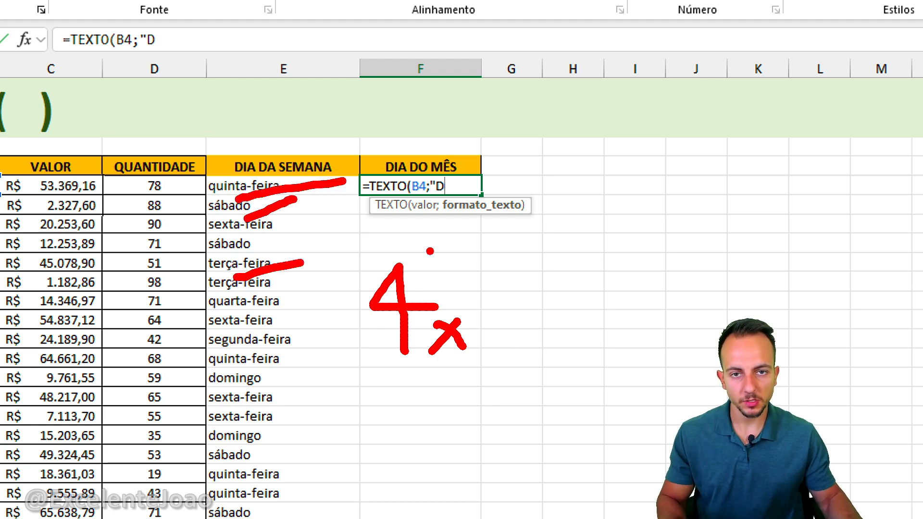
{"action": "key", "text": "Escape"}
Step: Close the text format and enter the F4 formula so that it reads =TEXTO(B4;"D")
{"action": "type", "text": "\")"}
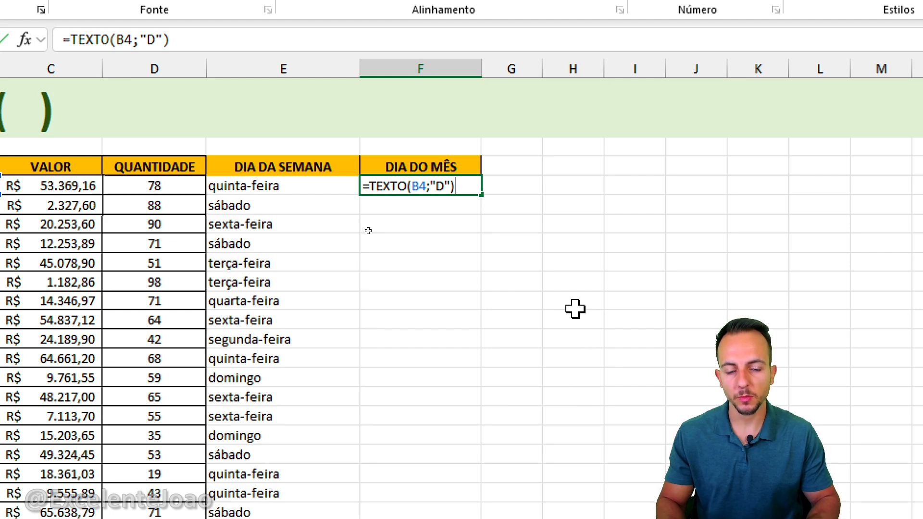
{"action": "key", "text": "Return"}
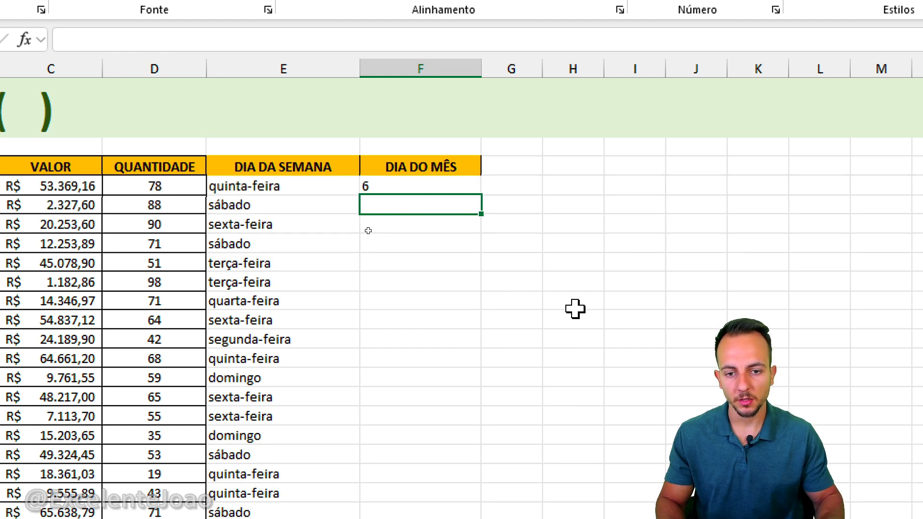
{"action": "left_click", "coordinate": [397, 185]}
{"action": "key", "text": "ctrl+2"}
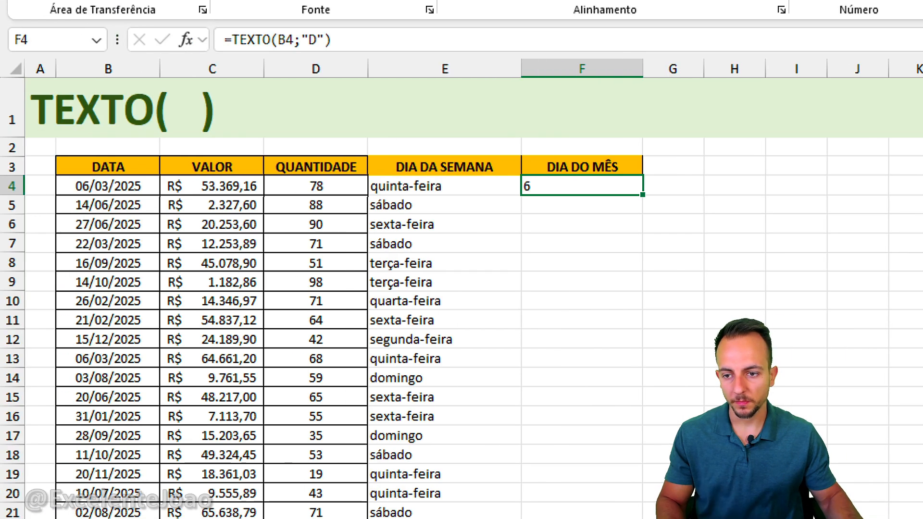
{"action": "mouse_move", "coordinate": [73, 203]}
{"action": "left_mouse_down"}
{"action": "mouse_move", "coordinate": [93, 194]}
{"action": "mouse_move", "coordinate": [291, 275]}
{"action": "mouse_move", "coordinate": [521, 206]}
{"action": "left_mouse_up"}
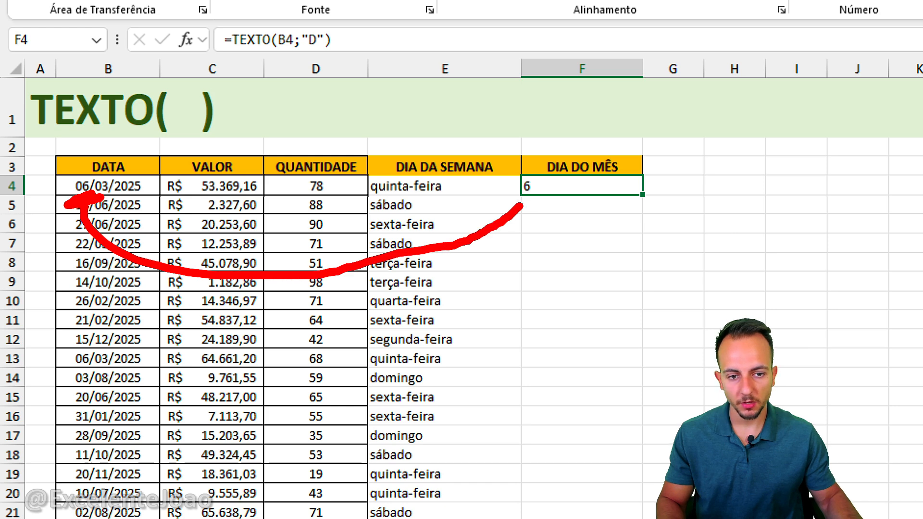
{"action": "key", "text": "Escape"}
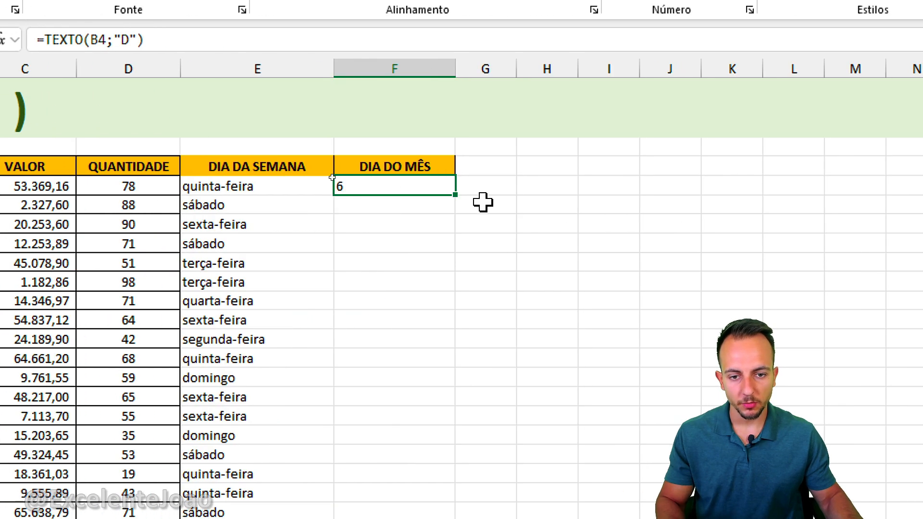
{"action": "key", "text": "ctrl+2"}
{"action": "mouse_move", "coordinate": [440, 183]}
{"action": "left_mouse_down"}
{"action": "mouse_move", "coordinate": [432, 199]}
{"action": "mouse_move", "coordinate": [424, 189]}
{"action": "left_mouse_up"}
{"action": "mouse_move", "coordinate": [417, 248]}
{"action": "left_mouse_down"}
{"action": "mouse_move", "coordinate": [466, 282]}
{"action": "mouse_move", "coordinate": [502, 245]}
{"action": "left_mouse_up"}
{"action": "left_click_drag", "start_coordinate": [477, 248], "coordinate": [511, 290]}
{"action": "key", "text": "Escape"}
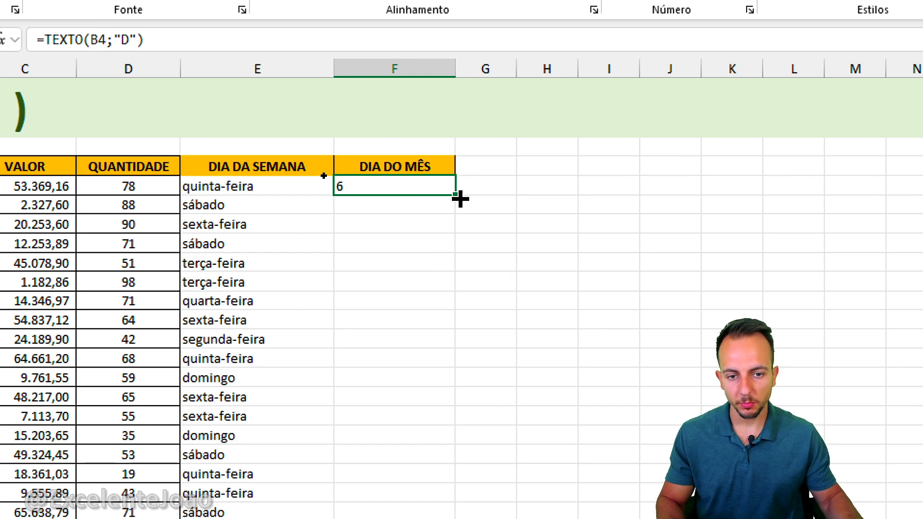
Step: Copy the day-of-month formula from F4 down the DIA DO MÊS column for all the dates
{"action": "double_click", "coordinate": [456, 195]}
{"action": "left_click", "coordinate": [395, 221]}
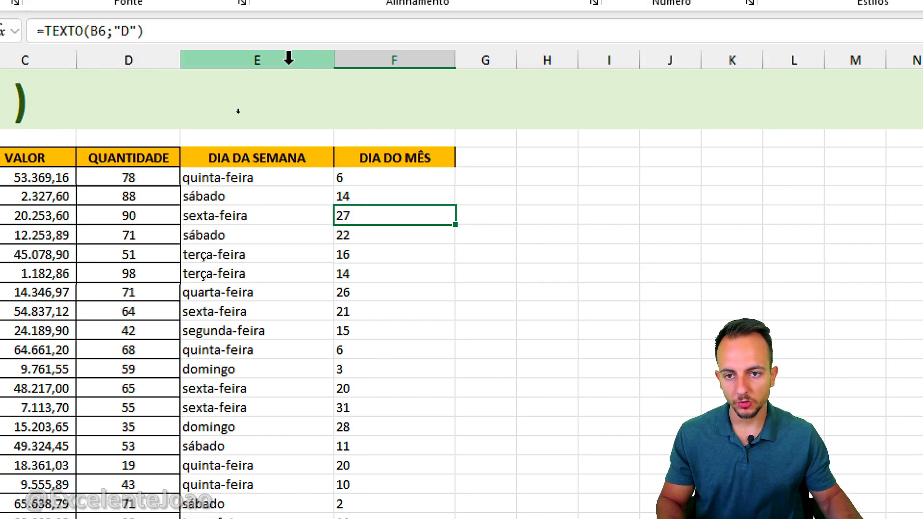
{"action": "left_click", "coordinate": [289, 59]}
{"action": "left_click", "coordinate": [395, 59]}
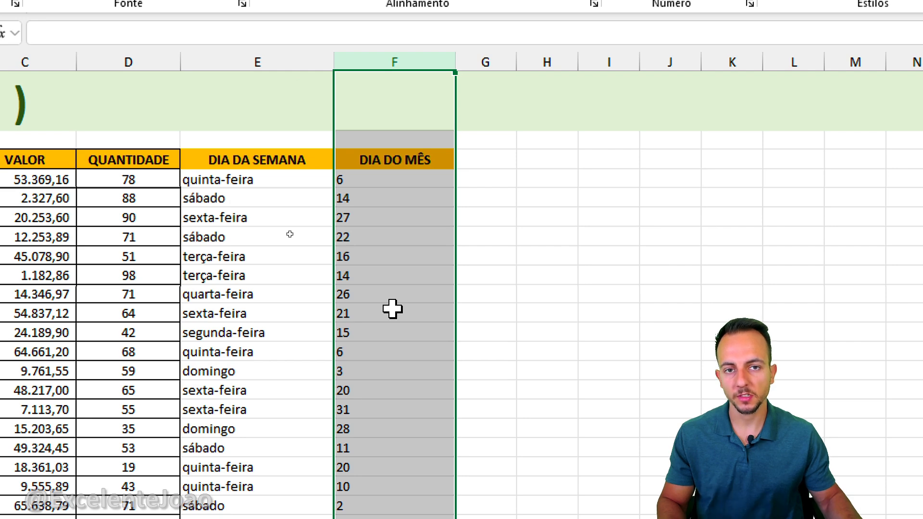
Step: Add the headers ANO in G3 and MÊS in H3, and widen columns G and H equally
{"action": "left_click", "coordinate": [482, 160]}
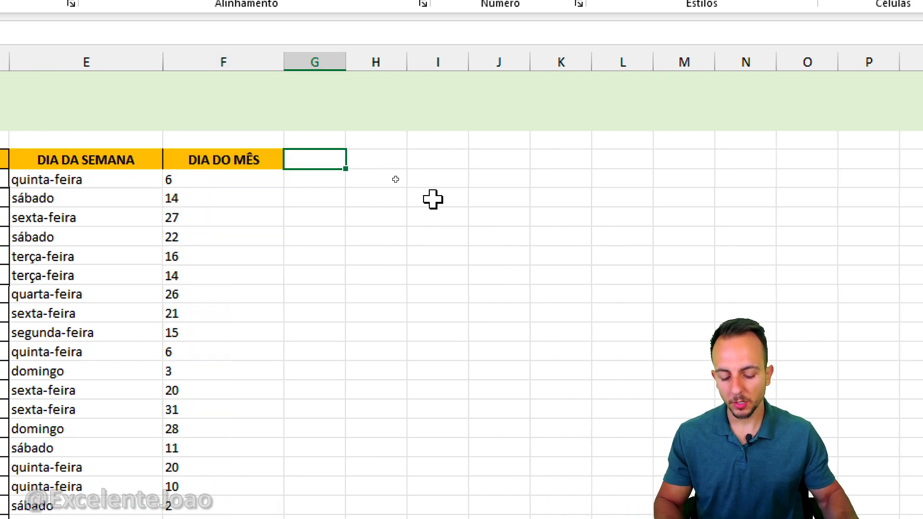
{"action": "type", "text": "ANO"}
{"action": "key", "text": "Tab"}
{"action": "type", "text": "MÊS"}
{"action": "key", "text": "Return"}
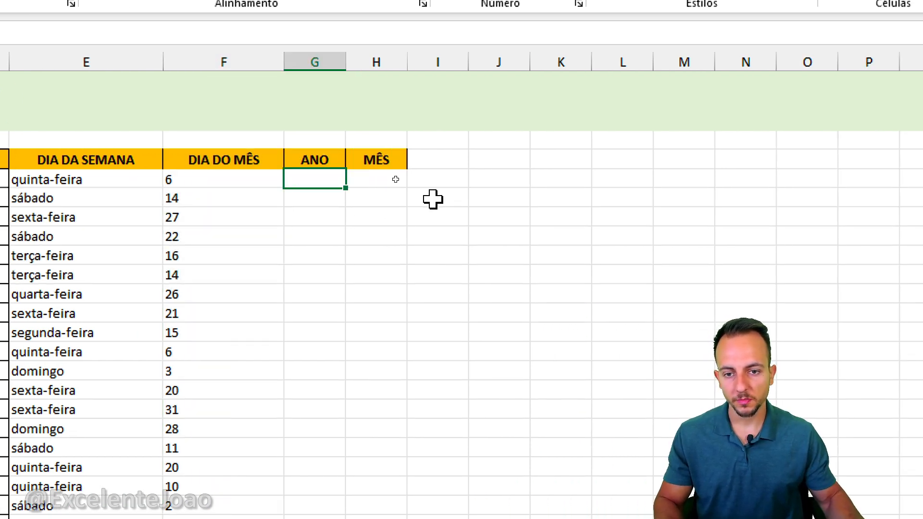
{"action": "left_click_drag", "start_coordinate": [330, 57], "coordinate": [411, 72]}
{"action": "left_click", "coordinate": [361, 185]}
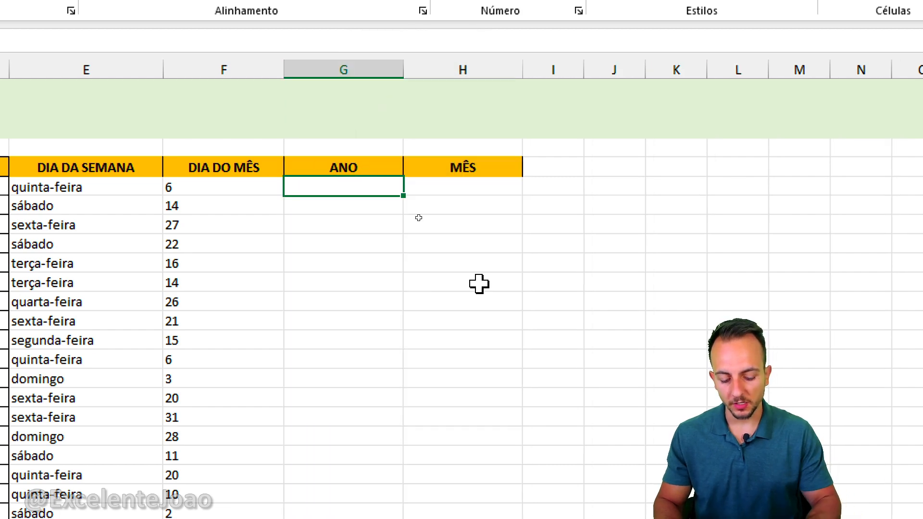
Step: Start a TEXTO formula in cell G4 with the date in B4 as its value and A as the text format
{"action": "type", "text": "=TEX"}
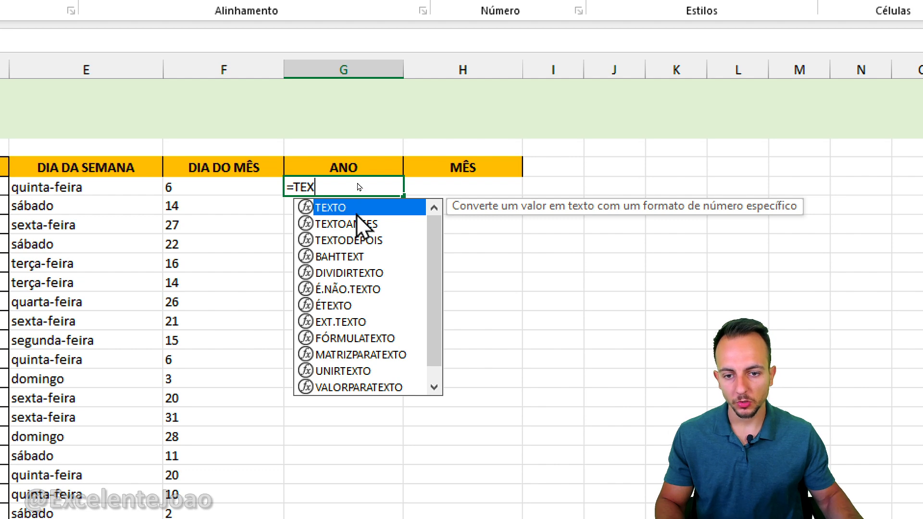
{"action": "key", "text": "Tab"}
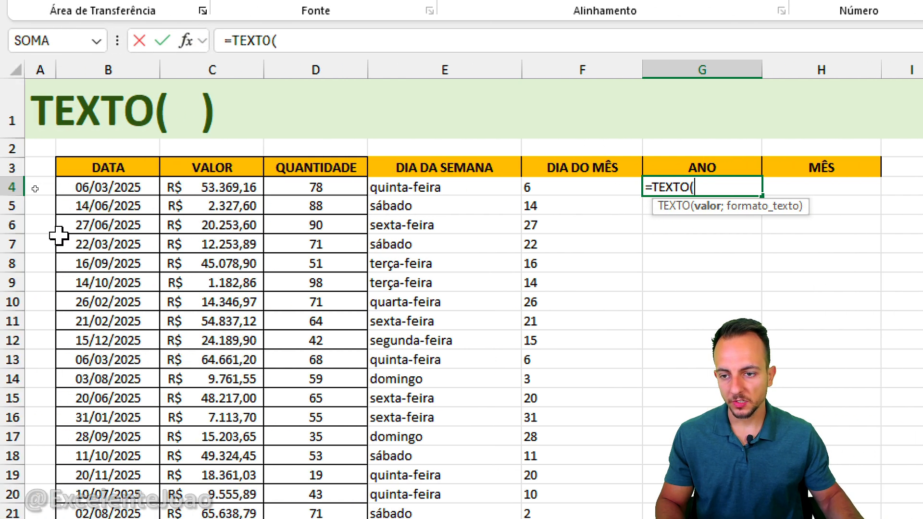
{"action": "left_click", "coordinate": [103, 189]}
{"action": "type", "text": ";"}
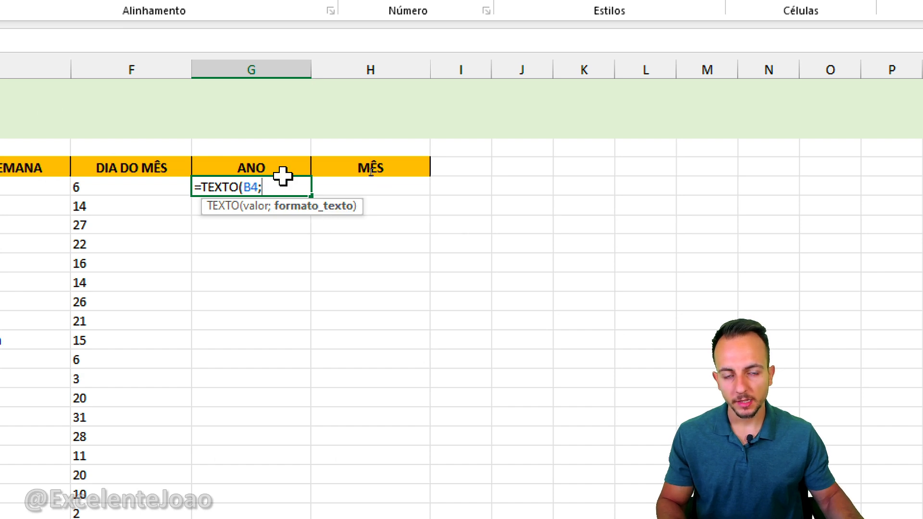
{"action": "type", "text": "\"A"}
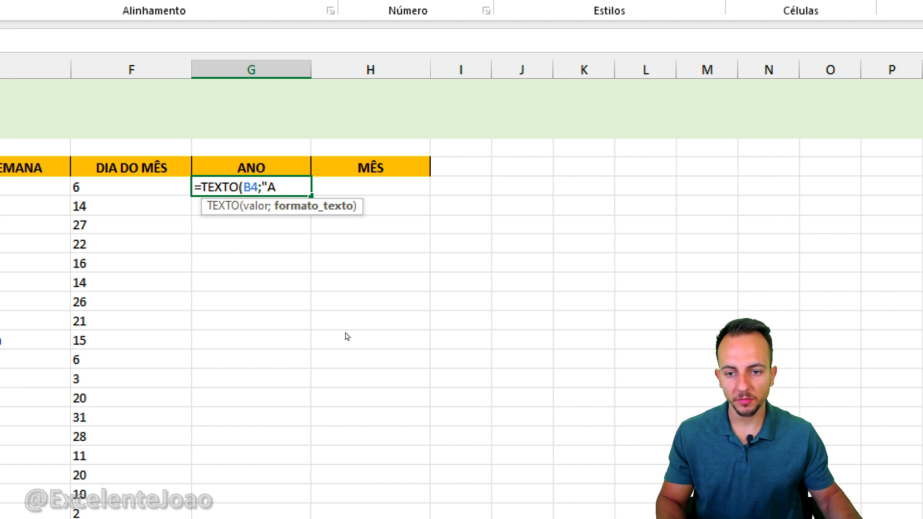
{"action": "mouse_move", "coordinate": [270, 144]}
{"action": "left_mouse_down"}
{"action": "mouse_move", "coordinate": [284, 181]}
{"action": "mouse_move", "coordinate": [262, 141]}
{"action": "left_mouse_up"}
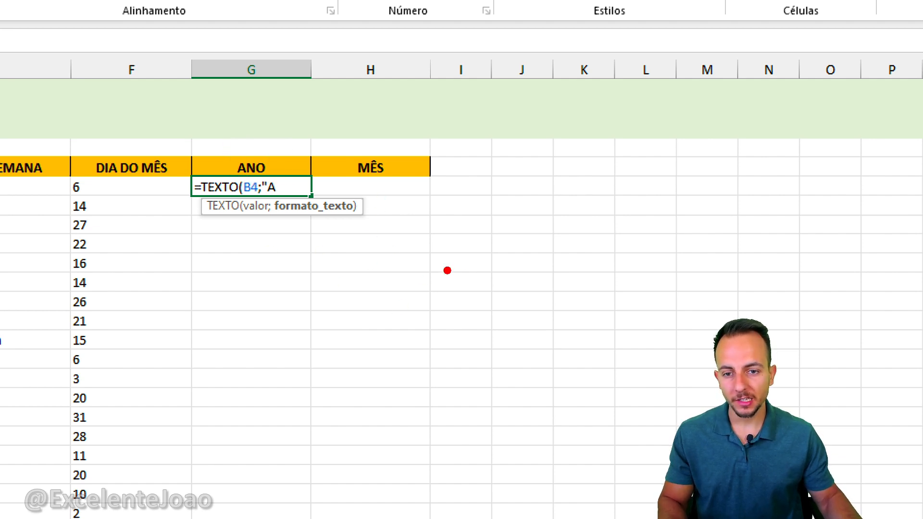
{"action": "left_click_drag", "start_coordinate": [201, 327], "coordinate": [257, 326]}
{"action": "left_click_drag", "start_coordinate": [211, 287], "coordinate": [250, 287]}
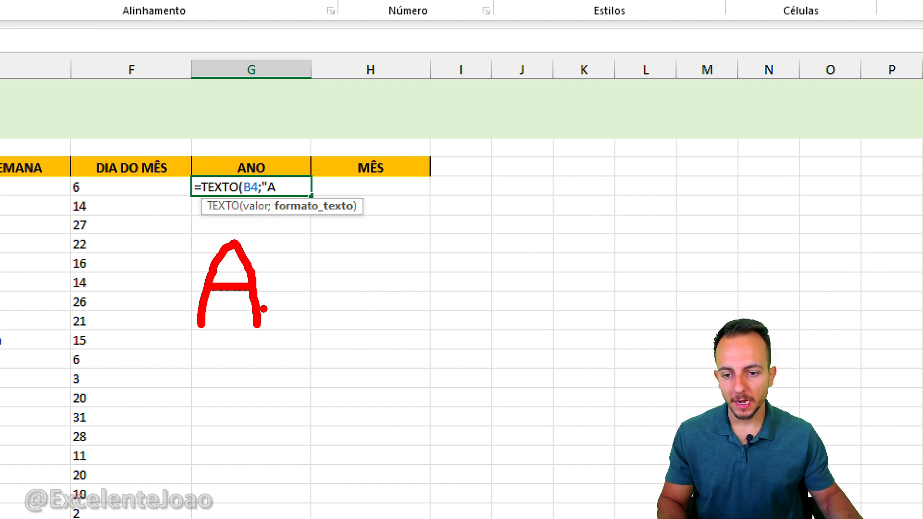
{"action": "left_click_drag", "start_coordinate": [202, 377], "coordinate": [282, 371]}
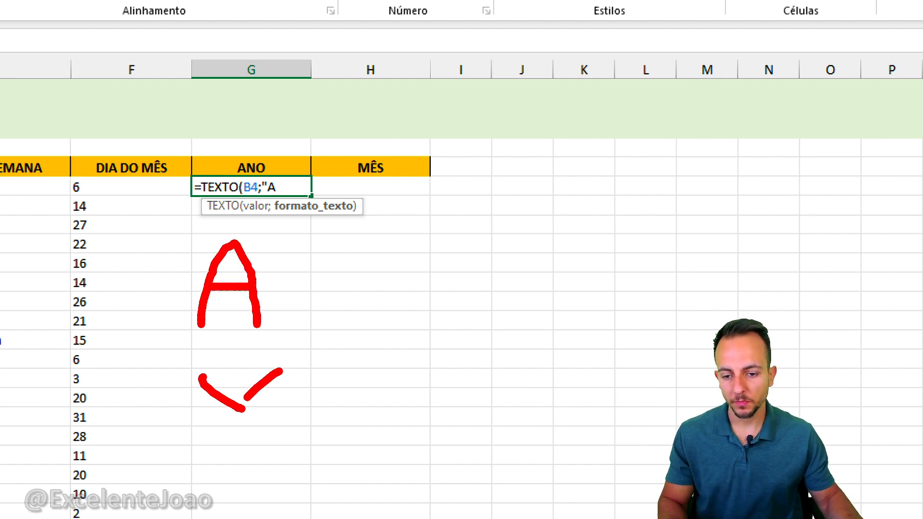
{"action": "mouse_move", "coordinate": [239, 406]}
{"action": "left_mouse_down"}
{"action": "mouse_move", "coordinate": [243, 464]}
{"action": "mouse_move", "coordinate": [302, 426]}
{"action": "mouse_move", "coordinate": [296, 456]}
{"action": "left_mouse_up"}
{"action": "mouse_move", "coordinate": [315, 454]}
{"action": "left_mouse_down"}
{"action": "mouse_move", "coordinate": [339, 429]}
{"action": "mouse_move", "coordinate": [342, 447]}
{"action": "left_mouse_up"}
{"action": "left_click_drag", "start_coordinate": [313, 437], "coordinate": [390, 462]}
{"action": "left_click_drag", "start_coordinate": [260, 475], "coordinate": [366, 476]}
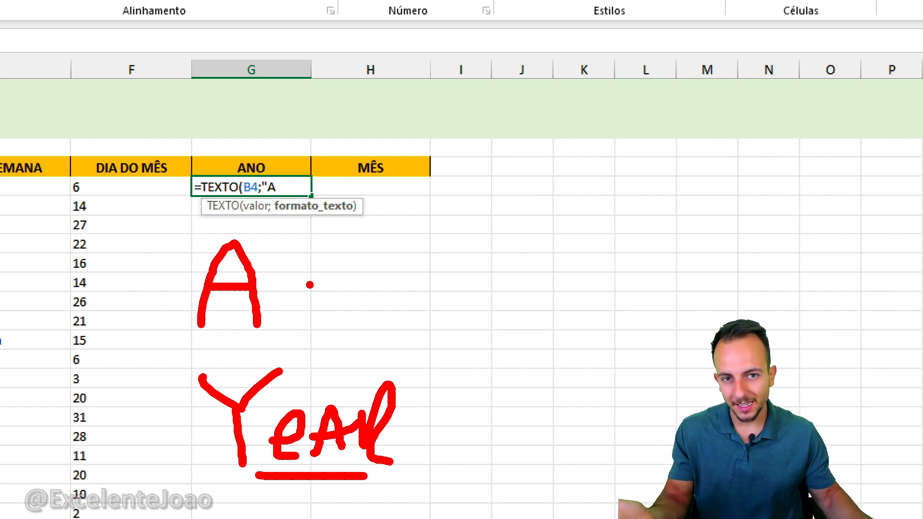
{"action": "key", "text": "Escape"}
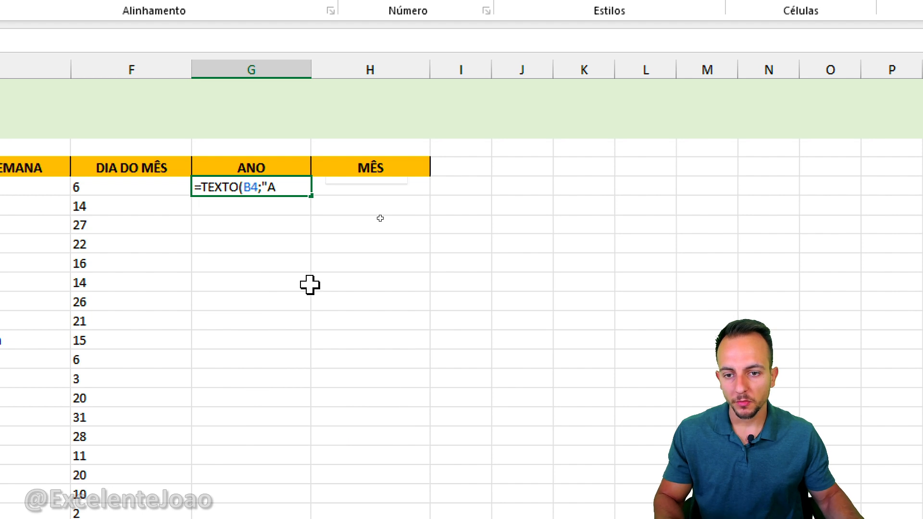
Step: Close the text format and enter the G4 formula so that it reads =TEXTO(B4;"A")
{"action": "type", "text": "\""}
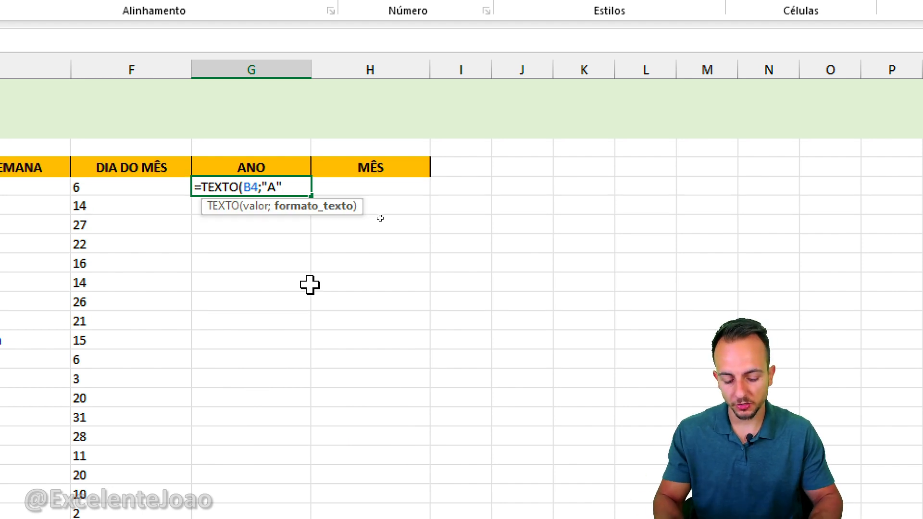
{"action": "type", "text": ")"}
{"action": "key", "text": "Return"}
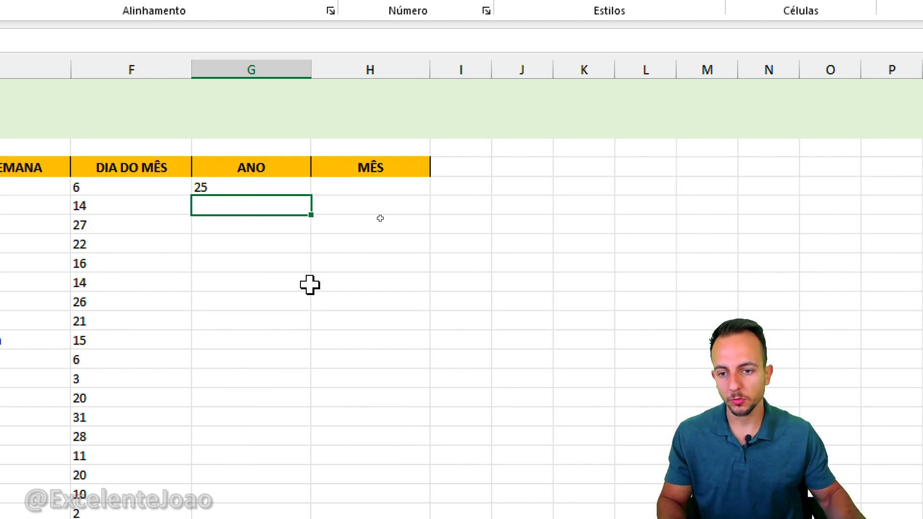
{"action": "left_click", "coordinate": [260, 189]}
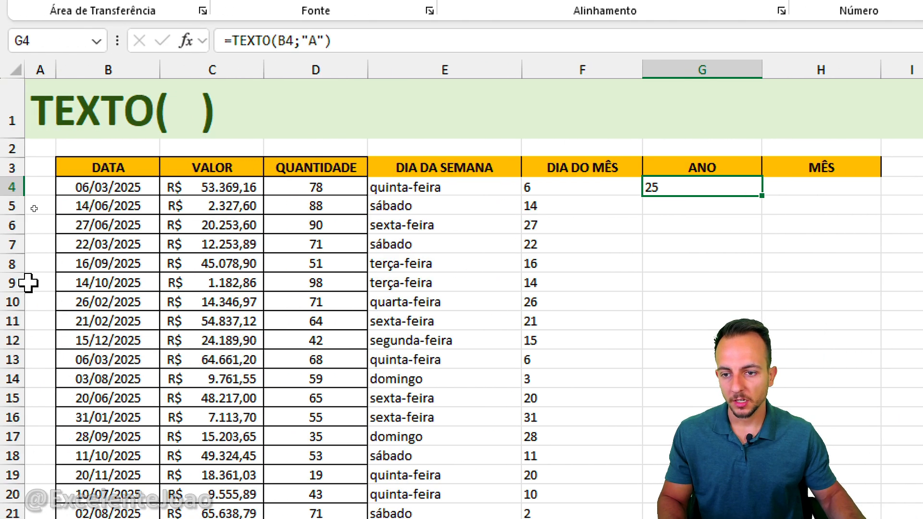
{"action": "mouse_move", "coordinate": [118, 206]}
{"action": "left_mouse_down"}
{"action": "mouse_move", "coordinate": [628, 231]}
{"action": "mouse_move", "coordinate": [649, 206]}
{"action": "left_mouse_up"}
{"action": "mouse_move", "coordinate": [622, 206]}
{"action": "left_mouse_down"}
{"action": "mouse_move", "coordinate": [647, 205]}
{"action": "mouse_move", "coordinate": [659, 233]}
{"action": "left_mouse_up"}
{"action": "key", "text": "Escape"}
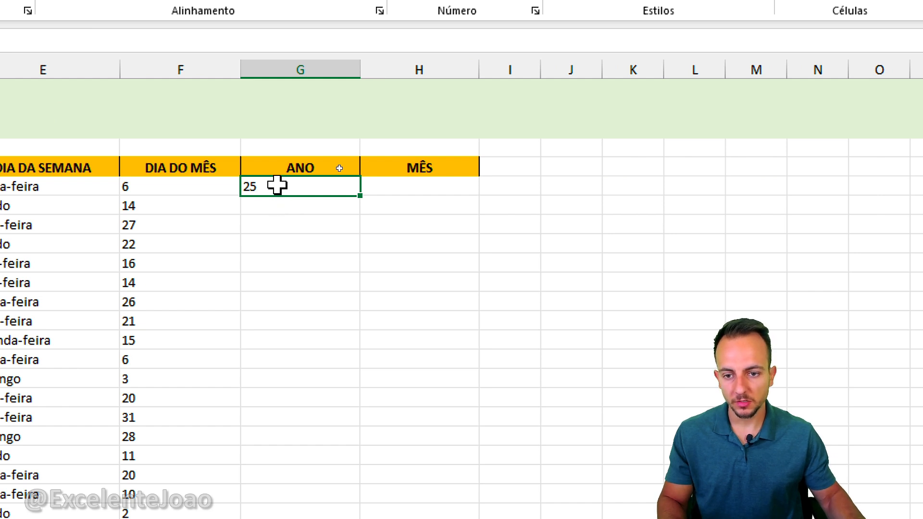
Step: Edit the TEXTO formula in G4 to use the text format AAAA for the four-digit year
{"action": "double_click", "coordinate": [277, 185]}
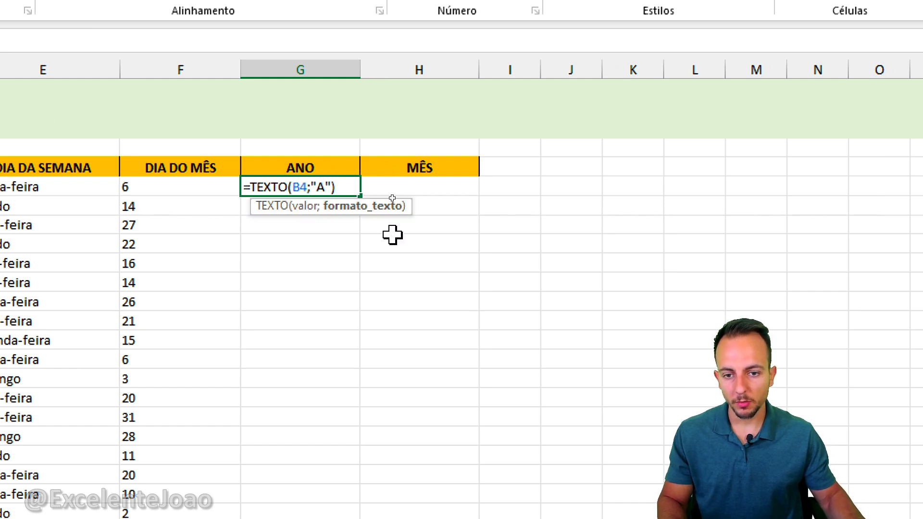
{"action": "left_click_drag", "start_coordinate": [311, 251], "coordinate": [295, 317]}
{"action": "mouse_move", "coordinate": [374, 287]}
{"action": "left_mouse_down"}
{"action": "mouse_move", "coordinate": [346, 318]}
{"action": "mouse_move", "coordinate": [378, 320]}
{"action": "left_mouse_up"}
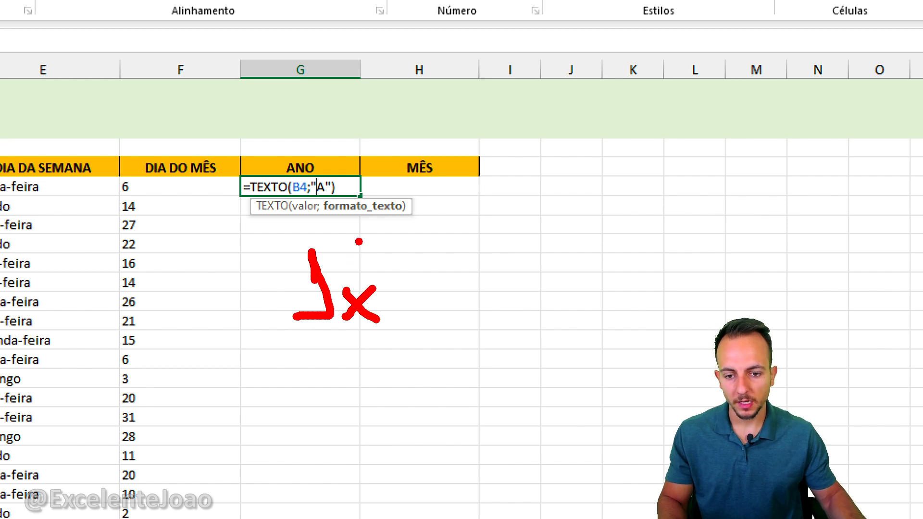
{"action": "left_click_drag", "start_coordinate": [300, 208], "coordinate": [376, 193]}
{"action": "key", "text": "Escape"}
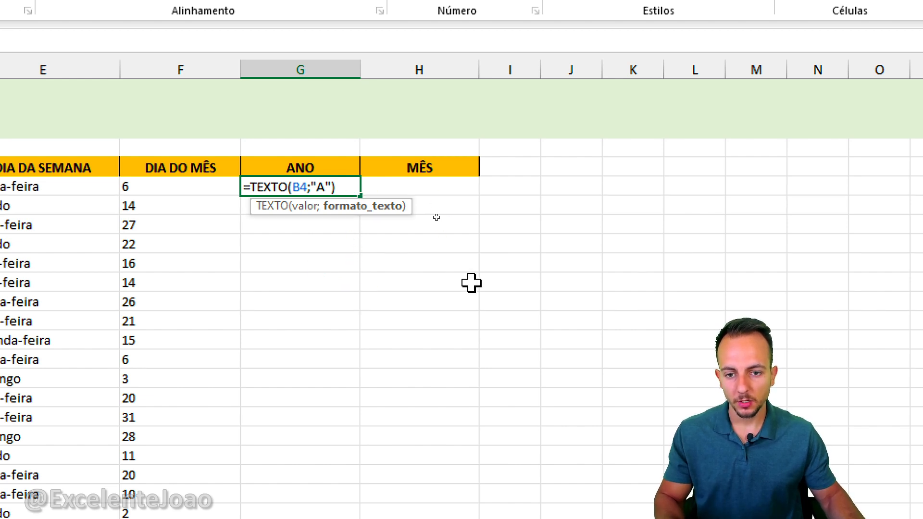
{"action": "type", "text": "AAA"}
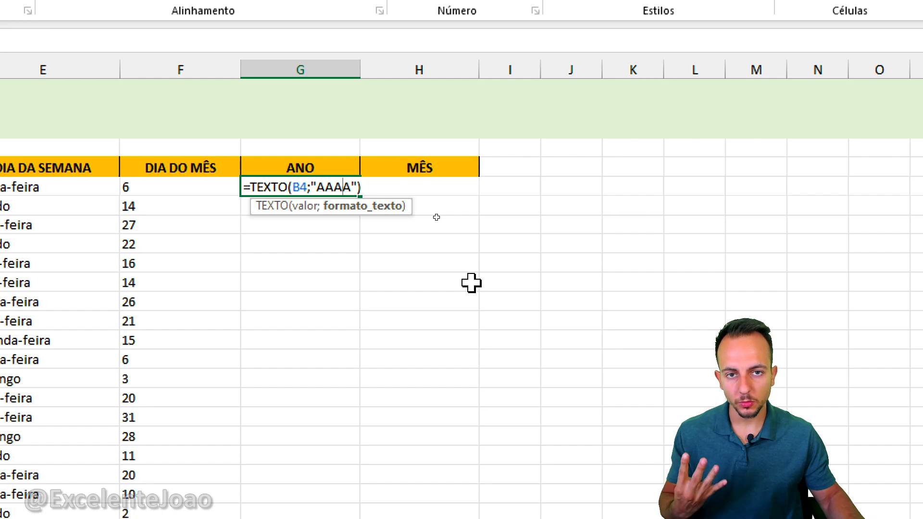
{"action": "key", "text": "Return"}
{"action": "key", "text": "ctrl+2"}
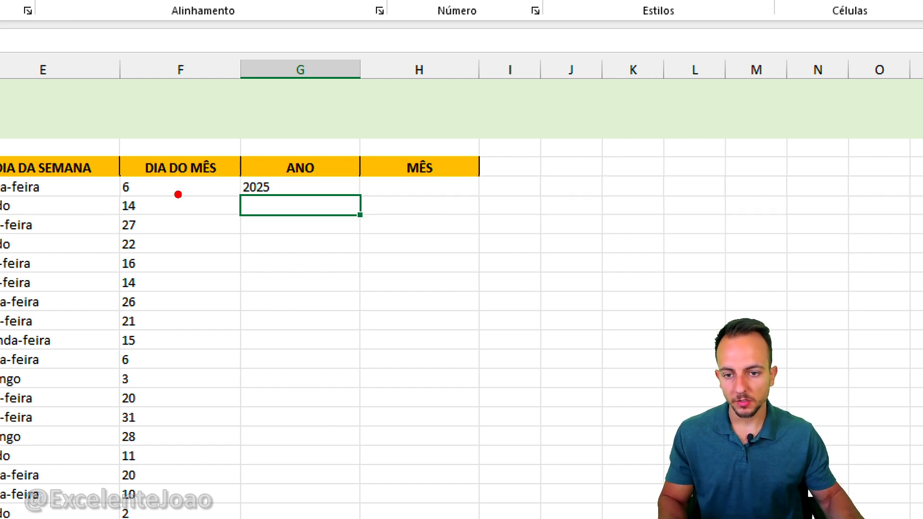
{"action": "mouse_move", "coordinate": [233, 168]}
{"action": "left_mouse_down"}
{"action": "mouse_move", "coordinate": [212, 202]}
{"action": "mouse_move", "coordinate": [214, 174]}
{"action": "left_mouse_up"}
{"action": "key", "text": "Escape"}
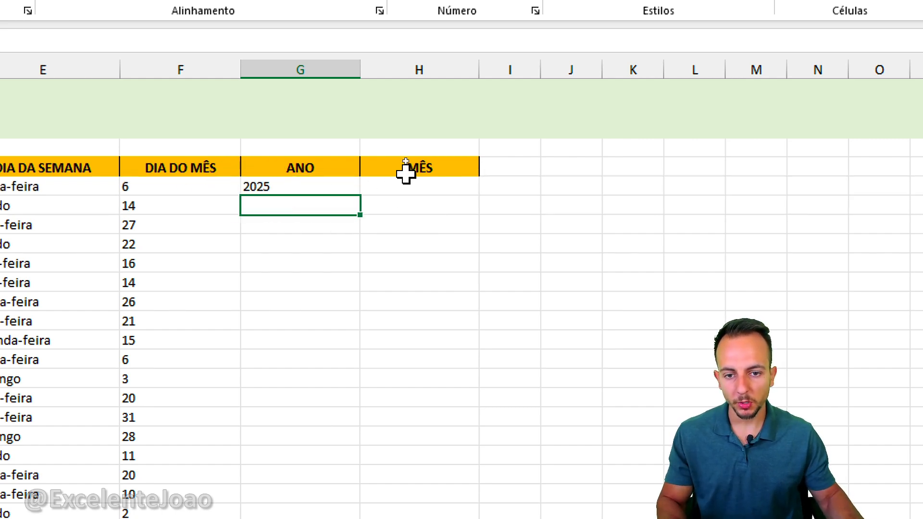
Step: Enter a TEXTO formula in H4 that returns the month of the date in B4 with the text format M
{"action": "left_click", "coordinate": [406, 189]}
{"action": "type", "text": "=TEX"}
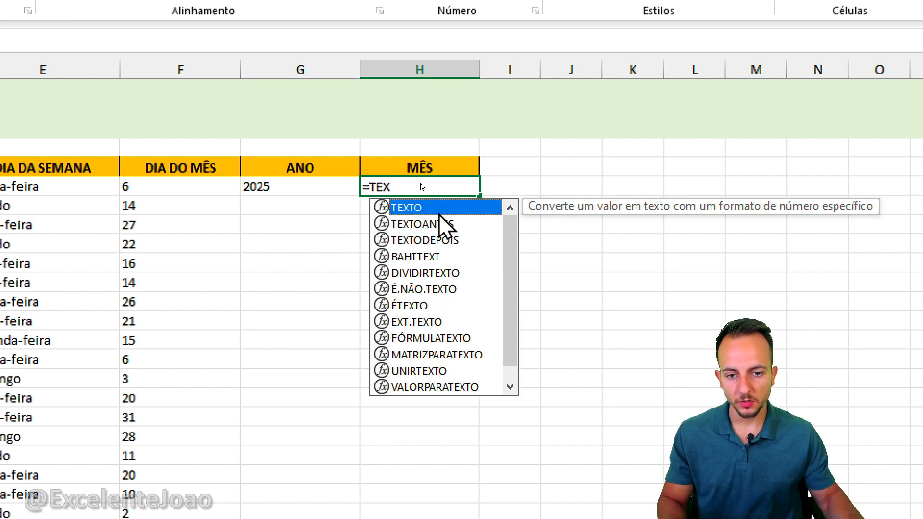
{"action": "key", "text": "Tab"}
{"action": "left_click", "coordinate": [108, 187]}
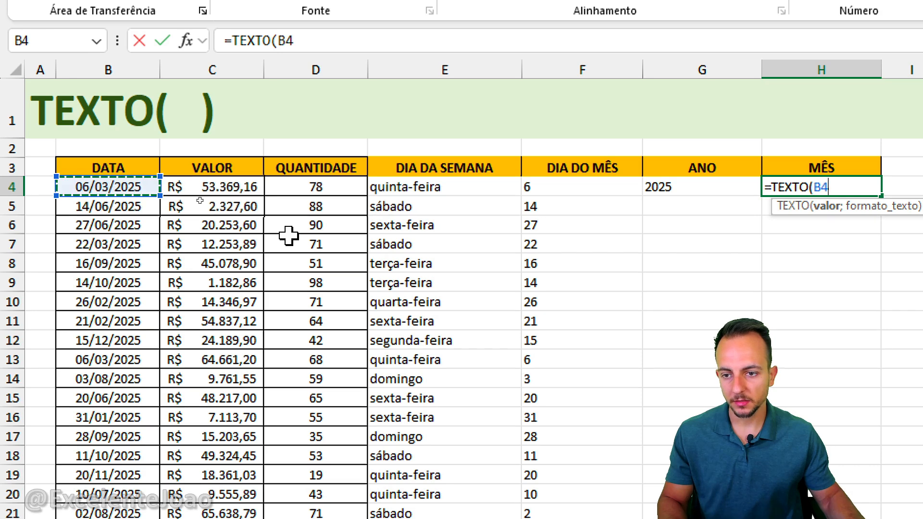
{"action": "type", "text": ";\"M"}
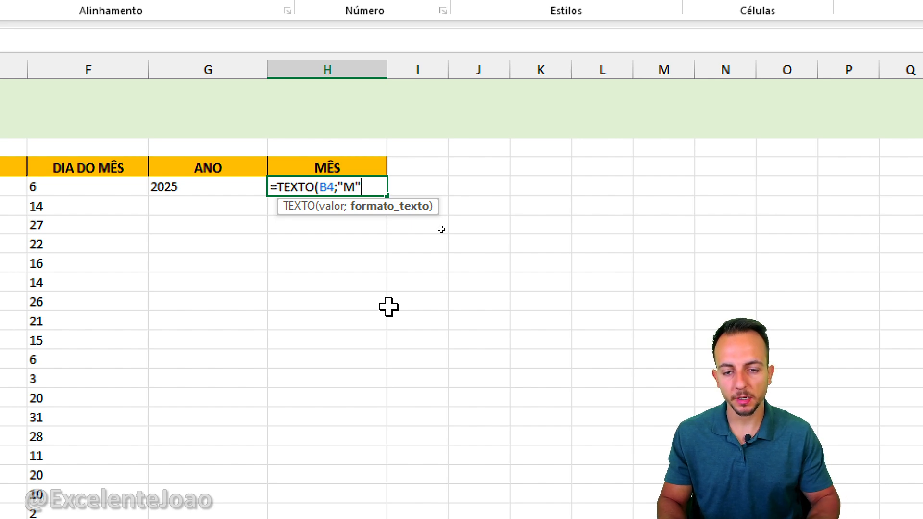
{"action": "key", "text": "Return"}
{"action": "mouse_move", "coordinate": [302, 175]}
{"action": "left_mouse_down"}
{"action": "mouse_move", "coordinate": [268, 204]}
{"action": "mouse_move", "coordinate": [295, 169]}
{"action": "left_mouse_up"}
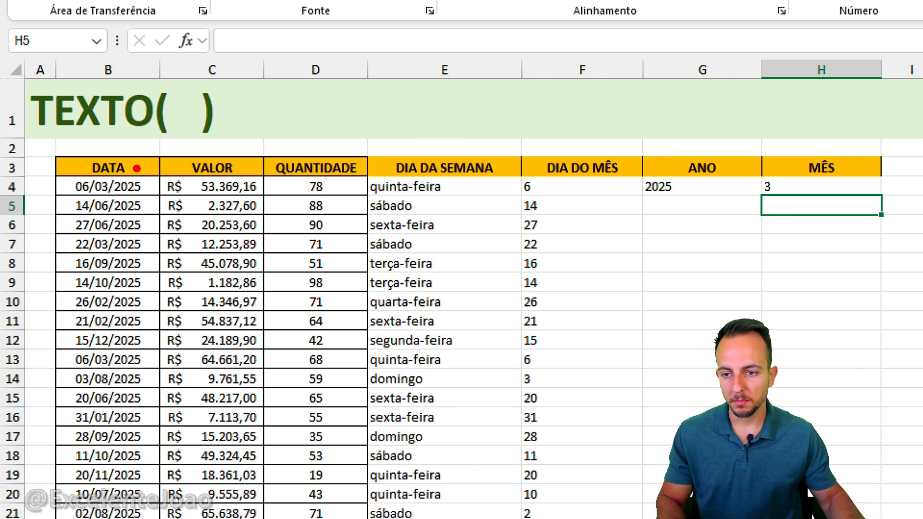
{"action": "mouse_move", "coordinate": [109, 168]}
{"action": "left_mouse_down"}
{"action": "mouse_move", "coordinate": [82, 181]}
{"action": "mouse_move", "coordinate": [131, 169]}
{"action": "left_mouse_up"}
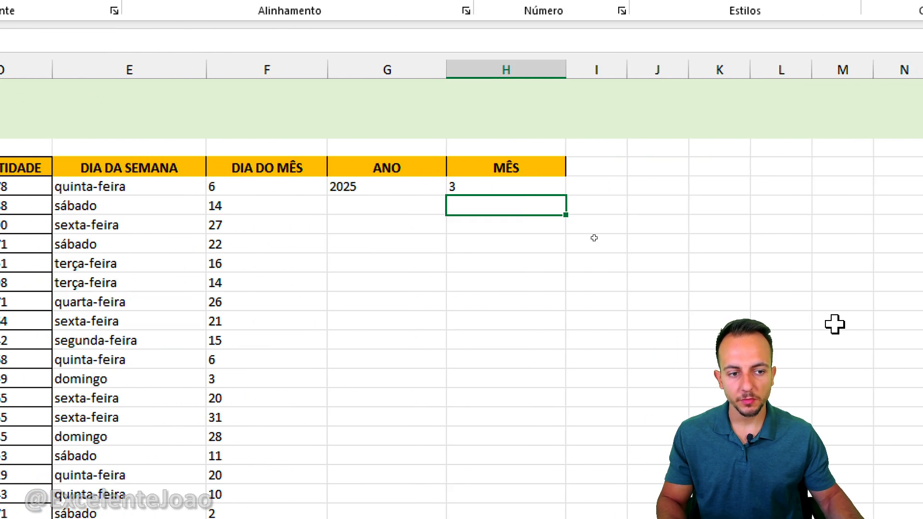
Step: Change the text format in the H4 formula to MMMM to get the full month name
{"action": "left_click", "coordinate": [819, 186]}
{"action": "double_click", "coordinate": [390, 186]}
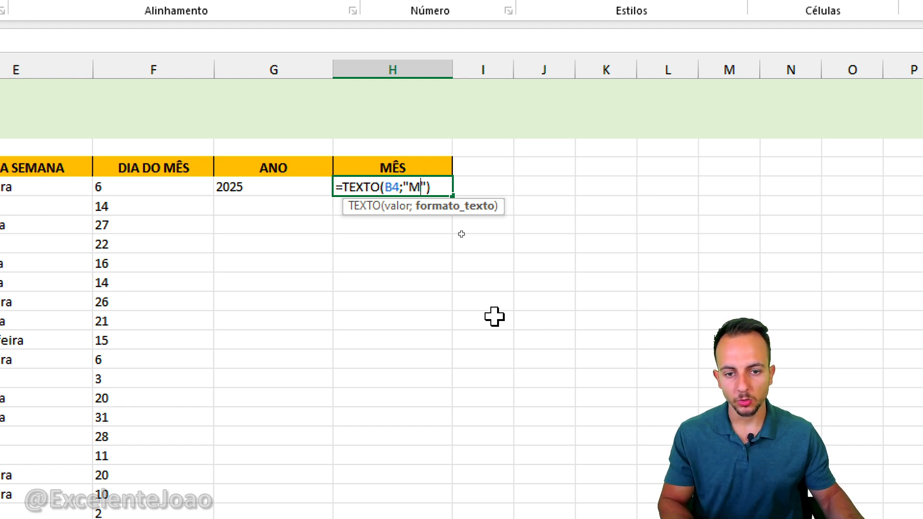
{"action": "type", "text": "MMM"}
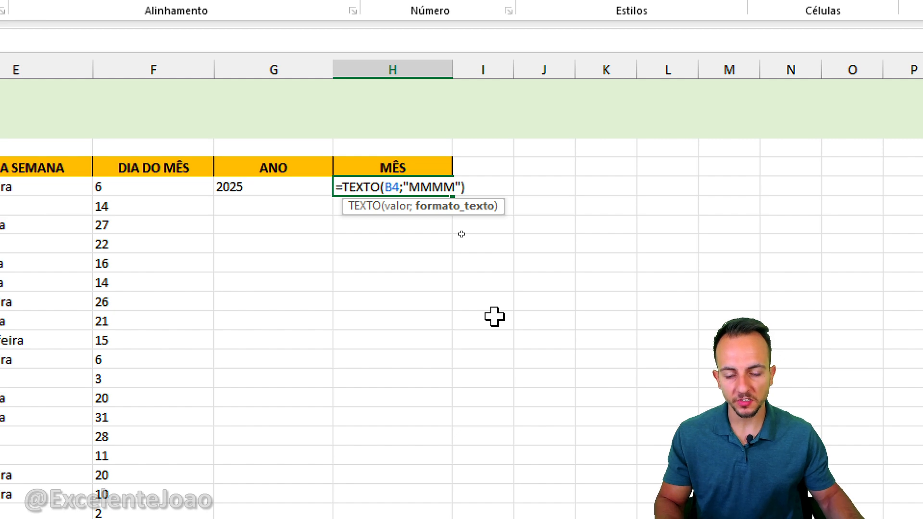
{"action": "key", "text": "Return"}
{"action": "left_click_drag", "start_coordinate": [345, 219], "coordinate": [418, 201]}
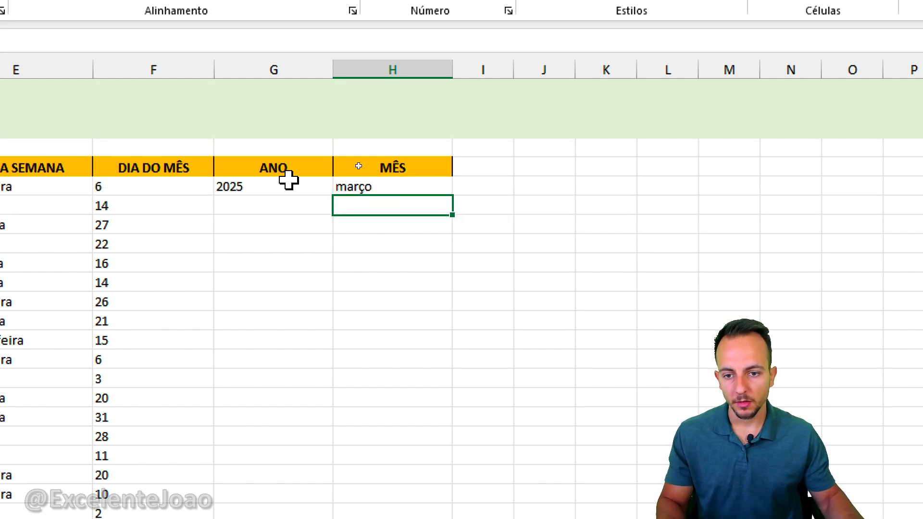
Step: Copy the year and month formulas in G4:H4 down the ANO and MÊS columns for all the dates
{"action": "left_click_drag", "start_coordinate": [268, 179], "coordinate": [469, 176]}
{"action": "mouse_move", "coordinate": [404, 278]}
{"action": "left_mouse_down"}
{"action": "mouse_move", "coordinate": [416, 343]}
{"action": "mouse_move", "coordinate": [481, 350]}
{"action": "left_mouse_up"}
{"action": "left_click_drag", "start_coordinate": [529, 294], "coordinate": [486, 344]}
{"action": "left_click_drag", "start_coordinate": [489, 305], "coordinate": [524, 354]}
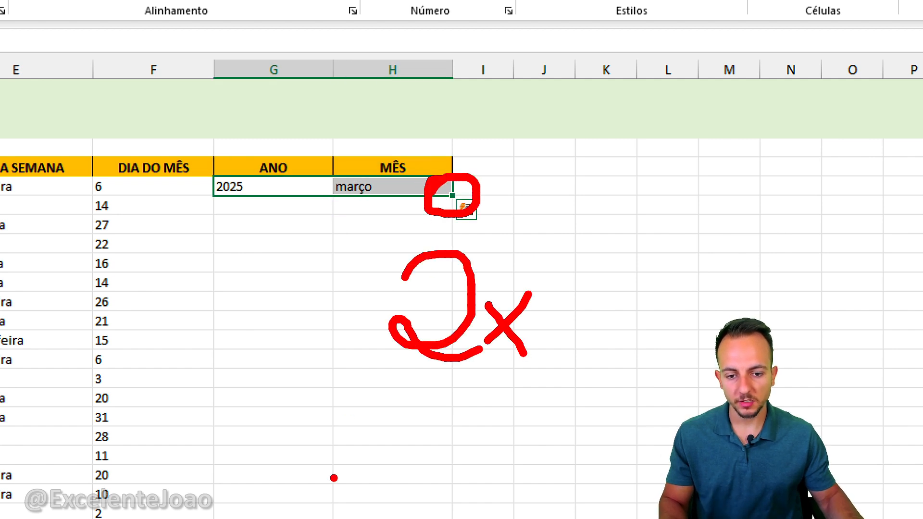
{"action": "left_click_drag", "start_coordinate": [334, 478], "coordinate": [334, 306]}
{"action": "key", "text": "Escape"}
{"action": "double_click", "coordinate": [453, 196]}
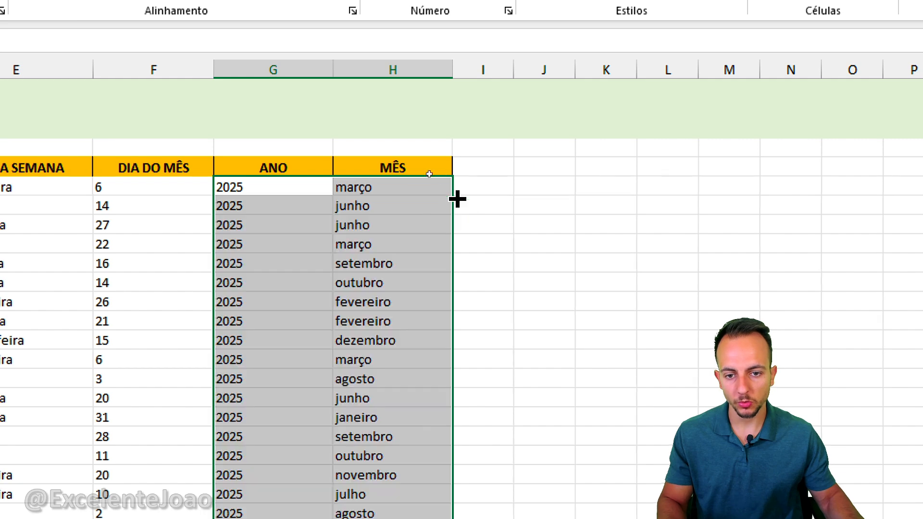
{"action": "left_click", "coordinate": [442, 205]}
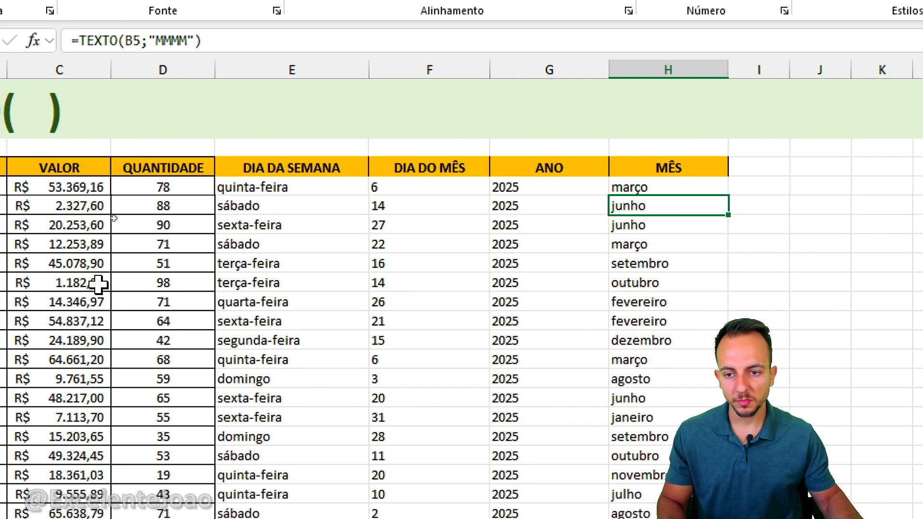
Step: Box the DATA column in red, draw arrows to the DIA DA SEMANA, DIA DO MÊS, ANO and MÊS headers, and clear the annotations
{"action": "left_click_drag", "start_coordinate": [60, 145], "coordinate": [155, 334]}
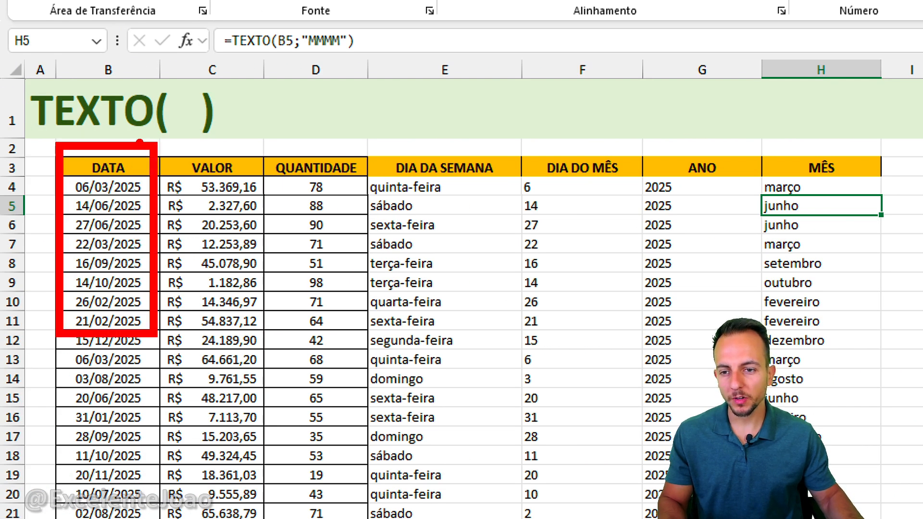
{"action": "left_click_drag", "start_coordinate": [139, 143], "coordinate": [187, 96]}
{"action": "key", "text": "ctrl+z"}
{"action": "mouse_move", "coordinate": [143, 145]}
{"action": "left_mouse_down"}
{"action": "mouse_move", "coordinate": [165, 103]}
{"action": "mouse_move", "coordinate": [514, 114]}
{"action": "mouse_move", "coordinate": [511, 133]}
{"action": "mouse_move", "coordinate": [551, 101]}
{"action": "left_mouse_up"}
{"action": "key", "text": "ctrl+z"}
{"action": "left_click_drag", "start_coordinate": [450, 151], "coordinate": [449, 90]}
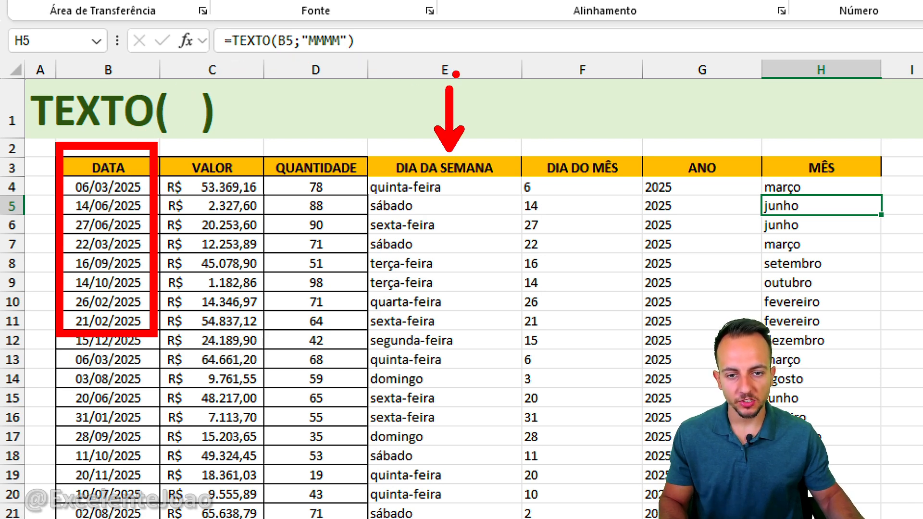
{"action": "left_click_drag", "start_coordinate": [579, 144], "coordinate": [579, 94]}
{"action": "left_click_drag", "start_coordinate": [692, 148], "coordinate": [701, 99]}
{"action": "left_click_drag", "start_coordinate": [812, 155], "coordinate": [812, 94]}
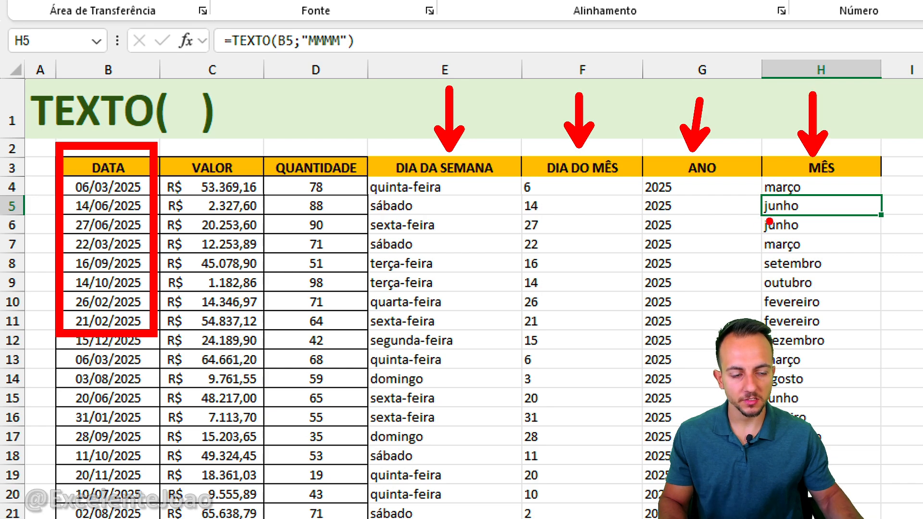
{"action": "key", "text": "Escape"}
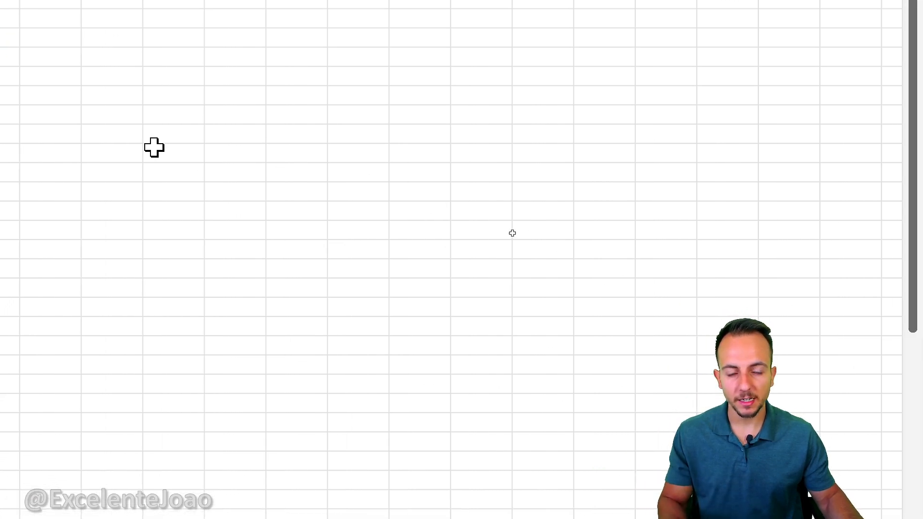
Step: Enter 100 in the empty cell M11 and apply the R$ accounting number format to it
{"action": "left_click", "coordinate": [361, 152]}
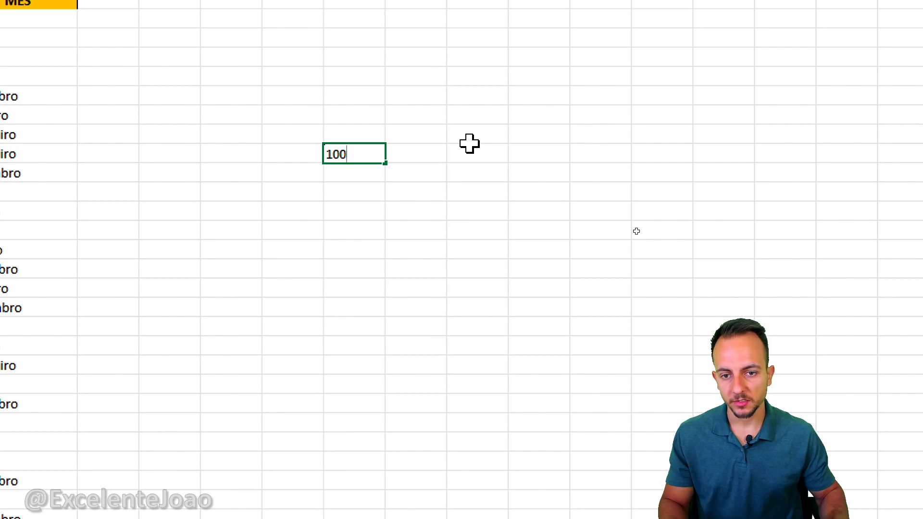
{"action": "key", "text": "Return"}
{"action": "left_click", "coordinate": [363, 153]}
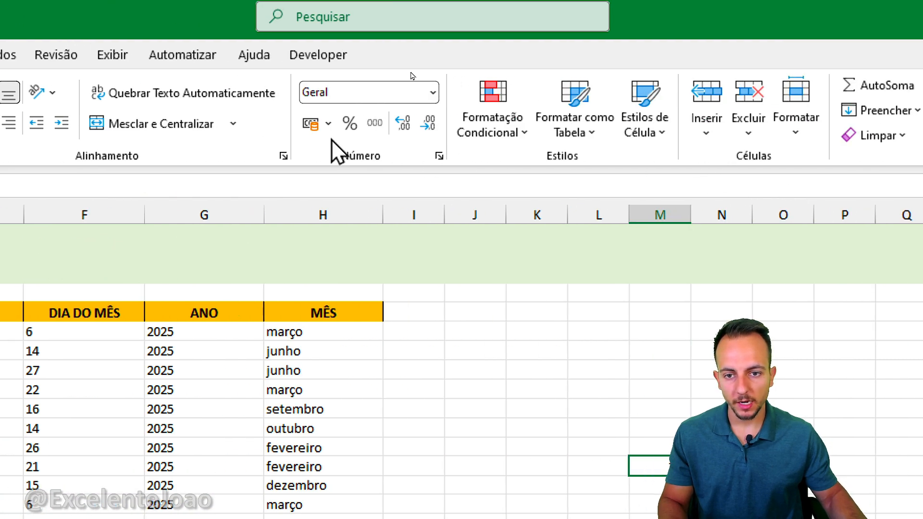
{"action": "left_click", "coordinate": [311, 124]}
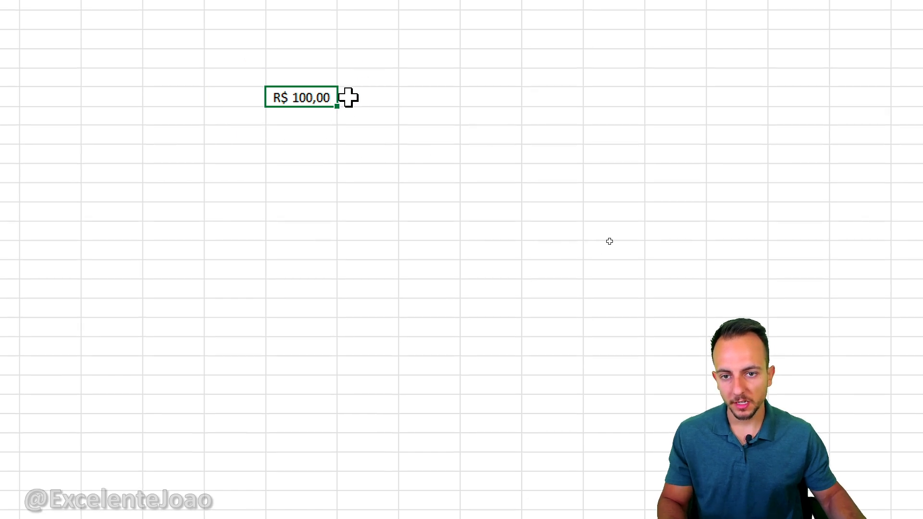
Step: Enter the formula =TEXTO(M11;"#") four rows below the currency value in column M
{"action": "left_click", "coordinate": [301, 169]}
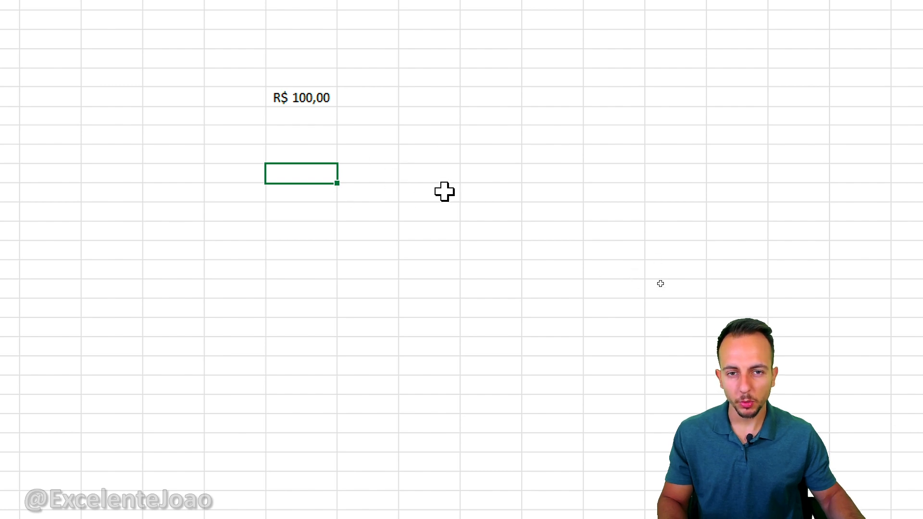
{"action": "type", "text": "=TEX"}
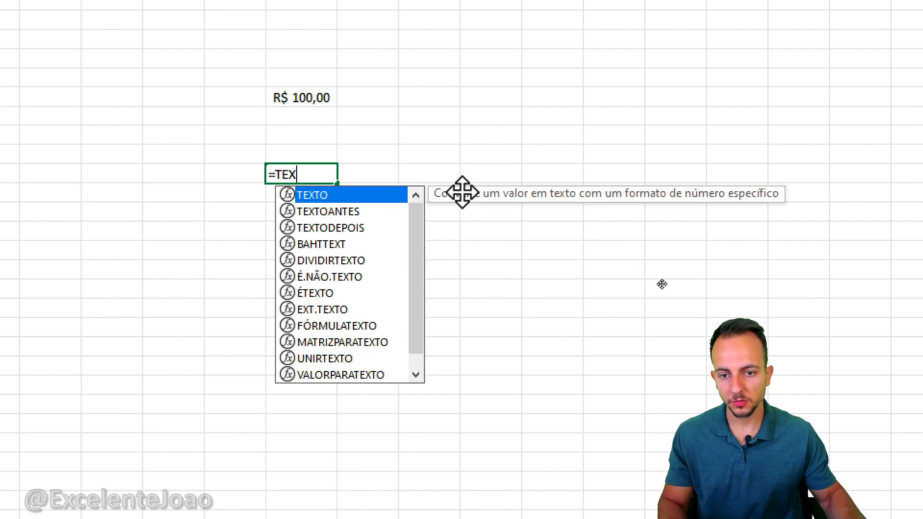
{"action": "double_click", "coordinate": [354, 195]}
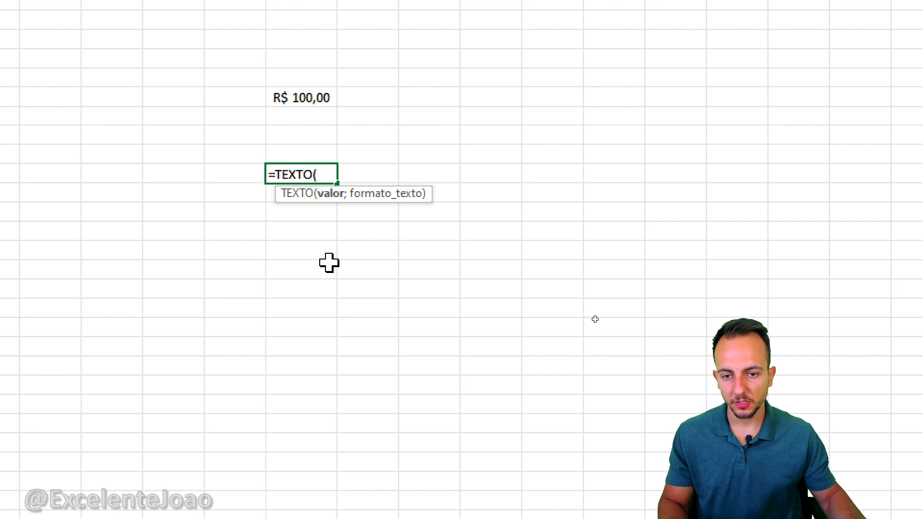
{"action": "left_click", "coordinate": [315, 97]}
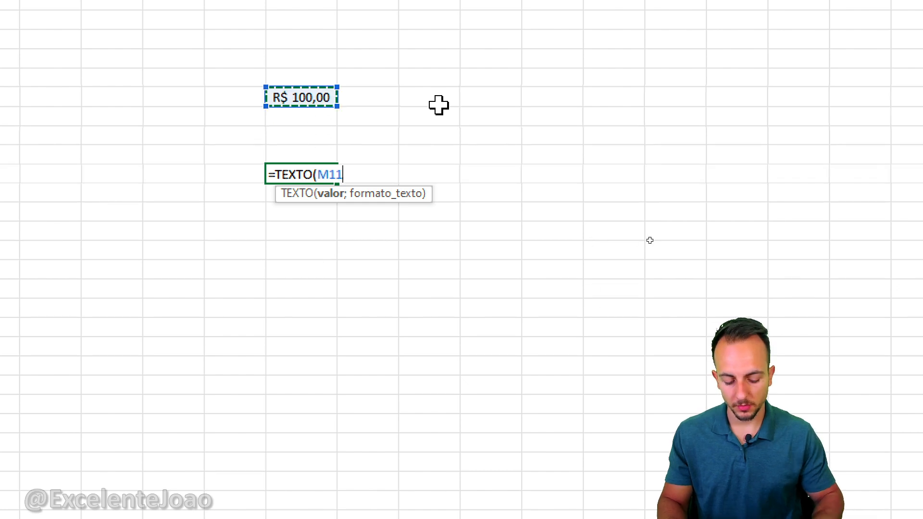
{"action": "type", "text": ";\"#"}
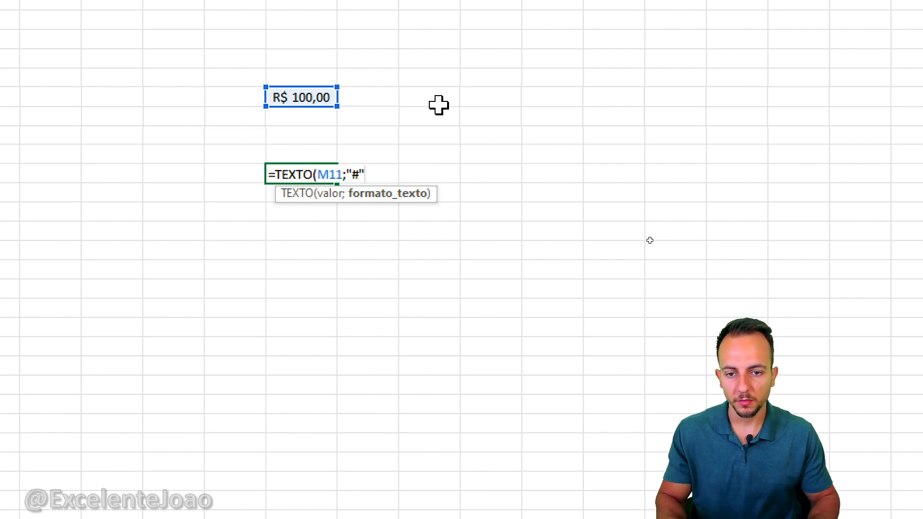
{"action": "type", "text": ")"}
{"action": "key", "text": "Return"}
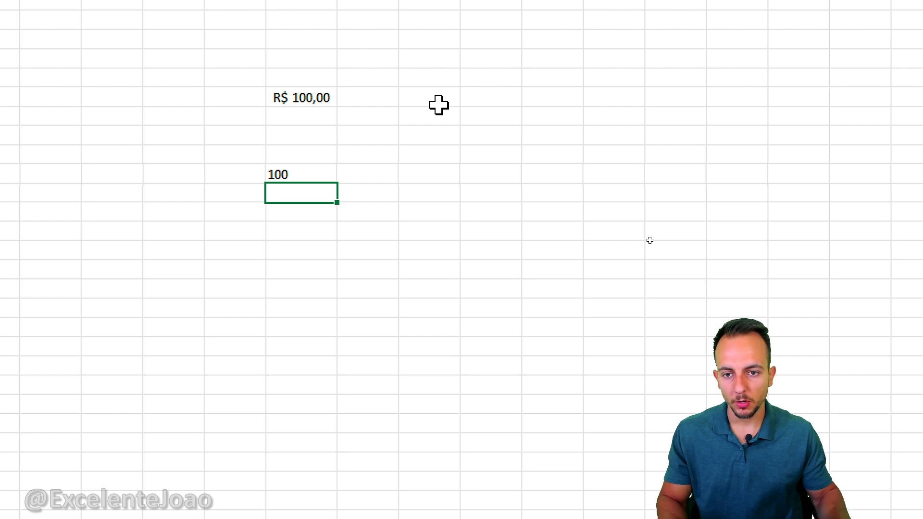
{"action": "mouse_move", "coordinate": [340, 94]}
{"action": "left_mouse_down"}
{"action": "mouse_move", "coordinate": [351, 124]}
{"action": "mouse_move", "coordinate": [312, 171]}
{"action": "left_mouse_up"}
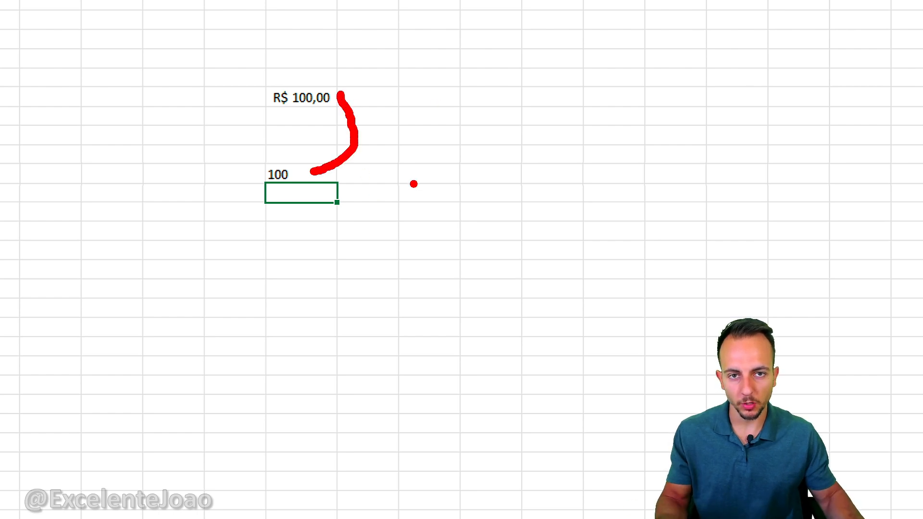
{"action": "key", "text": "Escape"}
Step: Change the text format in the formula below M11 to #% so it returns a percentage
{"action": "double_click", "coordinate": [301, 168]}
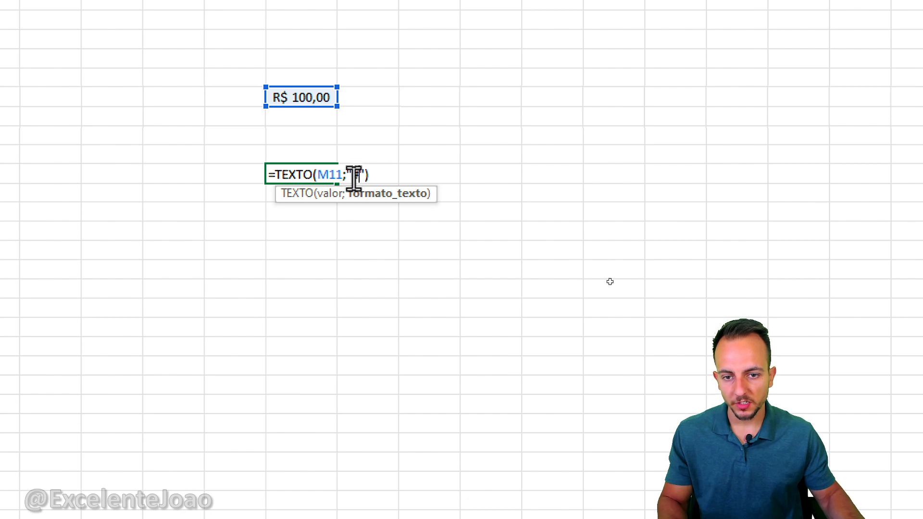
{"action": "type", "text": "%"}
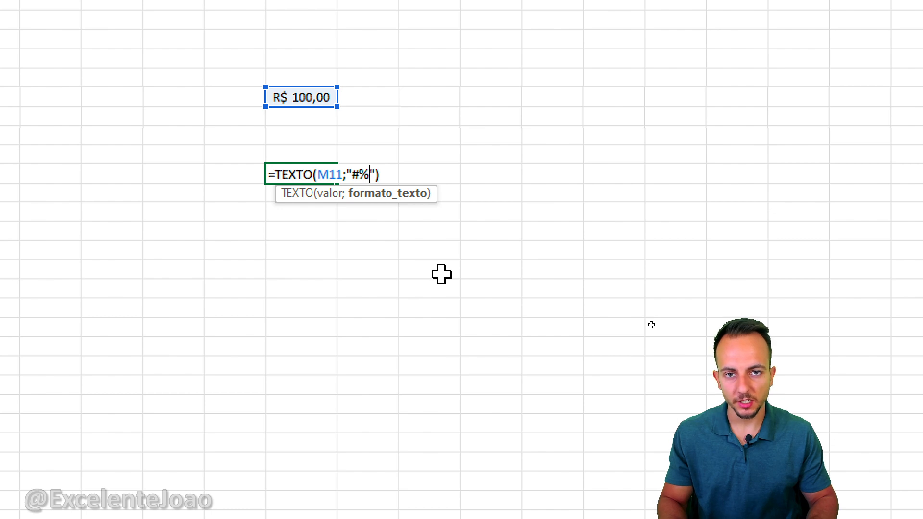
{"action": "key", "text": "Return"}
{"action": "left_click_drag", "start_coordinate": [286, 113], "coordinate": [324, 99]}
{"action": "mouse_move", "coordinate": [339, 118]}
{"action": "left_mouse_down"}
{"action": "mouse_move", "coordinate": [365, 149]}
{"action": "mouse_move", "coordinate": [332, 187]}
{"action": "left_mouse_up"}
Step: Change the currency value in M11 to 1 and then to 15,15 to test the percentage formula
{"action": "left_click", "coordinate": [309, 97]}
{"action": "type", "text": "1"}
{"action": "key", "text": "ctrl+Return"}
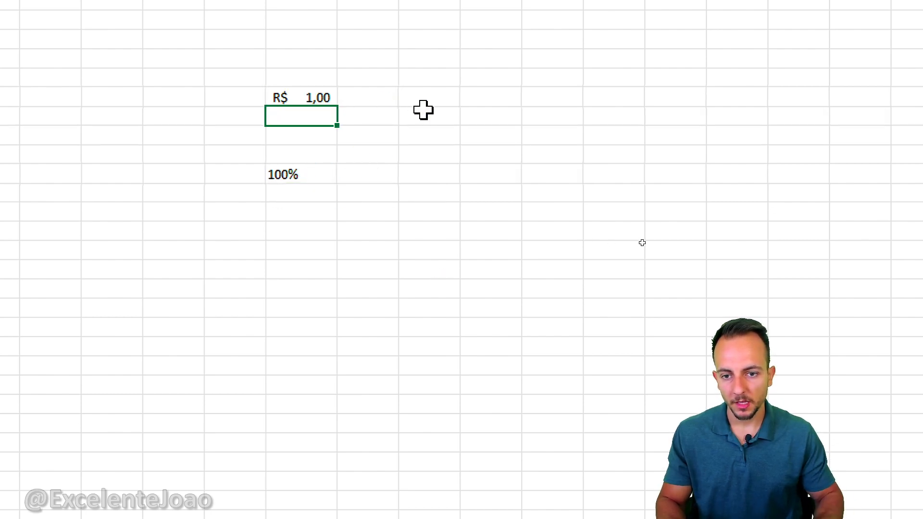
{"action": "type", "text": "15,"}
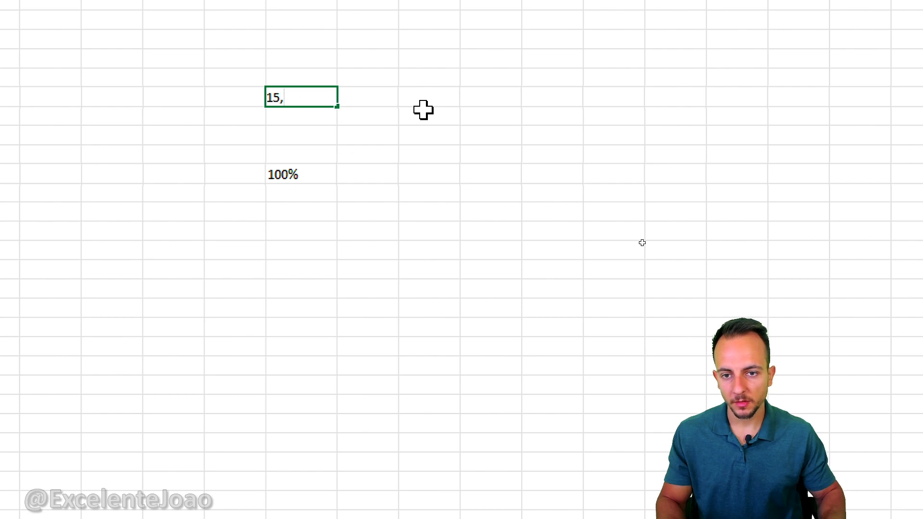
{"action": "type", "text": "15"}
{"action": "key", "text": "Return"}
Step: Delete the test currency value and its TEXTO formula from column M
{"action": "key", "text": "ctrl+2"}
{"action": "mouse_move", "coordinate": [287, 84]}
{"action": "left_mouse_down"}
{"action": "mouse_move", "coordinate": [229, 175]}
{"action": "mouse_move", "coordinate": [240, 89]}
{"action": "left_mouse_up"}
{"action": "key", "text": "Escape"}
{"action": "left_click_drag", "start_coordinate": [305, 59], "coordinate": [310, 185]}
{"action": "key", "text": "Delete"}
{"action": "left_click", "coordinate": [313, 177]}
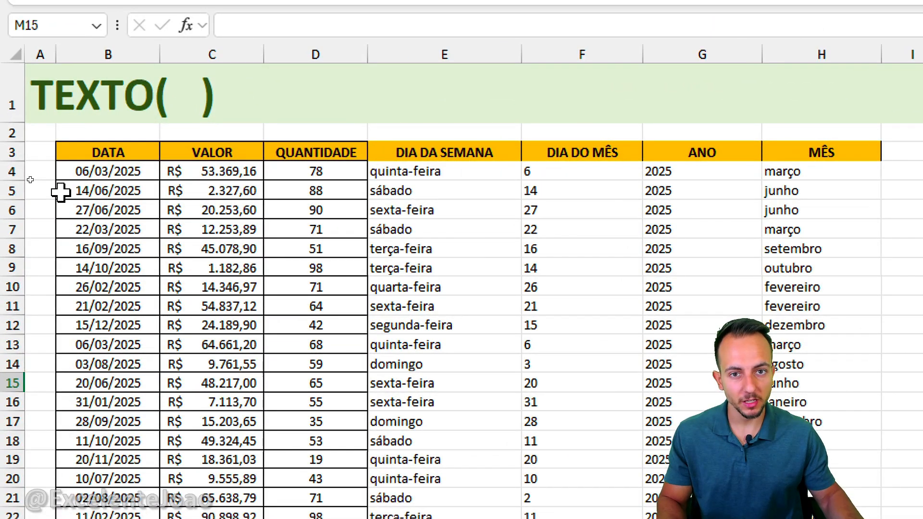
Step: Box the DATA column in red, connect it to the four derived-date headers with curved lines, and clear the annotations
{"action": "mouse_move", "coordinate": [44, 136]}
{"action": "left_mouse_down"}
{"action": "mouse_move", "coordinate": [174, 302]}
{"action": "mouse_move", "coordinate": [161, 344]}
{"action": "left_mouse_up"}
{"action": "mouse_move", "coordinate": [169, 140]}
{"action": "left_mouse_down"}
{"action": "mouse_move", "coordinate": [294, 93]}
{"action": "mouse_move", "coordinate": [415, 137]}
{"action": "mouse_move", "coordinate": [413, 70]}
{"action": "mouse_move", "coordinate": [560, 140]}
{"action": "left_mouse_up"}
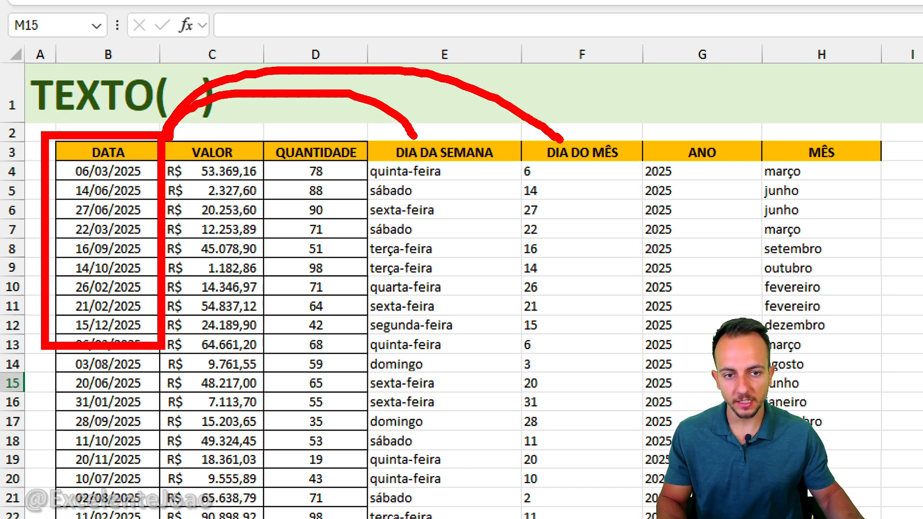
{"action": "mouse_move", "coordinate": [174, 131]}
{"action": "left_mouse_down"}
{"action": "mouse_move", "coordinate": [625, 124]}
{"action": "mouse_move", "coordinate": [664, 140]}
{"action": "left_mouse_up"}
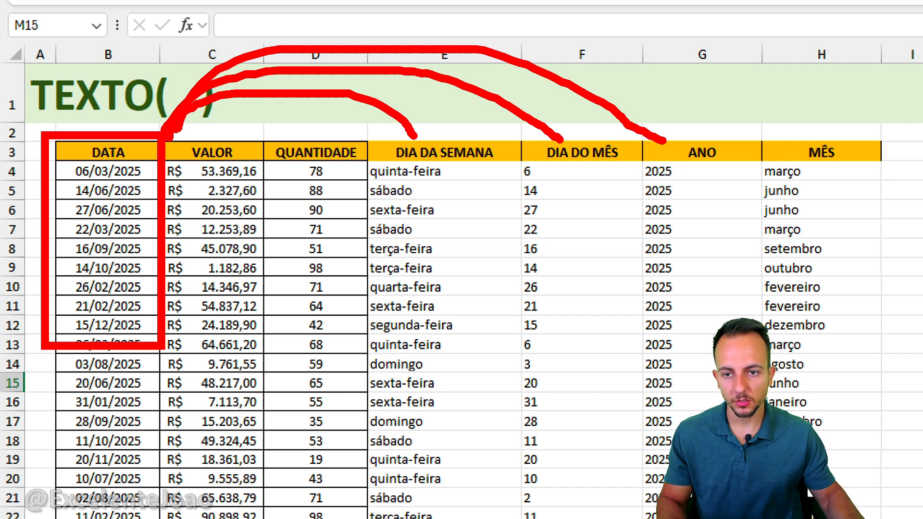
{"action": "mouse_move", "coordinate": [212, 81]}
{"action": "left_mouse_down"}
{"action": "mouse_move", "coordinate": [704, 84]}
{"action": "mouse_move", "coordinate": [808, 144]}
{"action": "left_mouse_up"}
{"action": "key", "text": "Escape"}
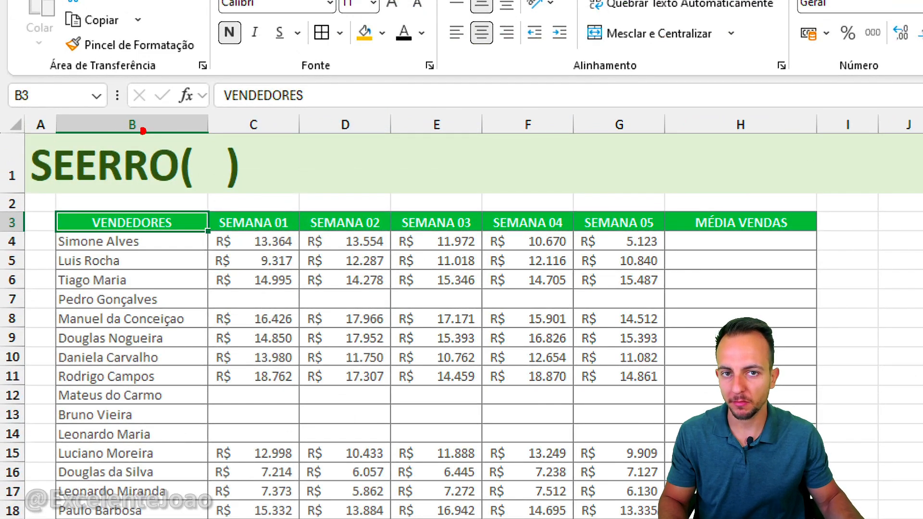
Step: On the SEERRO sheet, box the function title in red, point an arrow at it, and clear the annotations
{"action": "left_click_drag", "start_coordinate": [15, 125], "coordinate": [284, 203]}
{"action": "left_click_drag", "start_coordinate": [304, 169], "coordinate": [412, 187]}
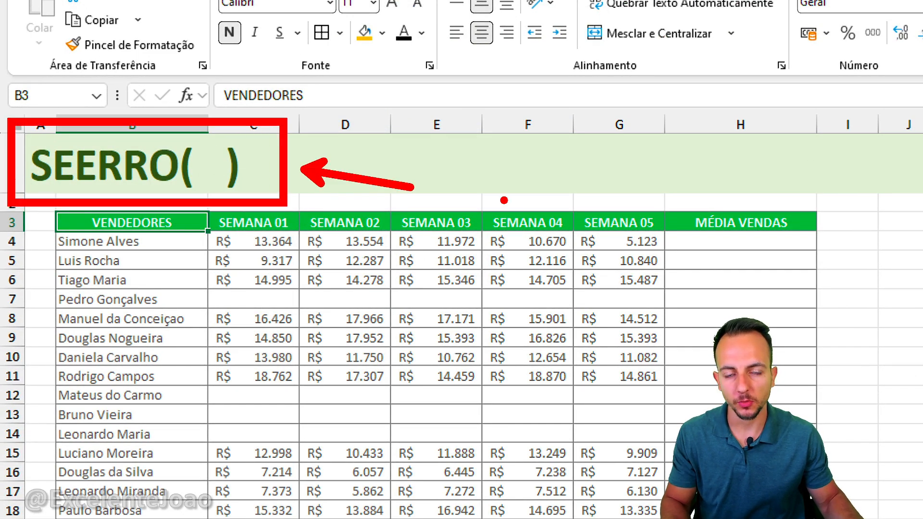
{"action": "key", "text": "Escape"}
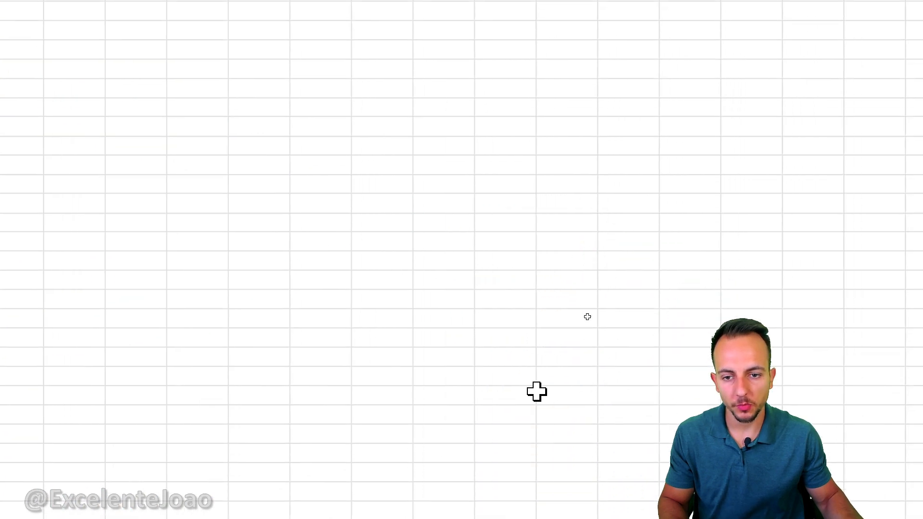
Step: Enter #N/D in an empty cell away from the table, circle it in red, and clear the annotation
{"action": "left_click", "coordinate": [312, 197]}
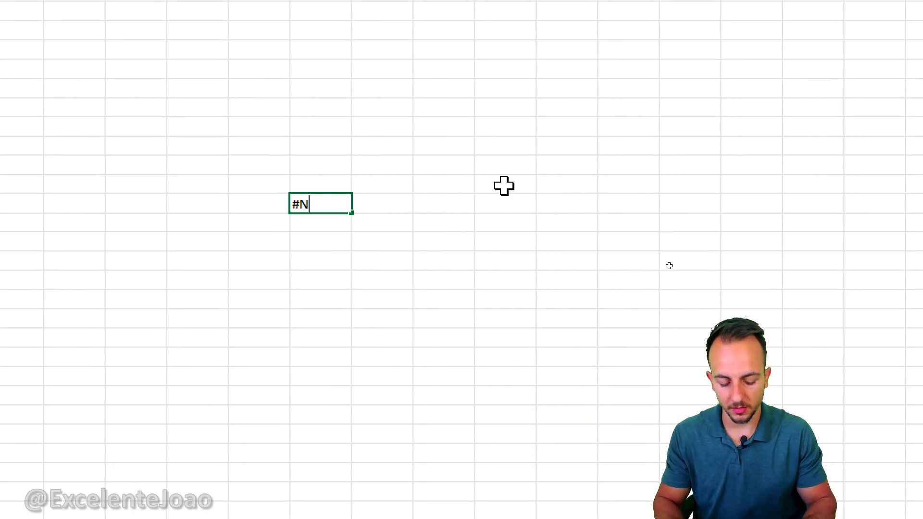
{"action": "key", "text": "Return"}
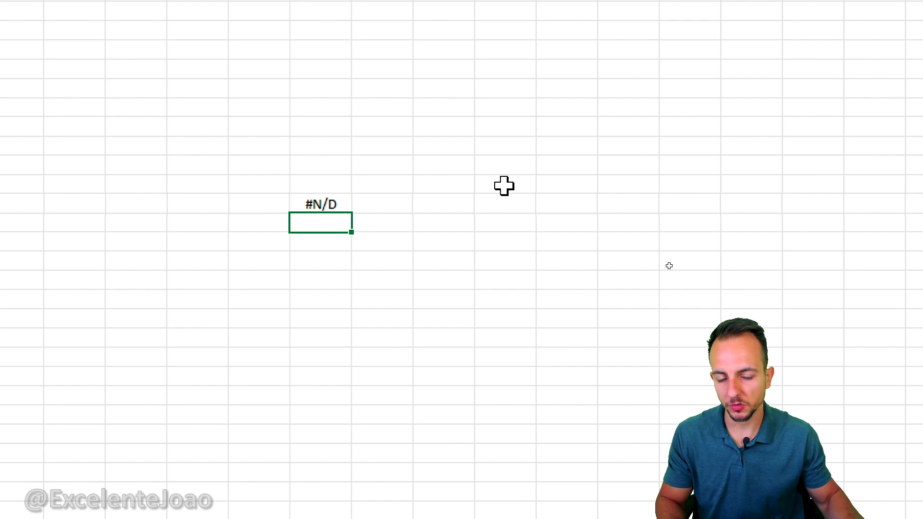
{"action": "left_click", "coordinate": [349, 207]}
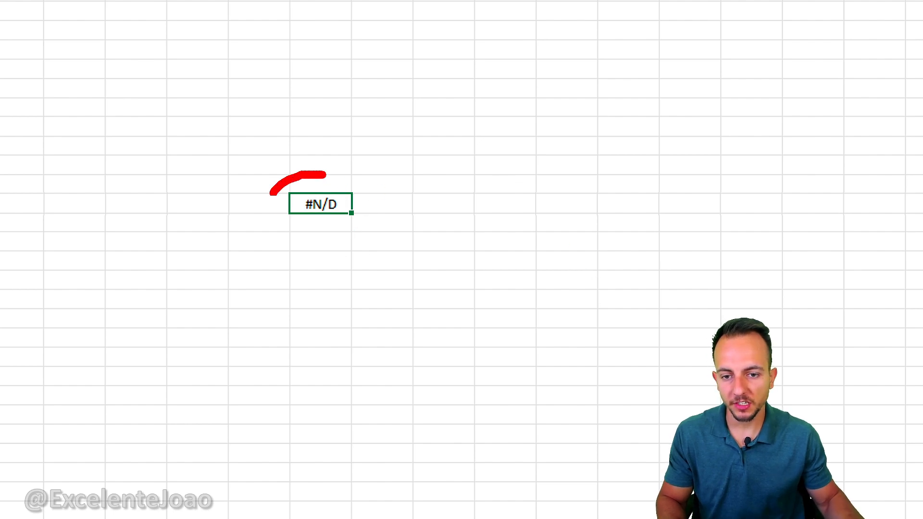
{"action": "left_click_drag", "start_coordinate": [271, 194], "coordinate": [325, 226]}
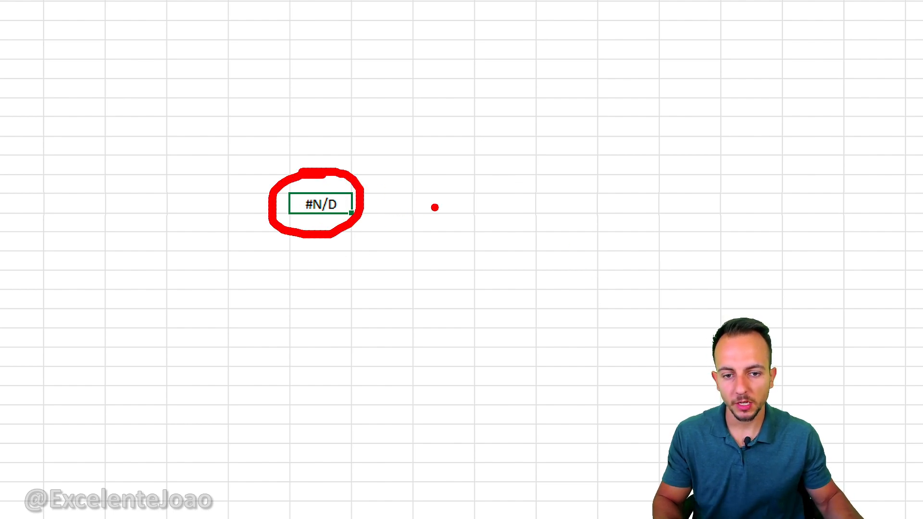
{"action": "key", "text": "Escape"}
Step: Enter the text "Valor nao encontrado" two columns after the #N/D cell in the same row
{"action": "left_click", "coordinate": [378, 204]}
{"action": "left_click", "coordinate": [455, 204]}
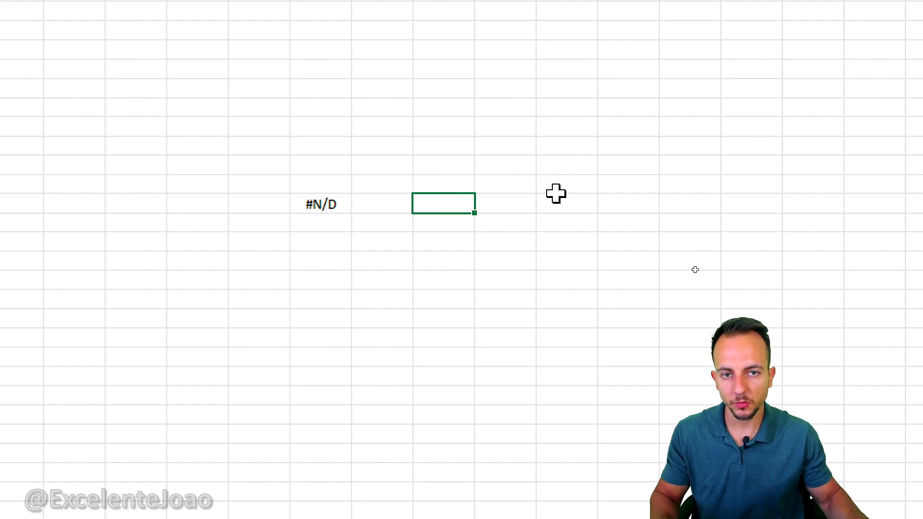
{"action": "type", "text": "vALOR nao"}
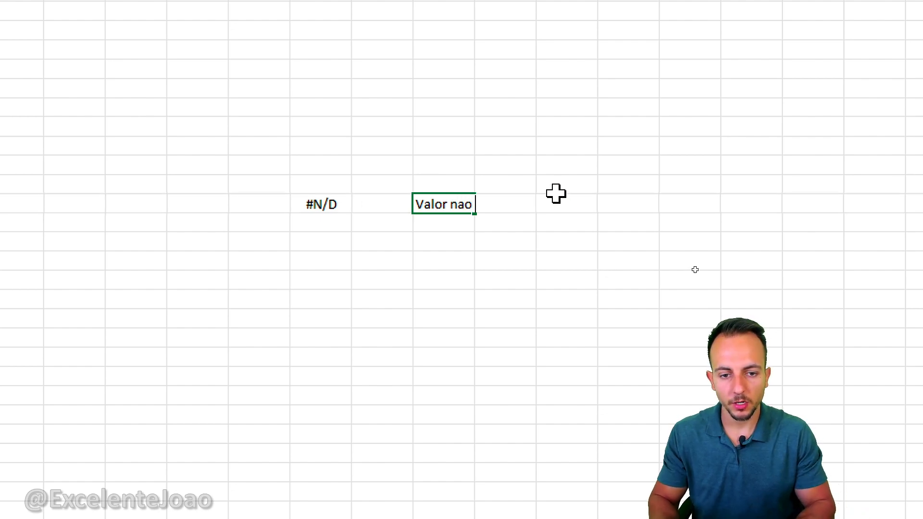
{"action": "type", "text": " encontrado"}
{"action": "key", "text": "Return"}
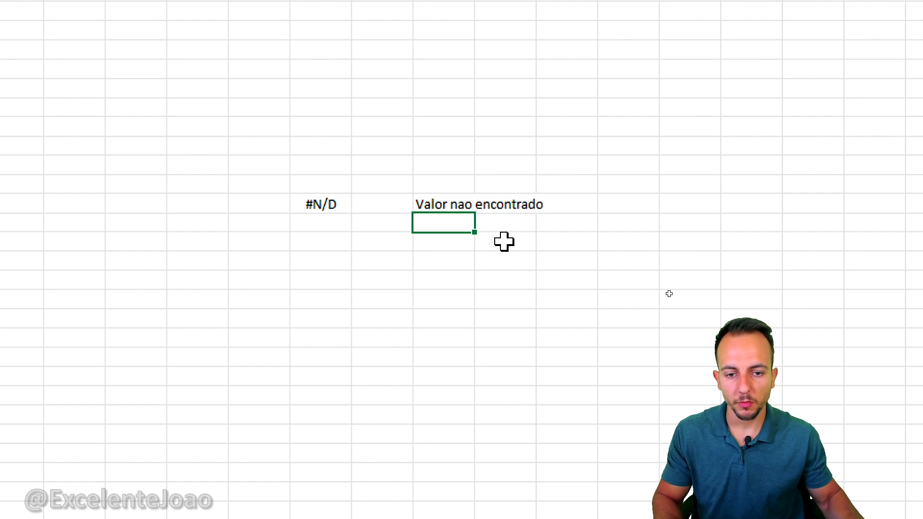
Step: Box #N/D and "Valor nao encontrado" in red, link them with a curved arrow, and clear the annotations
{"action": "left_click", "coordinate": [505, 280]}
{"action": "key", "text": "ctrl+2"}
{"action": "mouse_move", "coordinate": [286, 188]}
{"action": "left_mouse_down"}
{"action": "mouse_move", "coordinate": [348, 225]}
{"action": "mouse_move", "coordinate": [411, 241]}
{"action": "mouse_move", "coordinate": [441, 217]}
{"action": "left_mouse_up"}
{"action": "left_click_drag", "start_coordinate": [411, 221], "coordinate": [427, 221]}
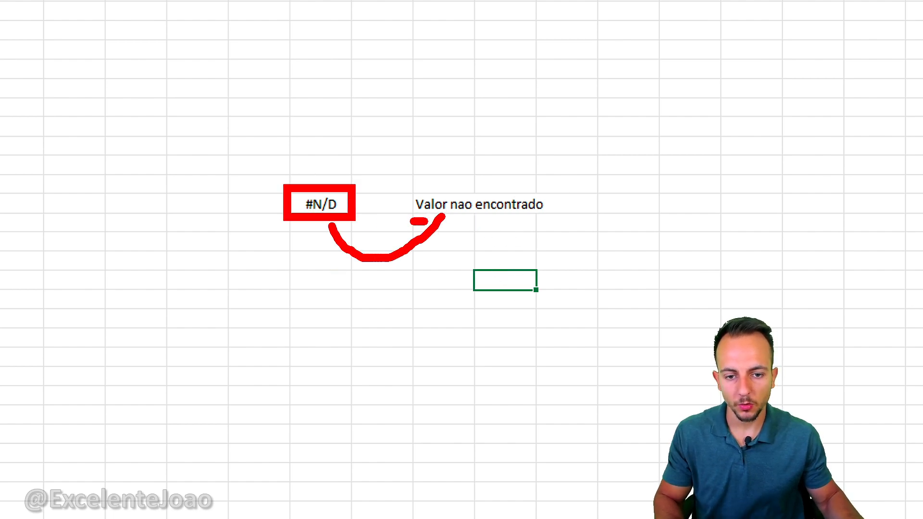
{"action": "left_click_drag", "start_coordinate": [395, 184], "coordinate": [566, 220]}
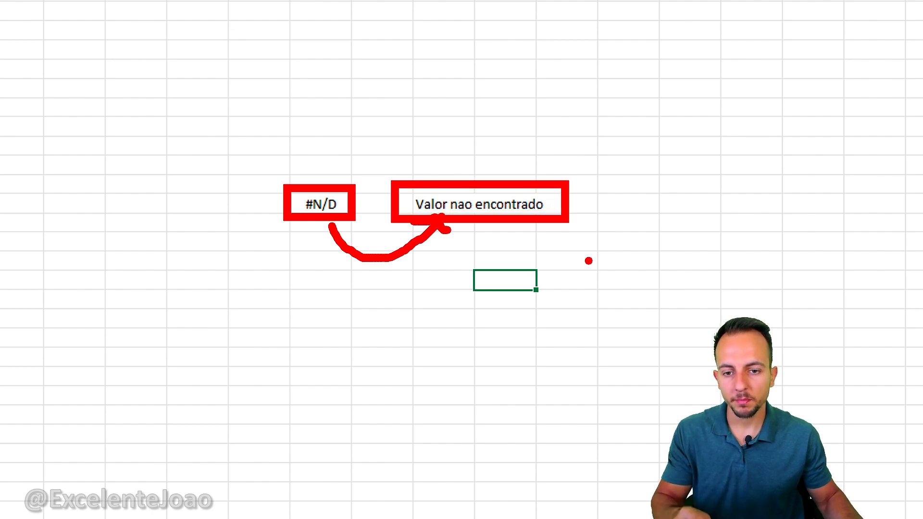
{"action": "key", "text": "Escape"}
Step: Delete the #N/D and "Valor nao encontrado" example entries
{"action": "left_click_drag", "start_coordinate": [264, 164], "coordinate": [518, 247]}
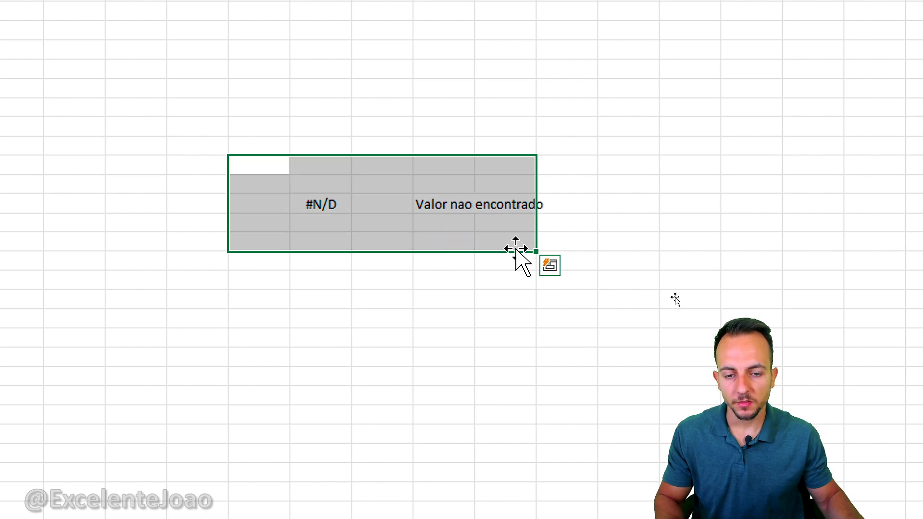
{"action": "key", "text": "Delete"}
{"action": "left_click", "coordinate": [416, 222]}
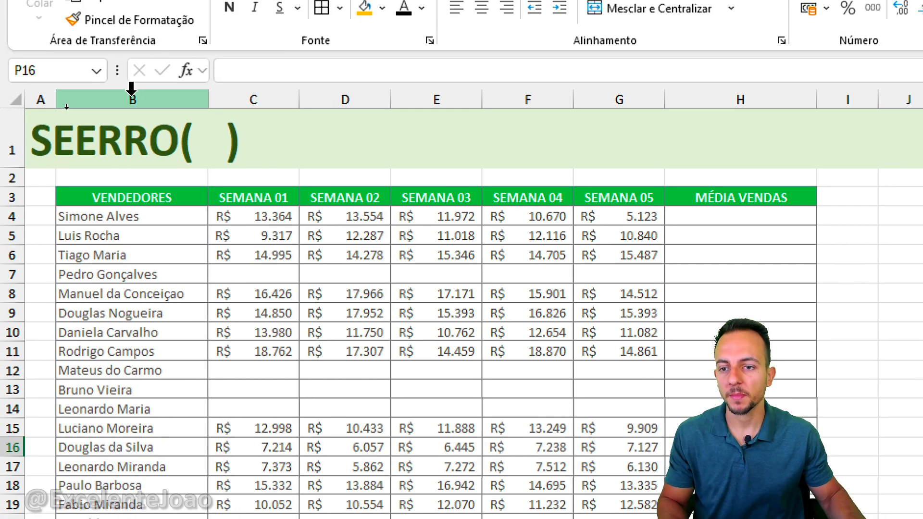
Step: Highlight the VENDEDORES column and its names, followed by the weekly sales range C3:G22
{"action": "left_click", "coordinate": [129, 99]}
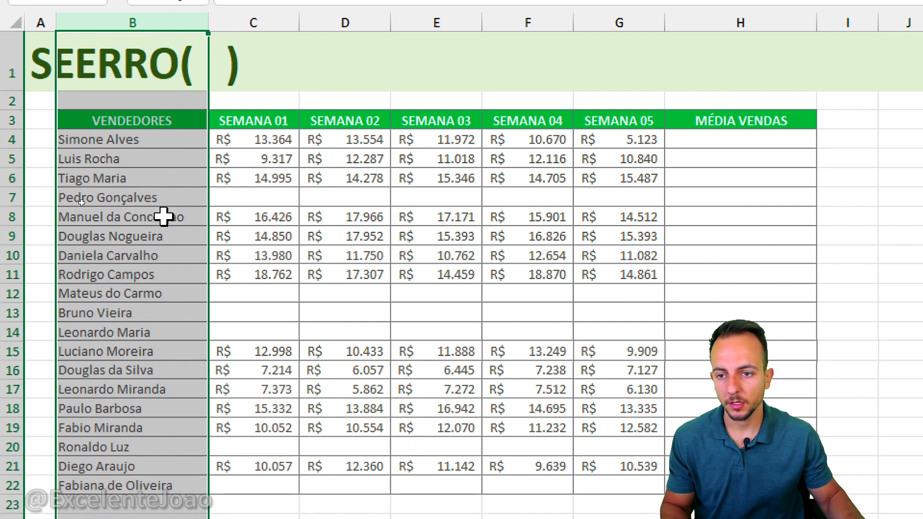
{"action": "left_click_drag", "start_coordinate": [163, 153], "coordinate": [164, 312]}
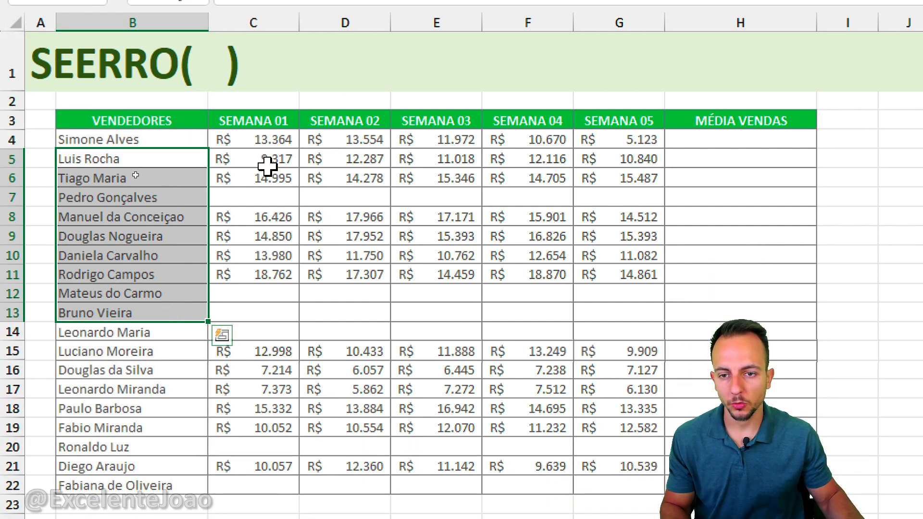
{"action": "left_click_drag", "start_coordinate": [249, 124], "coordinate": [637, 486]}
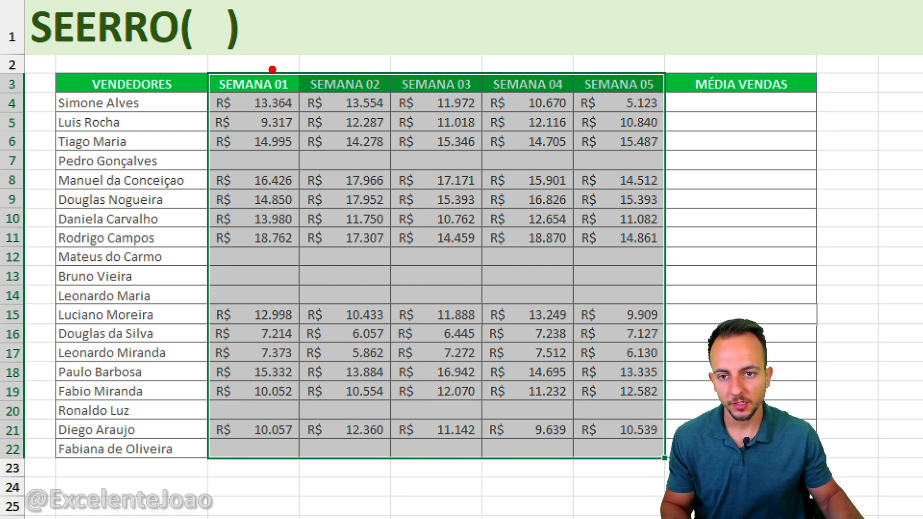
Step: Draw a red arrow at each header from SEMANA 01 to SEMANA 05 and clear the annotations
{"action": "left_click_drag", "start_coordinate": [272, 66], "coordinate": [307, 21]}
{"action": "left_click_drag", "start_coordinate": [352, 66], "coordinate": [384, 38]}
{"action": "left_click_drag", "start_coordinate": [441, 66], "coordinate": [470, 36]}
{"action": "left_click_drag", "start_coordinate": [542, 58], "coordinate": [585, 26]}
{"action": "left_click_drag", "start_coordinate": [626, 61], "coordinate": [646, 46]}
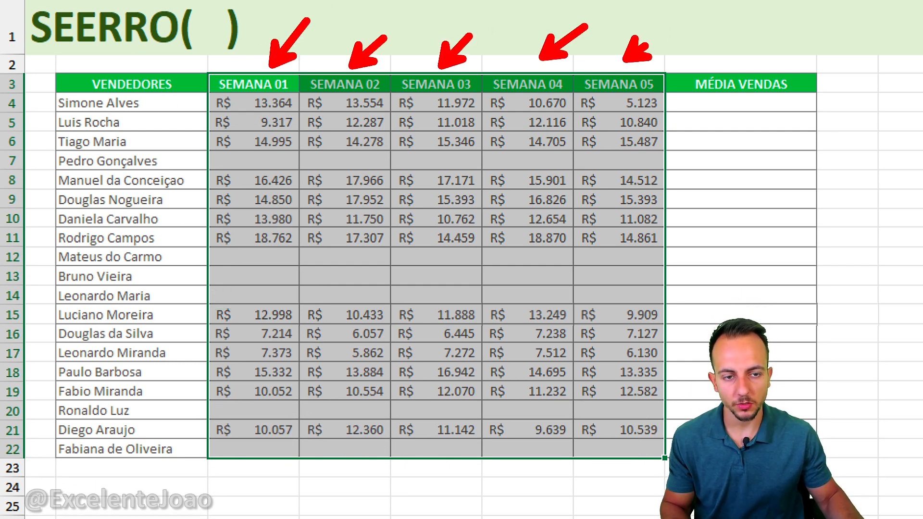
{"action": "key", "text": "Escape"}
Step: Select the empty weekly sales cells in columns C to G of rows 7, 12 to 14, 20 and 22 together
{"action": "mouse_move", "coordinate": [231, 161]}
{"action": "left_mouse_down"}
{"action": "mouse_move", "coordinate": [595, 146]}
{"action": "mouse_move", "coordinate": [603, 159]}
{"action": "left_mouse_up"}
{"action": "left_click_drag", "start_coordinate": [598, 247], "coordinate": [284, 305]}
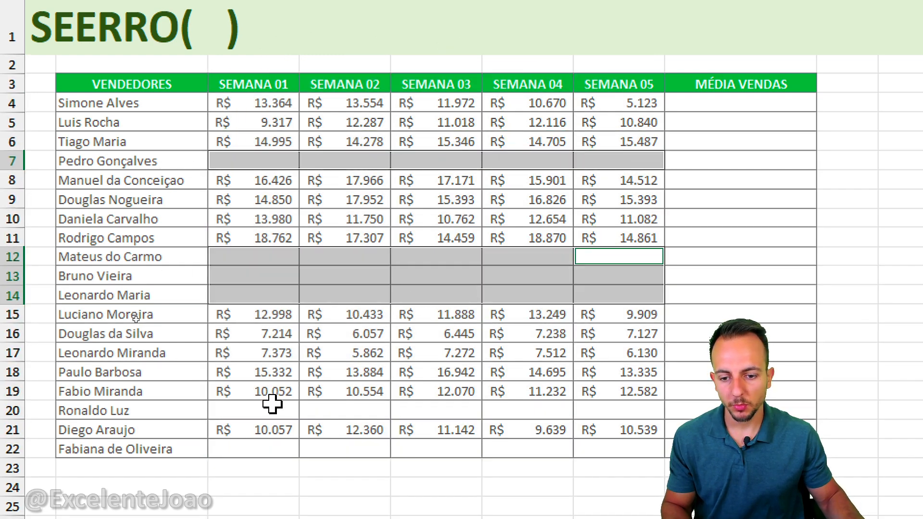
{"action": "left_click_drag", "start_coordinate": [271, 410], "coordinate": [612, 412]}
{"action": "left_click_drag", "start_coordinate": [613, 449], "coordinate": [274, 423]}
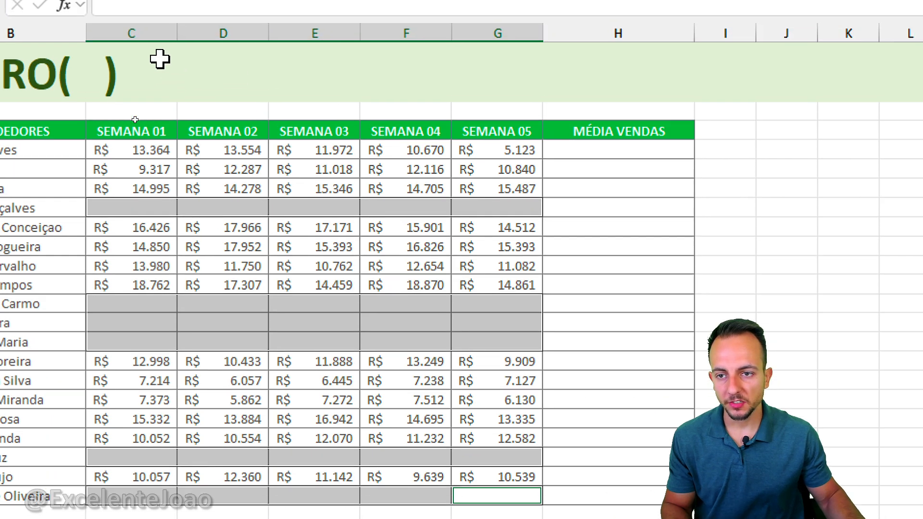
Step: Enter =MÉDIA(C4:G4) in H4 to average the first seller's weekly sales under MÉDIA VENDAS
{"action": "left_click_drag", "start_coordinate": [130, 60], "coordinate": [512, 98]}
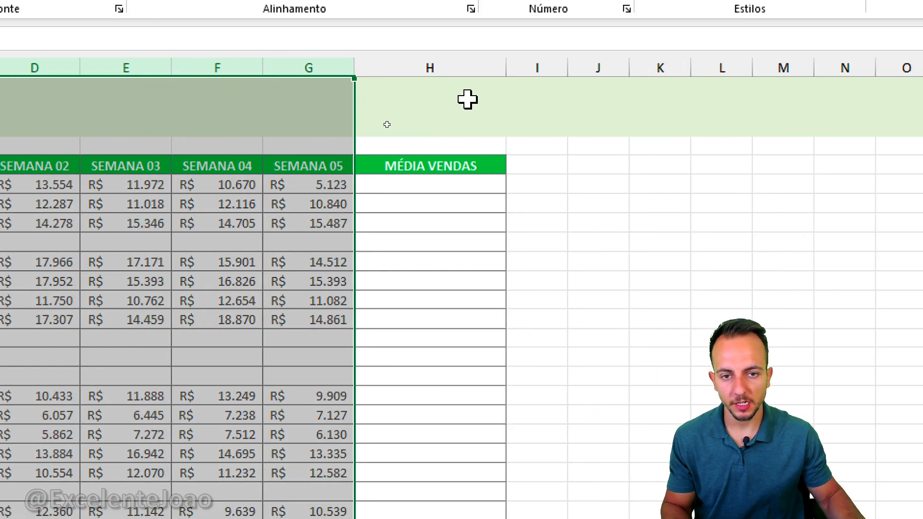
{"action": "left_click", "coordinate": [643, 68]}
{"action": "left_click", "coordinate": [438, 186]}
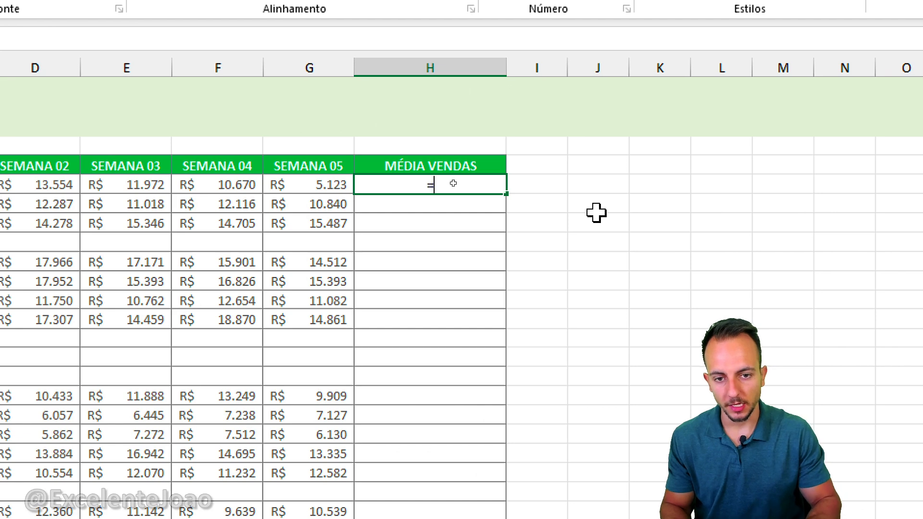
{"action": "type", "text": "=médi"}
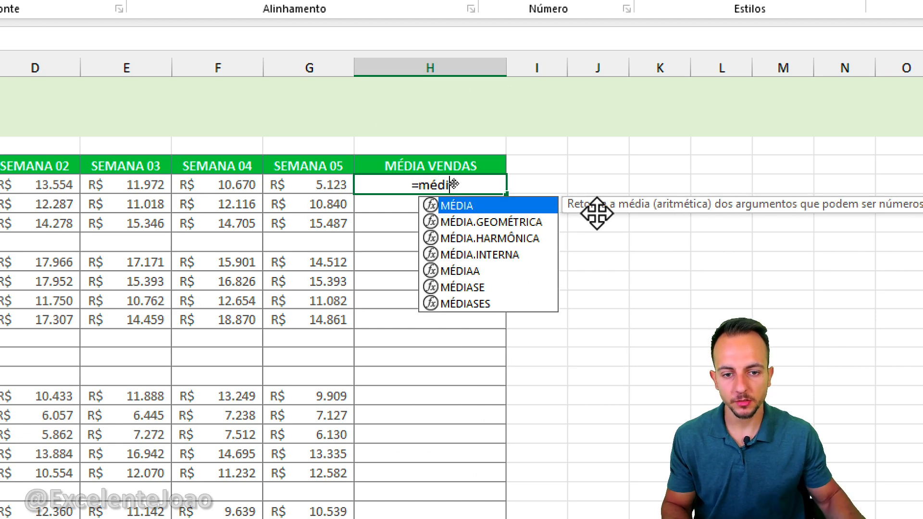
{"action": "double_click", "coordinate": [488, 206]}
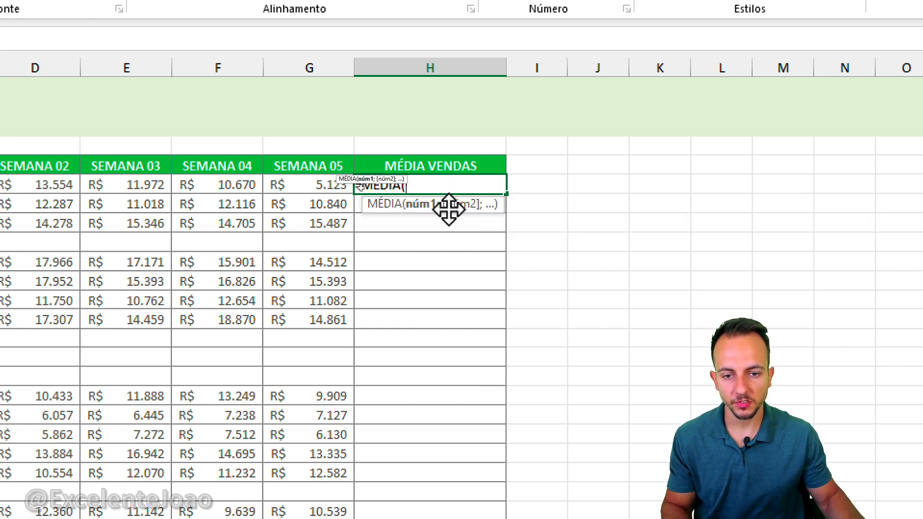
{"action": "mouse_move", "coordinate": [161, 186]}
{"action": "left_mouse_down"}
{"action": "mouse_move", "coordinate": [528, 184]}
{"action": "mouse_move", "coordinate": [609, 160]}
{"action": "left_mouse_up"}
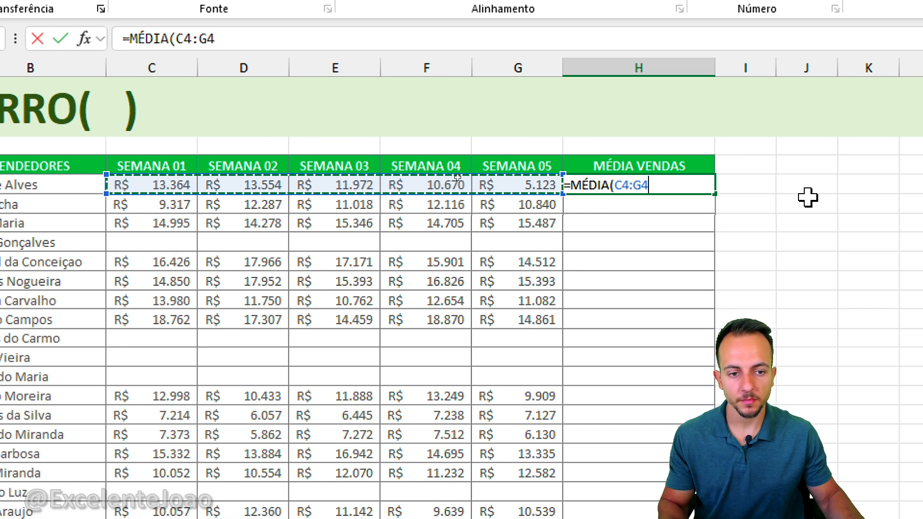
{"action": "key", "text": "Return"}
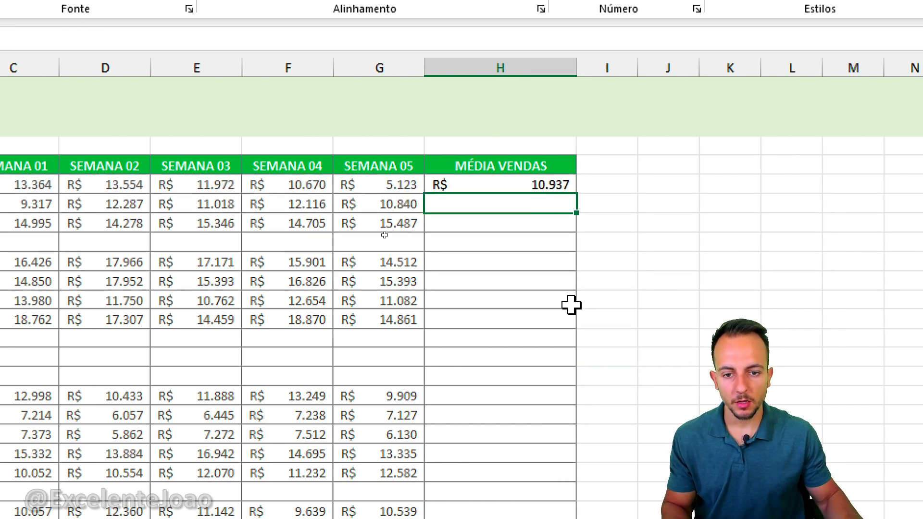
Step: Box the first seller's name, weekly sales and average in red, point an arrow at the average, and clear the annotations
{"action": "left_click_drag", "start_coordinate": [46, 161], "coordinate": [165, 205]}
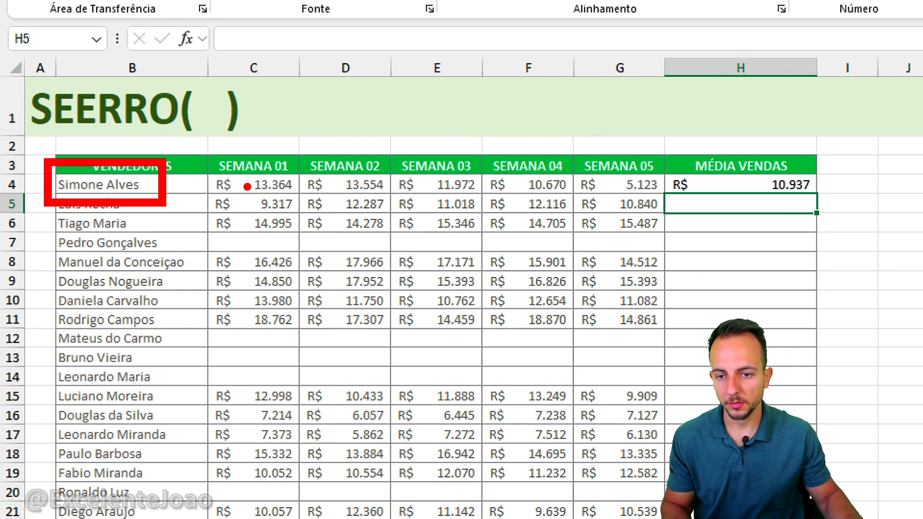
{"action": "mouse_move", "coordinate": [203, 161]}
{"action": "left_mouse_down"}
{"action": "mouse_move", "coordinate": [629, 205]}
{"action": "mouse_move", "coordinate": [668, 199]}
{"action": "left_mouse_up"}
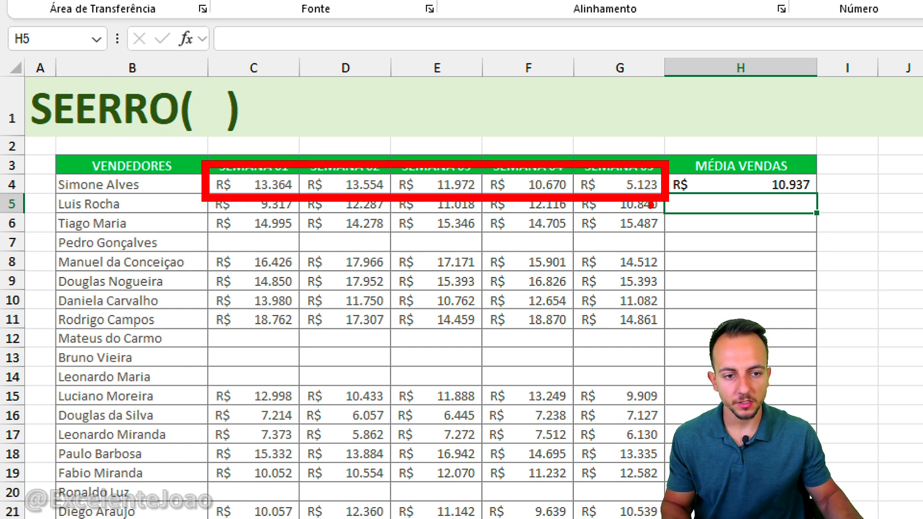
{"action": "left_click_drag", "start_coordinate": [656, 160], "coordinate": [839, 199]}
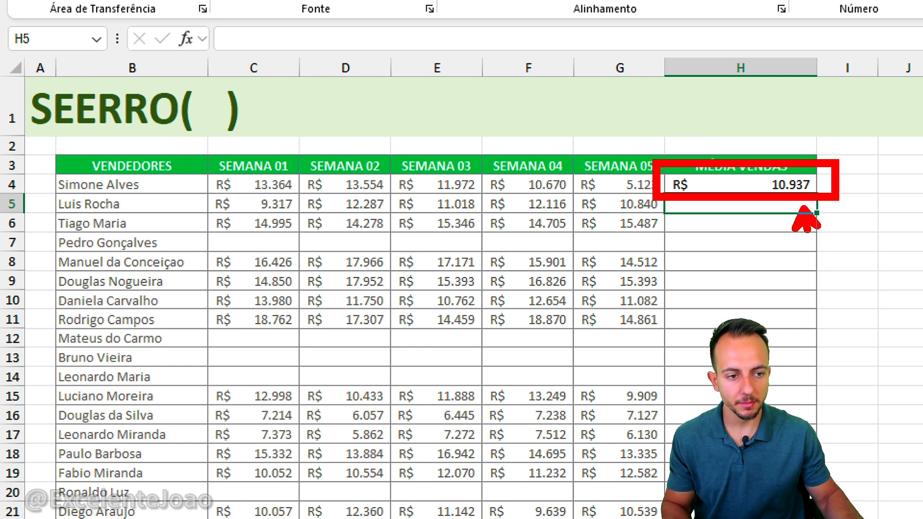
{"action": "left_click_drag", "start_coordinate": [812, 255], "coordinate": [878, 192]}
{"action": "key", "text": "Escape"}
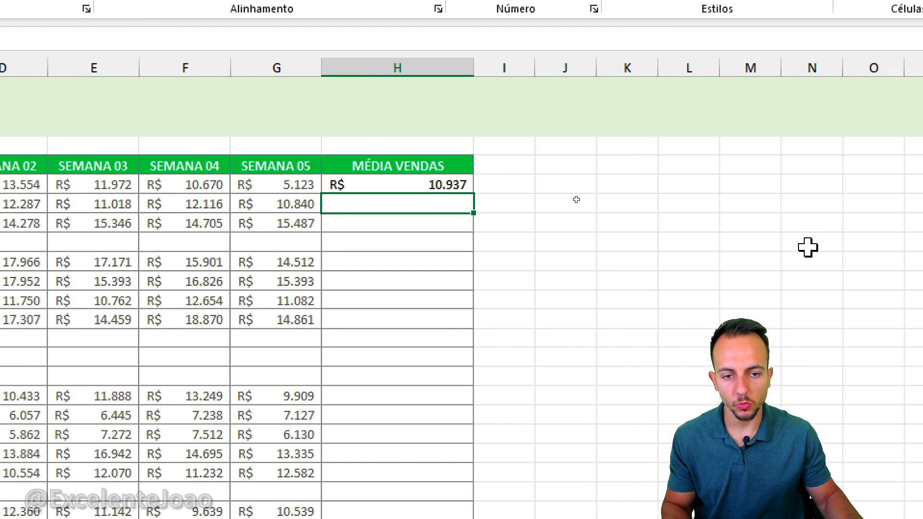
Step: Mark the fill handle of H4 in red, clear the marks, and copy the average formula down MÉDIA VENDAS to H22
{"action": "left_click", "coordinate": [813, 185]}
{"action": "left_click_drag", "start_coordinate": [476, 181], "coordinate": [486, 195]}
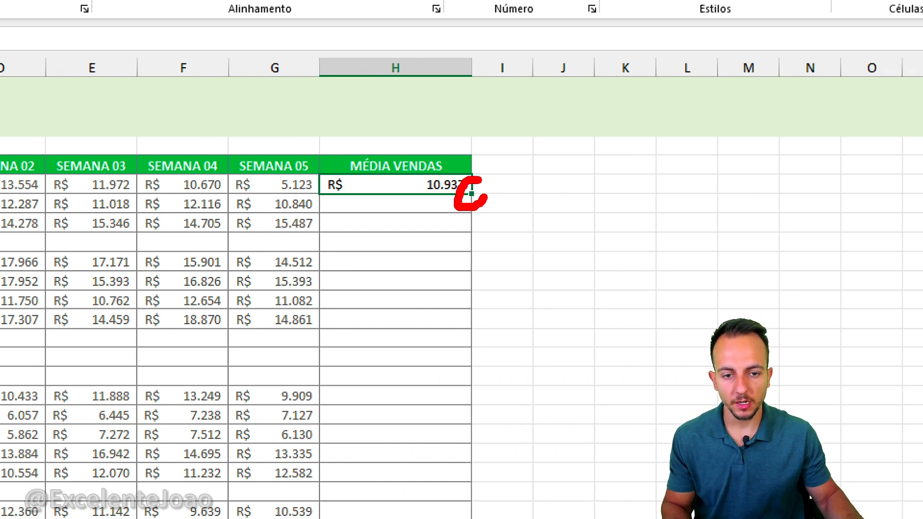
{"action": "left_click_drag", "start_coordinate": [468, 250], "coordinate": [471, 279]}
{"action": "key", "text": "Escape"}
{"action": "mouse_move", "coordinate": [472, 194]}
{"action": "left_mouse_down"}
{"action": "mouse_move", "coordinate": [452, 317]}
{"action": "mouse_move", "coordinate": [439, 518]}
{"action": "left_mouse_up"}
{"action": "left_click_drag", "start_coordinate": [439, 453], "coordinate": [439, 447]}
{"action": "left_click", "coordinate": [390, 449]}
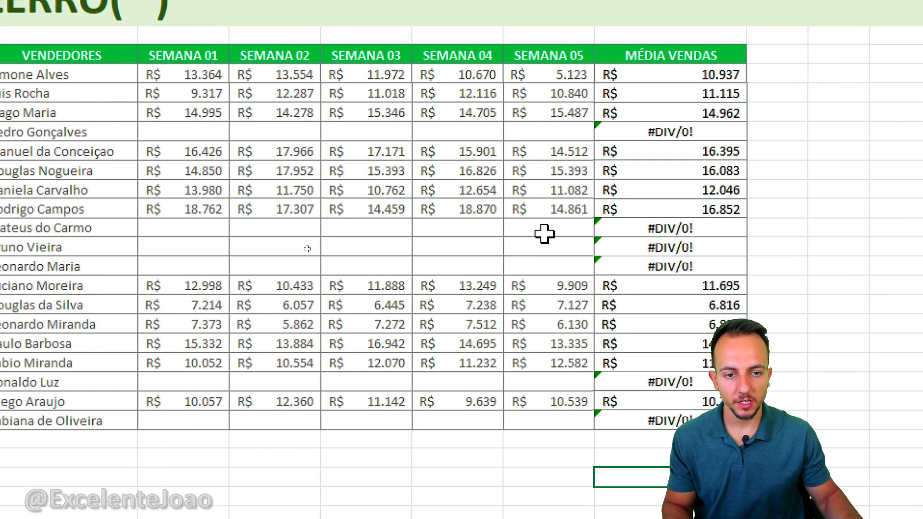
Step: Box the first #DIV/0! error under MÉDIA VENDAS in red, point an arrow at it, and clear the annotations
{"action": "mouse_move", "coordinate": [668, 135]}
{"action": "left_mouse_down"}
{"action": "mouse_move", "coordinate": [731, 212]}
{"action": "mouse_move", "coordinate": [762, 229]}
{"action": "left_mouse_up"}
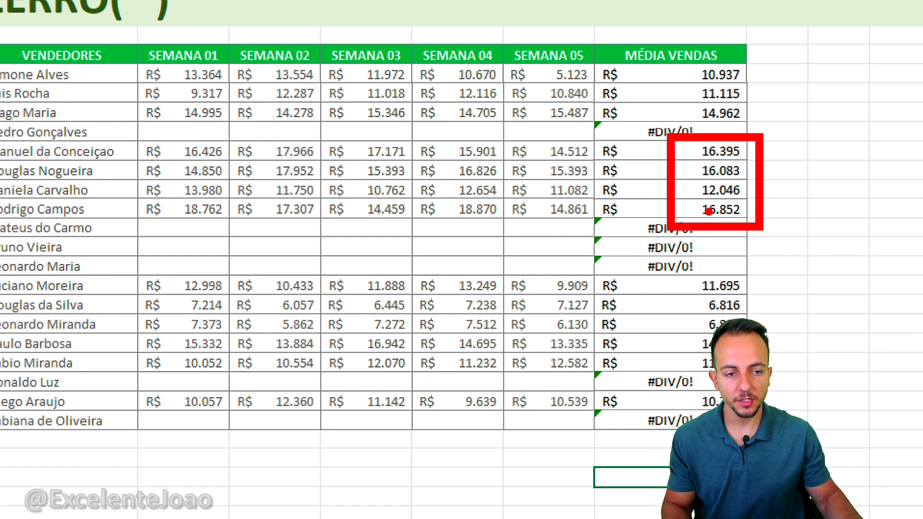
{"action": "key", "text": "Escape"}
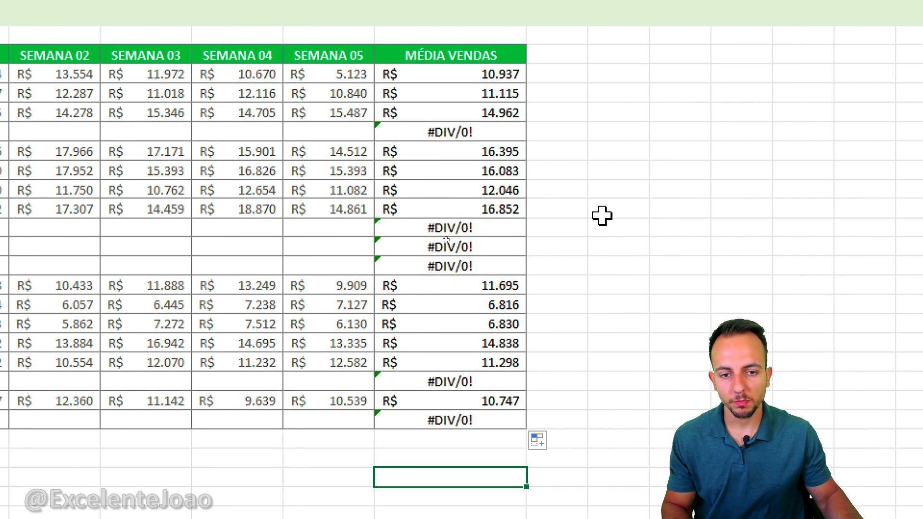
{"action": "mouse_move", "coordinate": [414, 117]}
{"action": "left_mouse_down"}
{"action": "mouse_move", "coordinate": [485, 147]}
{"action": "mouse_move", "coordinate": [490, 212]}
{"action": "left_mouse_up"}
{"action": "left_click_drag", "start_coordinate": [435, 175], "coordinate": [503, 140]}
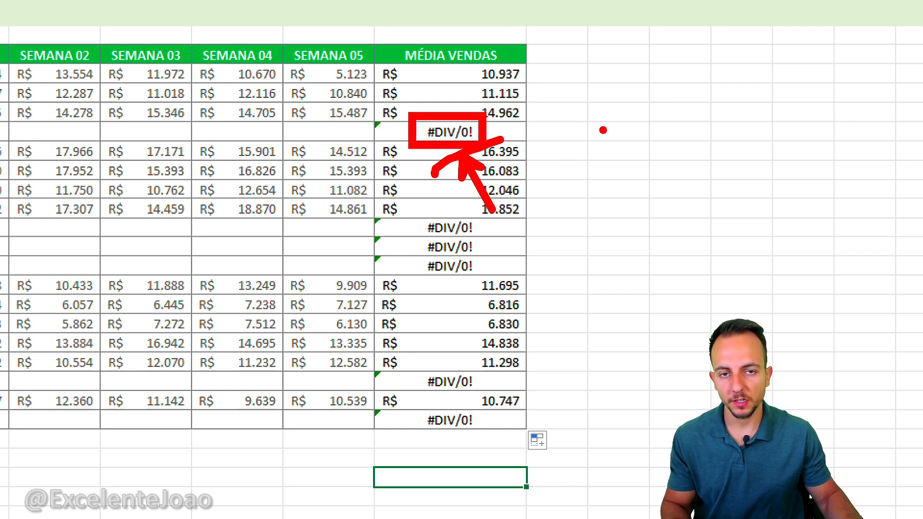
{"action": "key", "text": "Escape"}
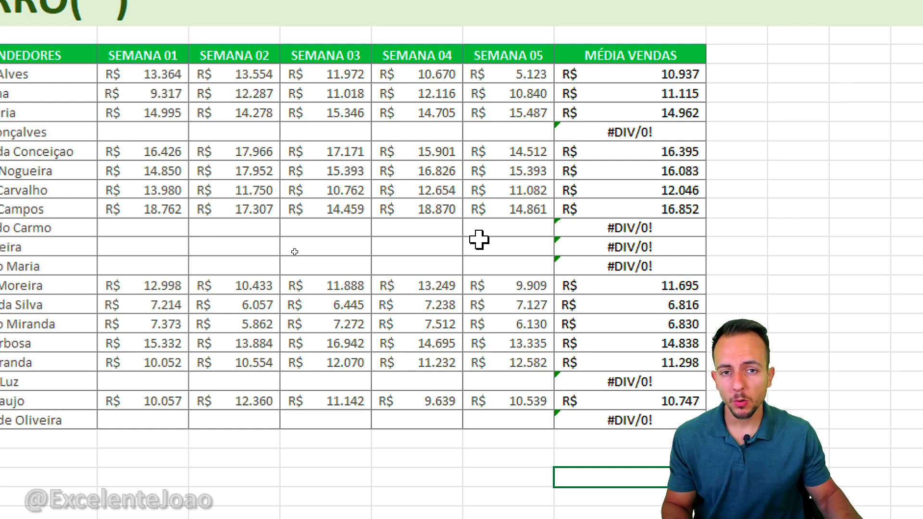
Step: Box the H7 error and its empty weekly cells in red, strike through each week, circle the error, and clear the annotations
{"action": "left_click", "coordinate": [604, 130]}
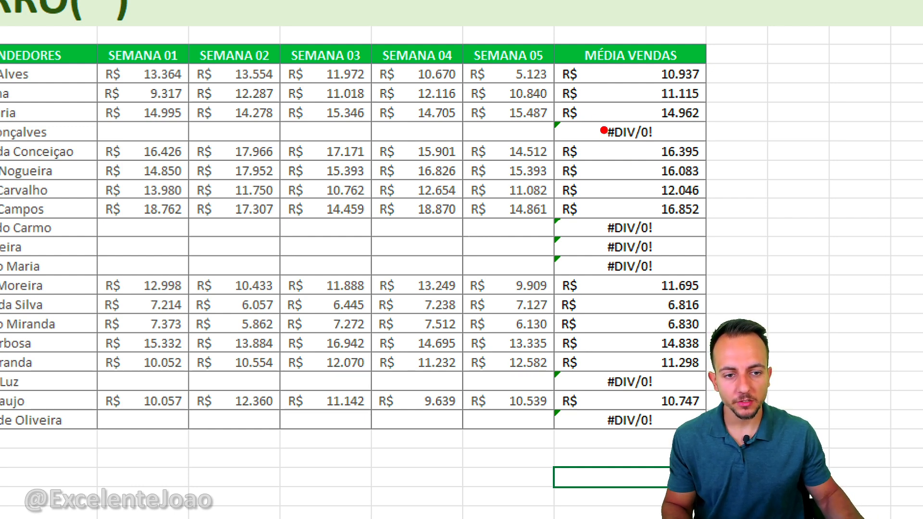
{"action": "left_click_drag", "start_coordinate": [593, 113], "coordinate": [677, 153]}
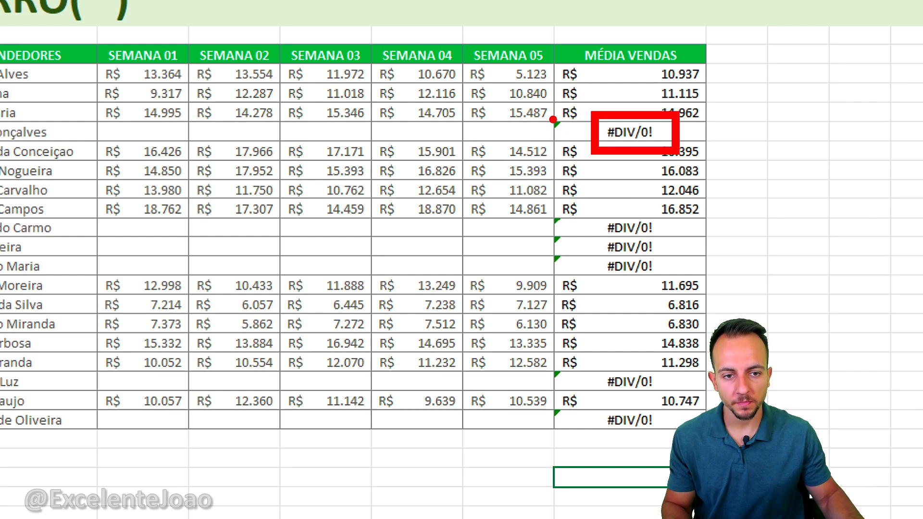
{"action": "mouse_move", "coordinate": [554, 119]}
{"action": "left_mouse_down"}
{"action": "mouse_move", "coordinate": [474, 140]}
{"action": "mouse_move", "coordinate": [91, 151]}
{"action": "mouse_move", "coordinate": [158, 110]}
{"action": "left_mouse_up"}
{"action": "left_click_drag", "start_coordinate": [234, 146], "coordinate": [274, 98]}
{"action": "left_click_drag", "start_coordinate": [303, 144], "coordinate": [346, 99]}
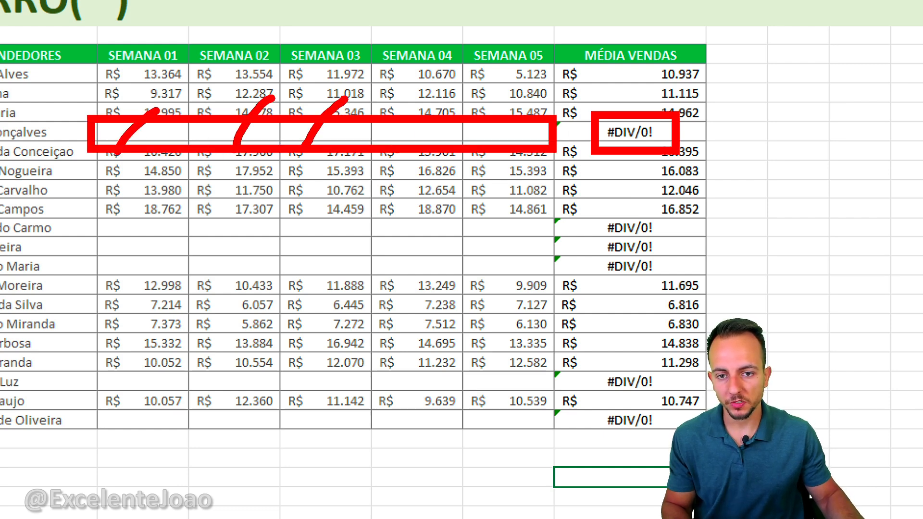
{"action": "left_click_drag", "start_coordinate": [400, 144], "coordinate": [454, 89]}
{"action": "left_click_drag", "start_coordinate": [485, 142], "coordinate": [519, 103]}
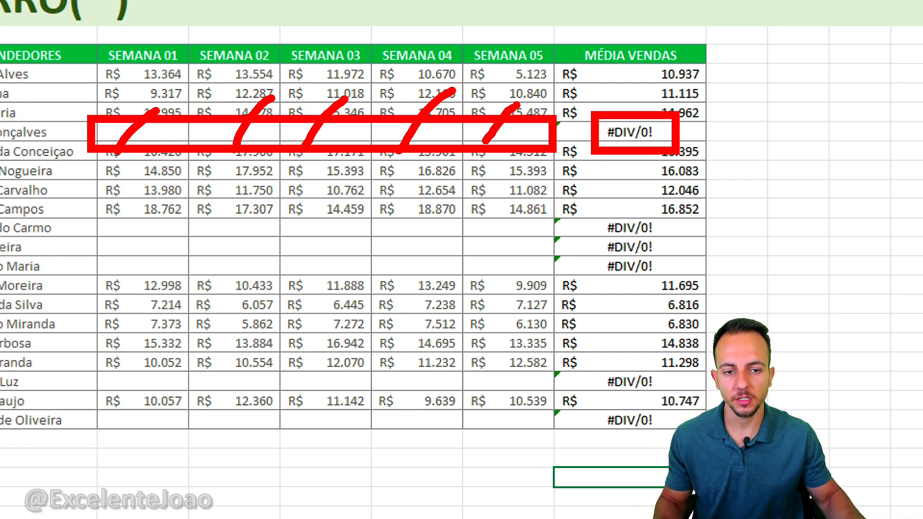
{"action": "left_click_drag", "start_coordinate": [648, 79], "coordinate": [615, 86]}
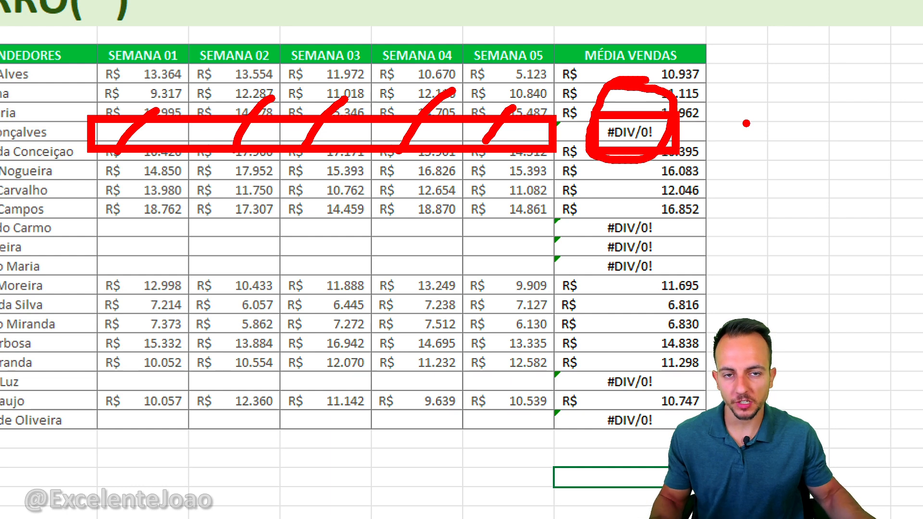
{"action": "key", "text": "Escape"}
Step: Mark the #DIV/0! error in H7 in red once more and clear the annotation
{"action": "key", "text": "ctrl+2"}
{"action": "mouse_move", "coordinate": [383, 112]}
{"action": "left_mouse_down"}
{"action": "mouse_move", "coordinate": [327, 109]}
{"action": "mouse_move", "coordinate": [312, 120]}
{"action": "left_mouse_up"}
{"action": "key", "text": "Escape"}
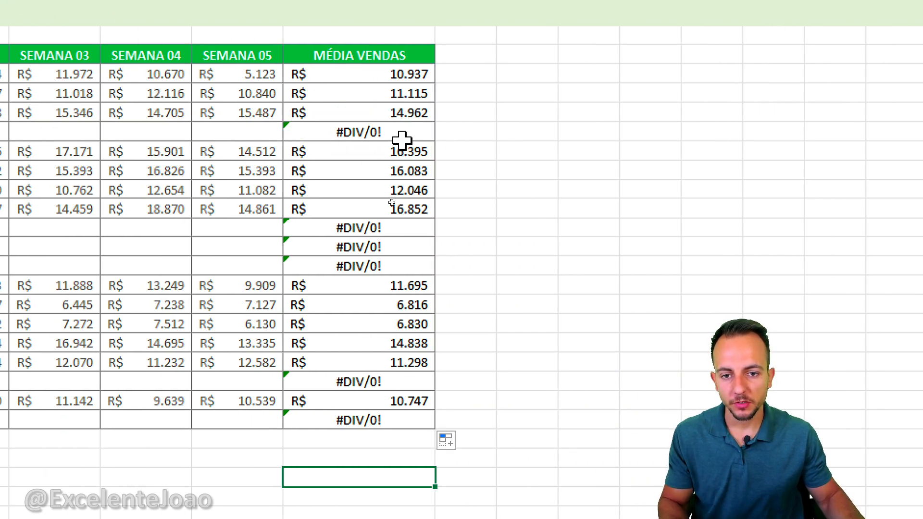
Step: Replace the error in H7 with the text Preencher valores
{"action": "left_click", "coordinate": [405, 140]}
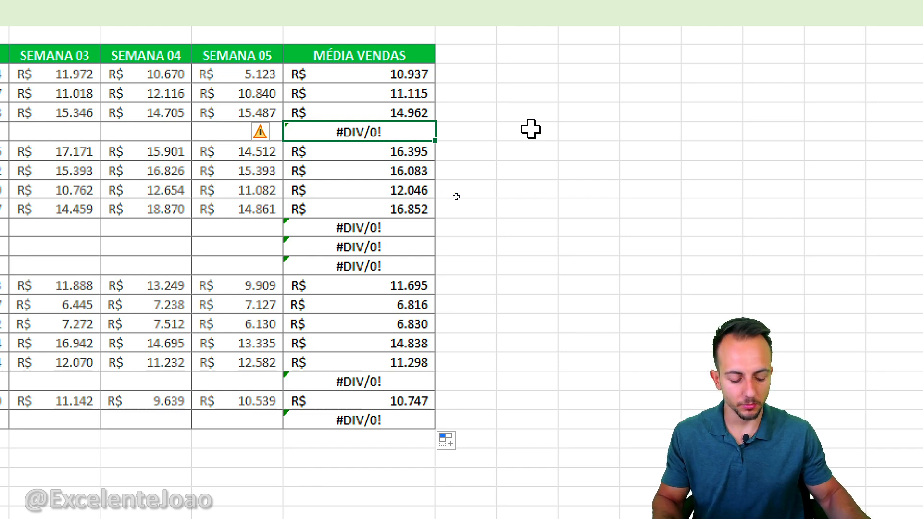
{"action": "type", "text": "Preenc"}
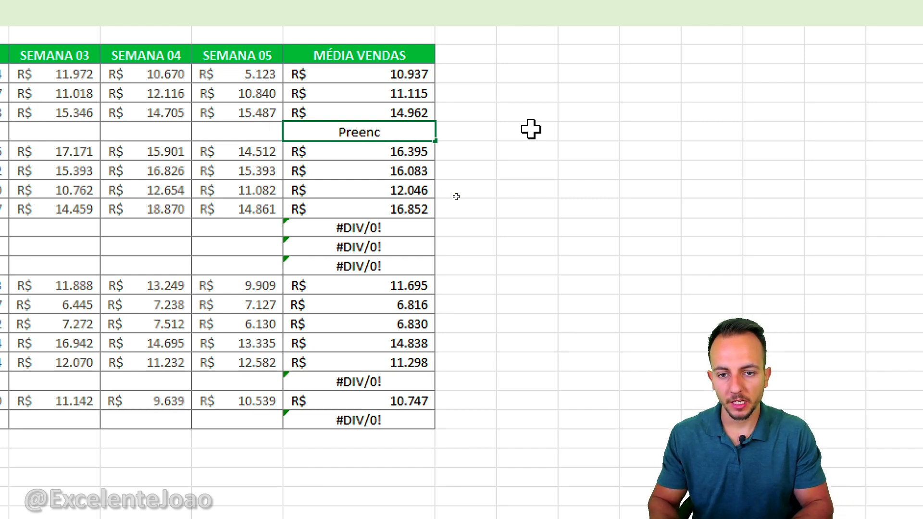
{"action": "type", "text": "her valores"}
{"action": "key", "text": "Return"}
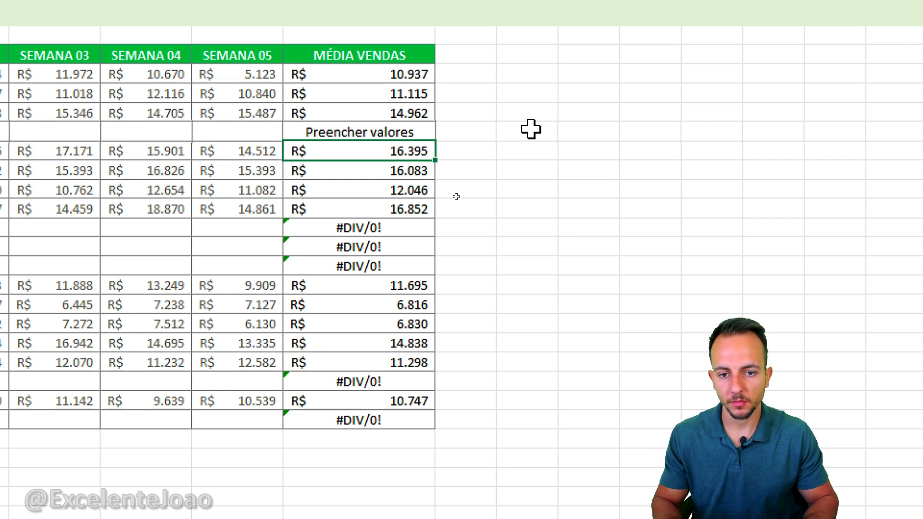
Step: Box the errors in H12:H14 with a red arrow, scribble over their empty weekly cells, and undo the annotations
{"action": "left_click_drag", "start_coordinate": [418, 72], "coordinate": [413, 212]}
{"action": "left_click", "coordinate": [397, 136]}
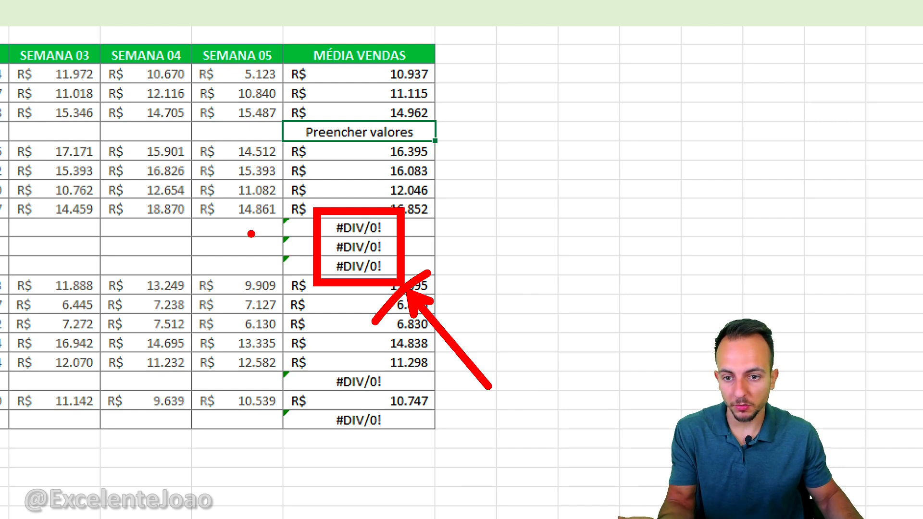
{"action": "left_click_drag", "start_coordinate": [251, 234], "coordinate": [70, 241]}
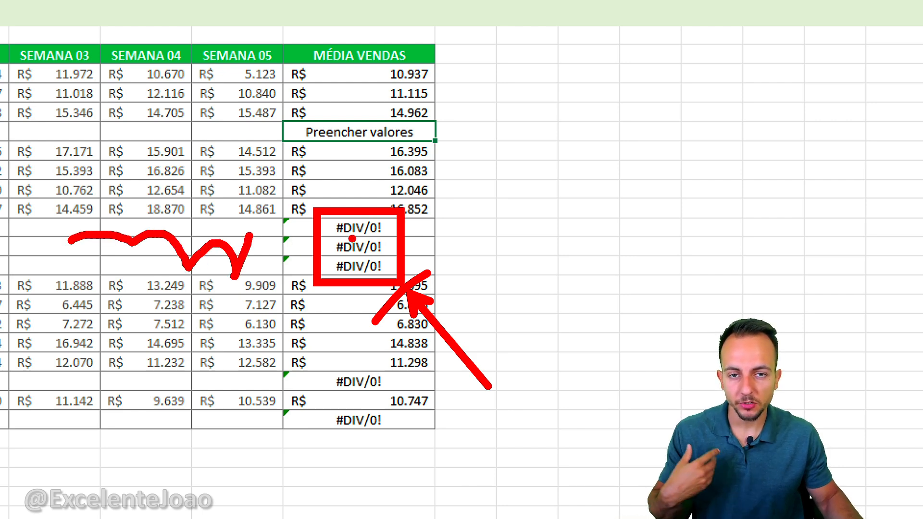
{"action": "key", "text": "ctrl+z"}
{"action": "key", "text": "ctrl+z"}
{"action": "key", "text": "ctrl+z"}
{"action": "key", "text": "ctrl+z"}
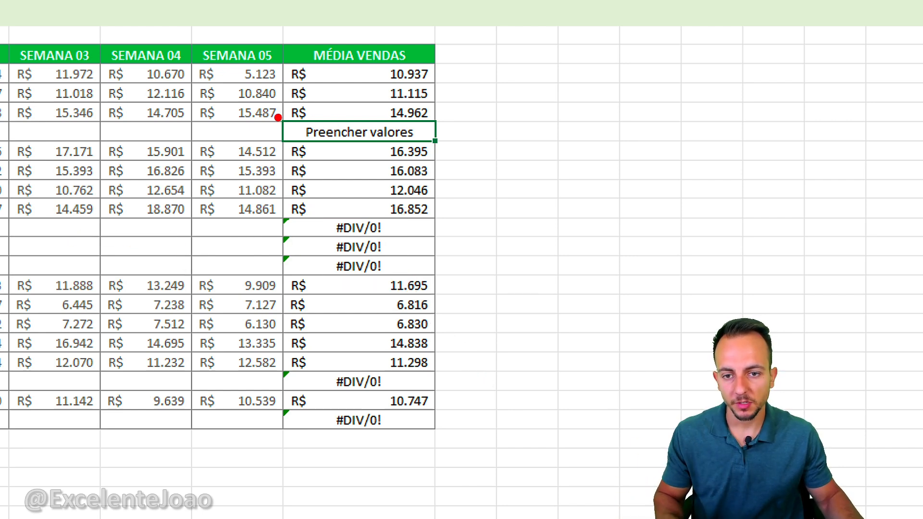
Step: Box the text in H7 in red, point an arrow at it, and clear the annotations
{"action": "left_click_drag", "start_coordinate": [278, 118], "coordinate": [449, 150]}
{"action": "left_click_drag", "start_coordinate": [485, 208], "coordinate": [444, 154]}
{"action": "key", "text": "Escape"}
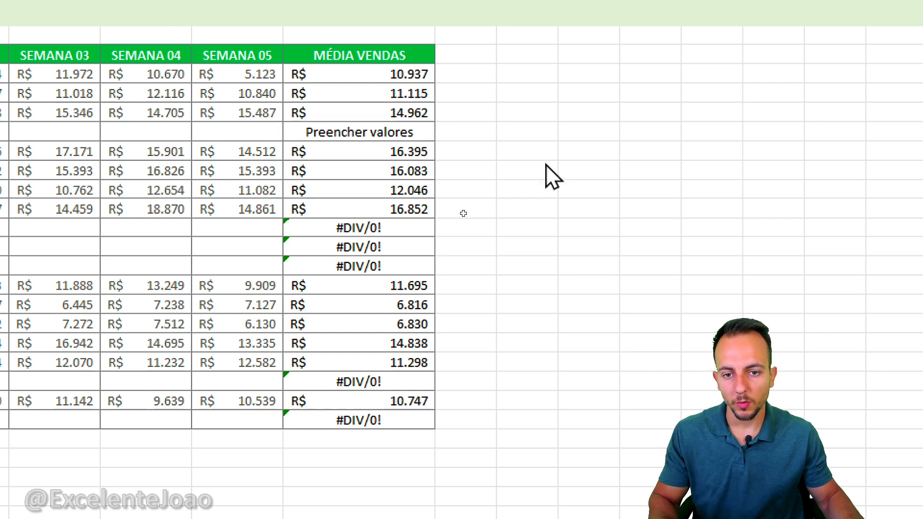
Step: Change the text in H7 to Faltando valores and replace the errors in H12 to H14 with the same text
{"action": "type", "text": "Faltando"}
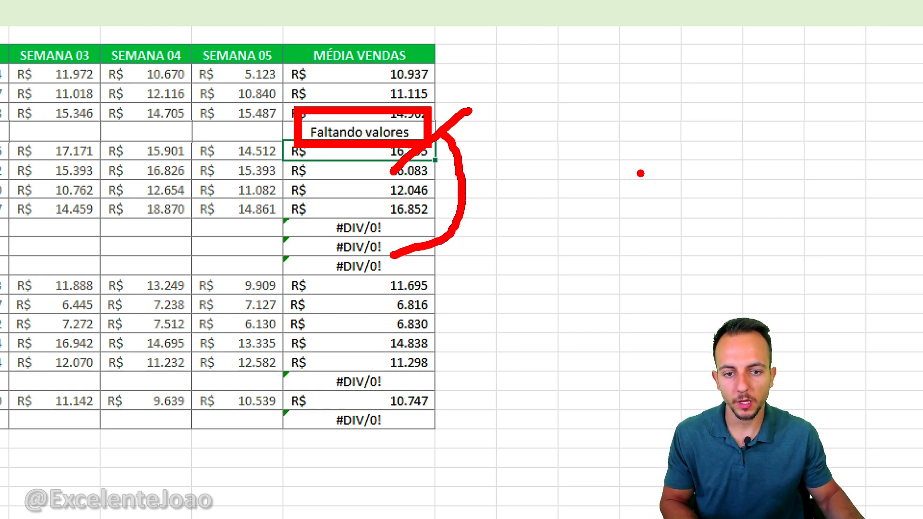
{"action": "left_click", "coordinate": [371, 131]}
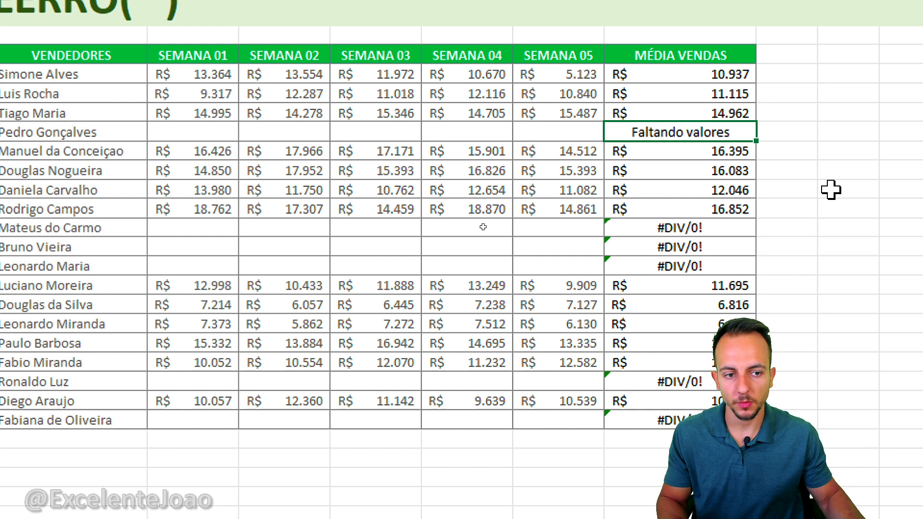
{"action": "left_click", "coordinate": [709, 228]}
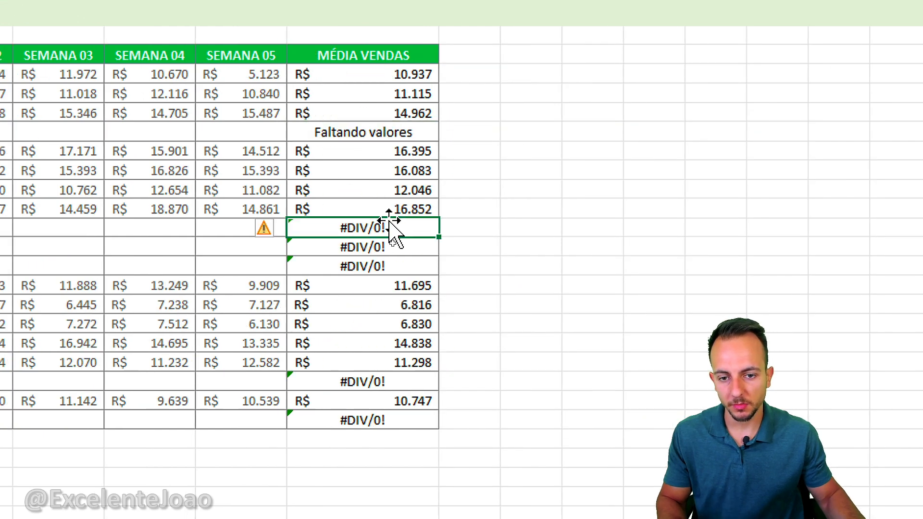
{"action": "type", "text": "f"}
{"action": "key", "text": "Return"}
{"action": "type", "text": "f"}
{"action": "key", "text": "Return"}
{"action": "type", "text": "f"}
{"action": "key", "text": "Return"}
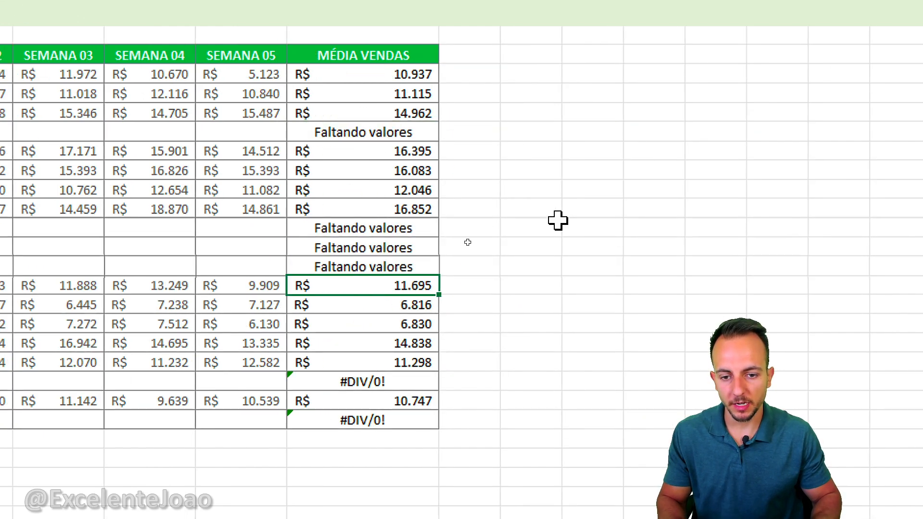
Step: Delete the weekly sales values in C9:G9
{"action": "left_click_drag", "start_coordinate": [384, 151], "coordinate": [371, 285]}
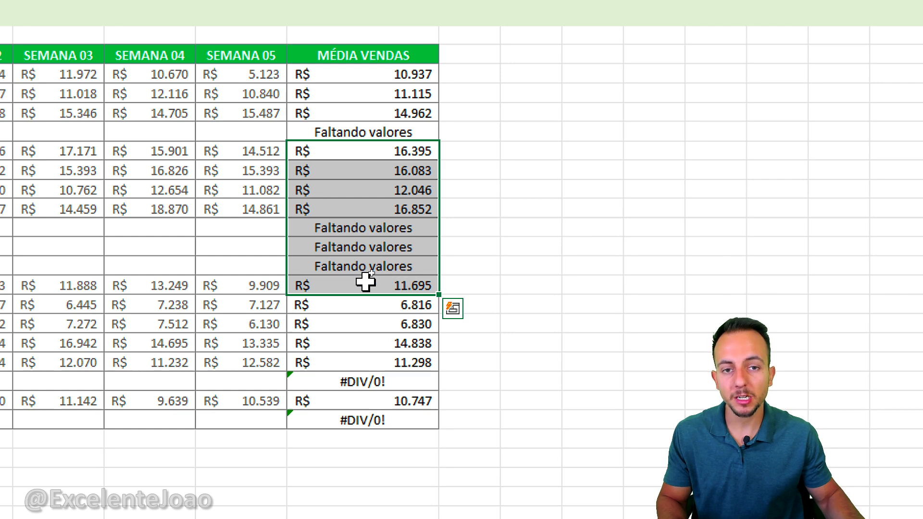
{"action": "left_click_drag", "start_coordinate": [79, 171], "coordinate": [414, 170]}
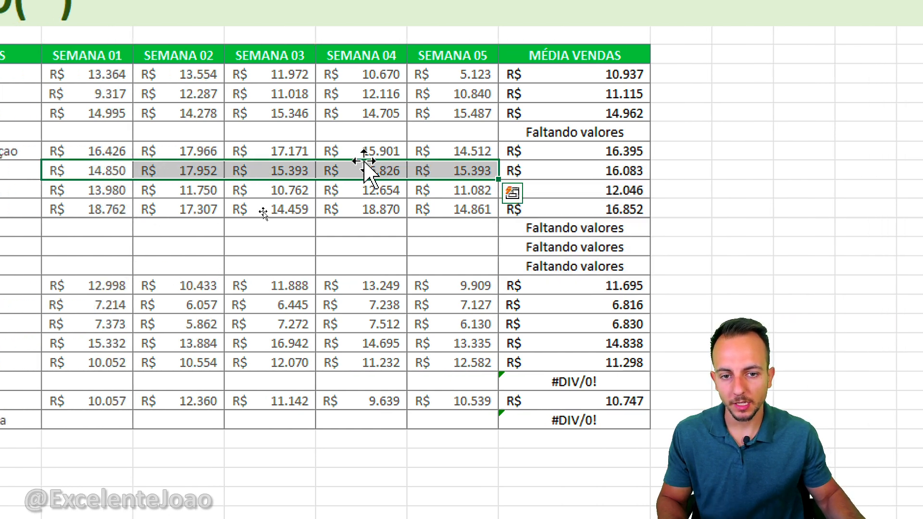
{"action": "key", "text": "Delete"}
{"action": "left_click", "coordinate": [418, 240]}
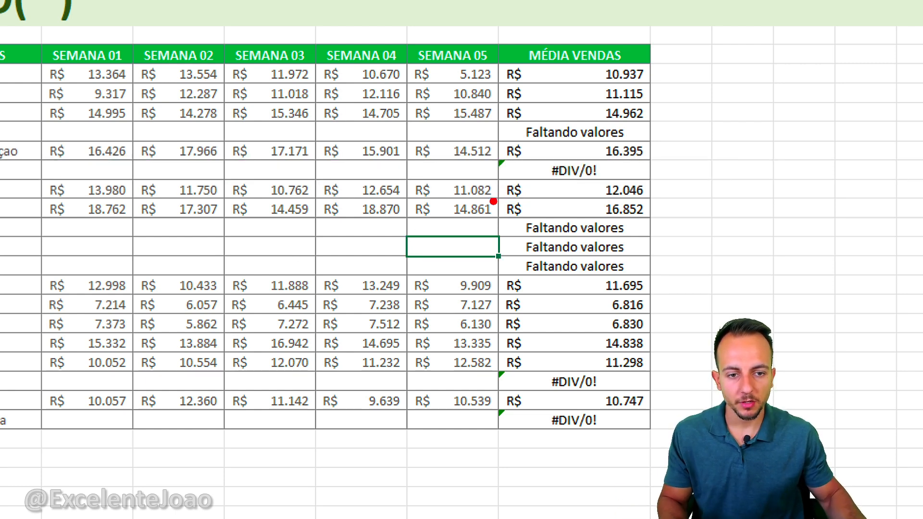
Step: Mark the error in H9 in red, clear the annotations, and undo the deletion of the weekly sales in C9:G9
{"action": "left_click_drag", "start_coordinate": [496, 153], "coordinate": [629, 187]}
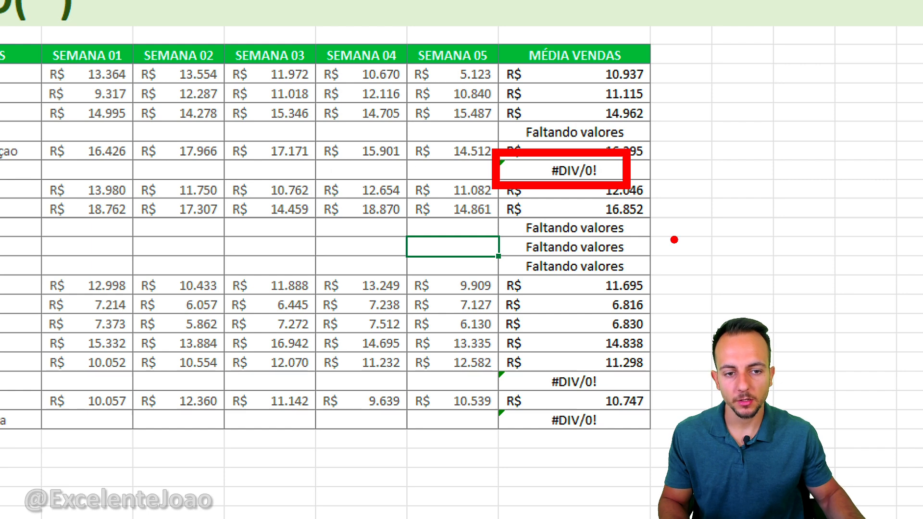
{"action": "mouse_move", "coordinate": [502, 169]}
{"action": "left_mouse_down"}
{"action": "mouse_move", "coordinate": [623, 156]}
{"action": "mouse_move", "coordinate": [787, 156]}
{"action": "left_mouse_up"}
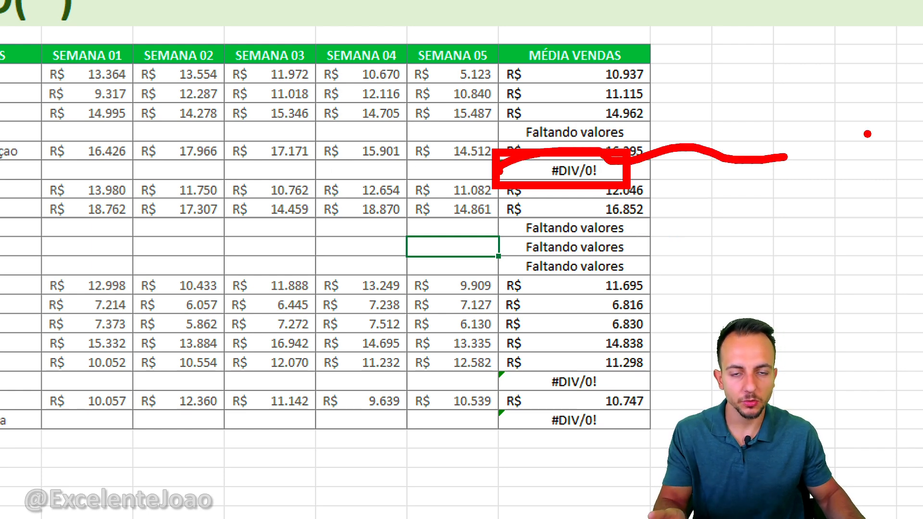
{"action": "key", "text": "Escape"}
{"action": "scroll", "coordinate": [684, 194], "scroll_direction": "right", "scroll_amount": 1}
{"action": "key", "text": "ctrl+z"}
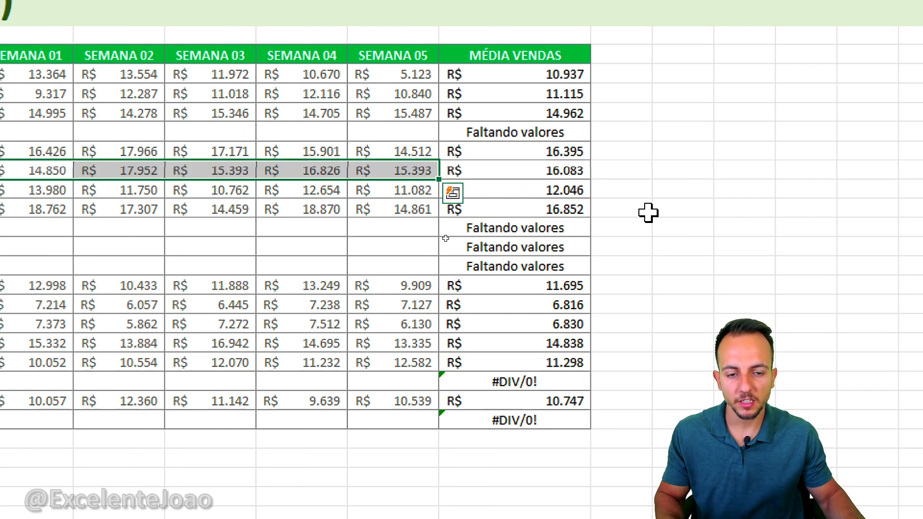
{"action": "scroll", "coordinate": [806, 208], "scroll_direction": "right", "scroll_amount": 1}
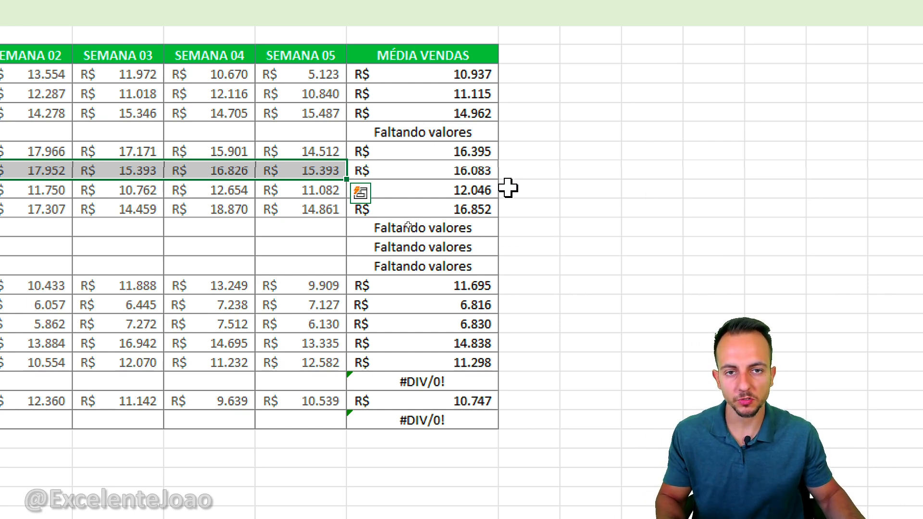
Step: Clear all MÉDIA VENDAS cells in H4:H22 and start a SEERRO formula in H4
{"action": "left_click_drag", "start_coordinate": [431, 80], "coordinate": [430, 420]}
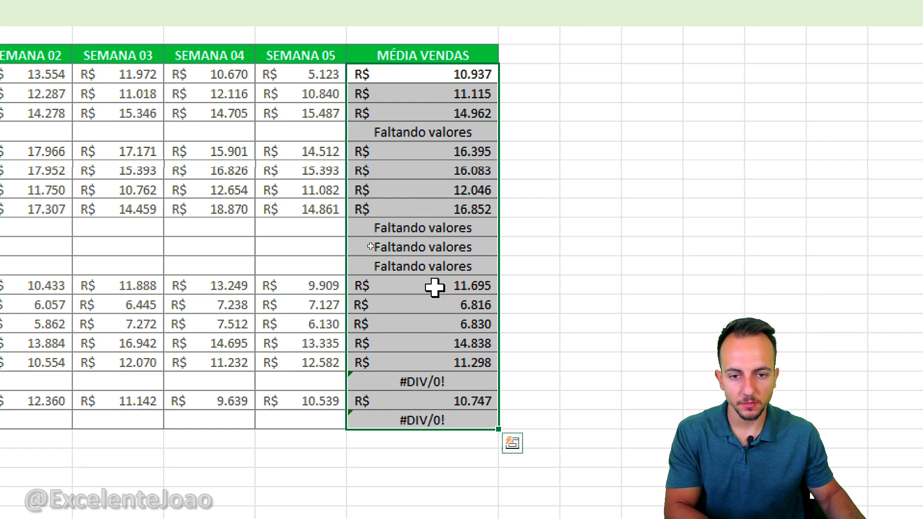
{"action": "key", "text": "Delete"}
{"action": "left_click", "coordinate": [448, 73]}
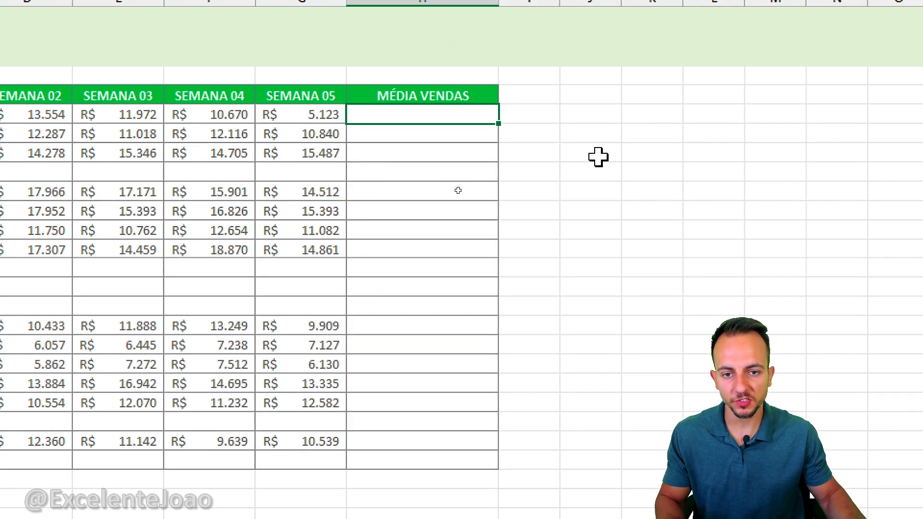
{"action": "type", "text": "=see"}
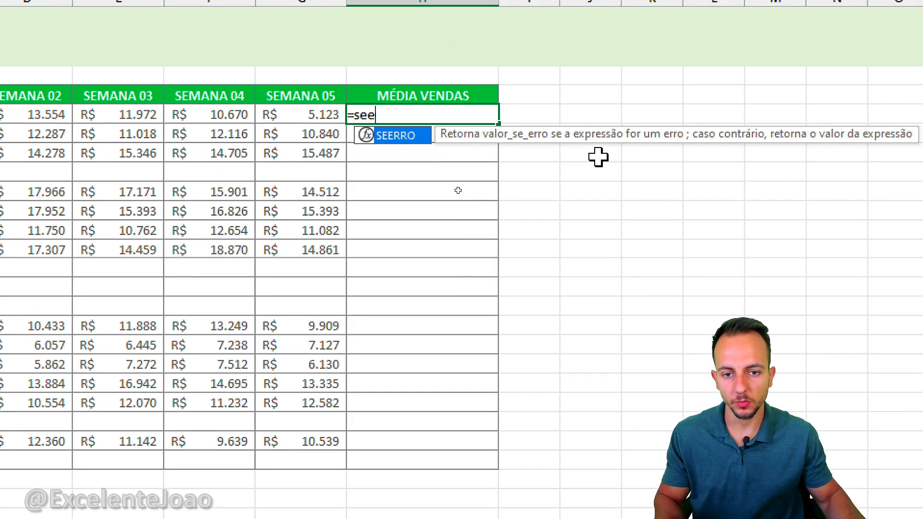
{"action": "double_click", "coordinate": [412, 135]}
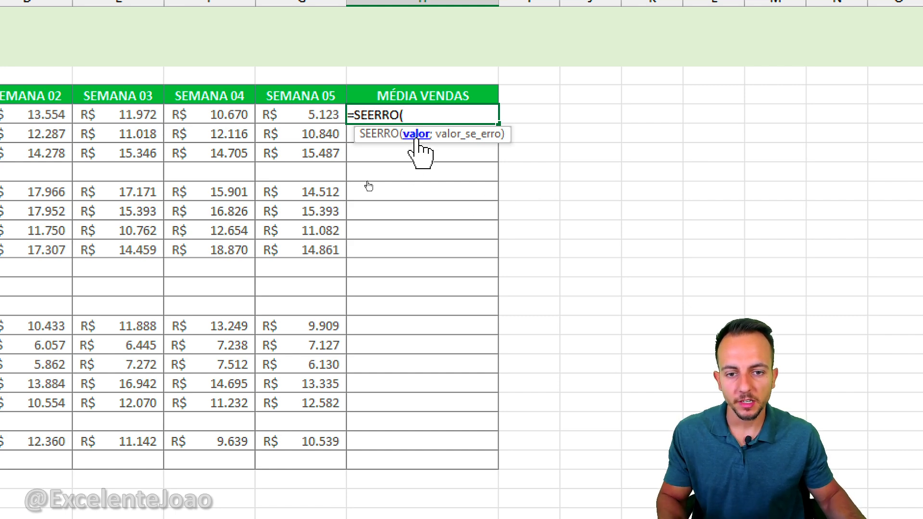
Step: Circle the valor argument in the SEERRO syntax hint in red and point an arrow at it
{"action": "key", "text": "ctrl+2"}
{"action": "mouse_move", "coordinate": [401, 117]}
{"action": "left_mouse_down"}
{"action": "mouse_move", "coordinate": [421, 118]}
{"action": "mouse_move", "coordinate": [403, 115]}
{"action": "left_mouse_up"}
{"action": "left_click_drag", "start_coordinate": [422, 159], "coordinate": [423, 224]}
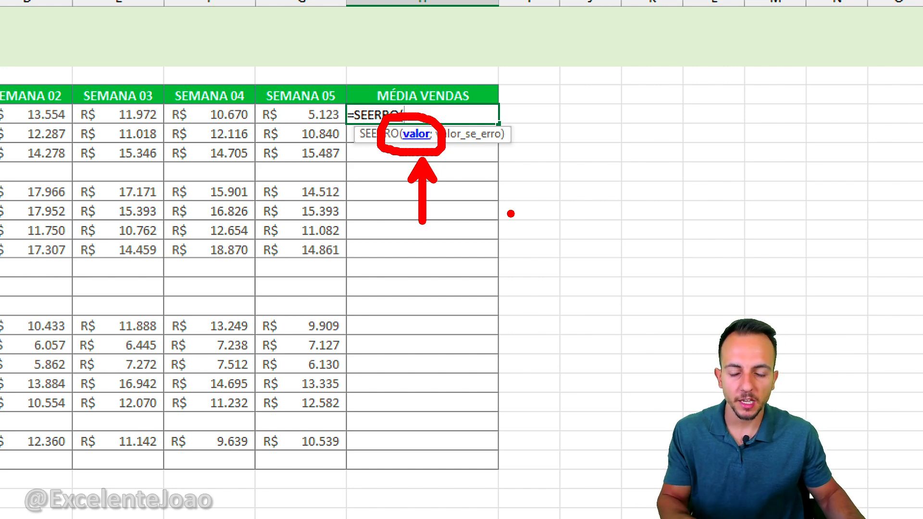
Step: Clear the red annotations and enter MÉDIA(C4:G4) as the valor argument of the SEERRO formula in H4
{"action": "key", "text": "Escape"}
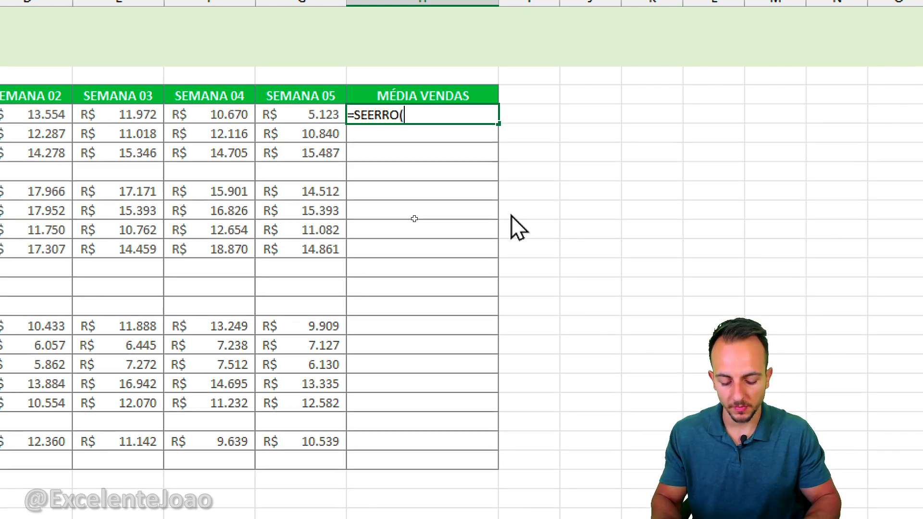
{"action": "type", "text": "méd"}
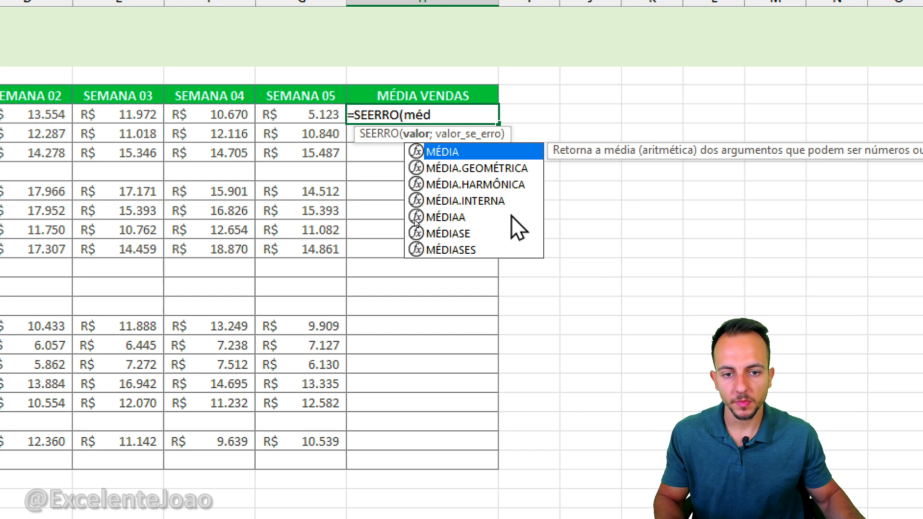
{"action": "double_click", "coordinate": [476, 153]}
{"action": "left_click_drag", "start_coordinate": [115, 119], "coordinate": [481, 119]}
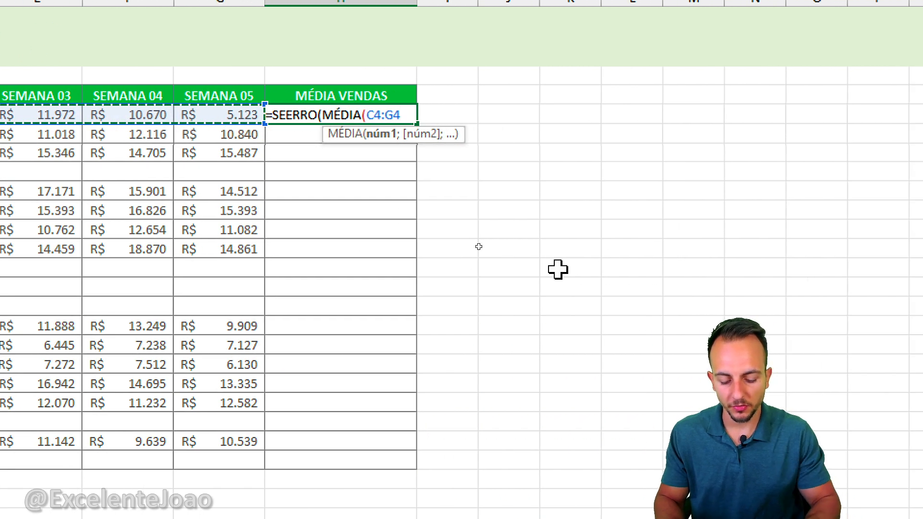
{"action": "type", "text": ");"}
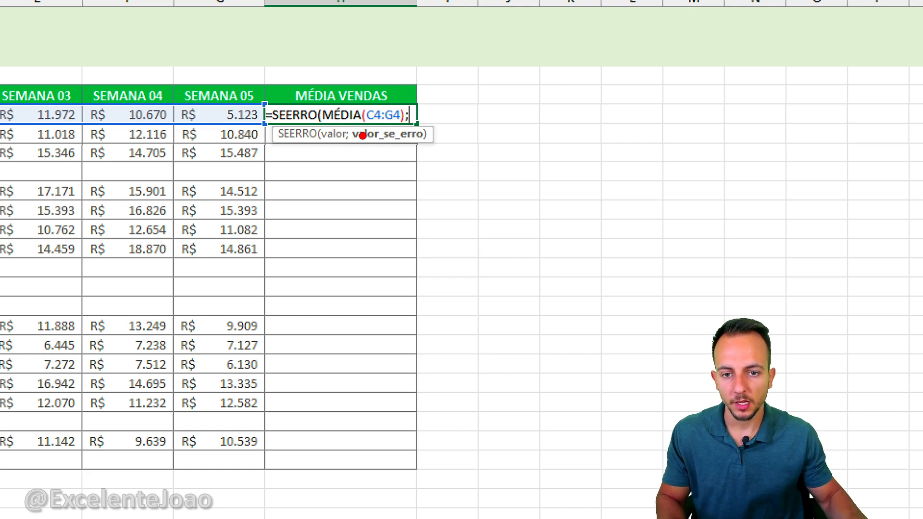
Step: Mark the valor_se_erro argument in the SEERRO syntax hint in red and erase the mark
{"action": "left_click_drag", "start_coordinate": [320, 124], "coordinate": [405, 127]}
{"action": "key", "text": "e"}
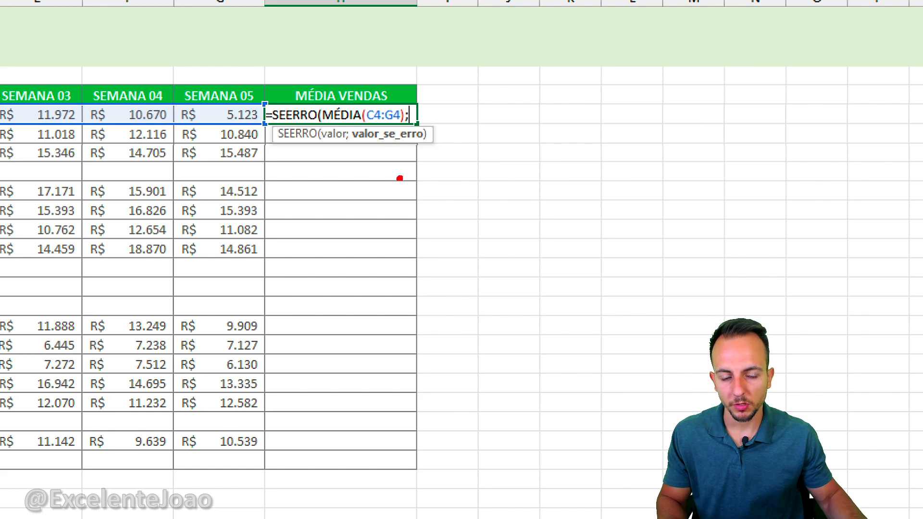
{"action": "key", "text": "Escape"}
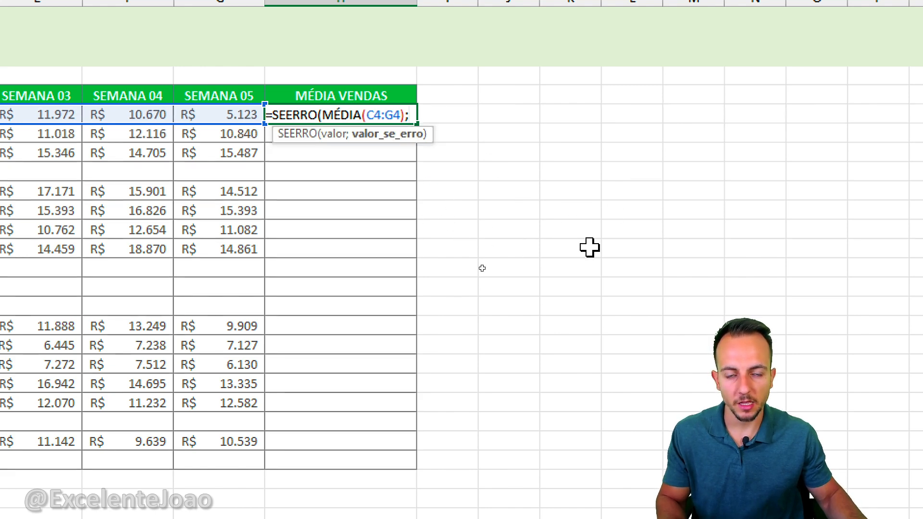
Step: Complete the SEERRO formula in H4 with "Falta preencher os valores" as the valor_se_erro message
{"action": "type", "text": "\""}
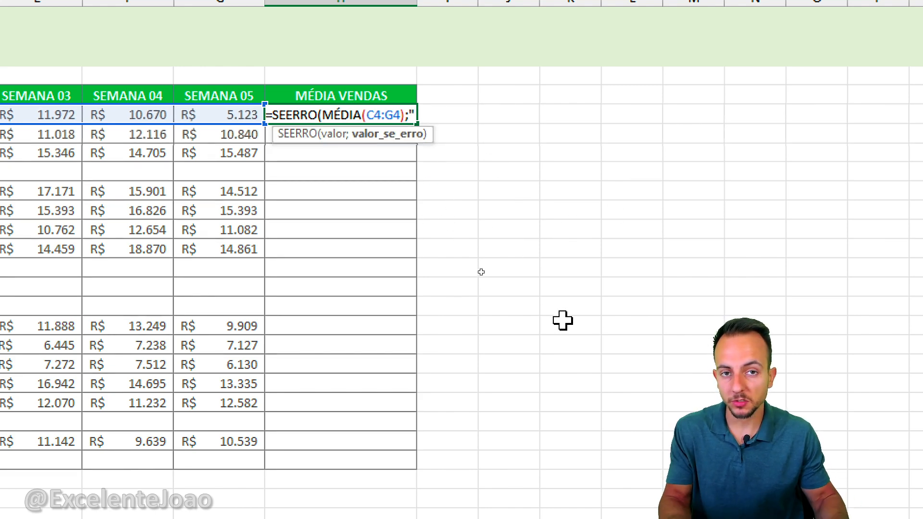
{"action": "type", "text": "Fa"}
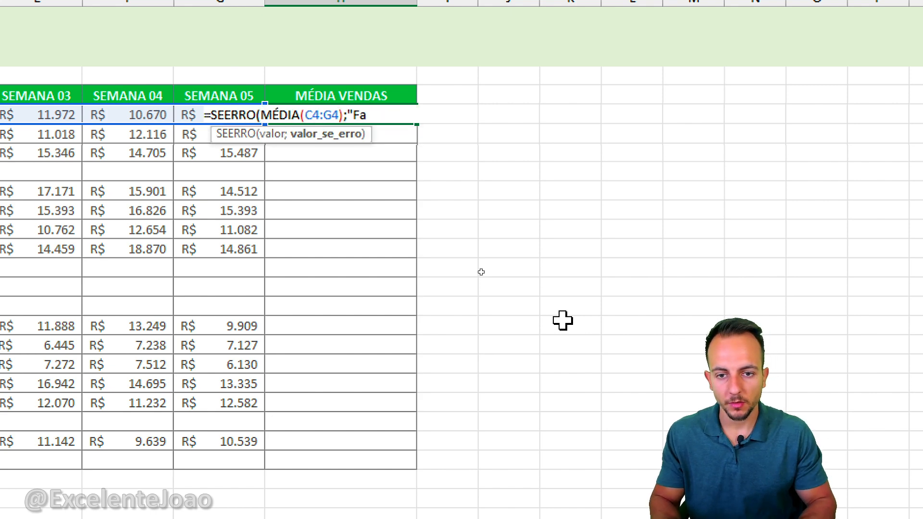
{"action": "type", "text": "lta preencher"}
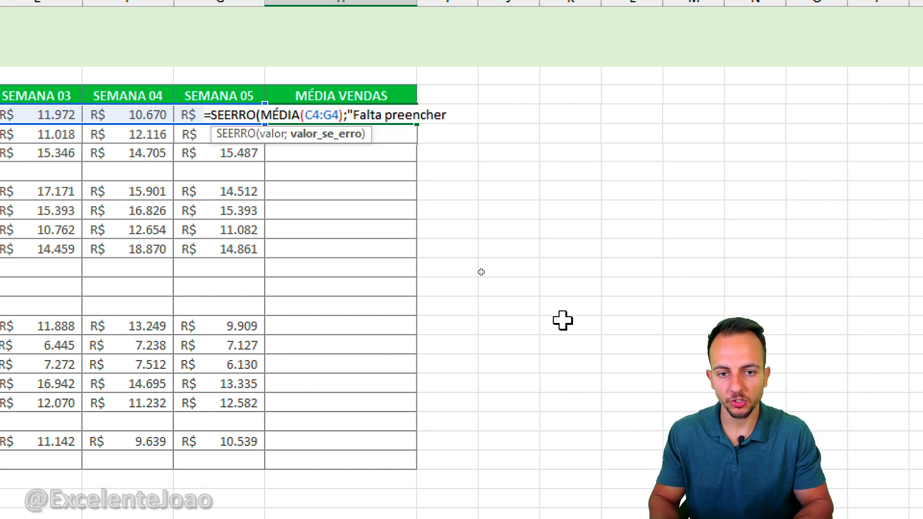
{"action": "type", "text": " os valores\""}
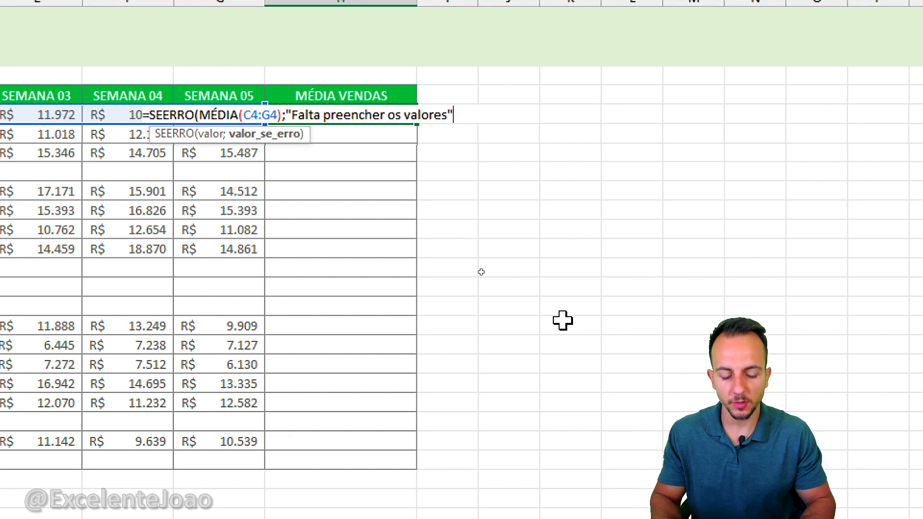
{"action": "type", "text": ")"}
{"action": "key", "text": "Return"}
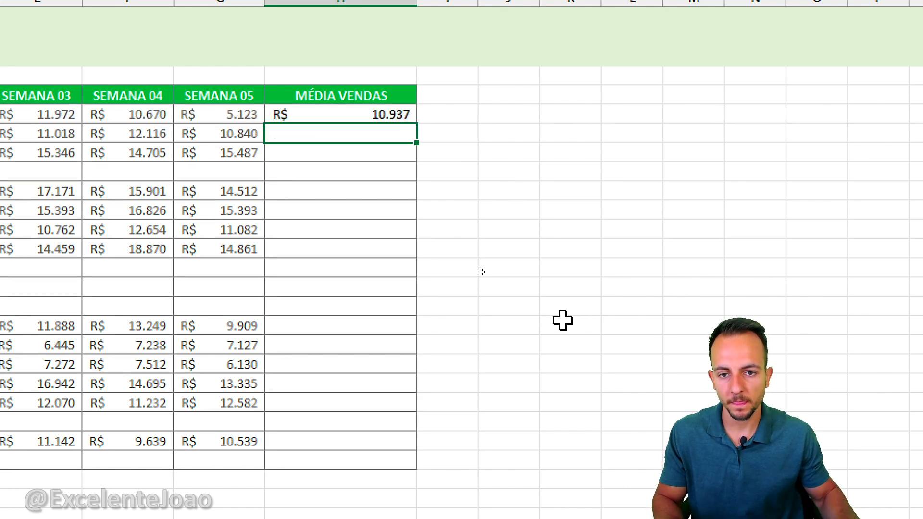
Step: Fill the SEERRO formula from H4 down to H22 and widen column H to fit the message text
{"action": "left_click", "coordinate": [394, 114]}
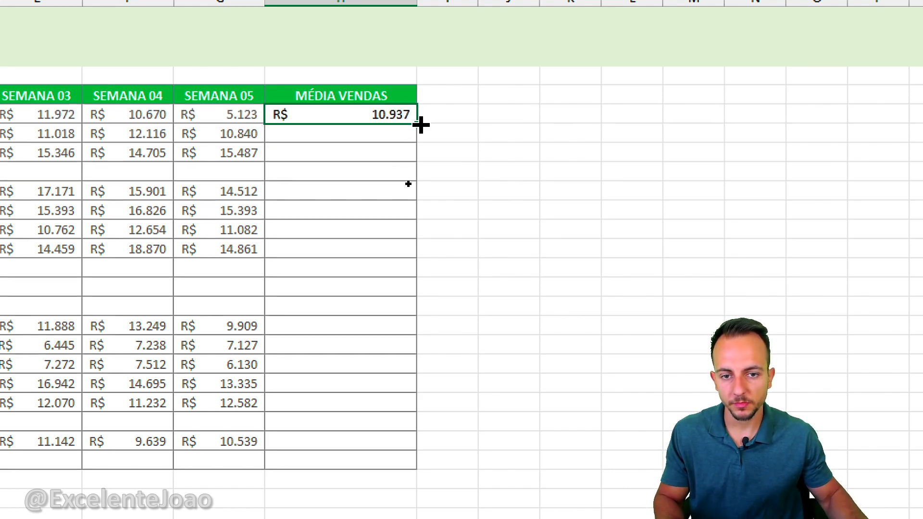
{"action": "left_click_drag", "start_coordinate": [417, 124], "coordinate": [414, 458]}
{"action": "left_click", "coordinate": [391, 368]}
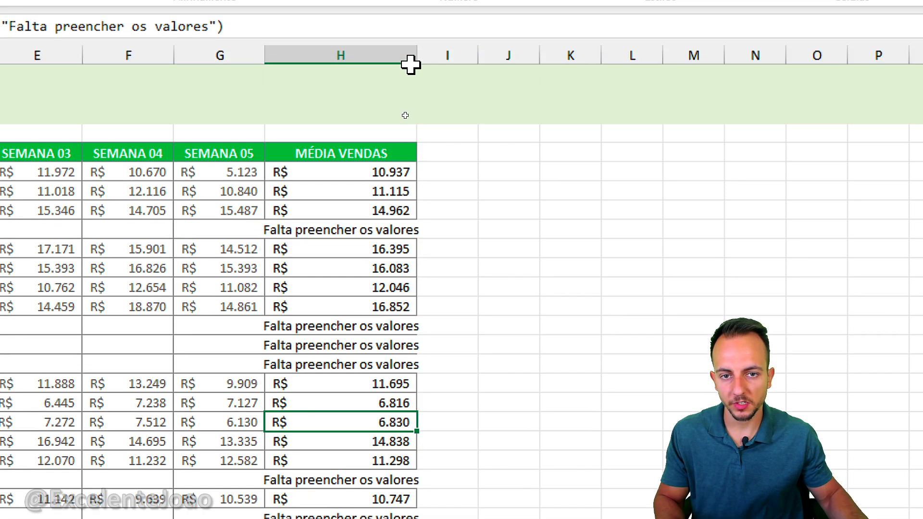
{"action": "left_click", "coordinate": [410, 67]}
{"action": "left_click_drag", "start_coordinate": [417, 63], "coordinate": [445, 66]}
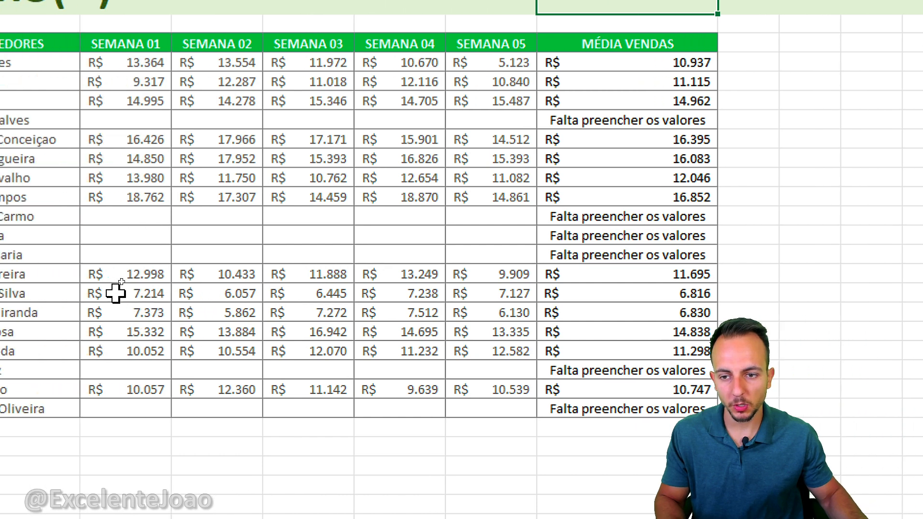
Step: Select the weekly sales values of all sellers, from SEMANA 01 to SEMANA 05, down to row 22
{"action": "left_click_drag", "start_coordinate": [25, 62], "coordinate": [325, 272]}
{"action": "left_click_drag", "start_coordinate": [465, 277], "coordinate": [512, 417]}
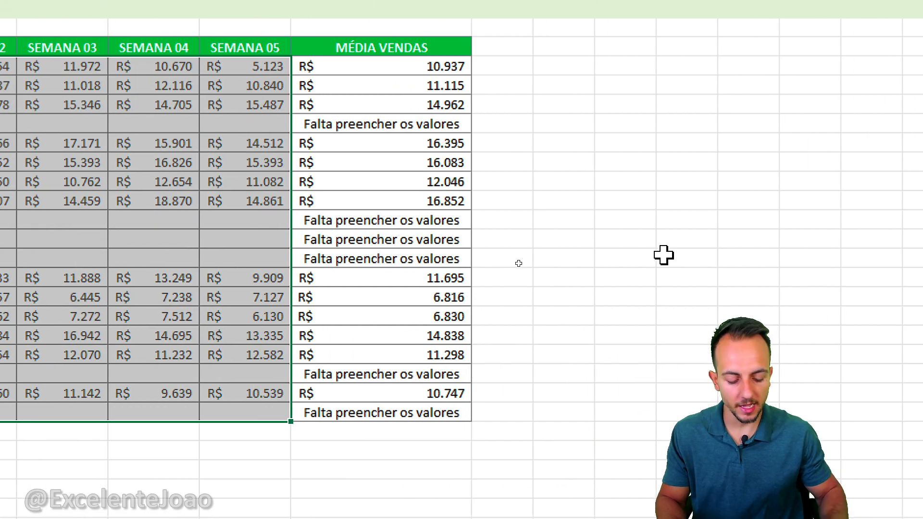
Step: Clear the weekly sales values in C4:G22 to test the averages, and undo the deletion
{"action": "key", "text": "Delete"}
{"action": "left_click", "coordinate": [669, 257]}
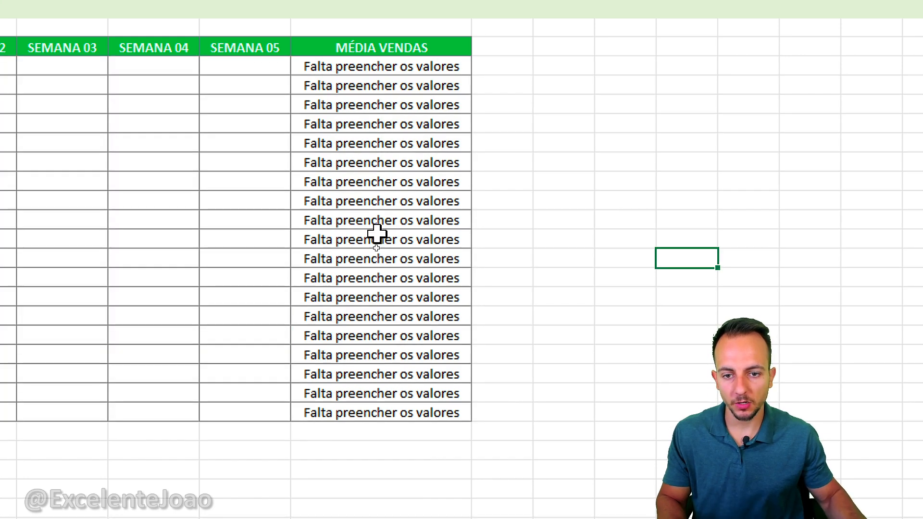
{"action": "mouse_move", "coordinate": [316, 40]}
{"action": "left_mouse_down"}
{"action": "mouse_move", "coordinate": [308, 45]}
{"action": "mouse_move", "coordinate": [346, 426]}
{"action": "mouse_move", "coordinate": [361, 56]}
{"action": "left_mouse_up"}
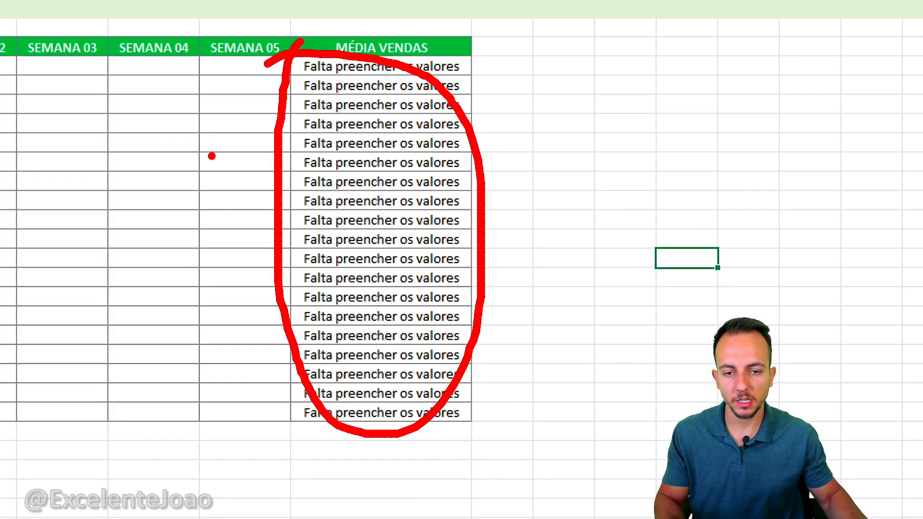
{"action": "key", "text": "Escape"}
{"action": "key", "text": "ctrl+z"}
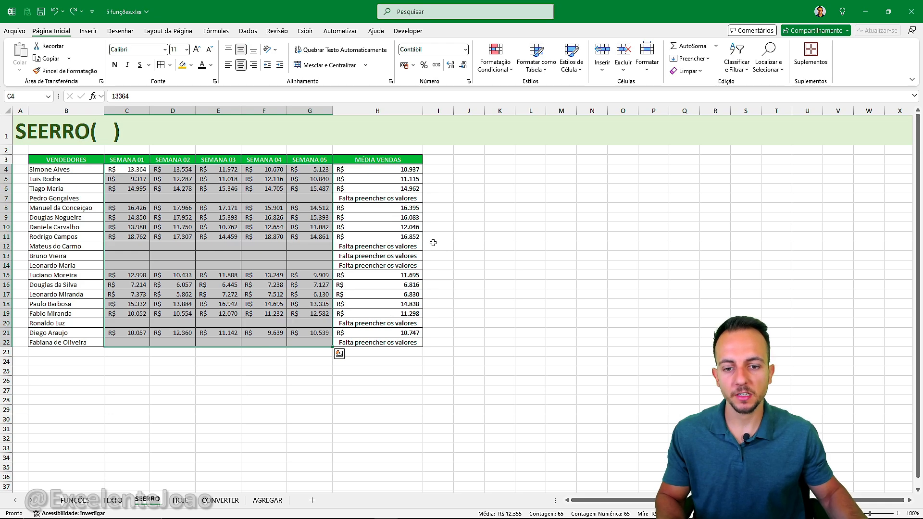
Step: Enter the formula =HOJE() in an empty cell away from the table on the HOJE sheet
{"action": "left_click", "coordinate": [91, 162]}
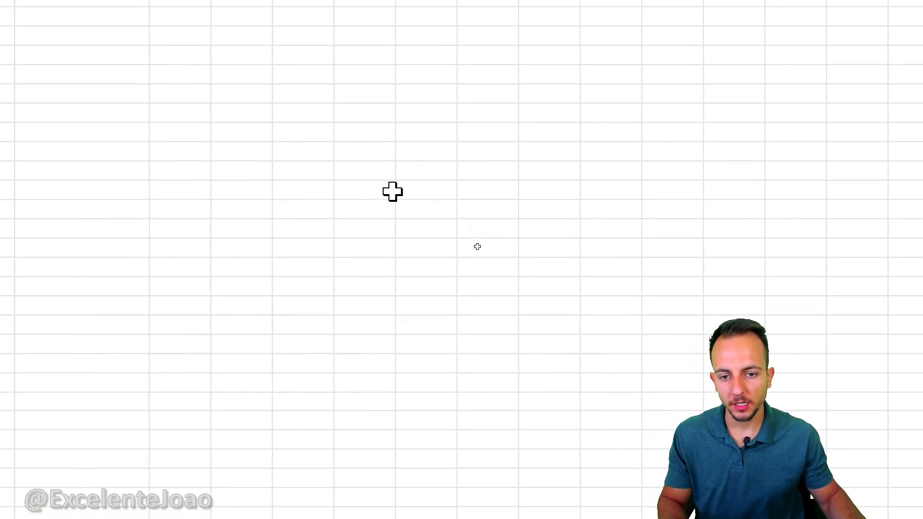
{"action": "left_click", "coordinate": [390, 190]}
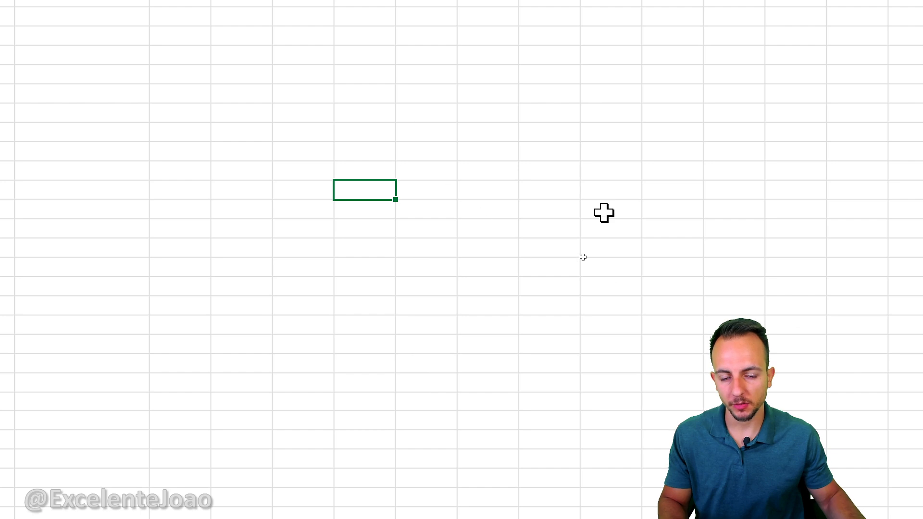
{"action": "type", "text": "="}
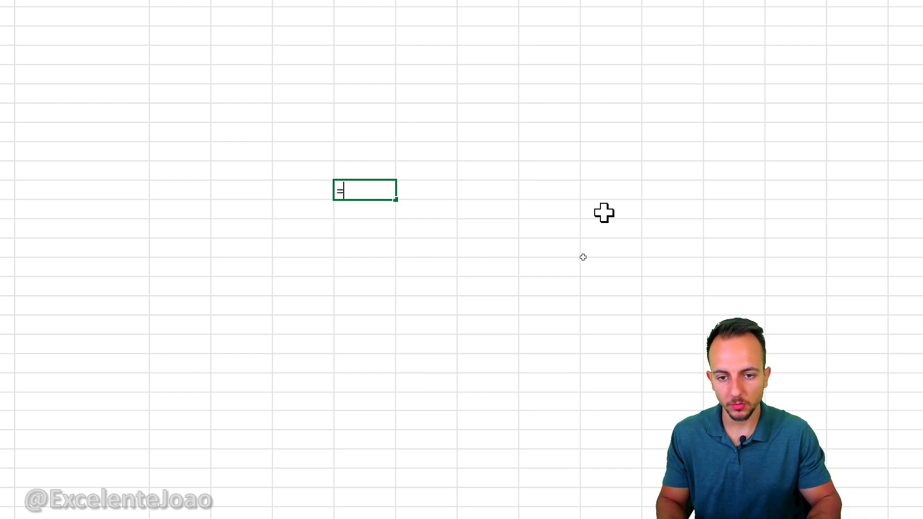
{"action": "type", "text": "hoje"}
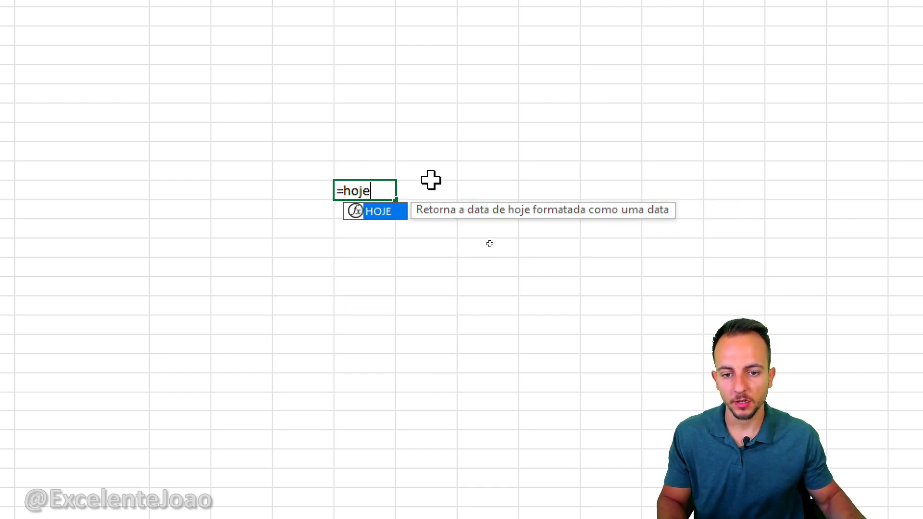
{"action": "double_click", "coordinate": [379, 215]}
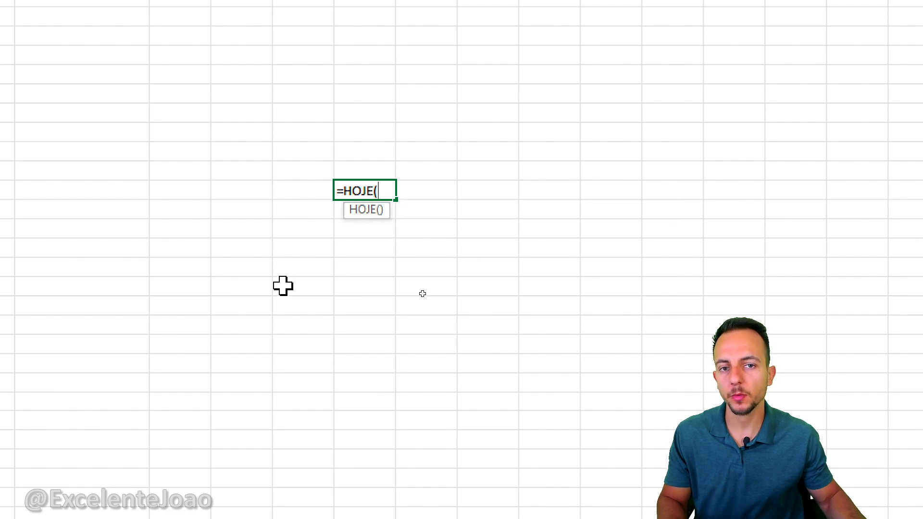
{"action": "key", "text": "Return"}
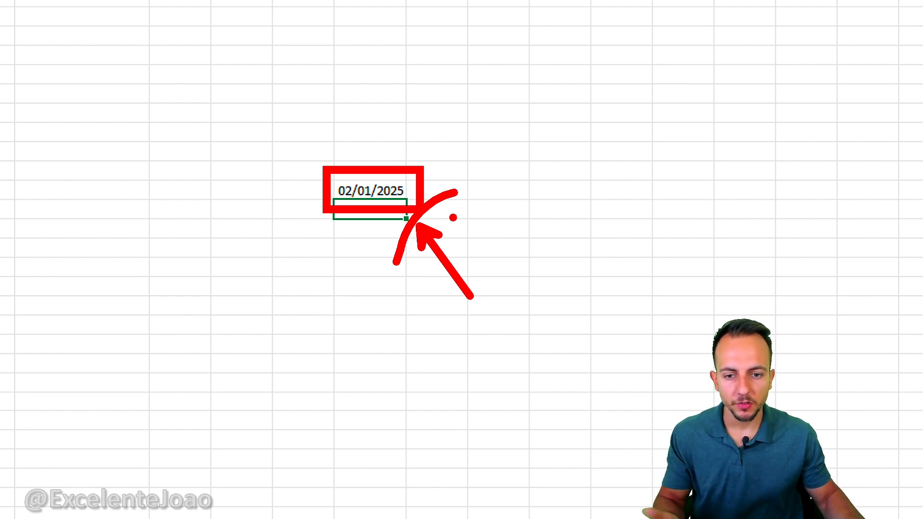
Step: Review the HOJE formula in the test cell without changing it, and delete the cell's content
{"action": "key", "text": "Escape"}
{"action": "left_click", "coordinate": [403, 191]}
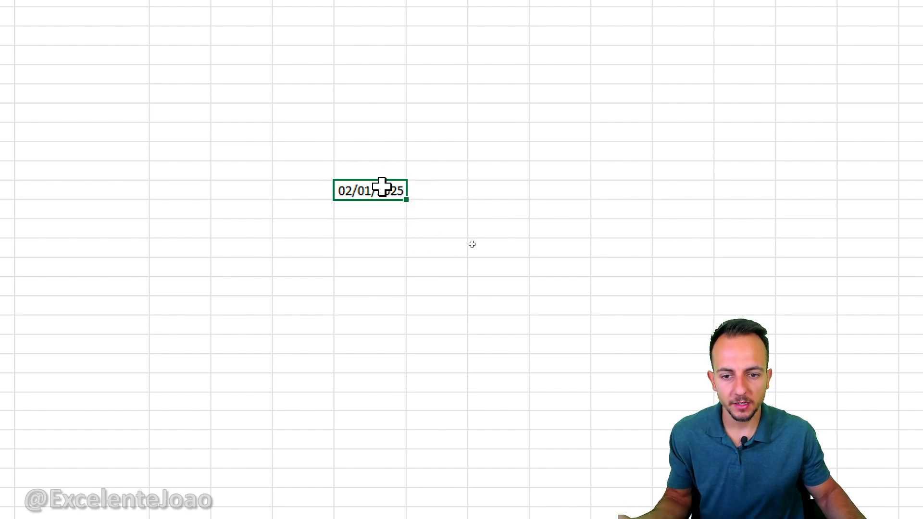
{"action": "double_click", "coordinate": [381, 189]}
{"action": "key", "text": "Escape"}
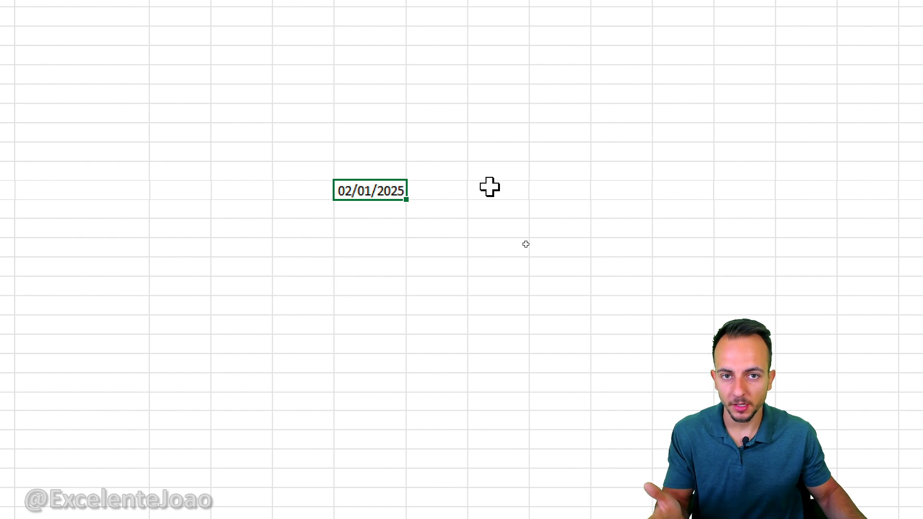
{"action": "key", "text": "Delete"}
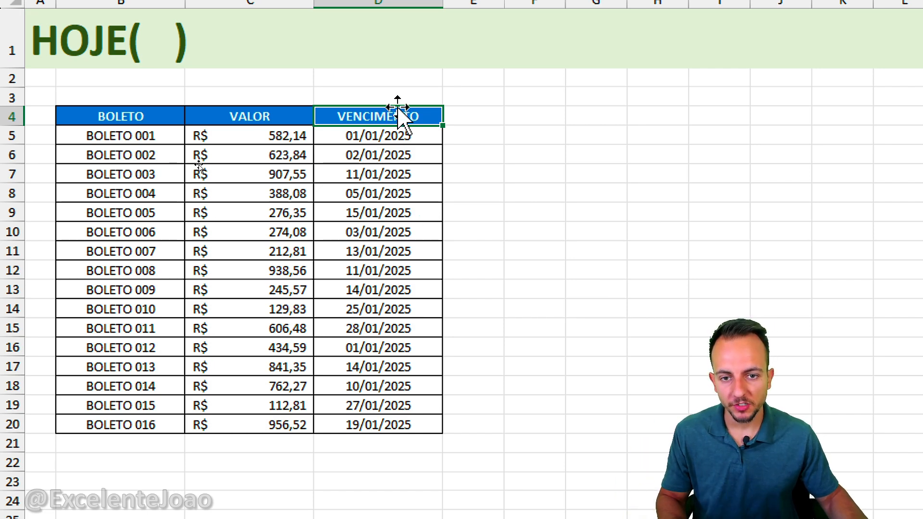
Step: Widen column E and enter the header "Dias para o vencimento" in E4 beside the Vencimento column
{"action": "left_click_drag", "start_coordinate": [398, 102], "coordinate": [408, 449]}
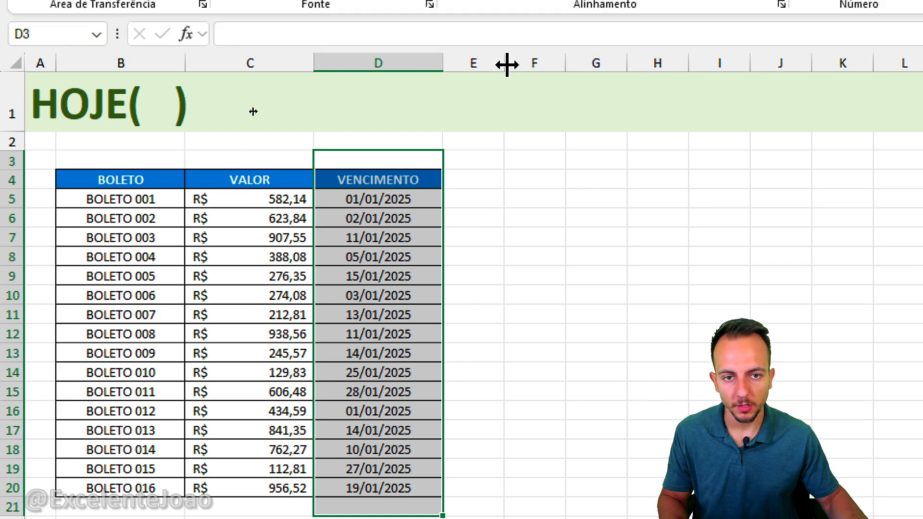
{"action": "left_click_drag", "start_coordinate": [504, 2], "coordinate": [630, 24]}
{"action": "left_click", "coordinate": [520, 178]}
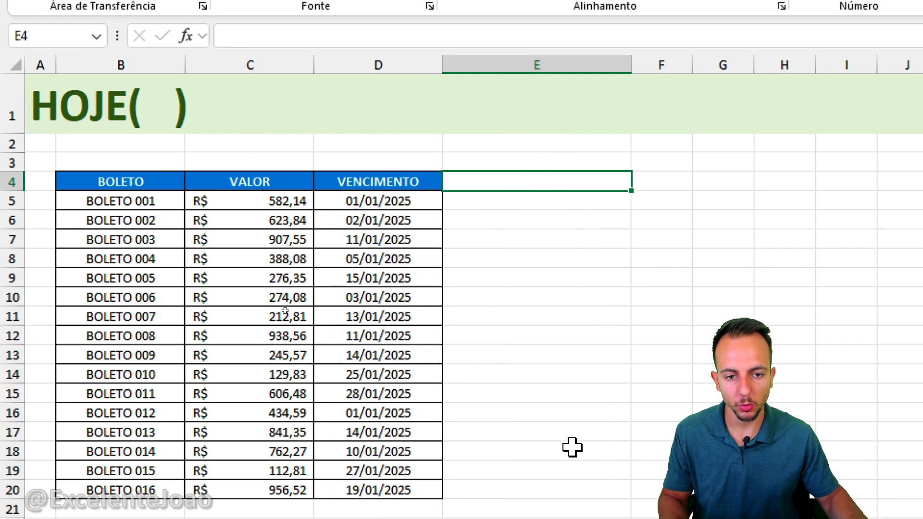
{"action": "type", "text": "Dias a ve"}
{"action": "key", "text": "BackSpace"}
{"action": "key", "text": "BackSpace"}
{"action": "key", "text": "BackSpace"}
{"action": "key", "text": "BackSpace"}
{"action": "type", "text": "para o vencimento"}
{"action": "key", "text": "Return"}
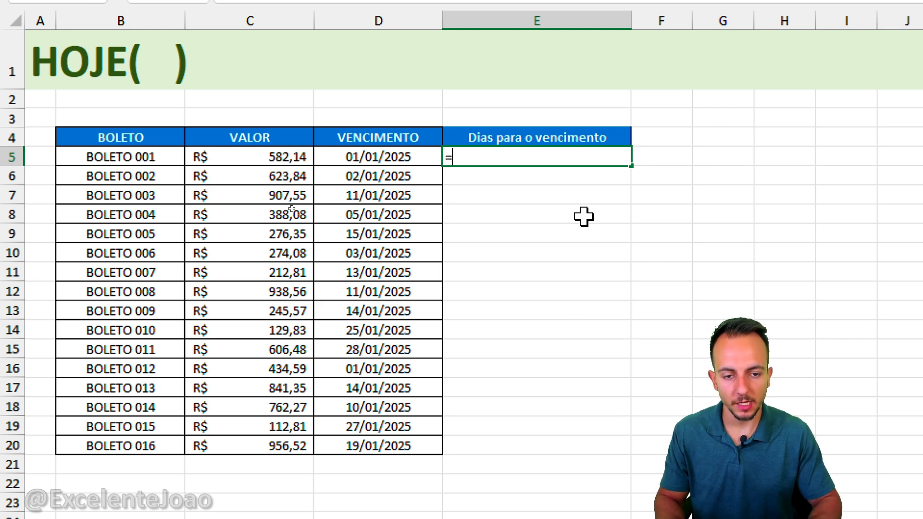
Step: Enter the formula =D5-HOJE() in E5 to calculate the days until the first boleto is due
{"action": "left_click", "coordinate": [409, 156]}
{"action": "type", "text": "-"}
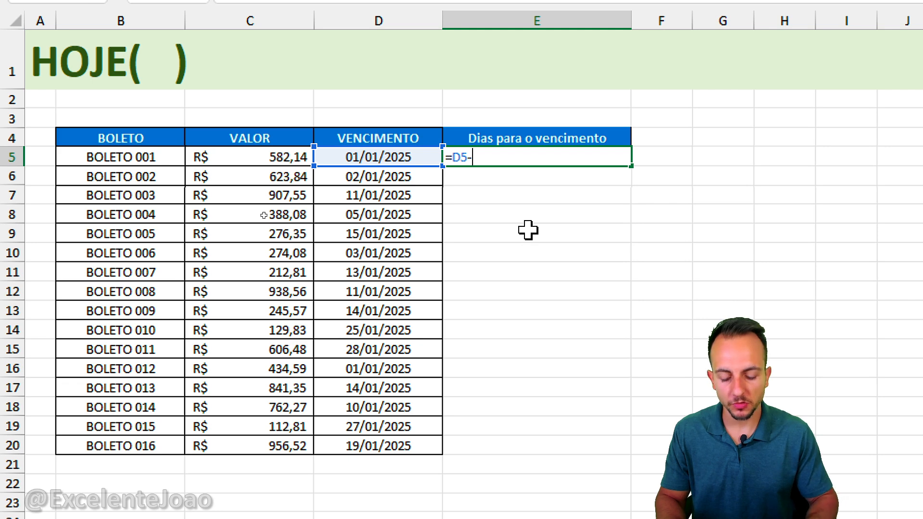
{"action": "type", "text": "hoje"}
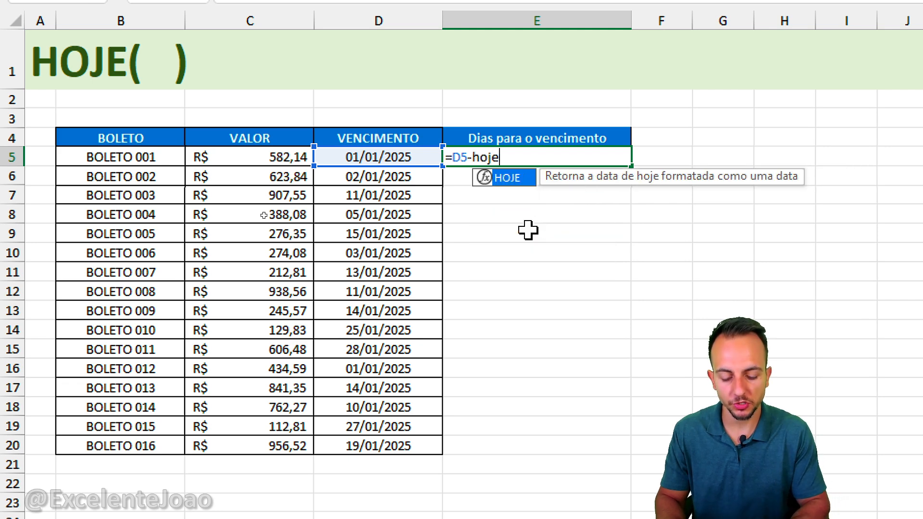
{"action": "type", "text": "()"}
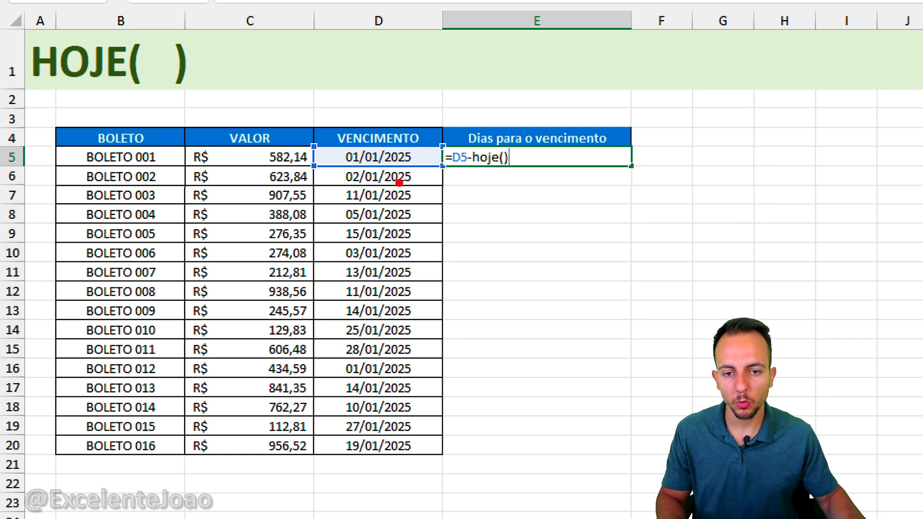
{"action": "mouse_move", "coordinate": [387, 142]}
{"action": "left_mouse_down"}
{"action": "mouse_move", "coordinate": [337, 137]}
{"action": "mouse_move", "coordinate": [423, 174]}
{"action": "mouse_move", "coordinate": [371, 142]}
{"action": "left_mouse_up"}
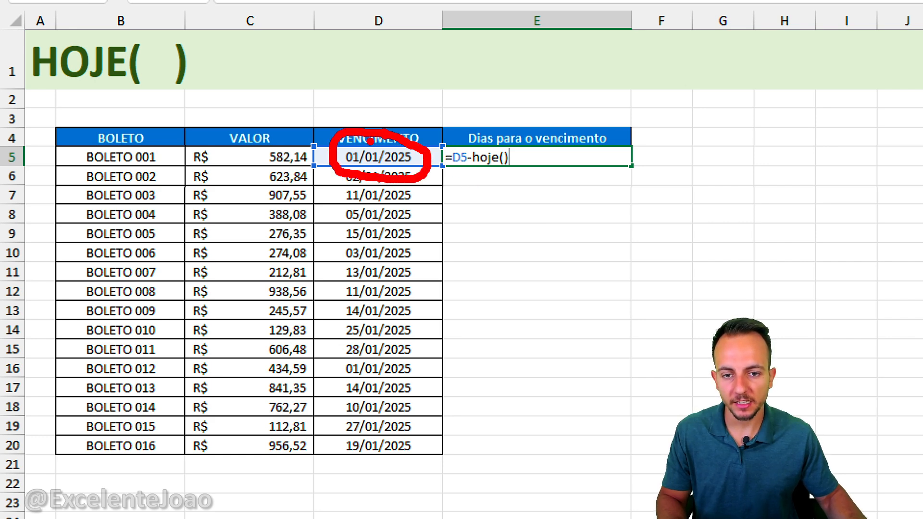
{"action": "left_click_drag", "start_coordinate": [414, 189], "coordinate": [471, 183]}
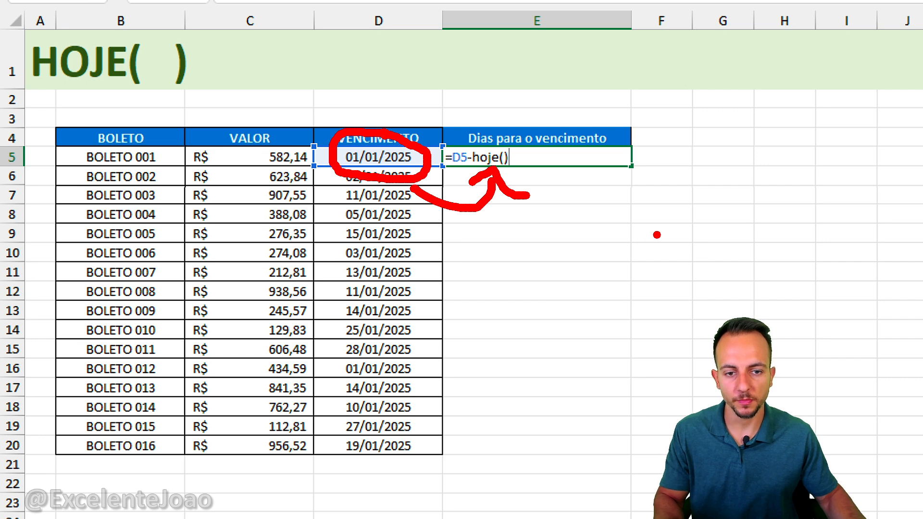
{"action": "key", "text": "Escape"}
{"action": "key", "text": "Return"}
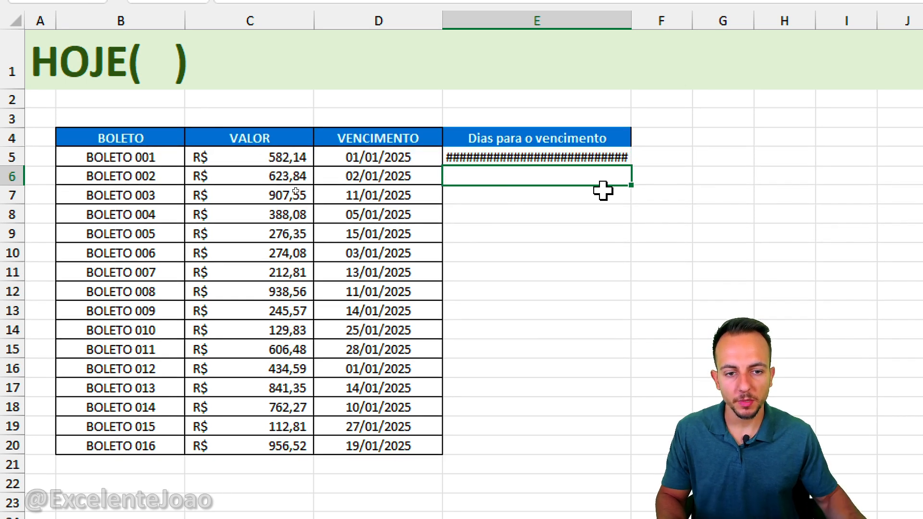
Step: Change the format of E5 from a date to Número
{"action": "left_click", "coordinate": [569, 155]}
{"action": "left_click_drag", "start_coordinate": [570, 144], "coordinate": [507, 131]}
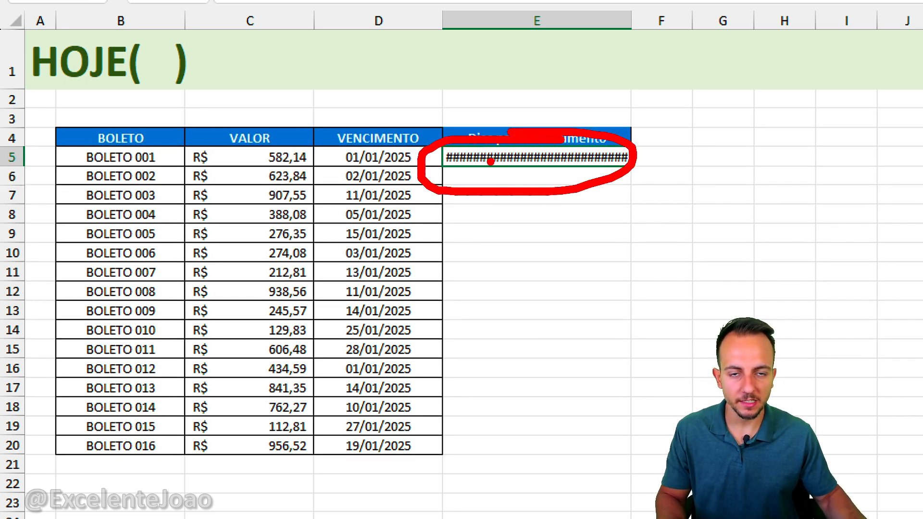
{"action": "key", "text": "Escape"}
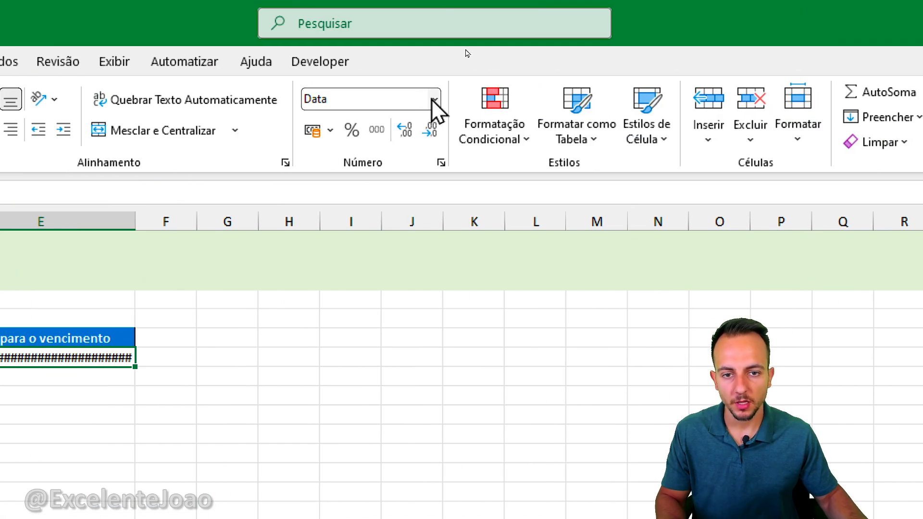
{"action": "left_click", "coordinate": [435, 100]}
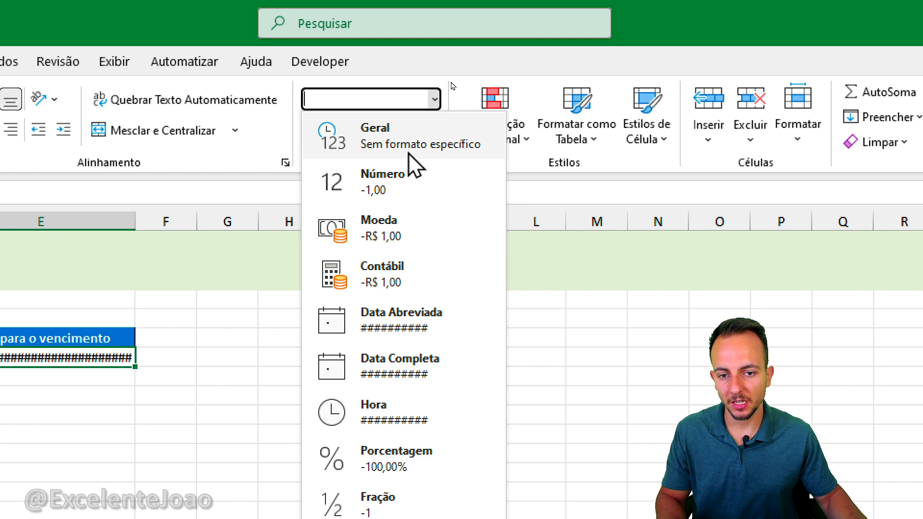
{"action": "left_click", "coordinate": [406, 194]}
{"action": "key", "text": "ctrl+2"}
{"action": "left_click_drag", "start_coordinate": [192, 388], "coordinate": [202, 455]}
{"action": "left_click_drag", "start_coordinate": [156, 400], "coordinate": [243, 377]}
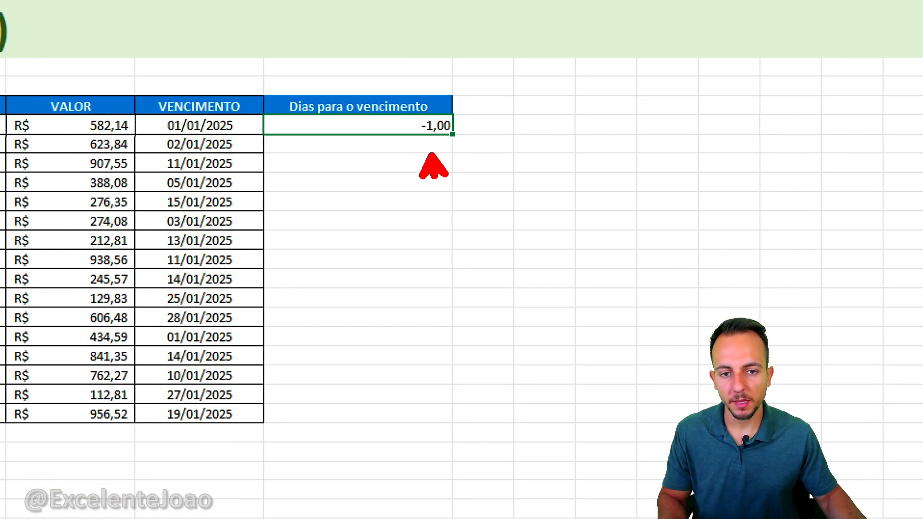
{"action": "key", "text": "ctrl+z"}
{"action": "key", "text": "ctrl+z"}
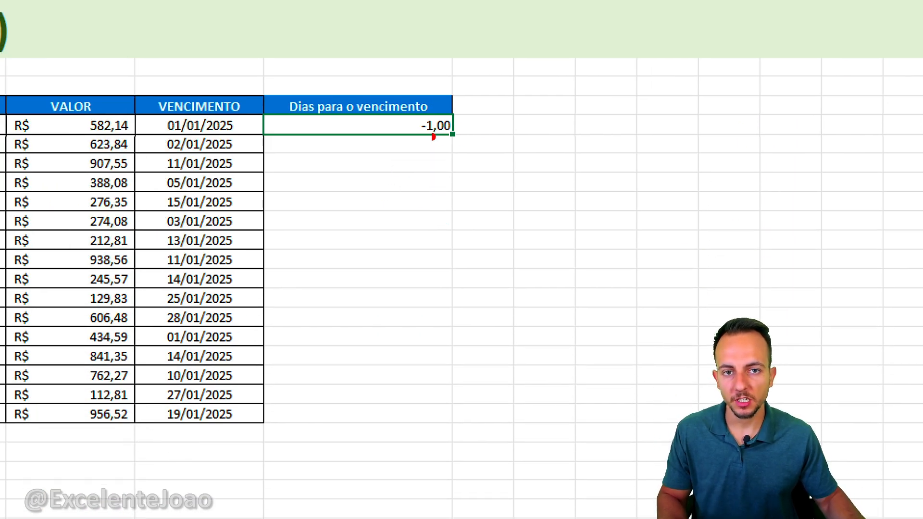
{"action": "left_click_drag", "start_coordinate": [153, 109], "coordinate": [245, 139]}
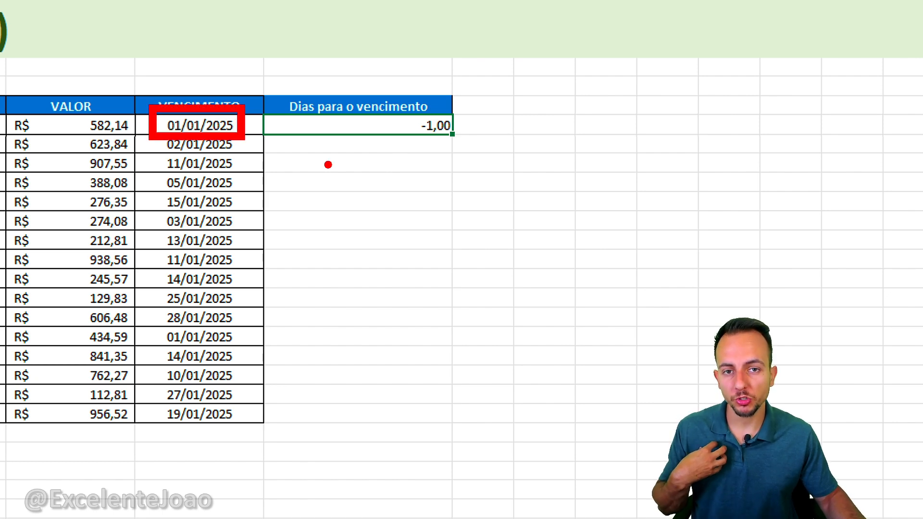
{"action": "mouse_move", "coordinate": [435, 108]}
{"action": "left_mouse_down"}
{"action": "mouse_move", "coordinate": [398, 109]}
{"action": "mouse_move", "coordinate": [442, 99]}
{"action": "left_mouse_up"}
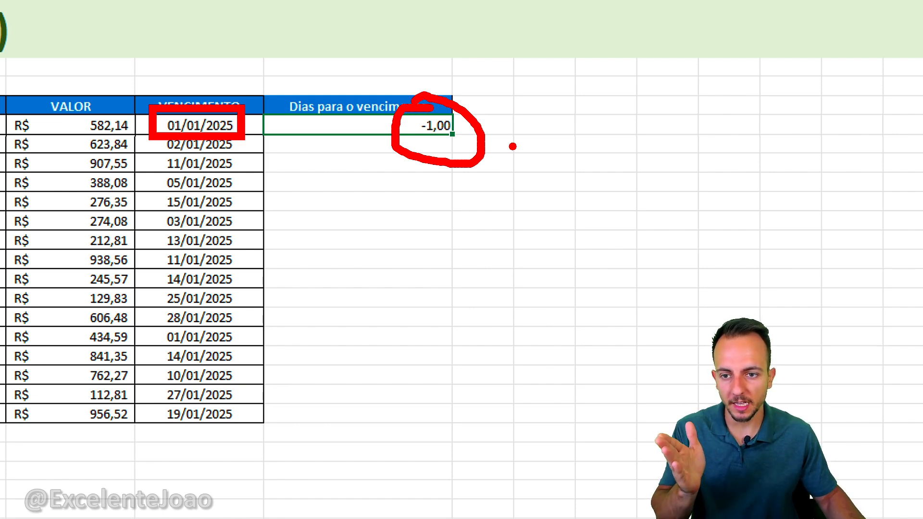
{"action": "key", "text": "Escape"}
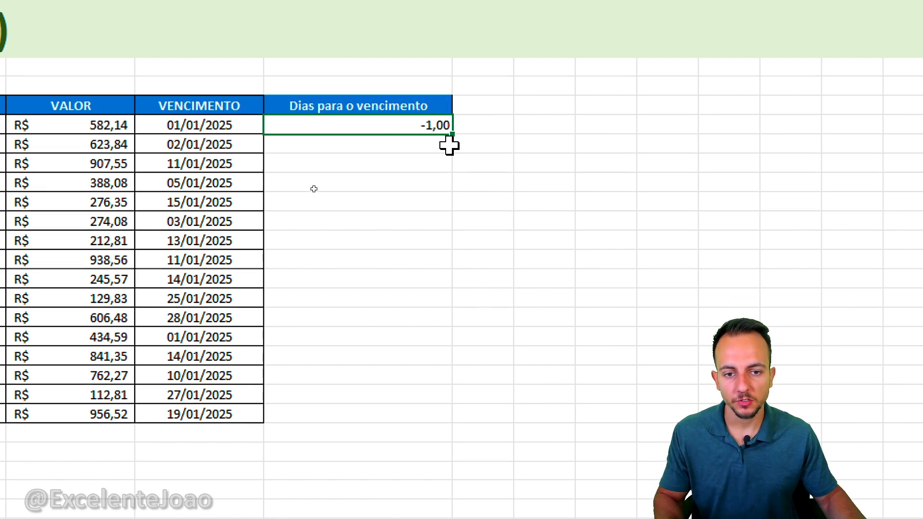
Step: Fill the days-to-due formula from E5 down to E20 and narrow column E to fit its header
{"action": "key", "text": "ctrl+2"}
{"action": "mouse_move", "coordinate": [459, 117]}
{"action": "left_mouse_down"}
{"action": "mouse_move", "coordinate": [482, 151]}
{"action": "mouse_move", "coordinate": [473, 117]}
{"action": "left_mouse_up"}
{"action": "left_click_drag", "start_coordinate": [462, 236], "coordinate": [455, 172]}
{"action": "key", "text": "Escape"}
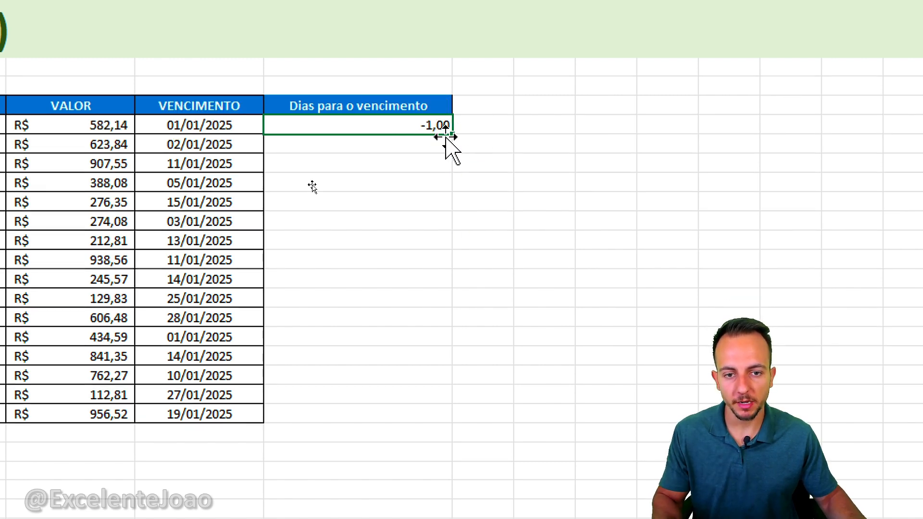
{"action": "left_click_drag", "start_coordinate": [449, 136], "coordinate": [441, 428]}
{"action": "left_click", "coordinate": [423, 298]}
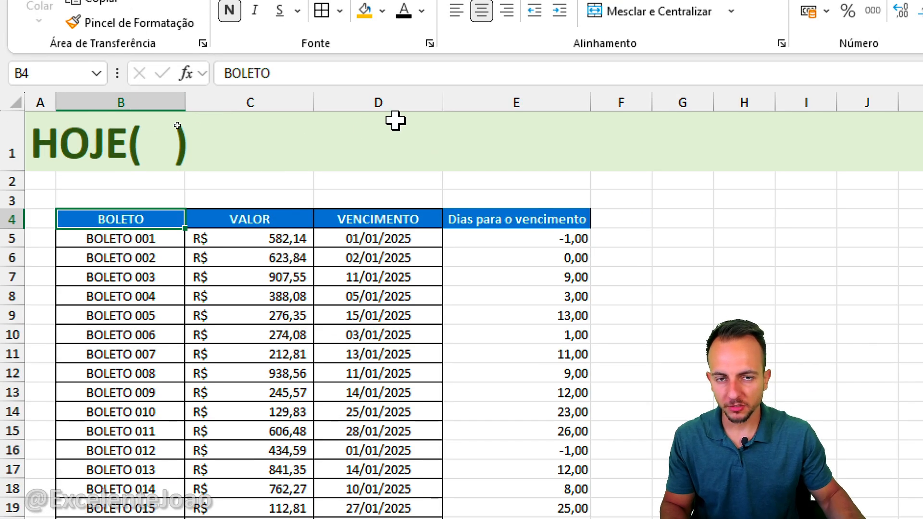
Step: Enter the formula =HOJE() in B3, directly above the BOLETO header
{"action": "left_click", "coordinate": [113, 193]}
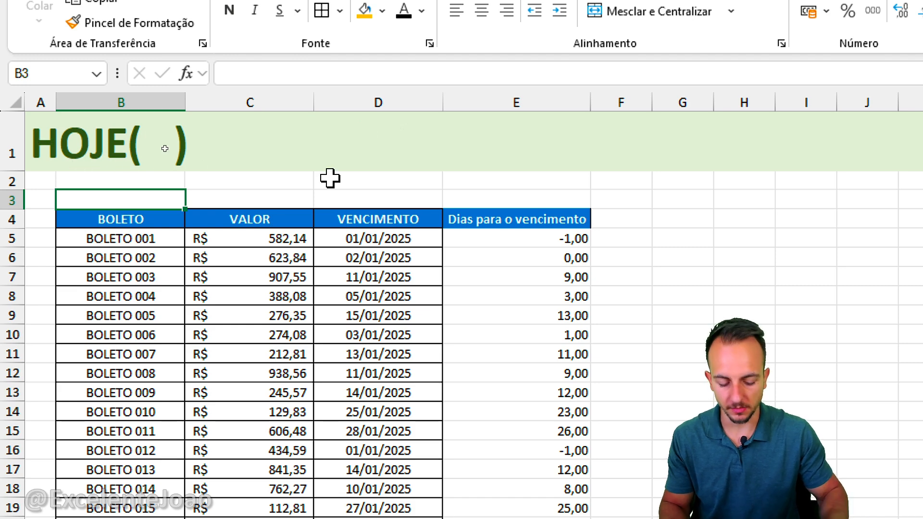
{"action": "type", "text": "=hoje"}
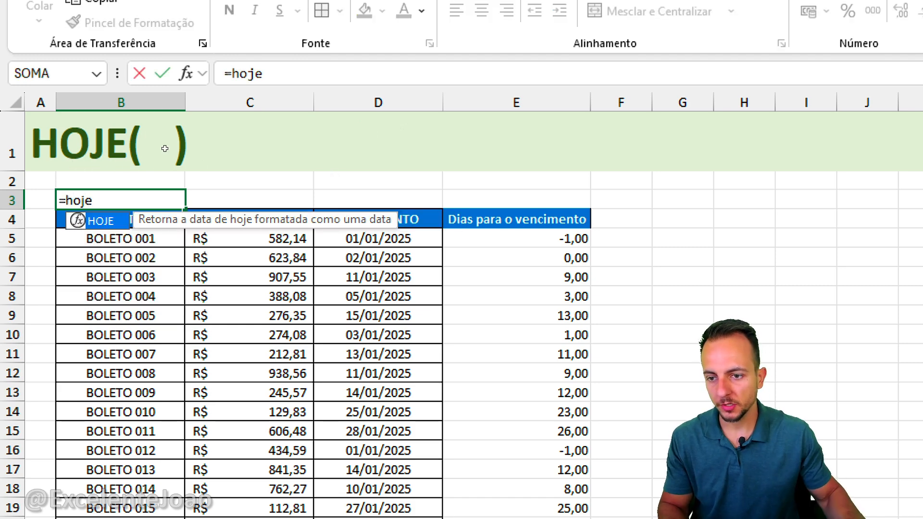
{"action": "mouse_move", "coordinate": [131, 179]}
{"action": "left_mouse_down"}
{"action": "mouse_move", "coordinate": [189, 212]}
{"action": "mouse_move", "coordinate": [60, 212]}
{"action": "left_mouse_up"}
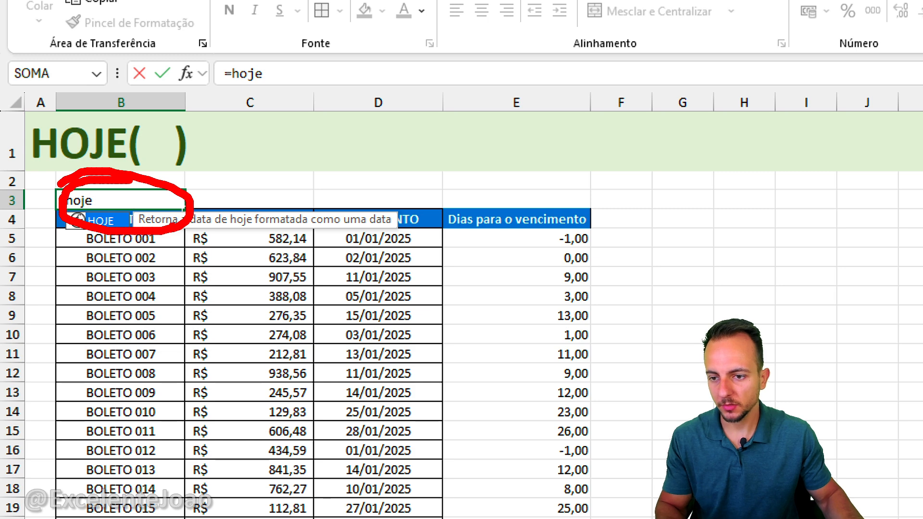
{"action": "key", "text": "Escape"}
{"action": "double_click", "coordinate": [101, 221]}
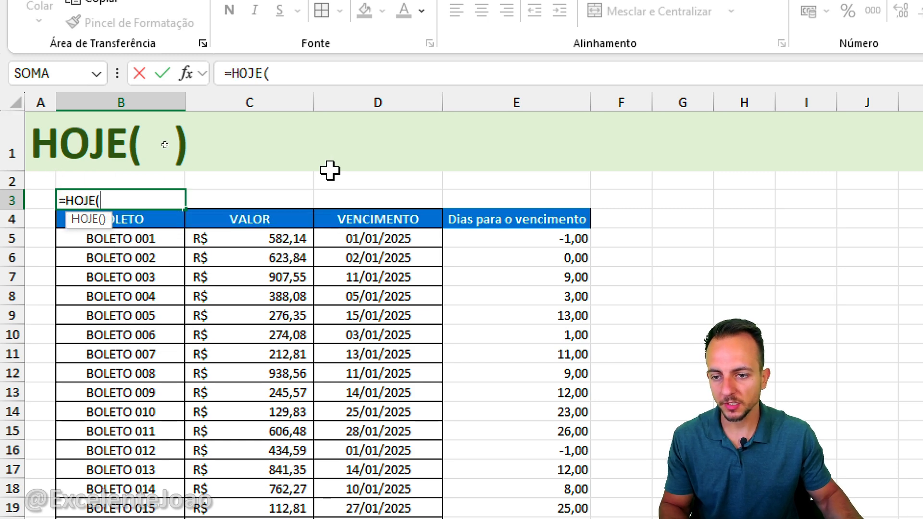
{"action": "key", "text": "Return"}
Step: Circle the date in B3 with the screen pen and clear the marks
{"action": "mouse_move", "coordinate": [162, 166]}
{"action": "left_mouse_down"}
{"action": "mouse_move", "coordinate": [77, 211]}
{"action": "mouse_move", "coordinate": [100, 157]}
{"action": "left_mouse_up"}
{"action": "mouse_move", "coordinate": [178, 172]}
{"action": "left_mouse_down"}
{"action": "mouse_move", "coordinate": [135, 228]}
{"action": "mouse_move", "coordinate": [106, 161]}
{"action": "left_mouse_up"}
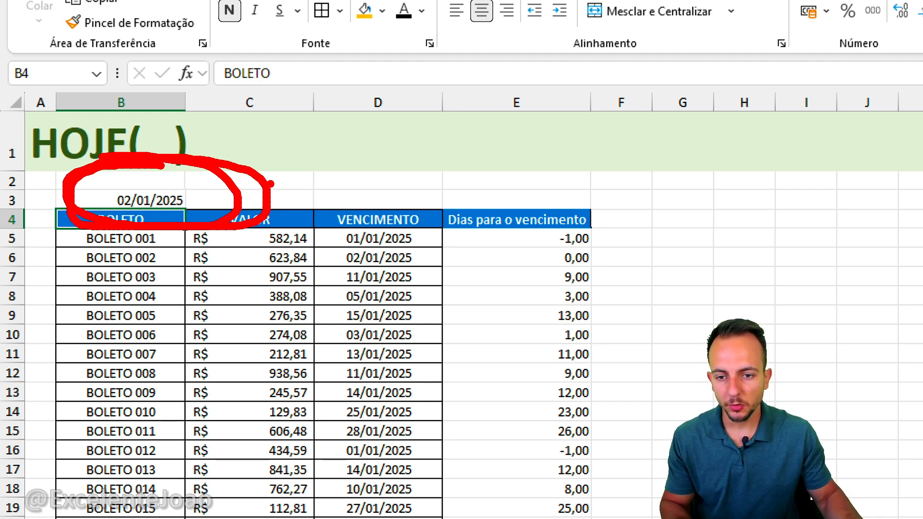
{"action": "left_click_drag", "start_coordinate": [268, 155], "coordinate": [378, 186]}
{"action": "key", "text": "Escape"}
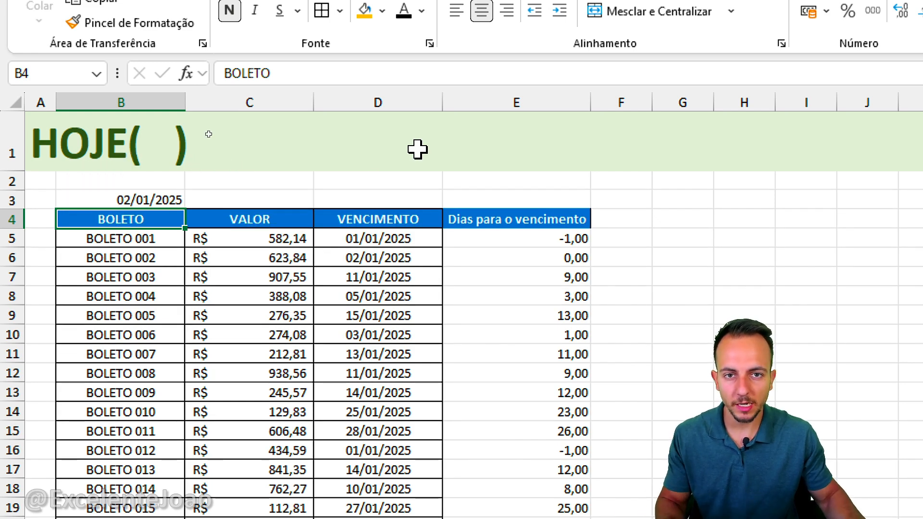
Step: Format the date in B3 as bold, font size 16, centred both vertically and horizontally
{"action": "left_click", "coordinate": [178, 199]}
{"action": "key", "text": "ctrl+2"}
{"action": "mouse_move", "coordinate": [183, 177]}
{"action": "left_mouse_down"}
{"action": "mouse_move", "coordinate": [89, 202]}
{"action": "mouse_move", "coordinate": [131, 185]}
{"action": "left_mouse_up"}
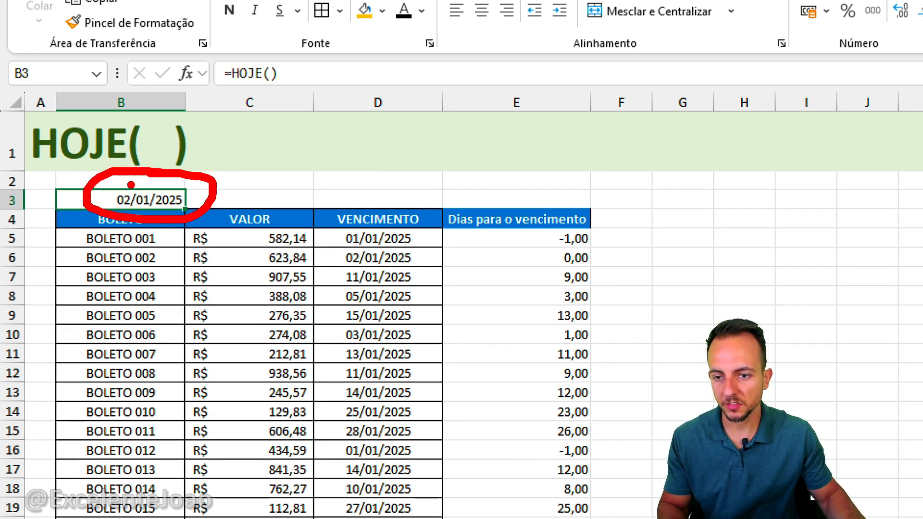
{"action": "key", "text": "Escape"}
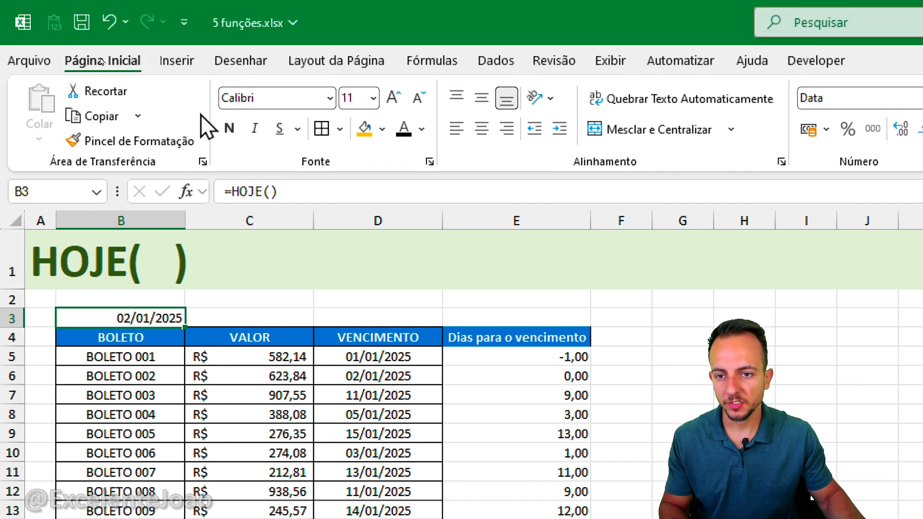
{"action": "left_click", "coordinate": [231, 129]}
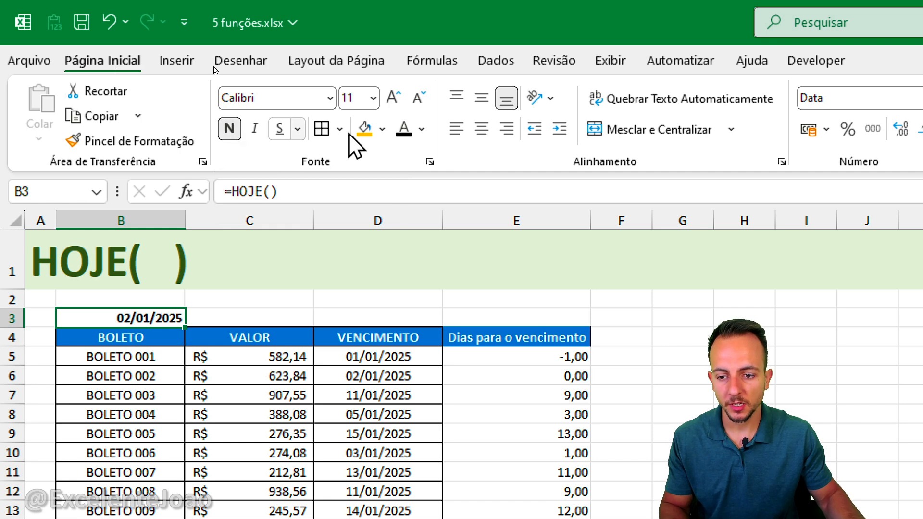
{"action": "left_click", "coordinate": [394, 97]}
{"action": "left_click", "coordinate": [394, 97]}
{"action": "left_click", "coordinate": [394, 97]}
{"action": "left_click", "coordinate": [481, 98]}
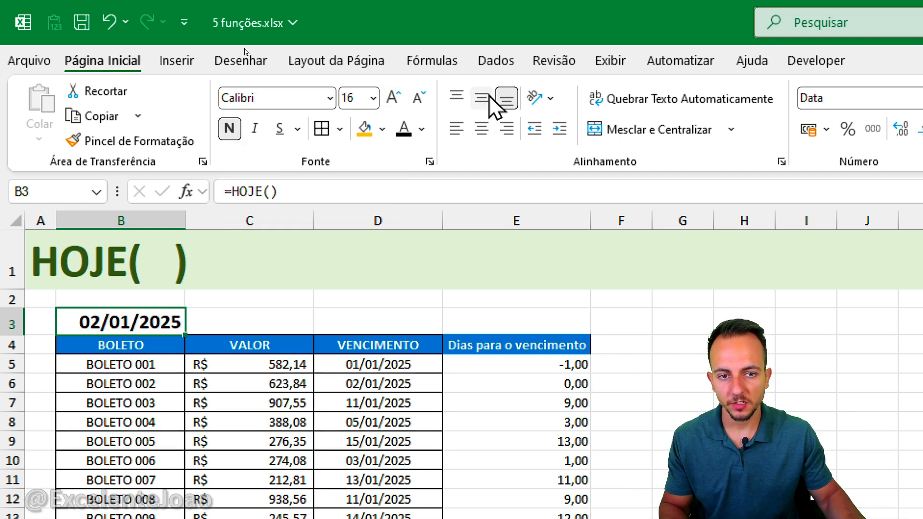
{"action": "left_click", "coordinate": [482, 128]}
{"action": "left_click", "coordinate": [181, 418]}
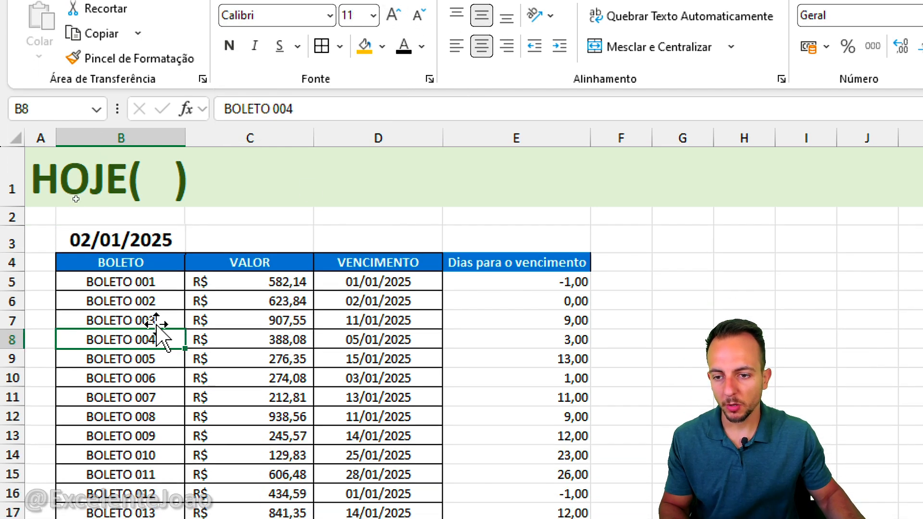
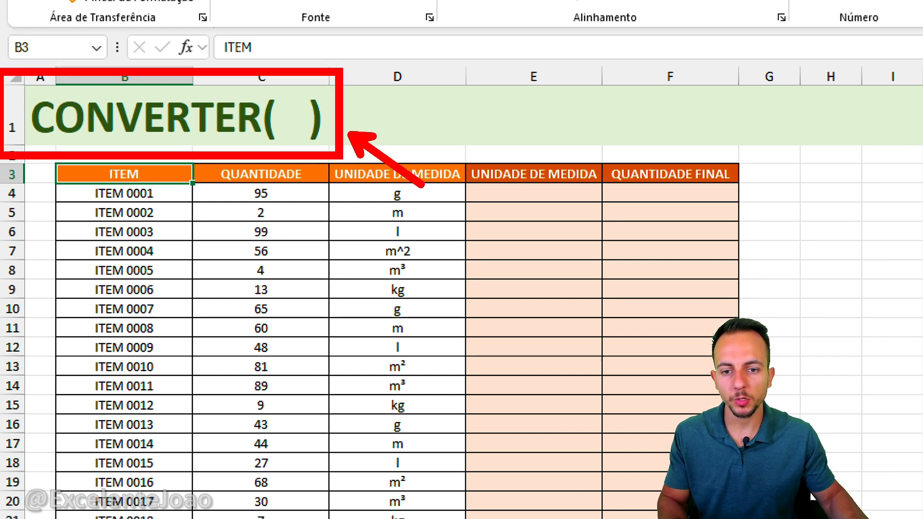
Step: Clear the marks around the CONVERTER title and sketch kg with an arrow down to g on an empty sheet area using the screen pen
{"action": "key", "text": "Escape"}
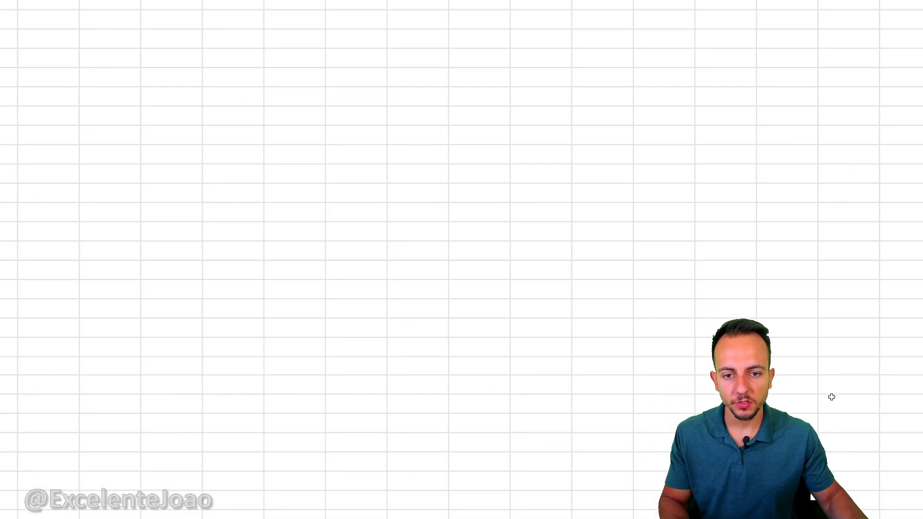
{"action": "left_click_drag", "start_coordinate": [267, 107], "coordinate": [266, 189]}
{"action": "mouse_move", "coordinate": [274, 142]}
{"action": "left_mouse_down"}
{"action": "mouse_move", "coordinate": [324, 124]}
{"action": "mouse_move", "coordinate": [302, 179]}
{"action": "left_mouse_up"}
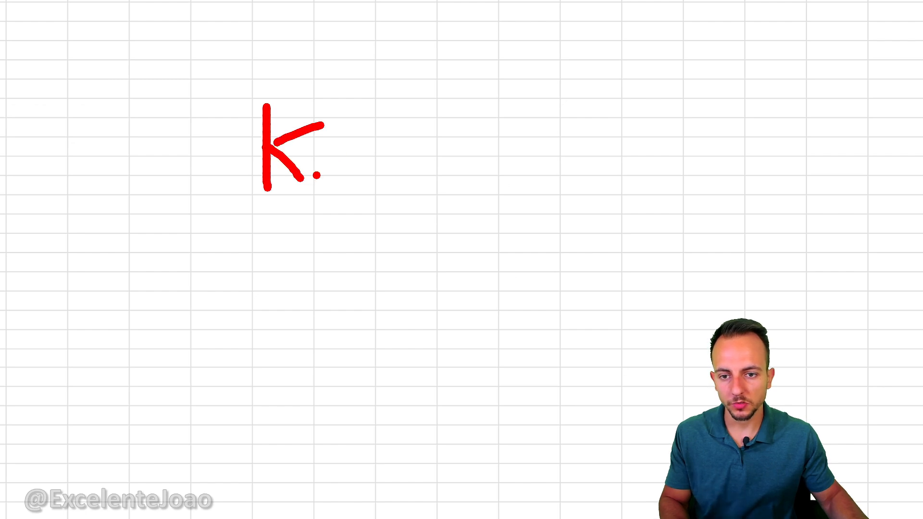
{"action": "mouse_move", "coordinate": [336, 154]}
{"action": "left_mouse_down"}
{"action": "mouse_move", "coordinate": [356, 145]}
{"action": "mouse_move", "coordinate": [379, 166]}
{"action": "left_mouse_up"}
{"action": "left_click_drag", "start_coordinate": [288, 228], "coordinate": [281, 314]}
{"action": "mouse_move", "coordinate": [244, 274]}
{"action": "left_mouse_down"}
{"action": "mouse_move", "coordinate": [288, 325]}
{"action": "mouse_move", "coordinate": [316, 287]}
{"action": "left_mouse_up"}
{"action": "mouse_move", "coordinate": [291, 377]}
{"action": "left_mouse_down"}
{"action": "mouse_move", "coordinate": [298, 412]}
{"action": "mouse_move", "coordinate": [324, 428]}
{"action": "mouse_move", "coordinate": [346, 424]}
{"action": "left_mouse_up"}
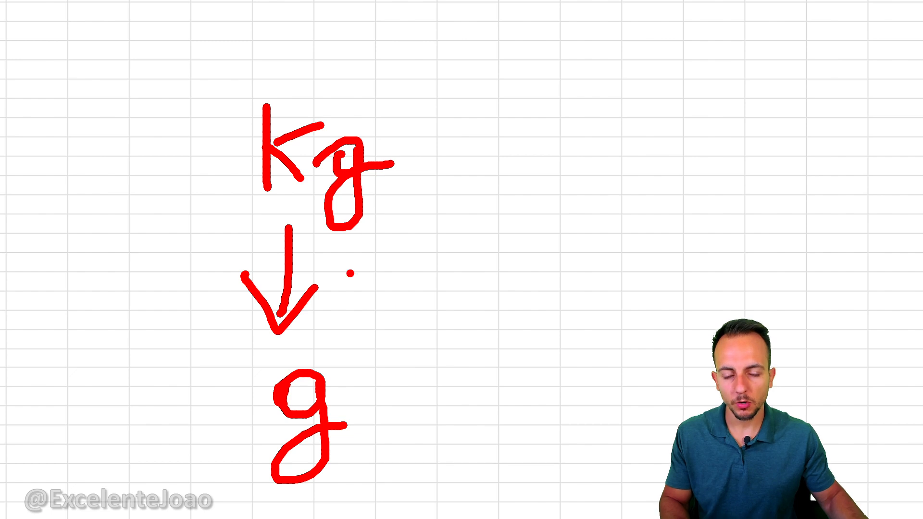
Step: Undo the pen strokes of the kg to g sketch
{"action": "key", "text": "ctrl+z"}
{"action": "key", "text": "ctrl+z"}
{"action": "key", "text": "ctrl+z"}
{"action": "key", "text": "ctrl+z"}
{"action": "key", "text": "ctrl+z"}
{"action": "key", "text": "ctrl+z"}
{"action": "key", "text": "ctrl+z"}
{"action": "key", "text": "ctrl+z"}
{"action": "key", "text": "ctrl+z"}
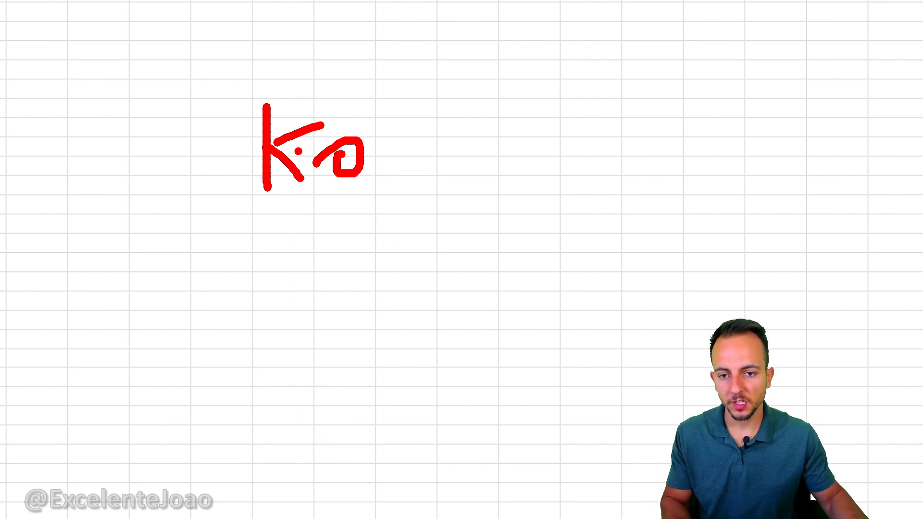
Step: Sketch m² with an arrow down to cm² using the screen pen, and leave the drawing mode
{"action": "left_click_drag", "start_coordinate": [258, 184], "coordinate": [363, 189]}
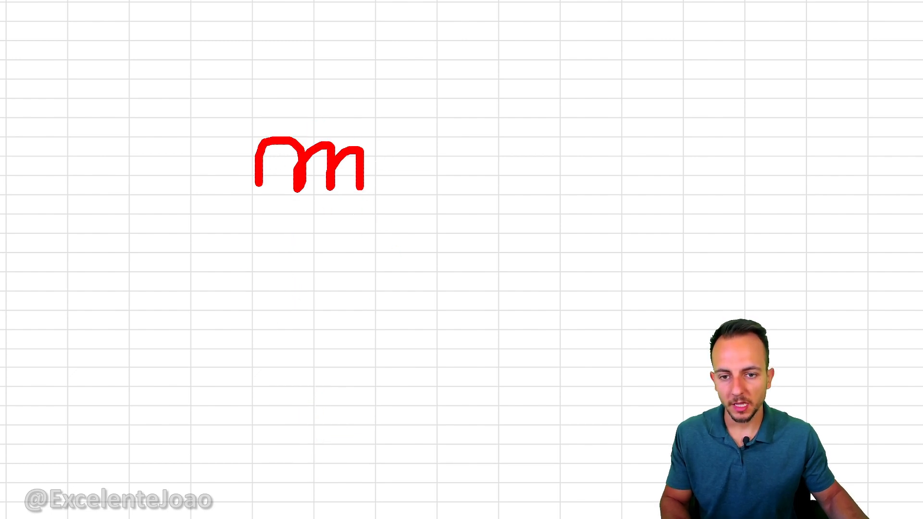
{"action": "mouse_move", "coordinate": [359, 102]}
{"action": "left_mouse_down"}
{"action": "mouse_move", "coordinate": [384, 147]}
{"action": "mouse_move", "coordinate": [433, 142]}
{"action": "left_mouse_up"}
{"action": "left_click_drag", "start_coordinate": [306, 240], "coordinate": [308, 339]}
{"action": "mouse_move", "coordinate": [279, 292]}
{"action": "left_mouse_down"}
{"action": "mouse_move", "coordinate": [312, 344]}
{"action": "mouse_move", "coordinate": [344, 306]}
{"action": "left_mouse_up"}
{"action": "mouse_move", "coordinate": [333, 416]}
{"action": "left_mouse_down"}
{"action": "mouse_move", "coordinate": [339, 462]}
{"action": "mouse_move", "coordinate": [391, 472]}
{"action": "left_mouse_up"}
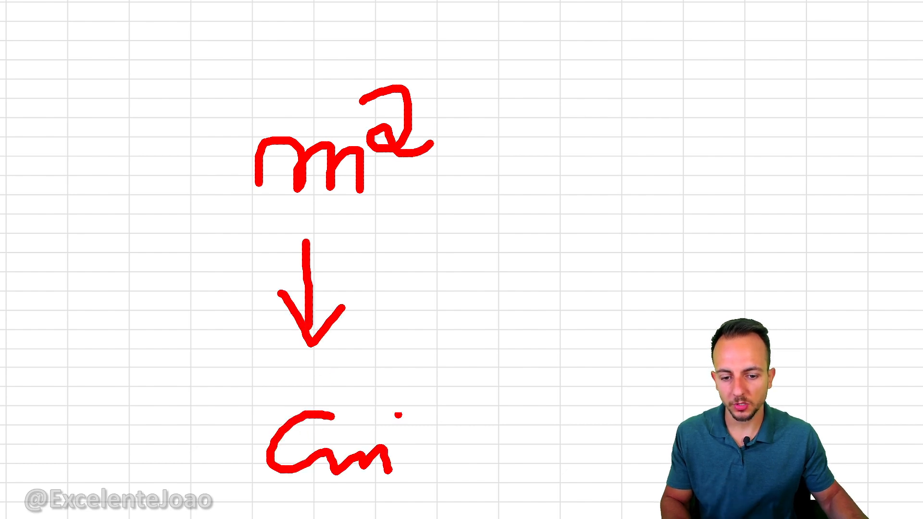
{"action": "left_click_drag", "start_coordinate": [401, 395], "coordinate": [432, 438]}
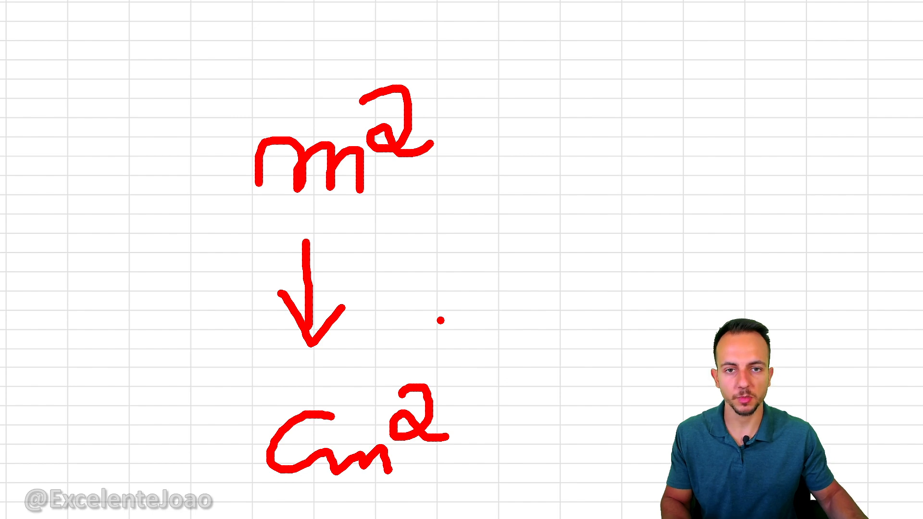
{"action": "key", "text": "Escape"}
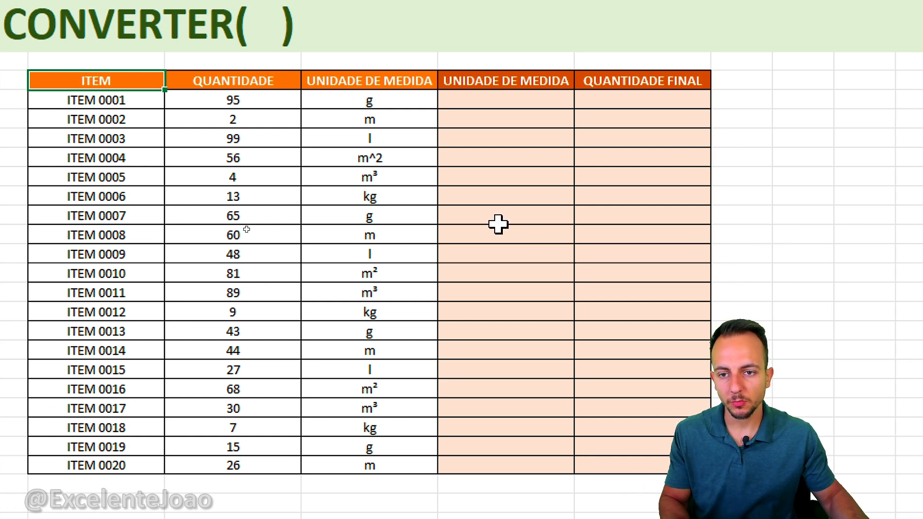
Step: Highlight the ITEM, QUANTIDADE and first UNIDADE DE MEDIDA columns of the conversion table to review them
{"action": "left_click_drag", "start_coordinate": [173, 97], "coordinate": [107, 462]}
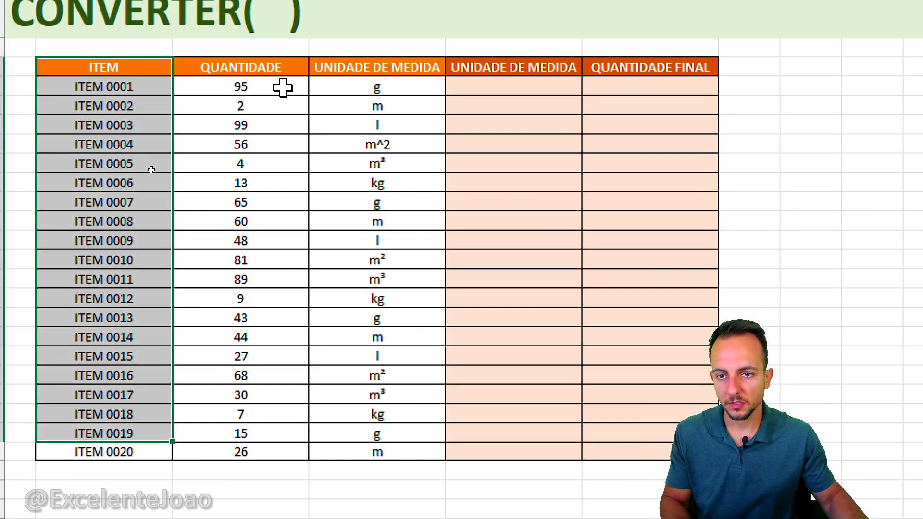
{"action": "left_click_drag", "start_coordinate": [274, 84], "coordinate": [247, 363]}
{"action": "left_click_drag", "start_coordinate": [399, 72], "coordinate": [373, 280]}
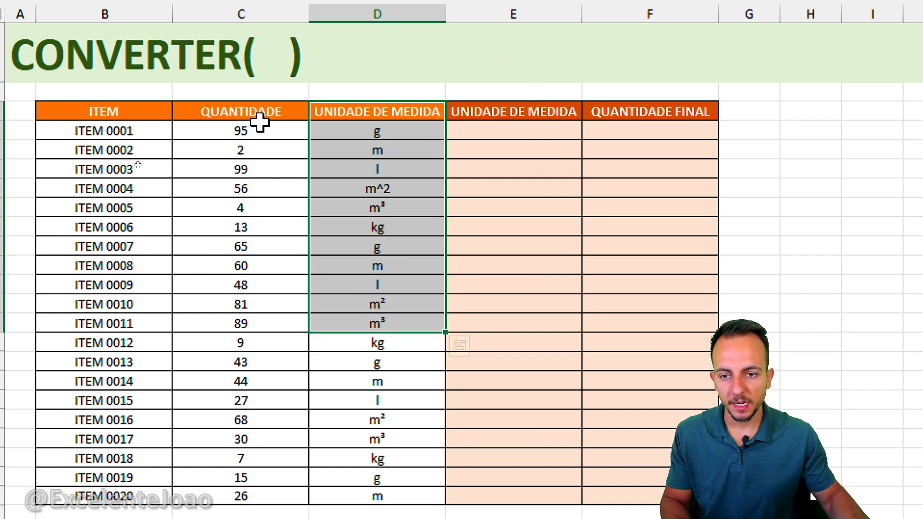
{"action": "mouse_move", "coordinate": [250, 106]}
{"action": "left_mouse_down"}
{"action": "mouse_move", "coordinate": [381, 115]}
{"action": "mouse_move", "coordinate": [358, 135]}
{"action": "mouse_move", "coordinate": [401, 115]}
{"action": "left_mouse_up"}
Step: Try the unit texts "gramas" and "gramas ss" for ITEM 0001 in D4, and restore the abbreviation g
{"action": "left_click", "coordinate": [323, 139]}
{"action": "key", "text": "Escape"}
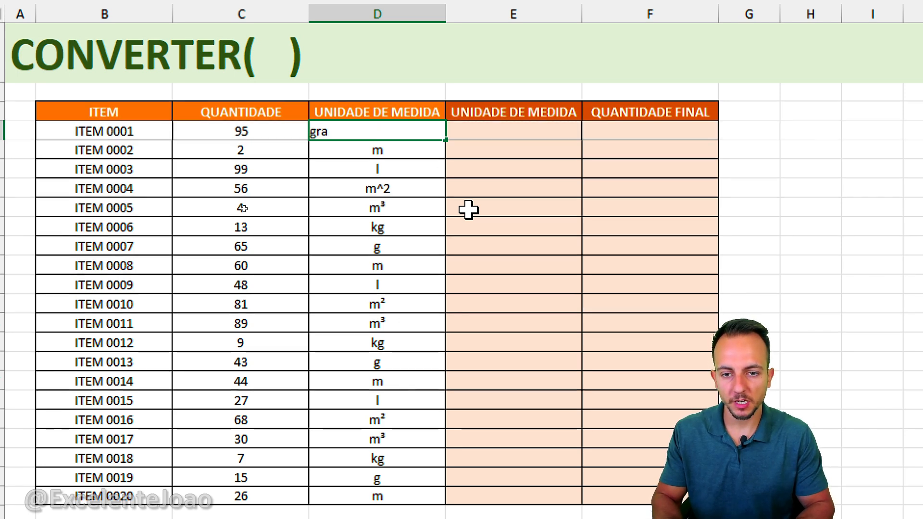
{"action": "key", "text": "Return"}
{"action": "key", "text": "Up"}
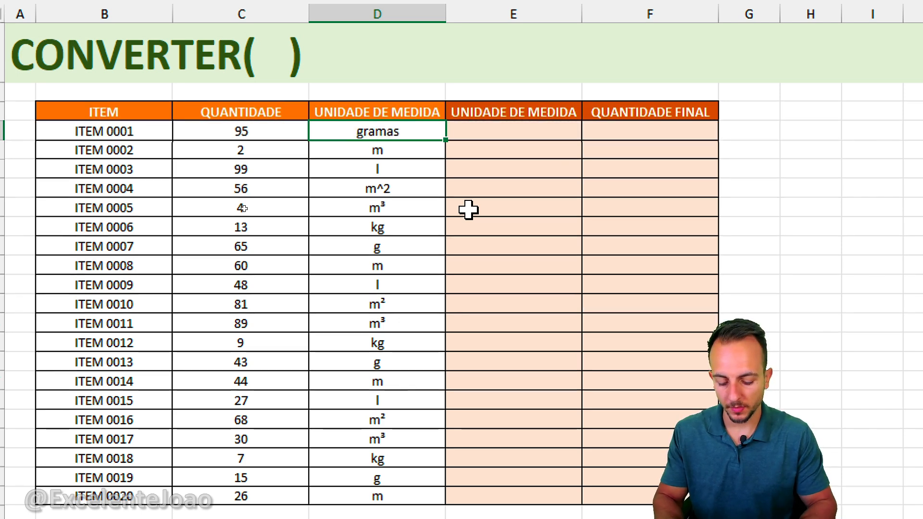
{"action": "type", "text": "gramas"}
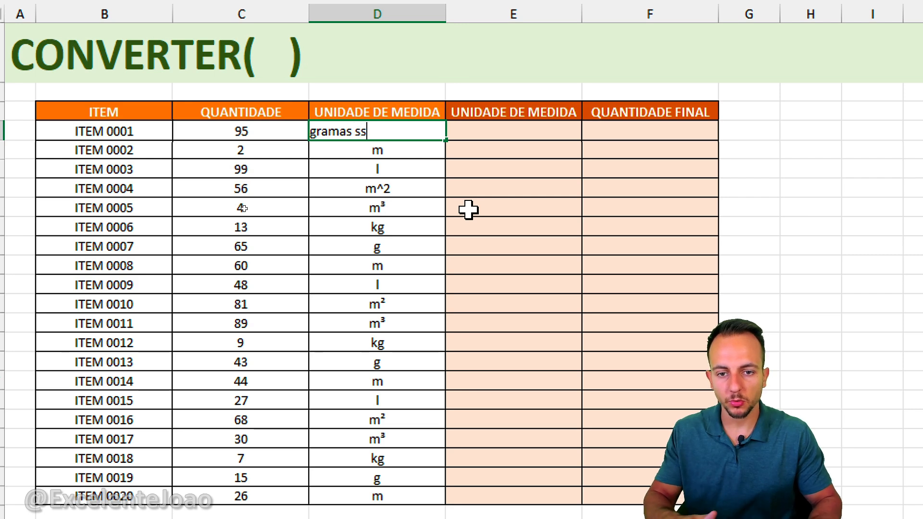
{"action": "key", "text": "Return"}
{"action": "key", "text": "Up"}
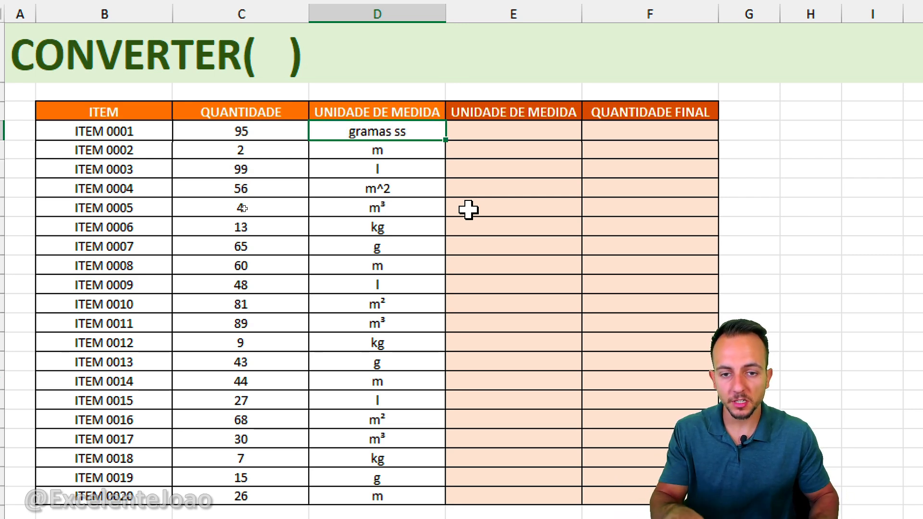
{"action": "type", "text": "g"}
{"action": "key", "text": "Return"}
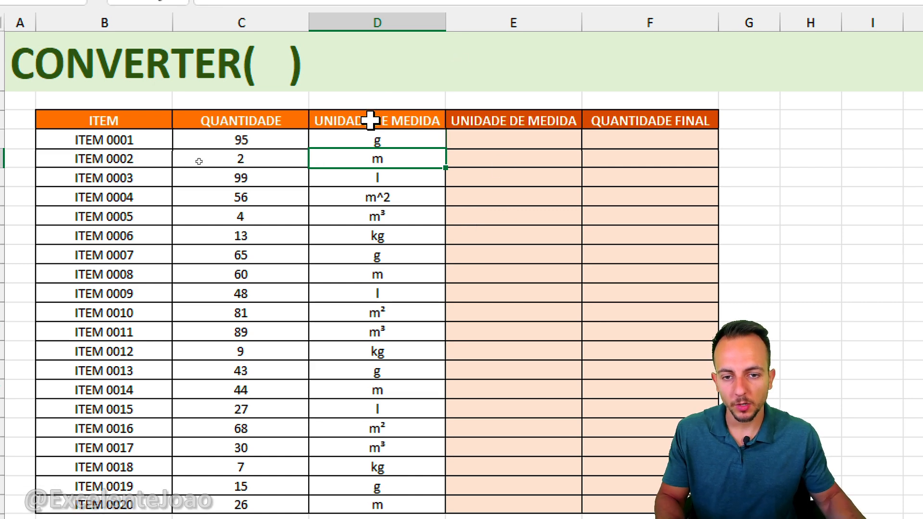
Step: Review the unit abbreviations of ITEM 0001, ITEM 0002 and ITEM 0003 in column D
{"action": "left_click", "coordinate": [405, 131]}
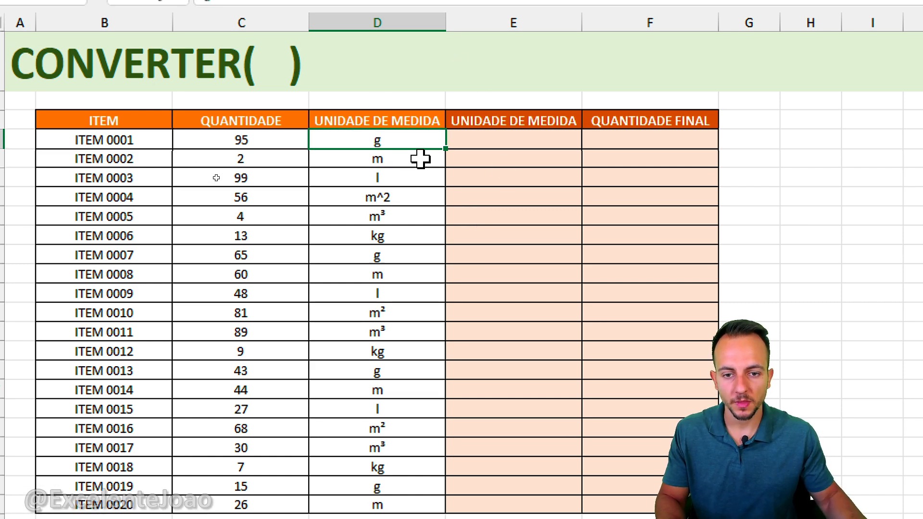
{"action": "left_click", "coordinate": [415, 151]}
{"action": "left_click", "coordinate": [414, 182]}
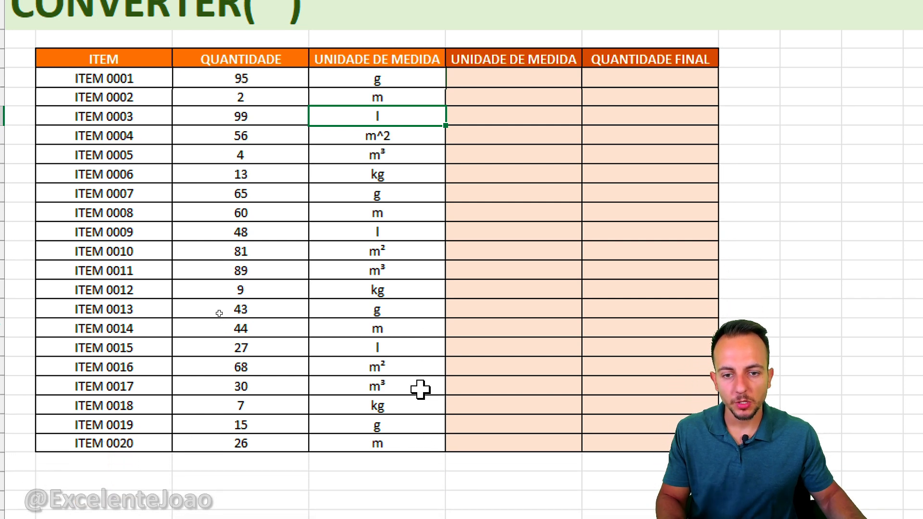
Step: Try m² as the unit of measure for ITEM 0004, and box the superscript with the screen pen
{"action": "left_click", "coordinate": [409, 139]}
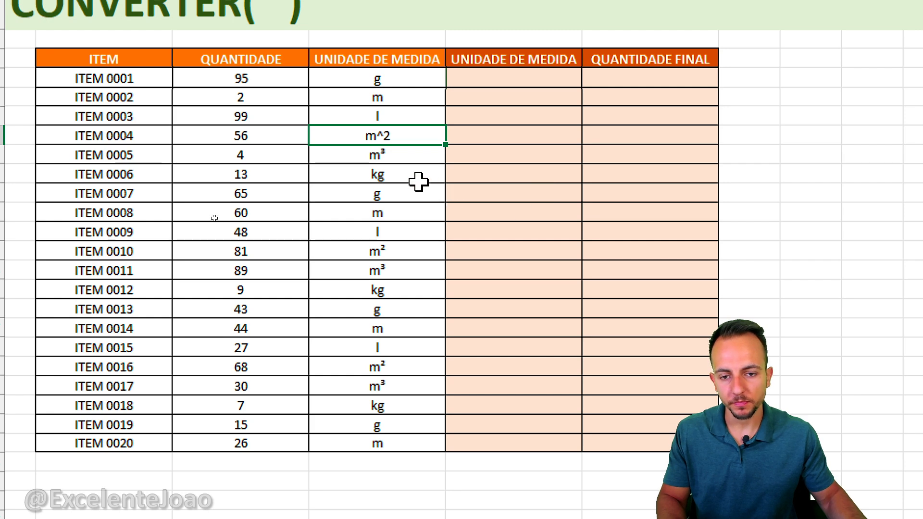
{"action": "key", "text": "ctrl+2"}
{"action": "key", "text": "Escape"}
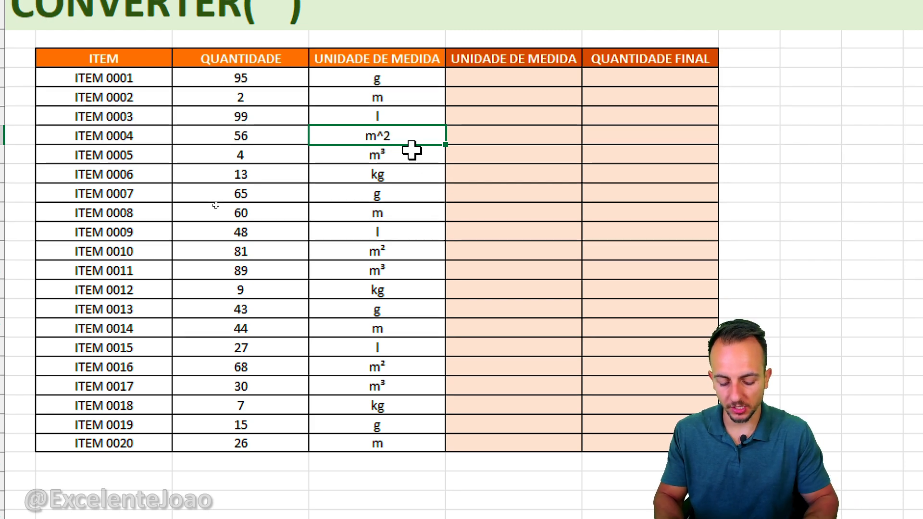
{"action": "type", "text": "m²"}
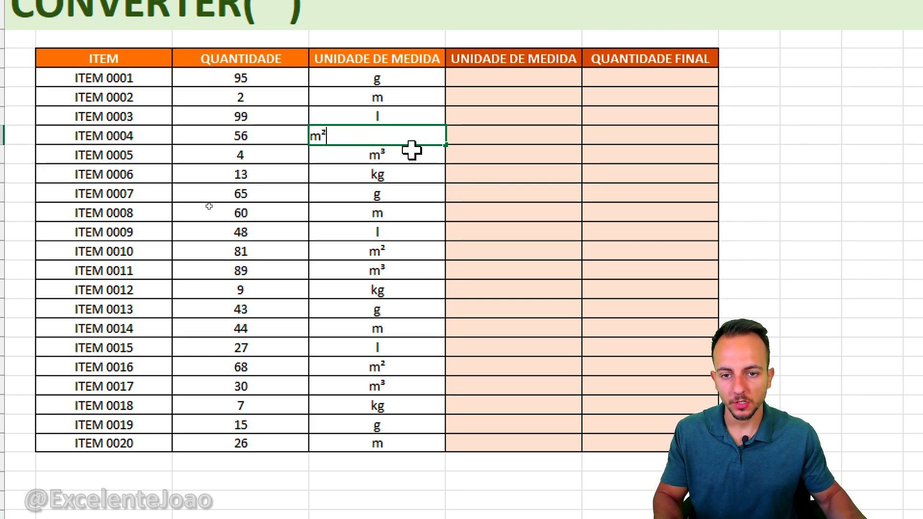
{"action": "key", "text": "ctrl+2"}
{"action": "left_click_drag", "start_coordinate": [312, 108], "coordinate": [335, 145]}
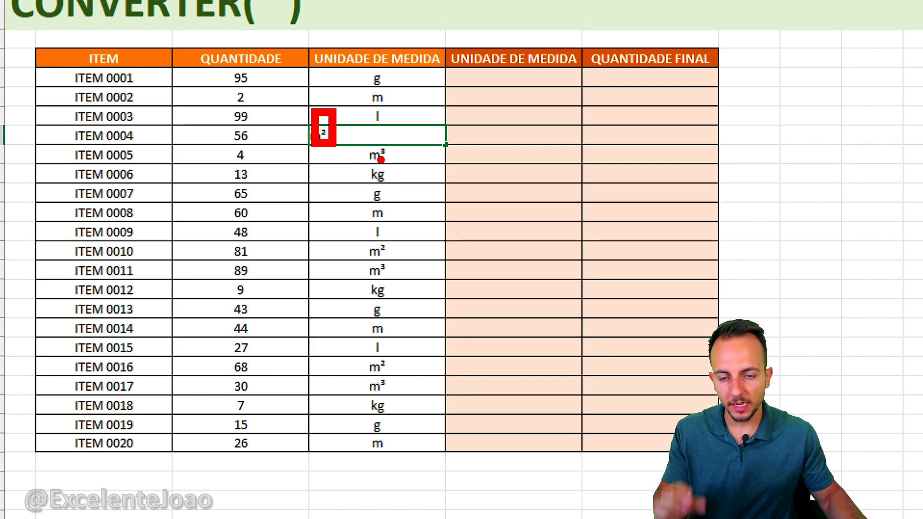
{"action": "key", "text": "Escape"}
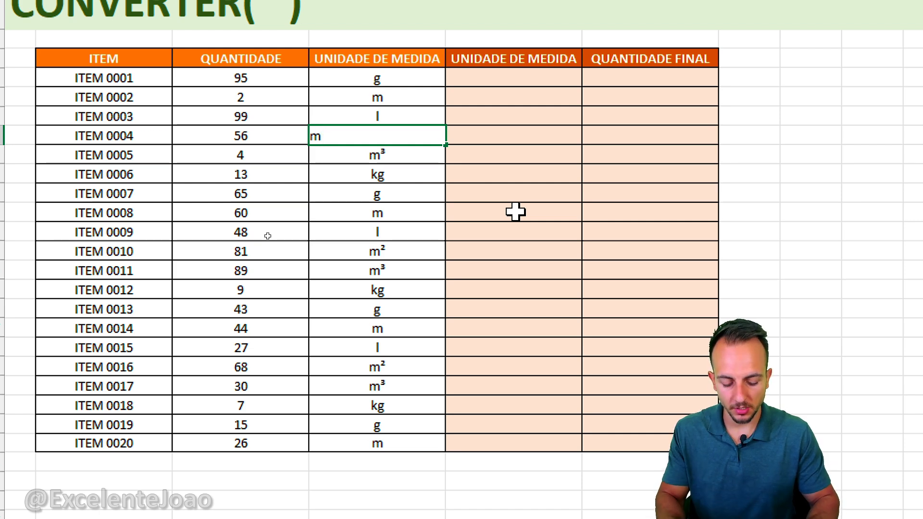
Step: Enter m^2 as the unit of measure for ITEM 0004, sketching an enlarged caret with the screen pen along the way
{"action": "key", "text": "BackSpace"}
{"action": "key", "text": "ctrl+2"}
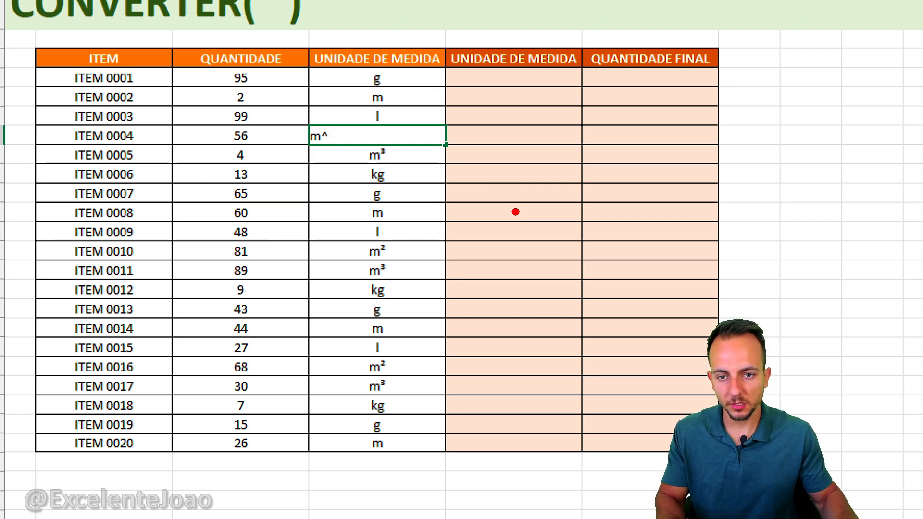
{"action": "left_click_drag", "start_coordinate": [320, 237], "coordinate": [359, 233]}
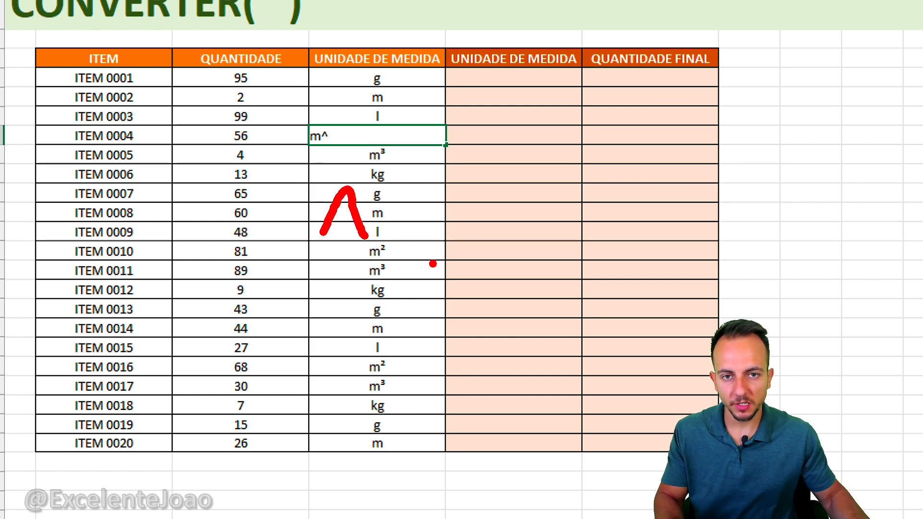
{"action": "key", "text": "Escape"}
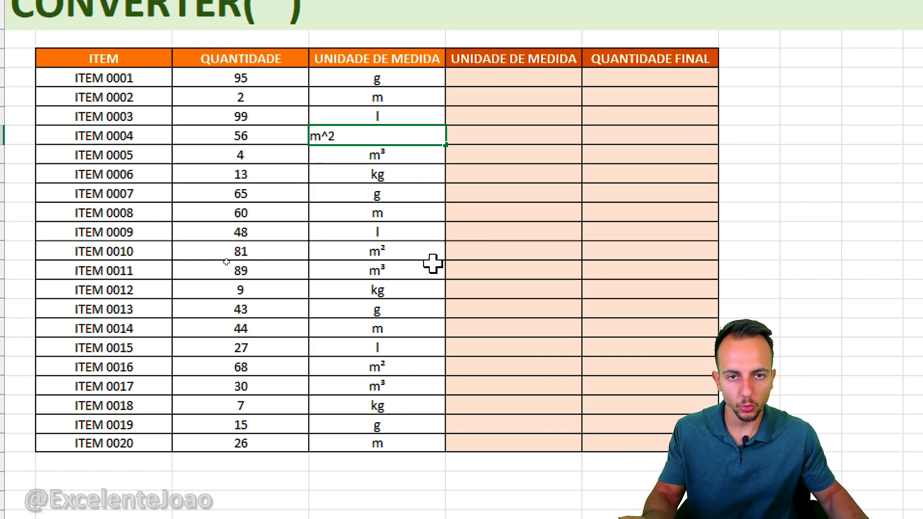
{"action": "type", "text": "2"}
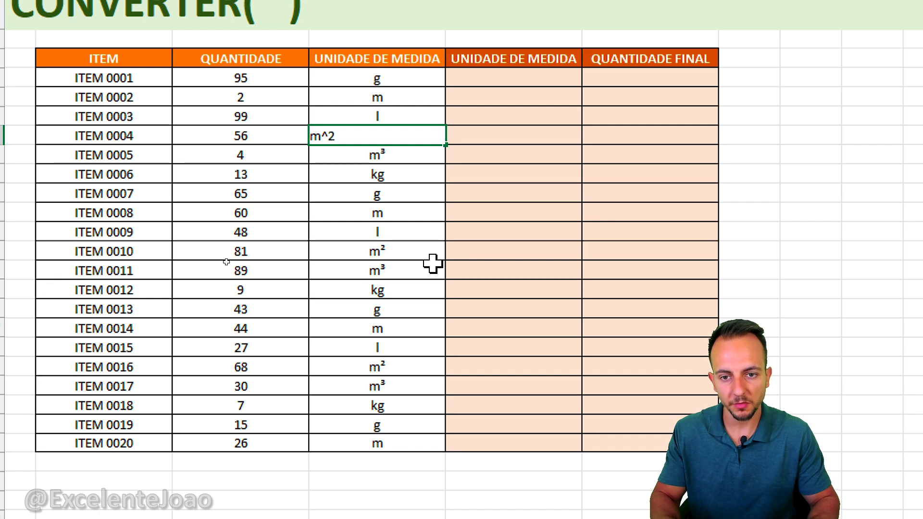
{"action": "key", "text": "Return"}
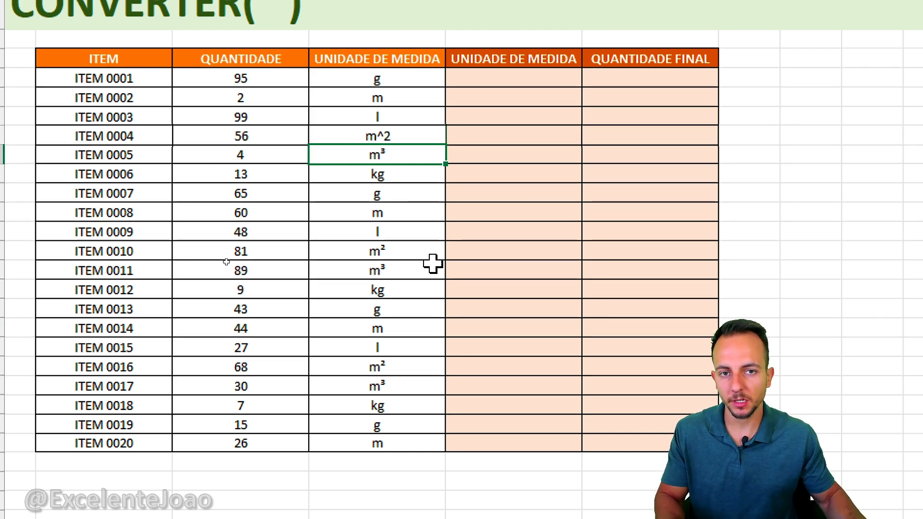
Step: Mark the m³ unit of ITEM 0005 with a red box and arrow, and replace it with m^3
{"action": "left_click_drag", "start_coordinate": [360, 136], "coordinate": [360, 135]}
{"action": "left_click_drag", "start_coordinate": [406, 189], "coordinate": [432, 231]}
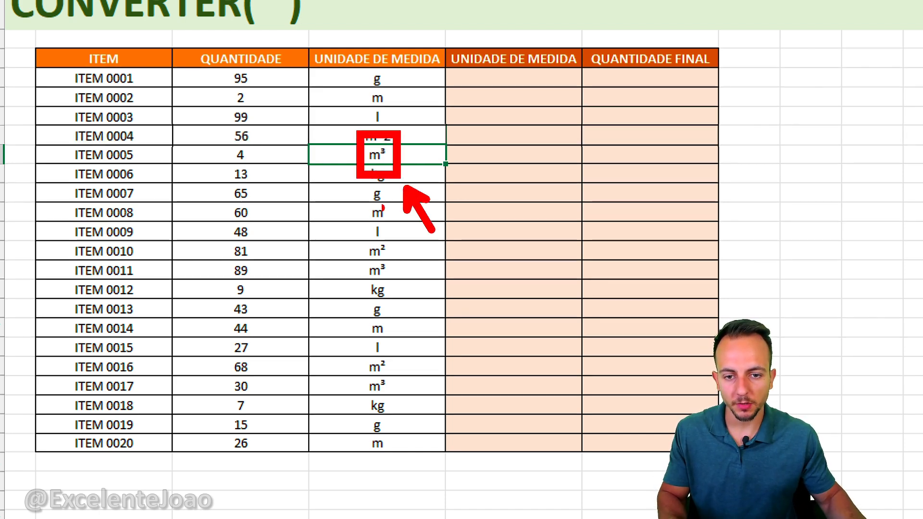
{"action": "left_click_drag", "start_coordinate": [384, 198], "coordinate": [420, 175]}
{"action": "key", "text": "Escape"}
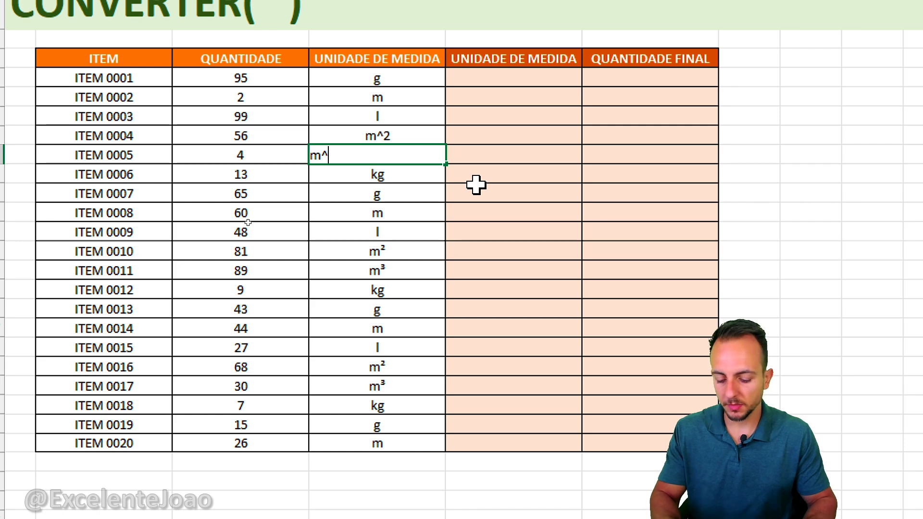
{"action": "key", "text": "Return"}
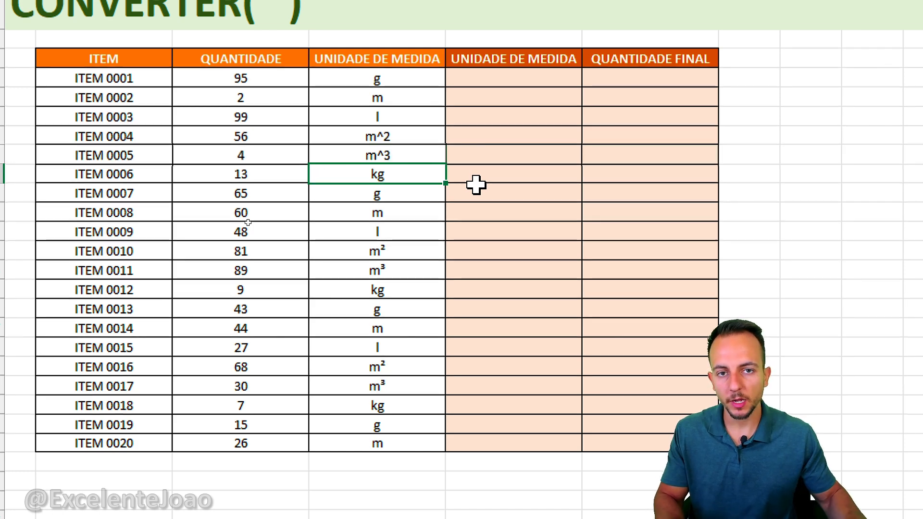
{"action": "left_click", "coordinate": [433, 150]}
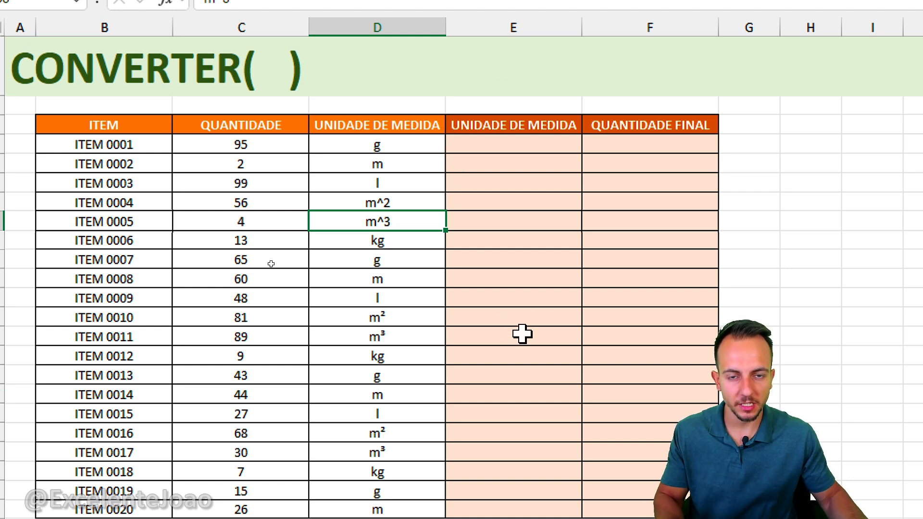
Step: Enter kg as the target unit of measure for ITEM 0001 in E4
{"action": "left_click", "coordinate": [522, 144]}
{"action": "left_click", "coordinate": [385, 146]}
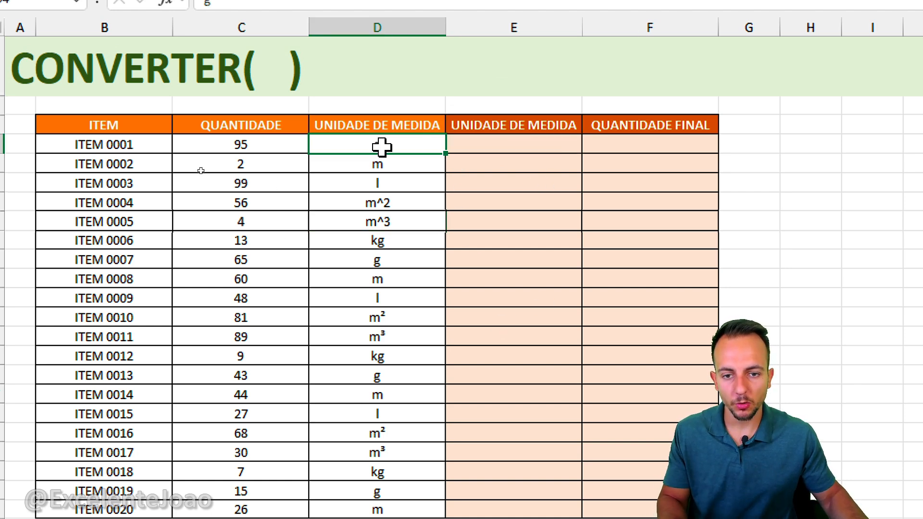
{"action": "left_click", "coordinate": [481, 146]}
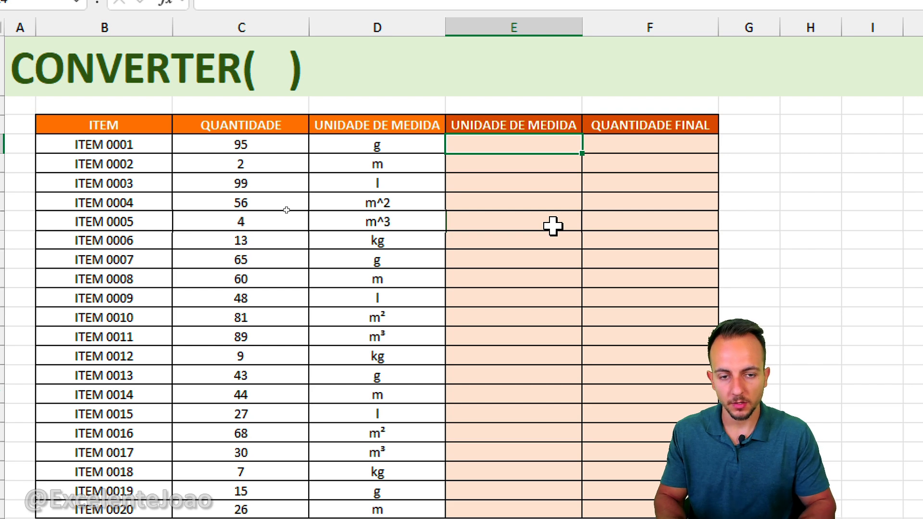
{"action": "type", "text": "kg"}
{"action": "key", "text": "Return"}
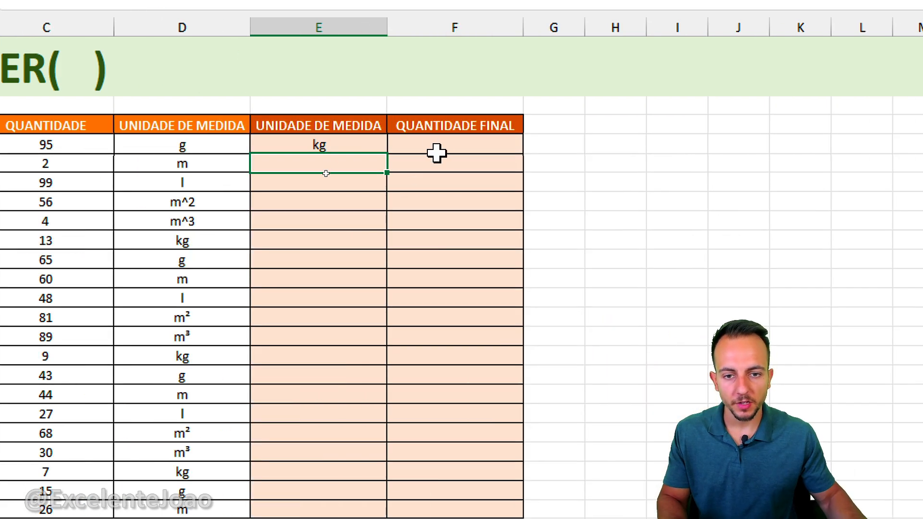
Step: Start a CONVERTER formula in F4 with quantity C4 as the number and D4 as the source unit
{"action": "left_click", "coordinate": [622, 142]}
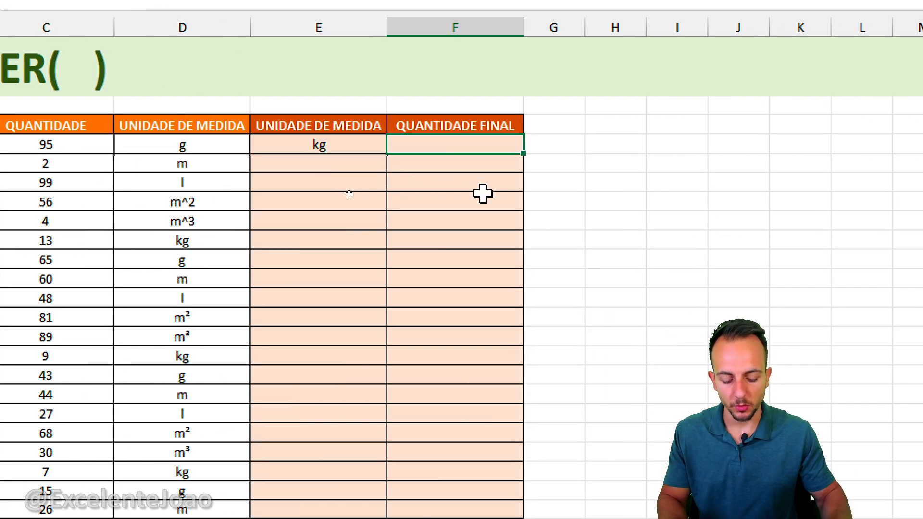
{"action": "type", "text": "=conver"}
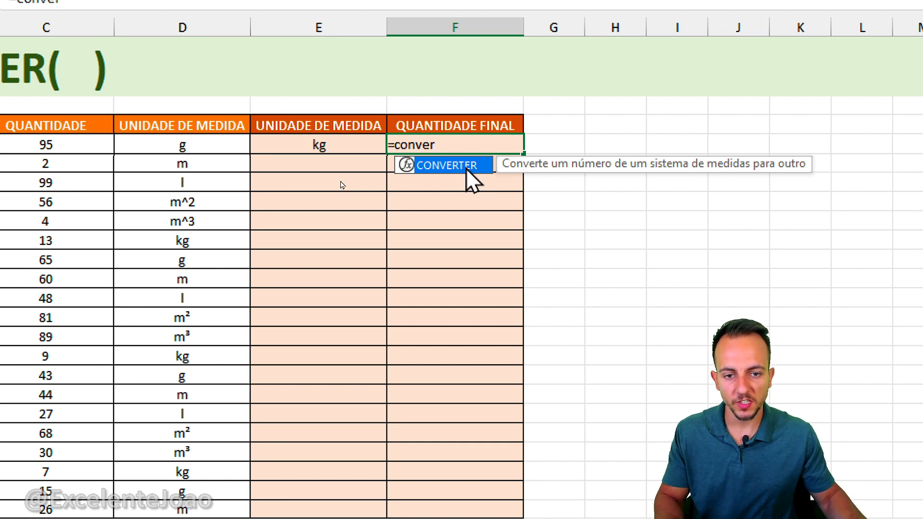
{"action": "double_click", "coordinate": [466, 166]}
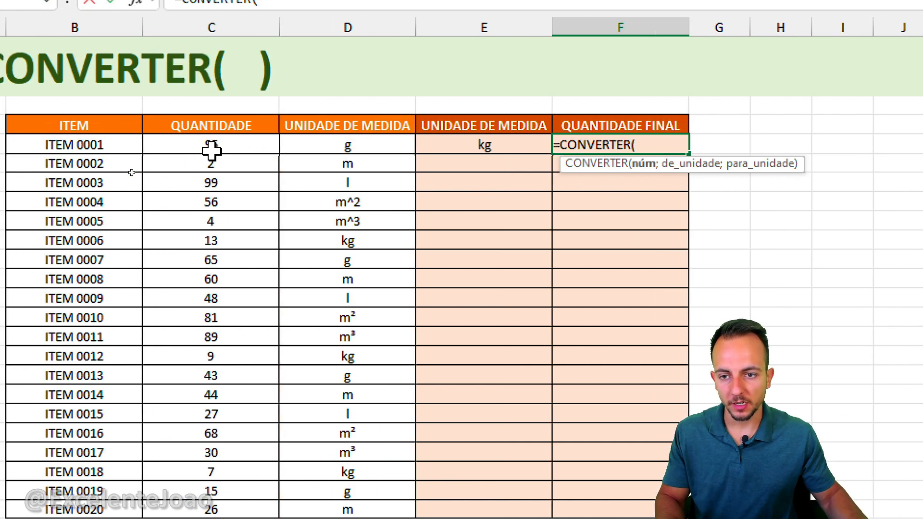
{"action": "left_click", "coordinate": [46, 147]}
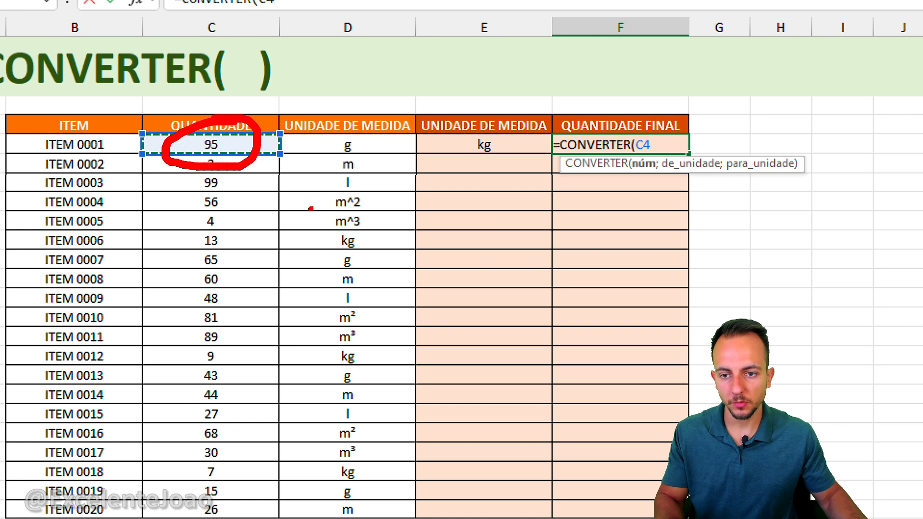
{"action": "type", "text": ";"}
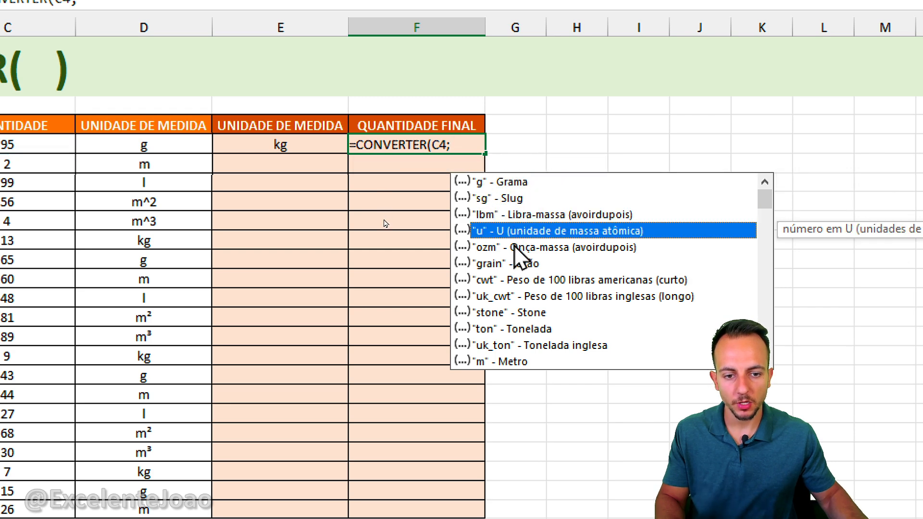
{"action": "scroll", "coordinate": [763, 210], "scroll_direction": "down", "scroll_amount": 1}
{"action": "left_click_drag", "start_coordinate": [763, 211], "coordinate": [758, 189]}
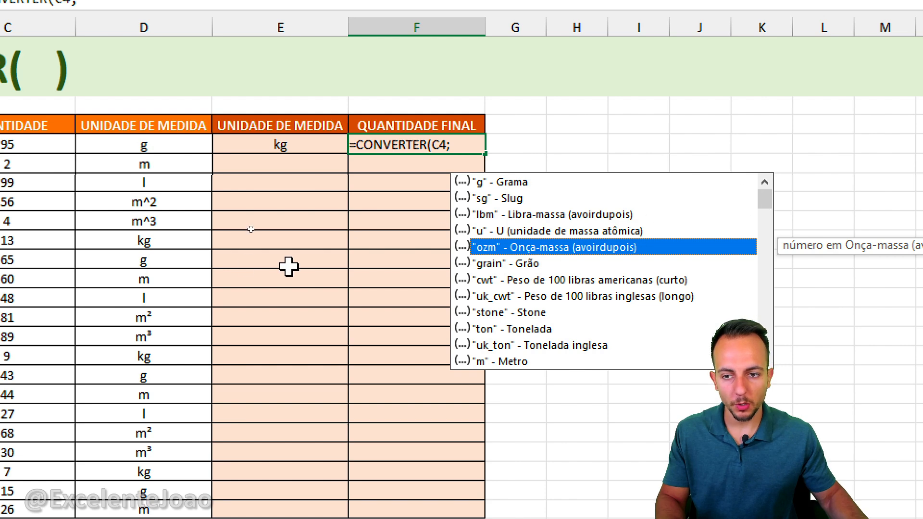
{"action": "left_click", "coordinate": [170, 150]}
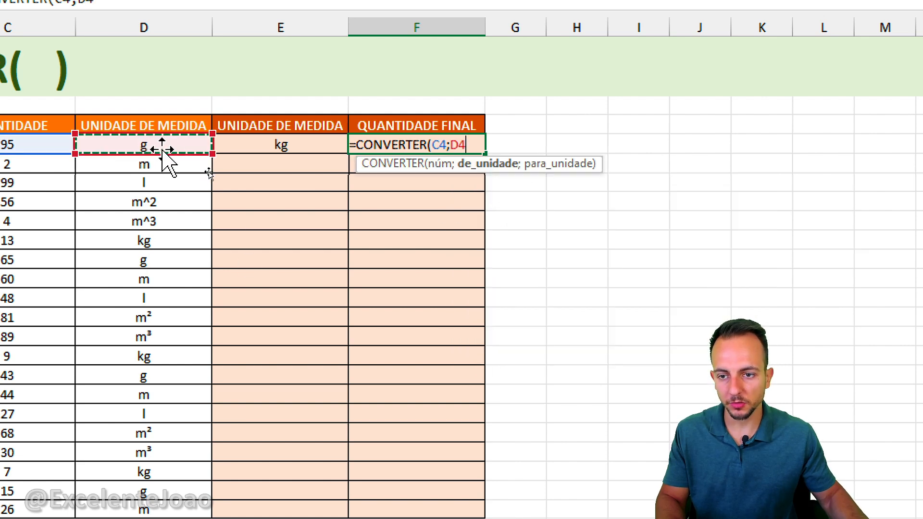
{"action": "type", "text": ";"}
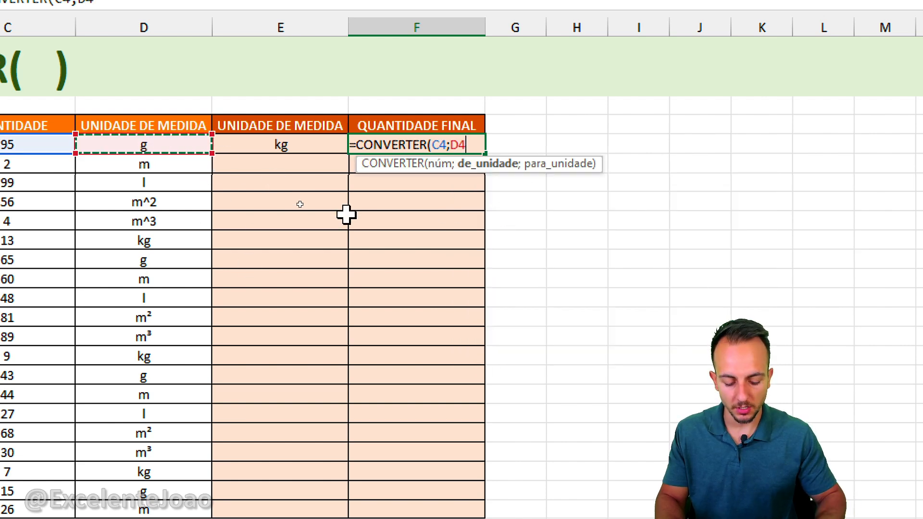
Step: Point pen arrows at the g and kg units of ITEM 0001, and complete the formula with E4 as target unit
{"action": "key", "text": "ctrl+2"}
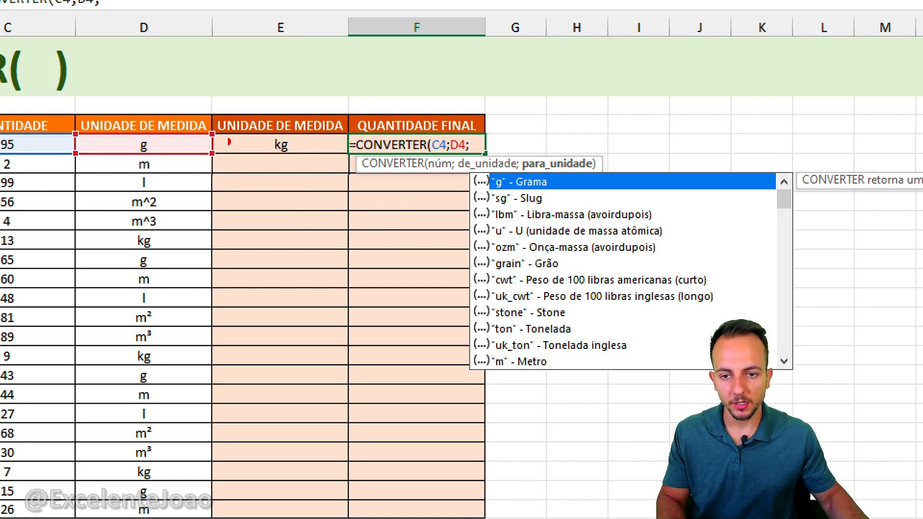
{"action": "left_click_drag", "start_coordinate": [172, 133], "coordinate": [198, 75]}
{"action": "left_click_drag", "start_coordinate": [306, 130], "coordinate": [354, 86]}
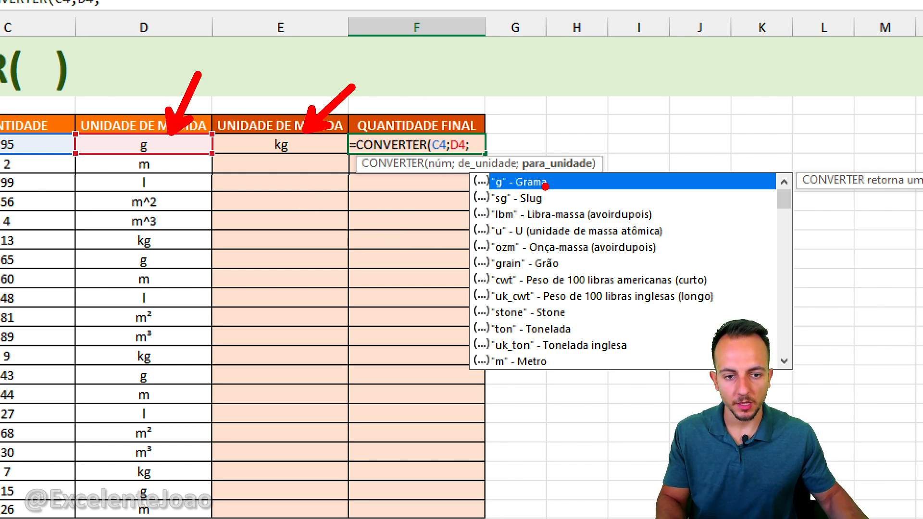
{"action": "key", "text": "Escape"}
{"action": "mouse_move", "coordinate": [787, 195]}
{"action": "left_mouse_down"}
{"action": "mouse_move", "coordinate": [791, 330]}
{"action": "mouse_move", "coordinate": [799, 181]}
{"action": "left_mouse_up"}
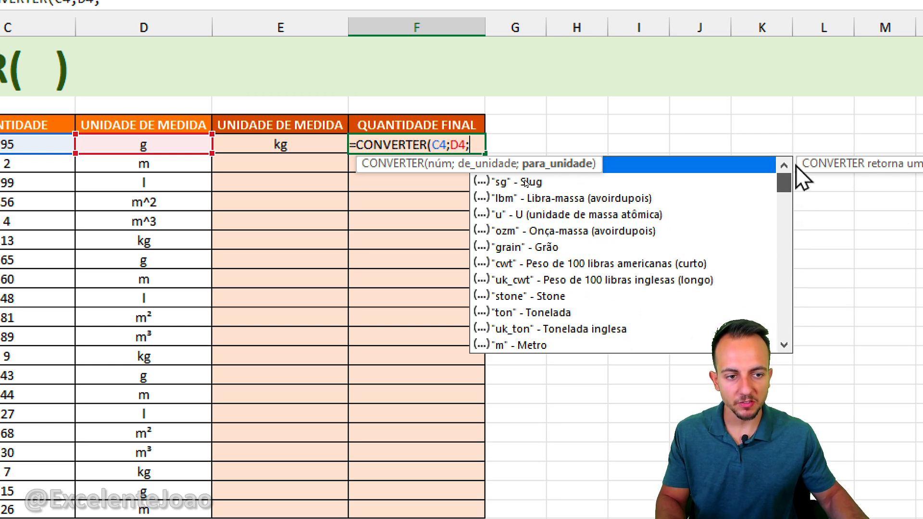
{"action": "left_click", "coordinate": [266, 148]}
{"action": "key", "text": "Return"}
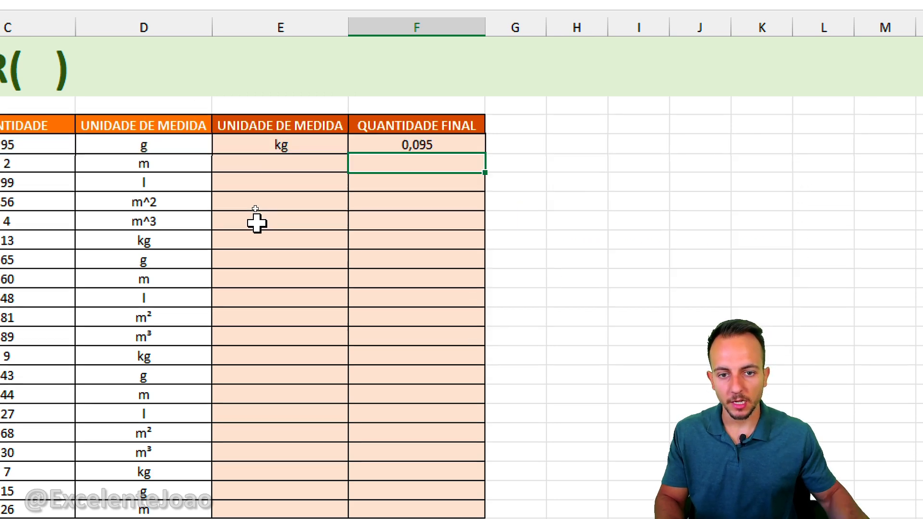
Step: Annotate ITEM 0001 with the screen pen: box its quantity and g, draw an arrow to kg, and underline the final quantity
{"action": "left_click_drag", "start_coordinate": [63, 123], "coordinate": [109, 164]}
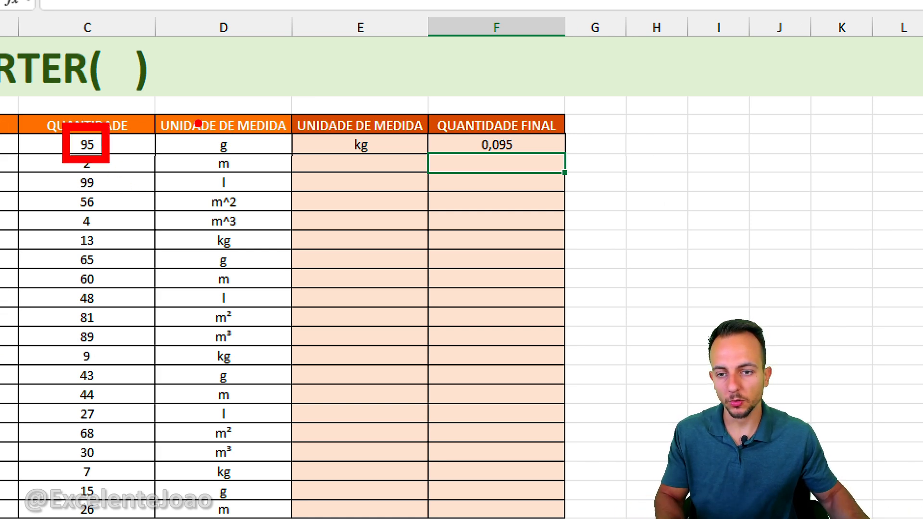
{"action": "left_click_drag", "start_coordinate": [198, 131], "coordinate": [244, 160]}
{"action": "mouse_move", "coordinate": [235, 165]}
{"action": "left_mouse_down"}
{"action": "mouse_move", "coordinate": [237, 177]}
{"action": "mouse_move", "coordinate": [353, 161]}
{"action": "left_mouse_up"}
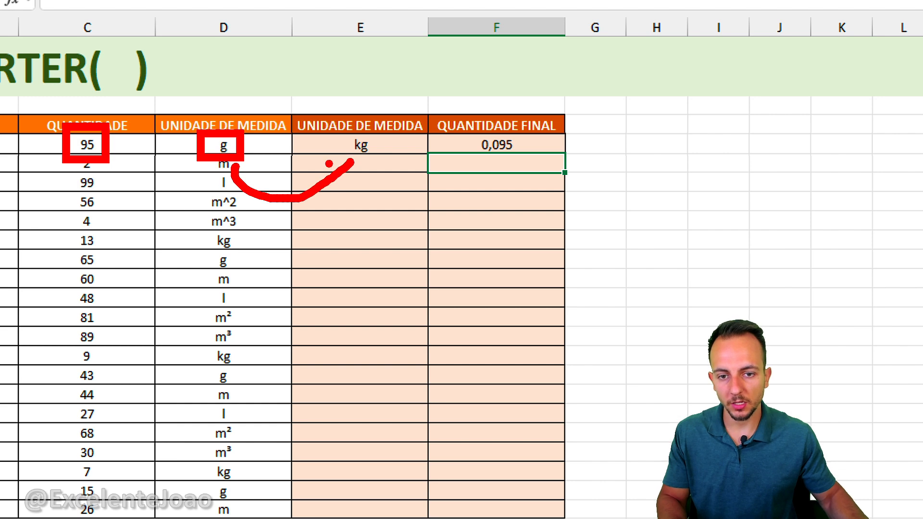
{"action": "left_click_drag", "start_coordinate": [473, 163], "coordinate": [541, 151]}
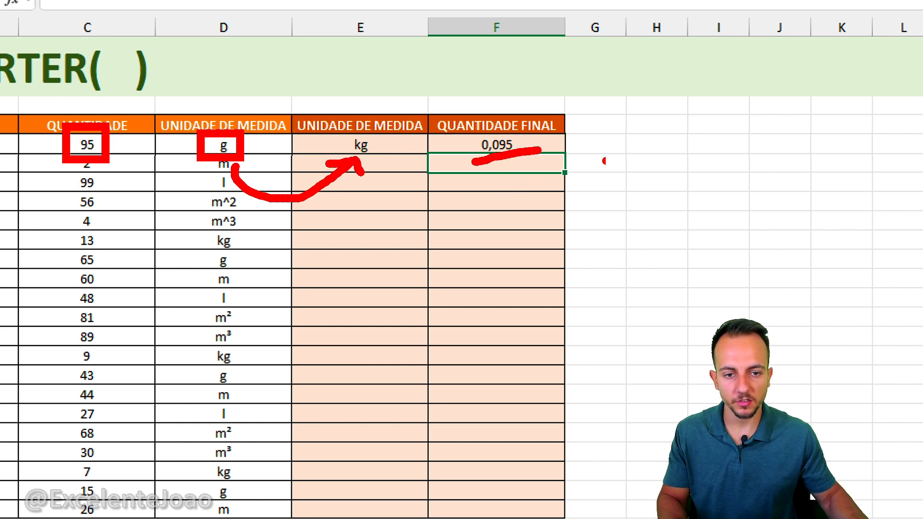
Step: Highlight the QUANTIDADE FINAL column, the QUANTIDADE and source unit columns, and the target unit column to review the table
{"action": "left_click_drag", "start_coordinate": [482, 146], "coordinate": [469, 473]}
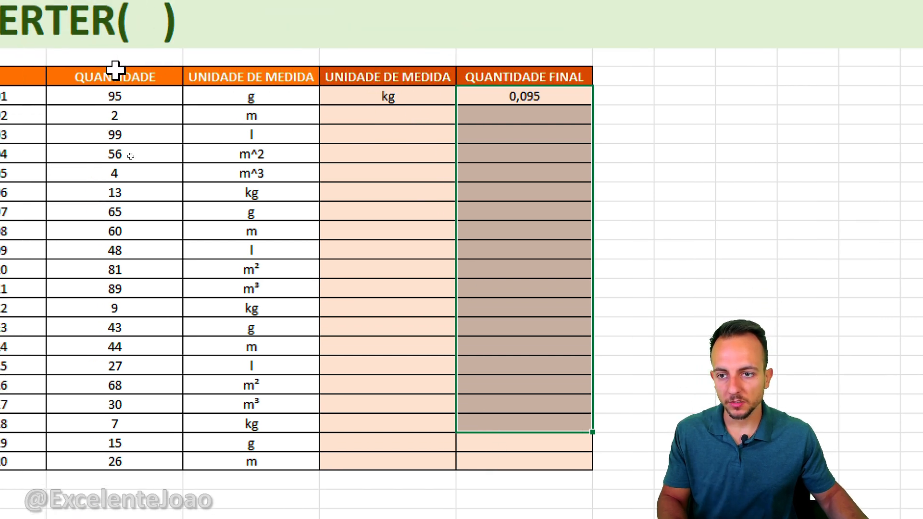
{"action": "left_click_drag", "start_coordinate": [87, 121], "coordinate": [209, 445]}
{"action": "left_click_drag", "start_coordinate": [236, 396], "coordinate": [238, 426]}
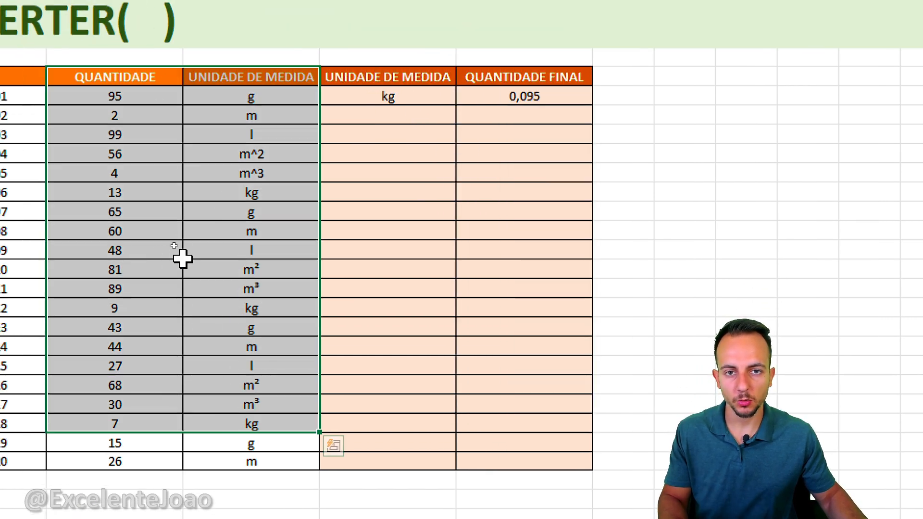
{"action": "left_click", "coordinate": [469, 211]}
{"action": "left_click_drag", "start_coordinate": [399, 96], "coordinate": [410, 284]}
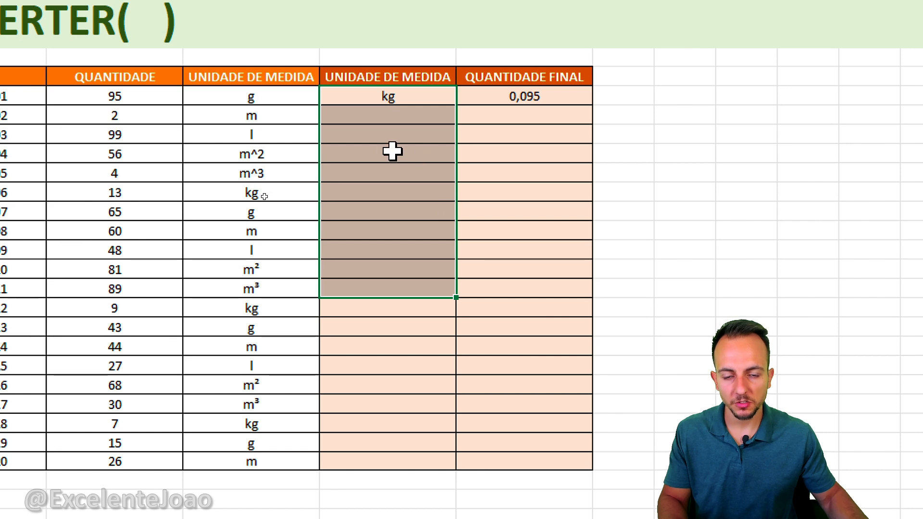
Step: Enter a CONVERTER formula in F5 that converts 100 from "g" to "ton", and mark its result with the screen pen
{"action": "left_click_drag", "start_coordinate": [307, 101], "coordinate": [413, 250]}
{"action": "left_click", "coordinate": [509, 212]}
{"action": "left_click", "coordinate": [536, 118]}
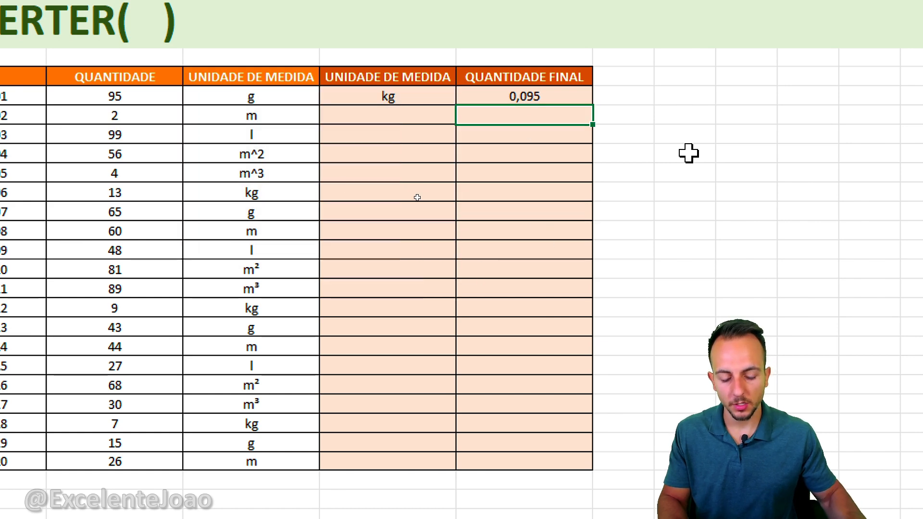
{"action": "type", "text": "=conver"}
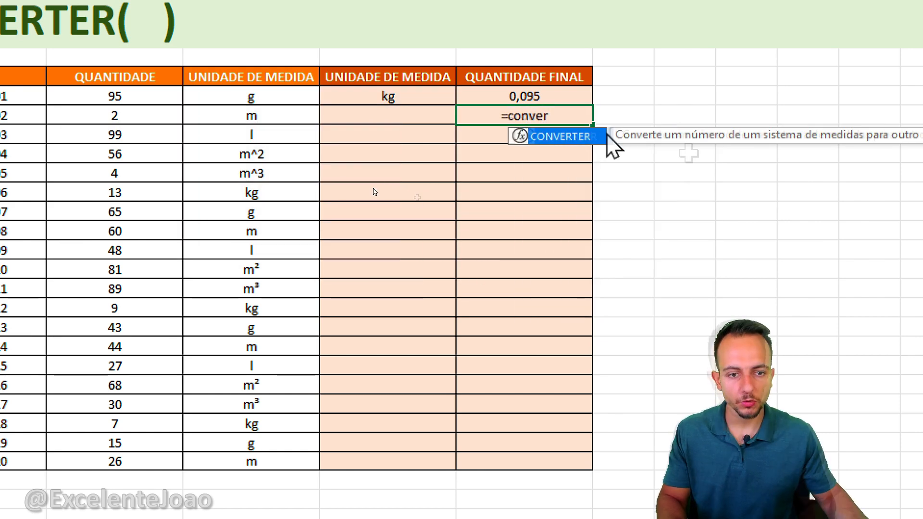
{"action": "double_click", "coordinate": [572, 137]}
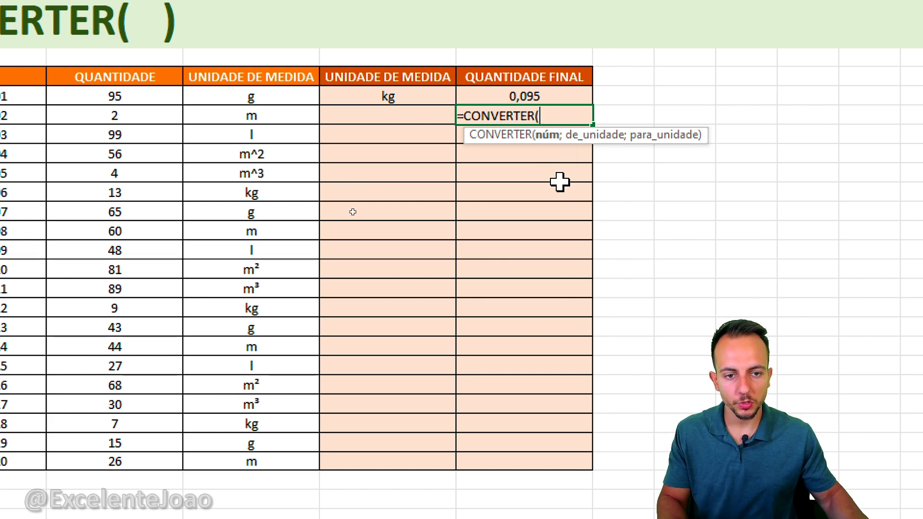
{"action": "type", "text": "100;"}
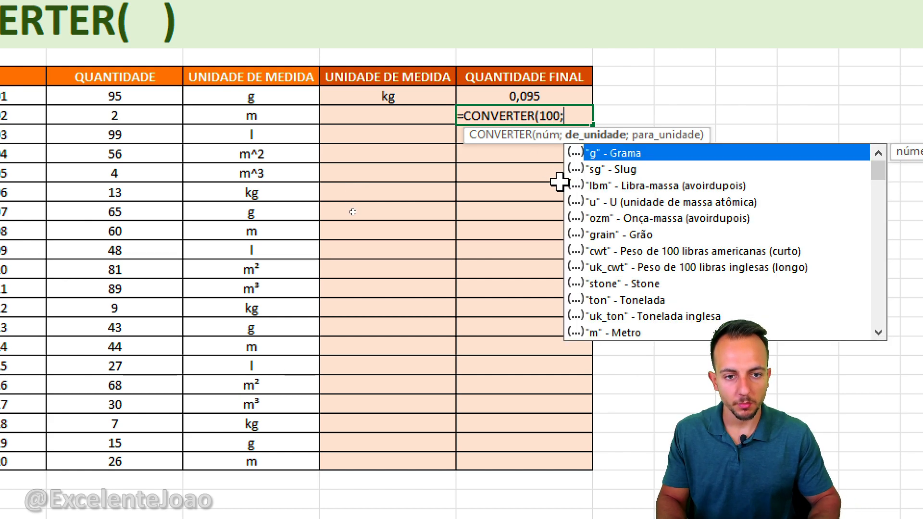
{"action": "double_click", "coordinate": [622, 154]}
{"action": "type", "text": ";"}
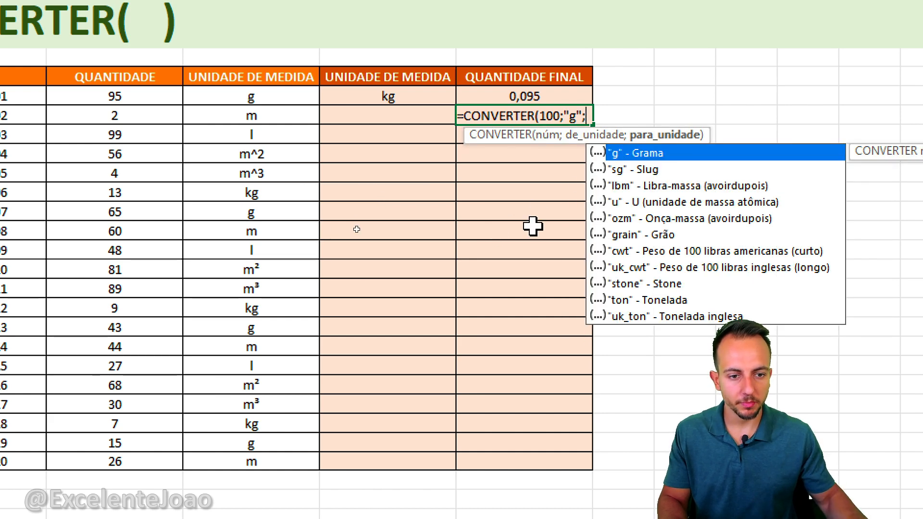
{"action": "left_click", "coordinate": [627, 300]}
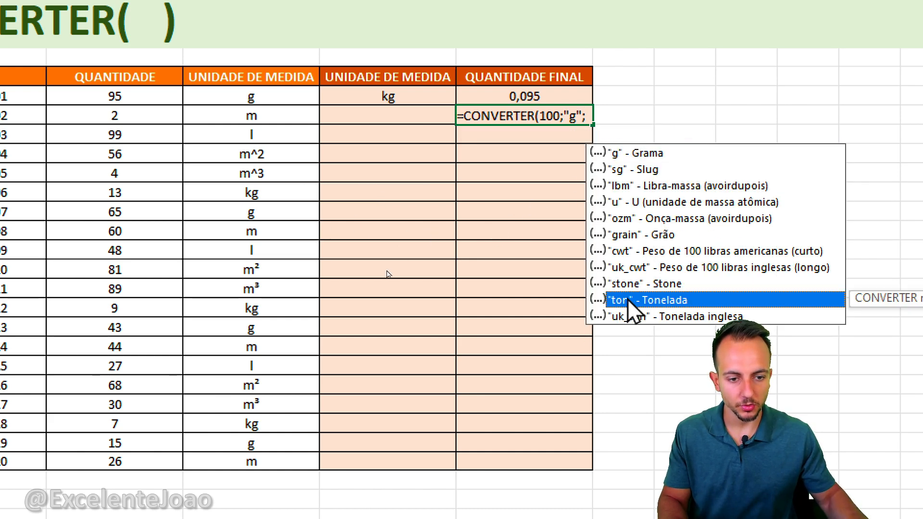
{"action": "double_click", "coordinate": [627, 300]}
{"action": "key", "text": "Return"}
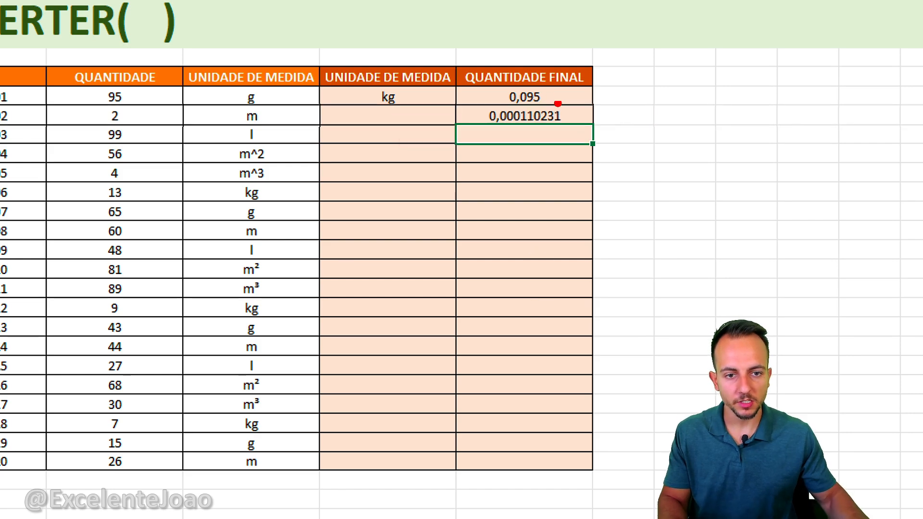
{"action": "mouse_move", "coordinate": [481, 128]}
{"action": "left_mouse_down"}
{"action": "mouse_move", "coordinate": [592, 128]}
{"action": "mouse_move", "coordinate": [529, 143]}
{"action": "left_mouse_up"}
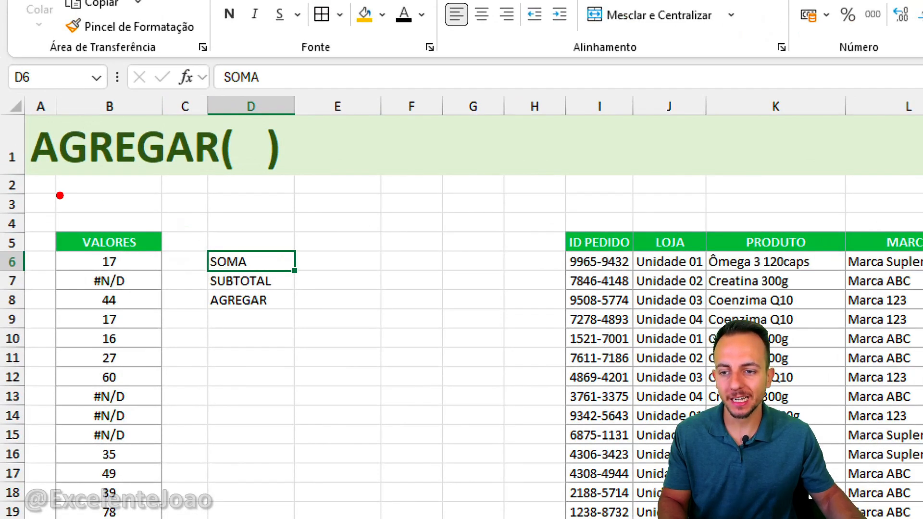
Step: On the AGREGAR sheet, underline the title with the screen pen, point out SOMA and SUBTOTAL with arrows and a box, and clear the drawings
{"action": "left_click_drag", "start_coordinate": [29, 156], "coordinate": [165, 155]}
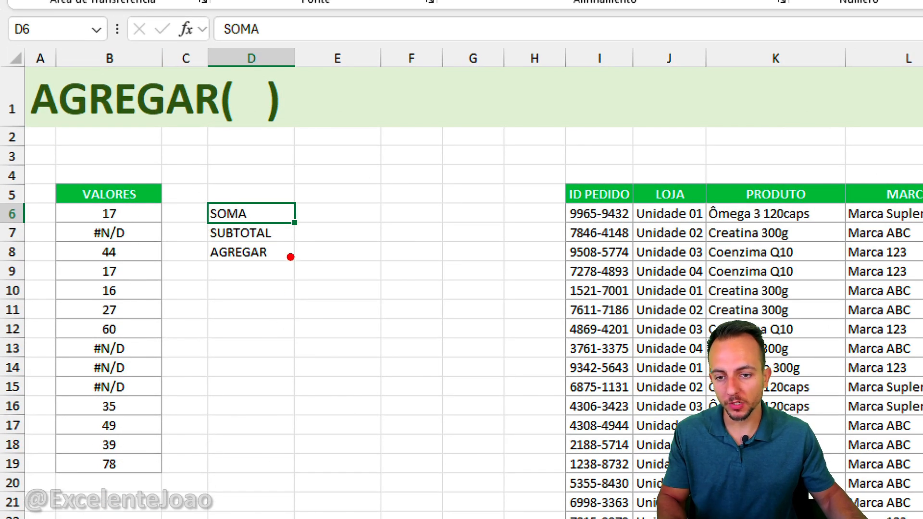
{"action": "left_click_drag", "start_coordinate": [259, 214], "coordinate": [312, 166]}
{"action": "left_click_drag", "start_coordinate": [284, 229], "coordinate": [346, 202]}
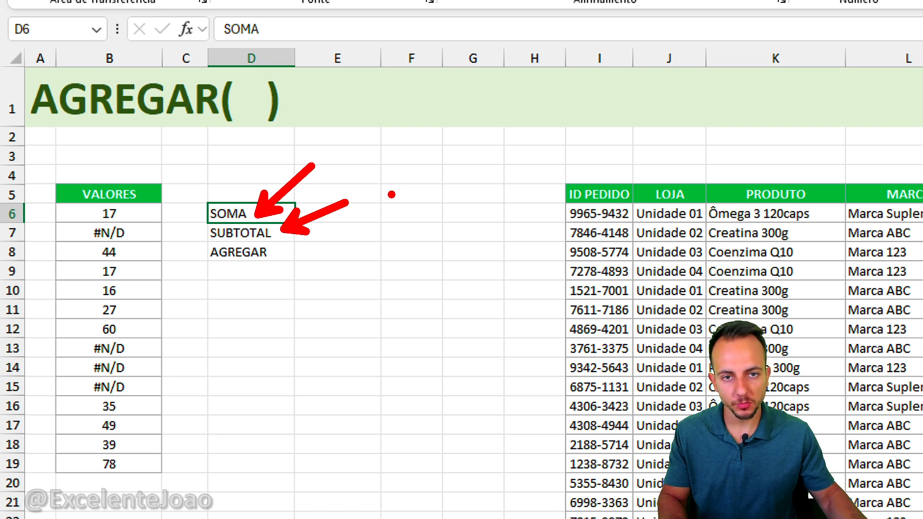
{"action": "key", "text": "ctrl+z"}
{"action": "key", "text": "ctrl+z"}
{"action": "mouse_move", "coordinate": [193, 195]}
{"action": "left_mouse_down"}
{"action": "mouse_move", "coordinate": [239, 227]}
{"action": "mouse_move", "coordinate": [288, 243]}
{"action": "left_mouse_up"}
{"action": "mouse_move", "coordinate": [290, 254]}
{"action": "left_mouse_down"}
{"action": "mouse_move", "coordinate": [356, 297]}
{"action": "mouse_move", "coordinate": [337, 226]}
{"action": "left_mouse_up"}
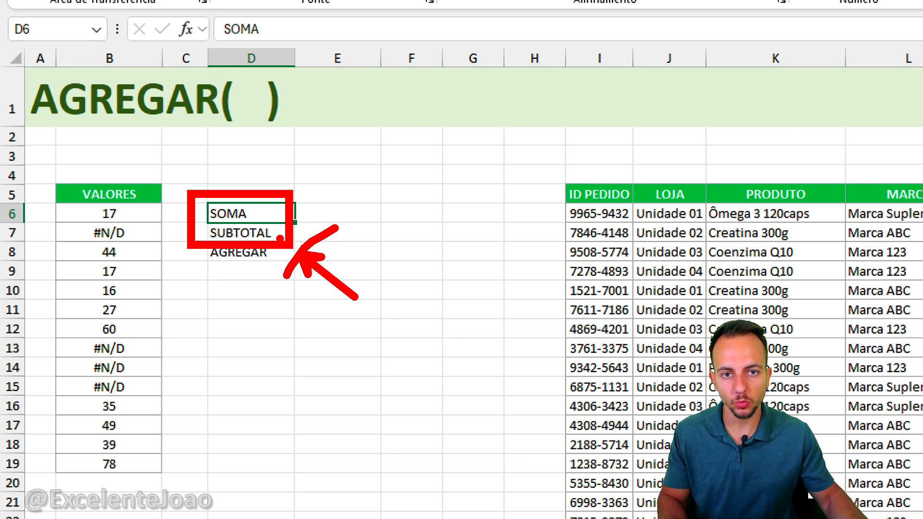
{"action": "key", "text": "Escape"}
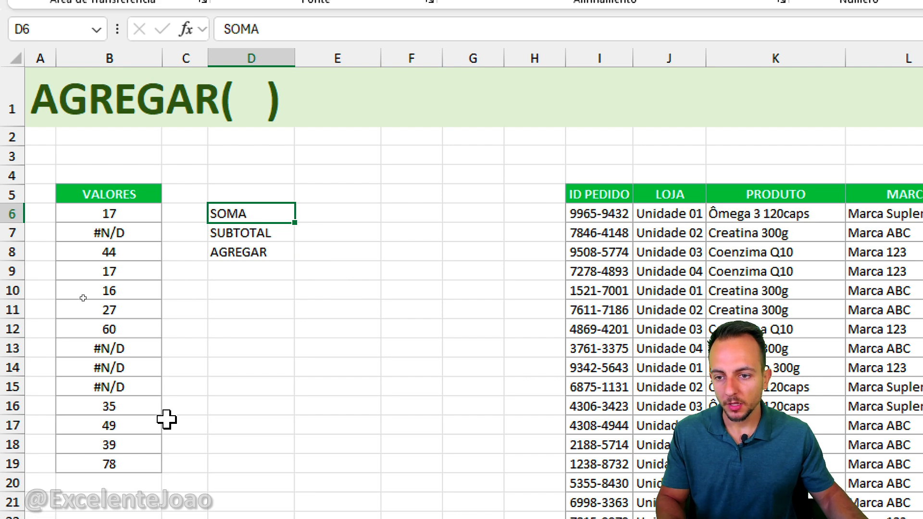
Step: Box the VALORES and function label area, and mark the VALORES column and its #N/D entries with the screen pen, clearing the drawings
{"action": "key", "text": "ctrl+2"}
{"action": "left_click_drag", "start_coordinate": [40, 153], "coordinate": [327, 444]}
{"action": "left_click_drag", "start_coordinate": [328, 387], "coordinate": [339, 436]}
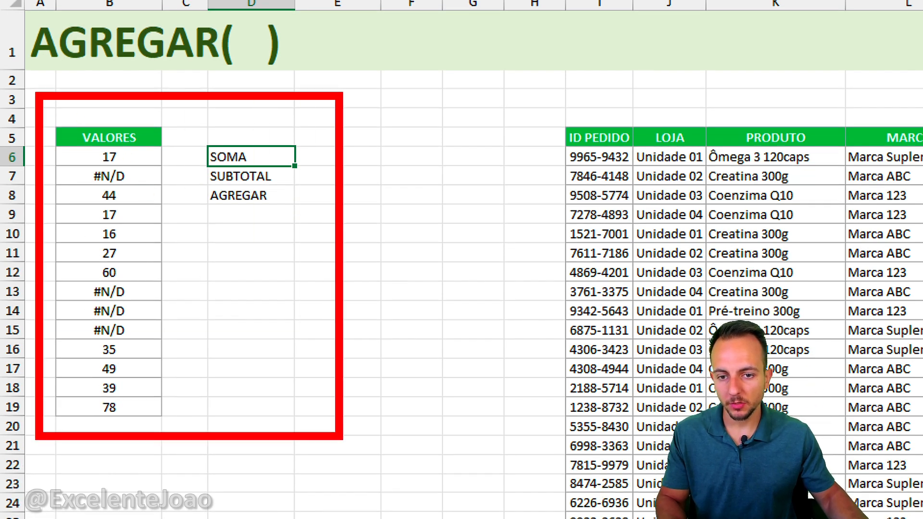
{"action": "key", "text": "Escape"}
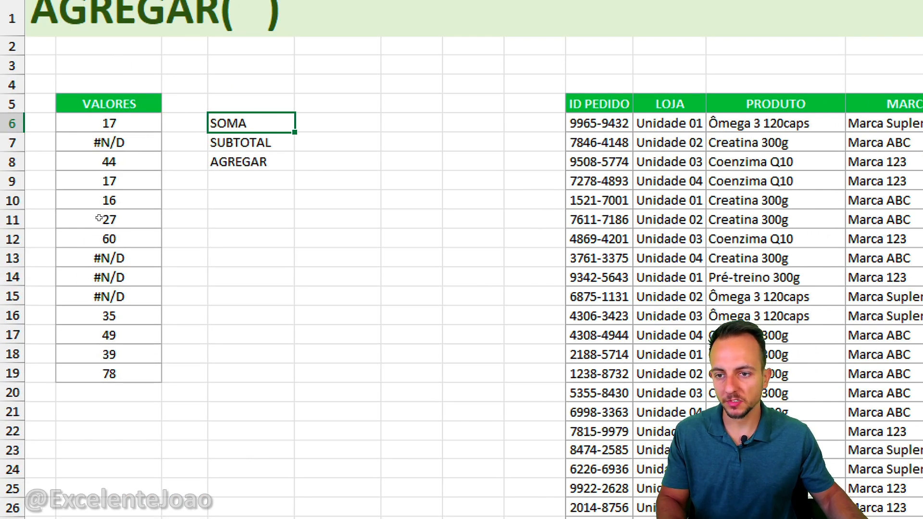
{"action": "mouse_move", "coordinate": [66, 102]}
{"action": "left_mouse_down"}
{"action": "mouse_move", "coordinate": [108, 198]}
{"action": "mouse_move", "coordinate": [146, 395]}
{"action": "mouse_move", "coordinate": [227, 425]}
{"action": "left_mouse_up"}
{"action": "left_click_drag", "start_coordinate": [96, 310], "coordinate": [174, 295]}
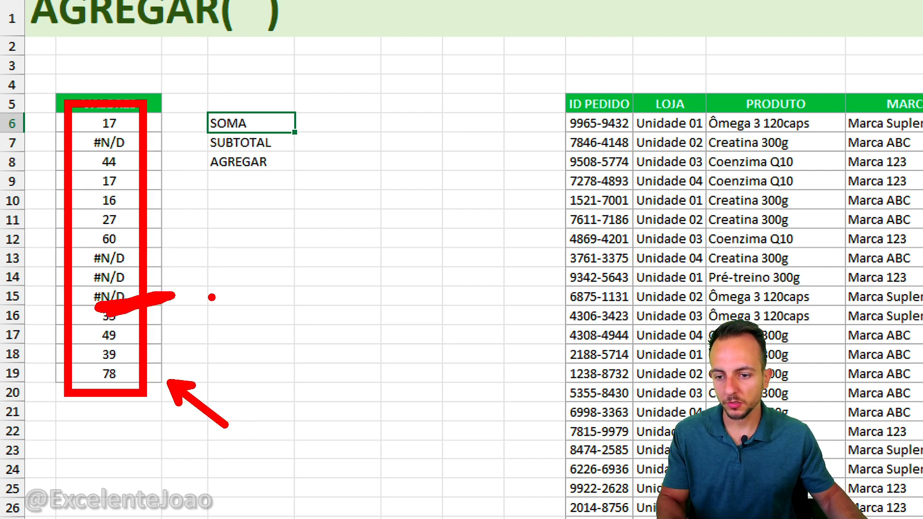
{"action": "key", "text": "Escape"}
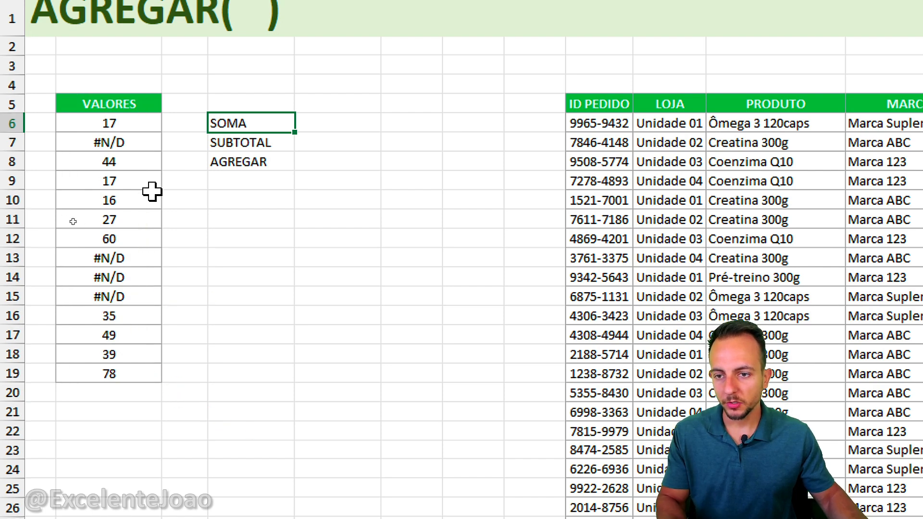
Step: Enter a SOMA formula in E6 that adds the VALORES range B6:B19
{"action": "left_click", "coordinate": [321, 118]}
{"action": "type", "text": "=soma"}
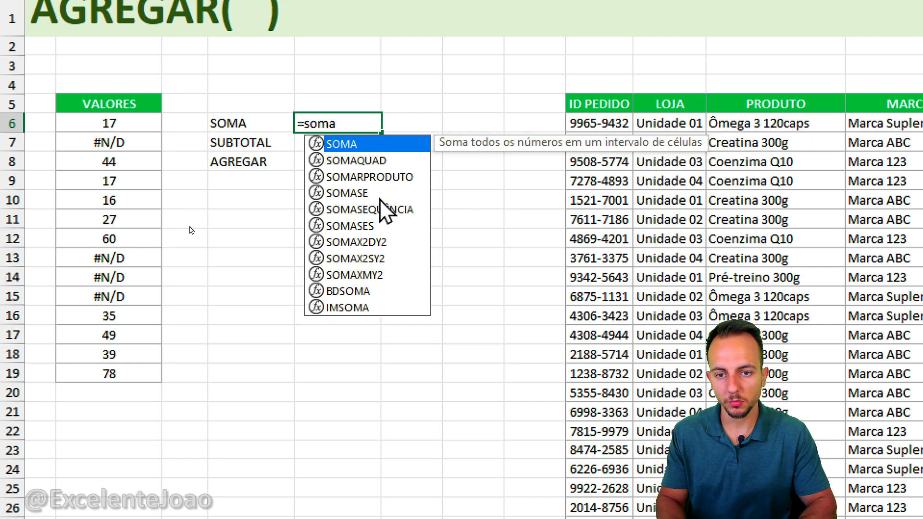
{"action": "double_click", "coordinate": [377, 144]}
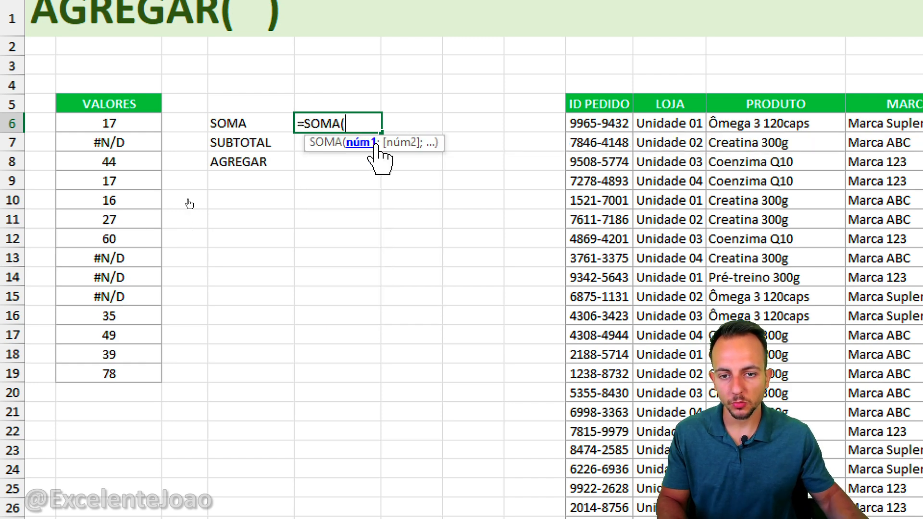
{"action": "left_click_drag", "start_coordinate": [111, 123], "coordinate": [110, 373]}
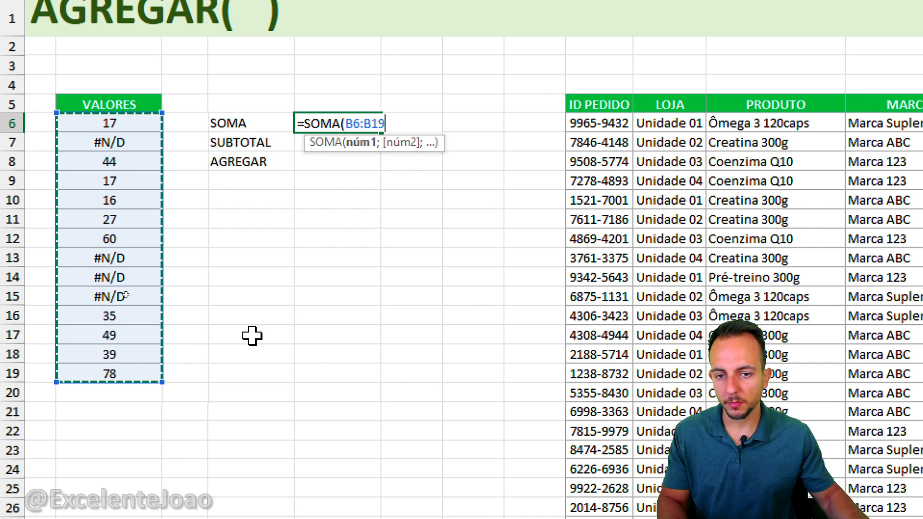
{"action": "key", "text": "Return"}
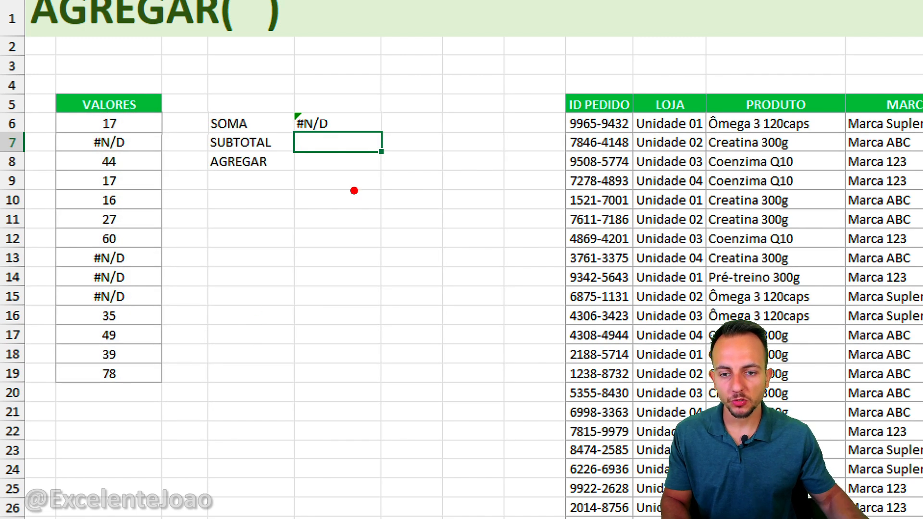
Step: Point a pen arrow at the SOMA result, circle the #N/D entries in the VALORES column, and clear the drawings
{"action": "left_click_drag", "start_coordinate": [328, 142], "coordinate": [373, 191]}
{"action": "left_click_drag", "start_coordinate": [318, 163], "coordinate": [377, 112]}
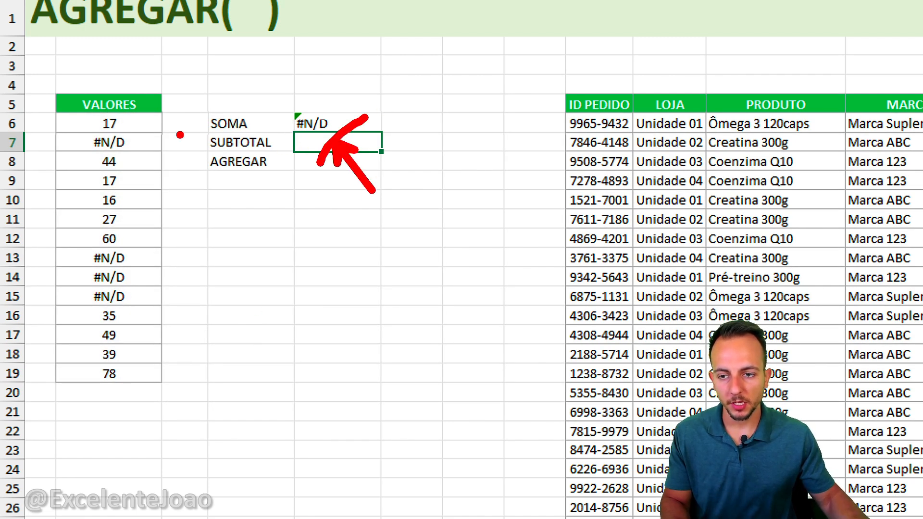
{"action": "mouse_move", "coordinate": [104, 127]}
{"action": "left_mouse_down"}
{"action": "mouse_move", "coordinate": [94, 165]}
{"action": "mouse_move", "coordinate": [118, 133]}
{"action": "left_mouse_up"}
{"action": "mouse_move", "coordinate": [103, 242]}
{"action": "left_mouse_down"}
{"action": "mouse_move", "coordinate": [145, 319]}
{"action": "mouse_move", "coordinate": [113, 251]}
{"action": "left_mouse_up"}
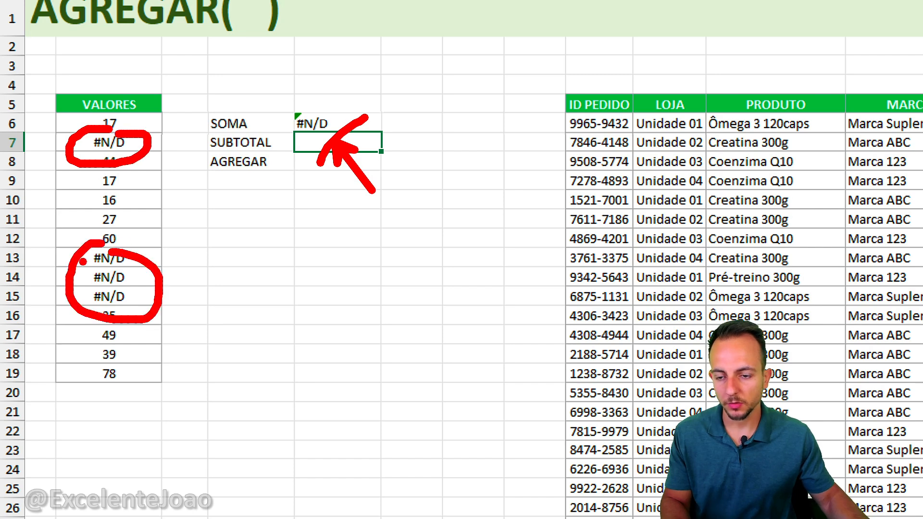
{"action": "key", "text": "Escape"}
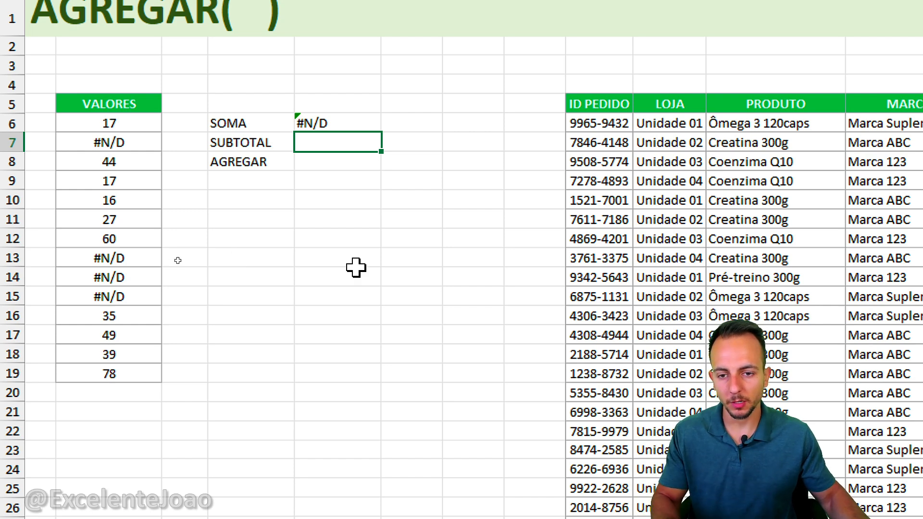
Step: Enter a SUBTOTAL formula in E7 with function 9 - SOMA over the VALORES range B6:B19
{"action": "type", "text": "subto"}
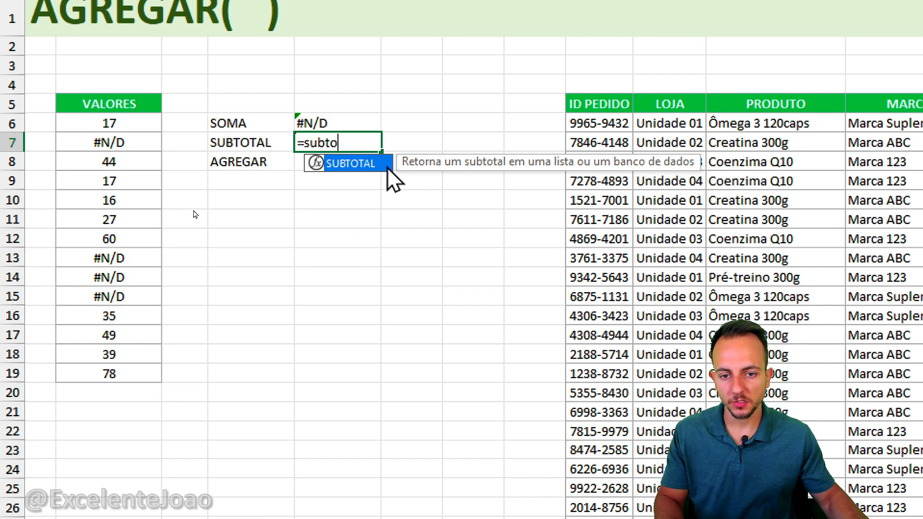
{"action": "key", "text": "Tab"}
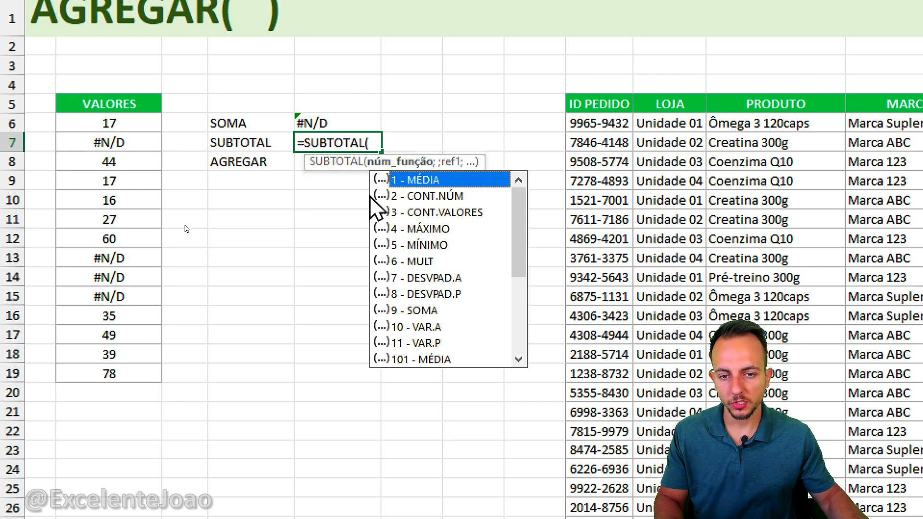
{"action": "double_click", "coordinate": [426, 310]}
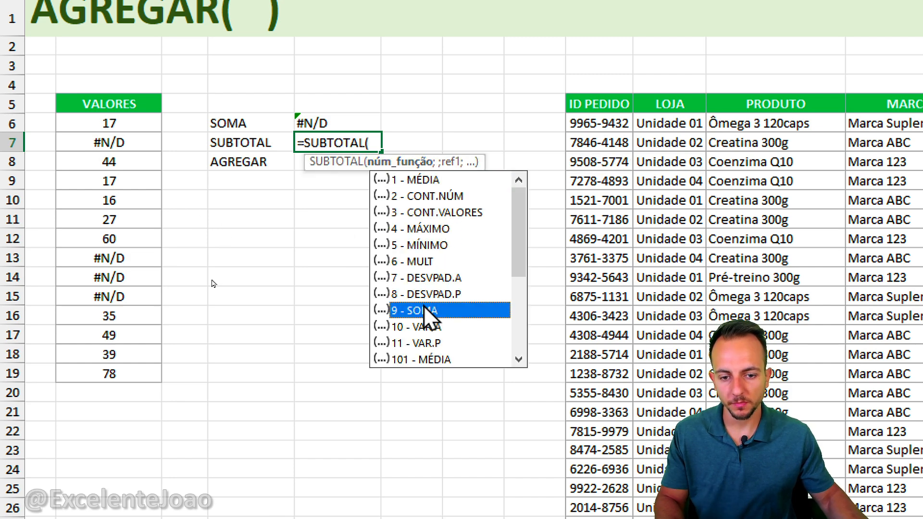
{"action": "type", "text": ";"}
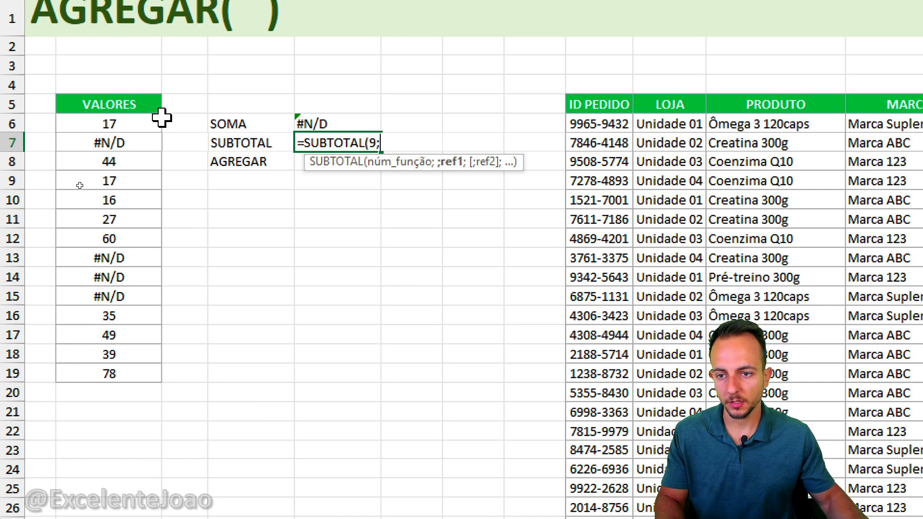
{"action": "left_click_drag", "start_coordinate": [144, 123], "coordinate": [144, 375]}
{"action": "key", "text": "Return"}
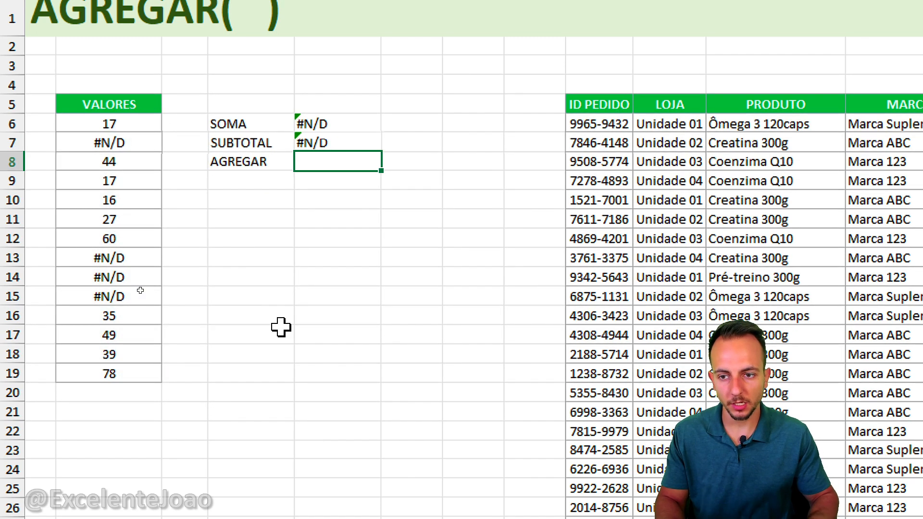
Step: Enter an AGREGAR formula in E8 with function 9 - SOMA and option 7 - Ignorar linhas ocultas e valores de erro over B6:B19
{"action": "type", "text": "=agre"}
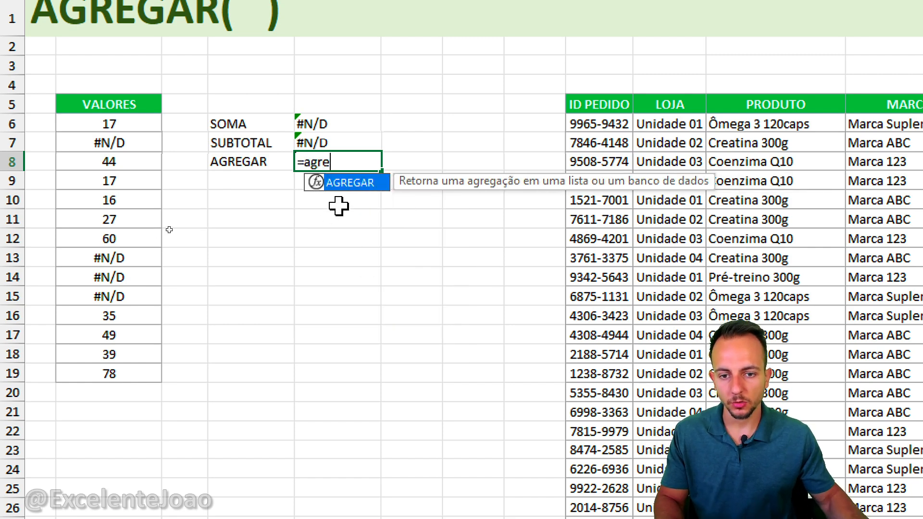
{"action": "double_click", "coordinate": [366, 189]}
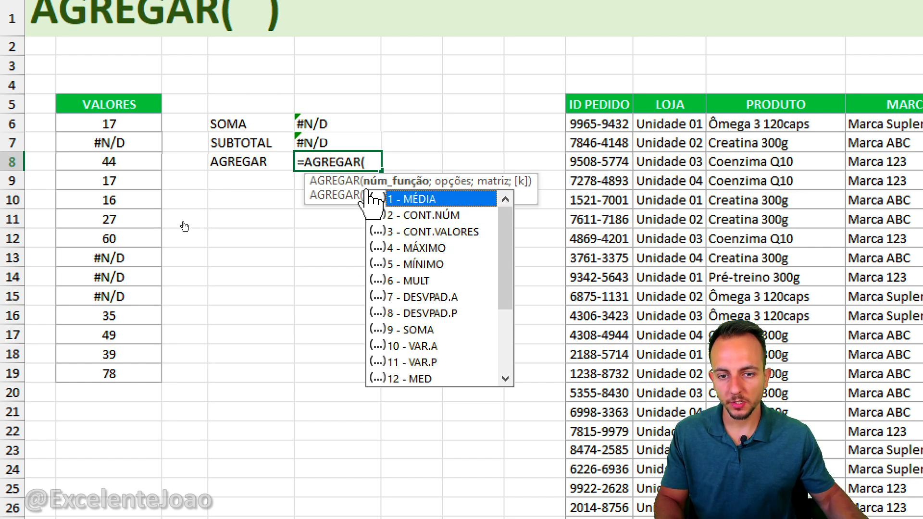
{"action": "double_click", "coordinate": [418, 329]}
{"action": "type", "text": ";"}
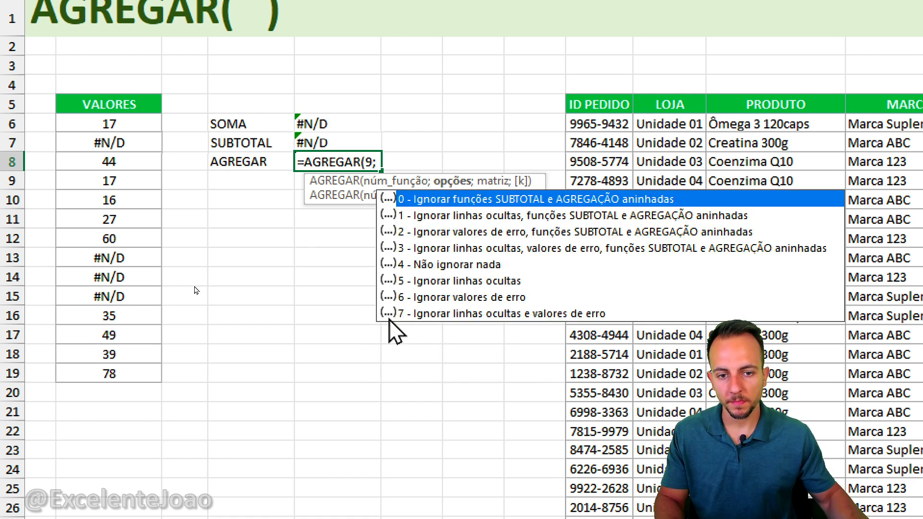
{"action": "left_click", "coordinate": [476, 315]}
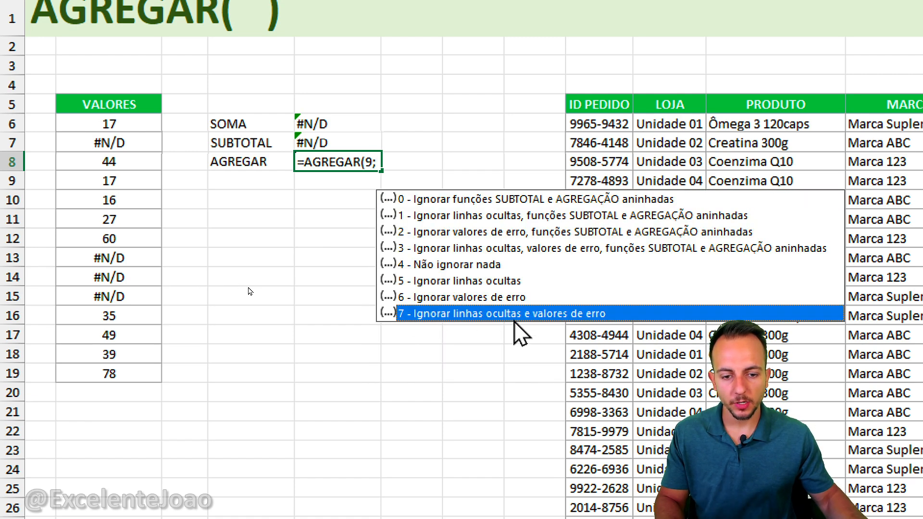
{"action": "double_click", "coordinate": [449, 313]}
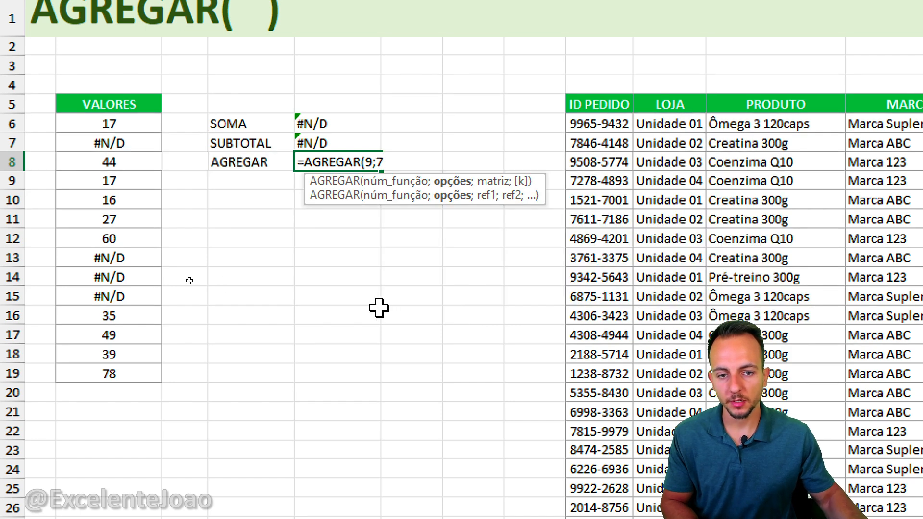
{"action": "type", "text": ";"}
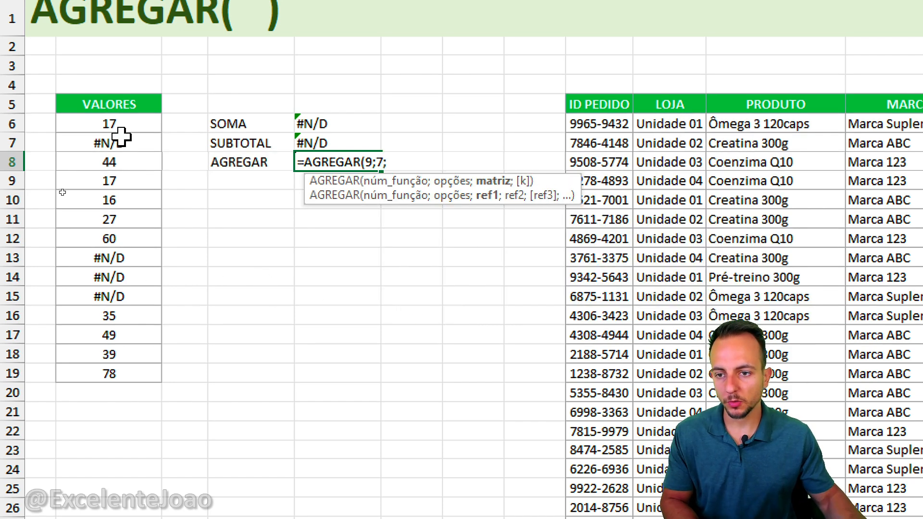
{"action": "left_click_drag", "start_coordinate": [140, 123], "coordinate": [149, 374]}
{"action": "key", "text": "Return"}
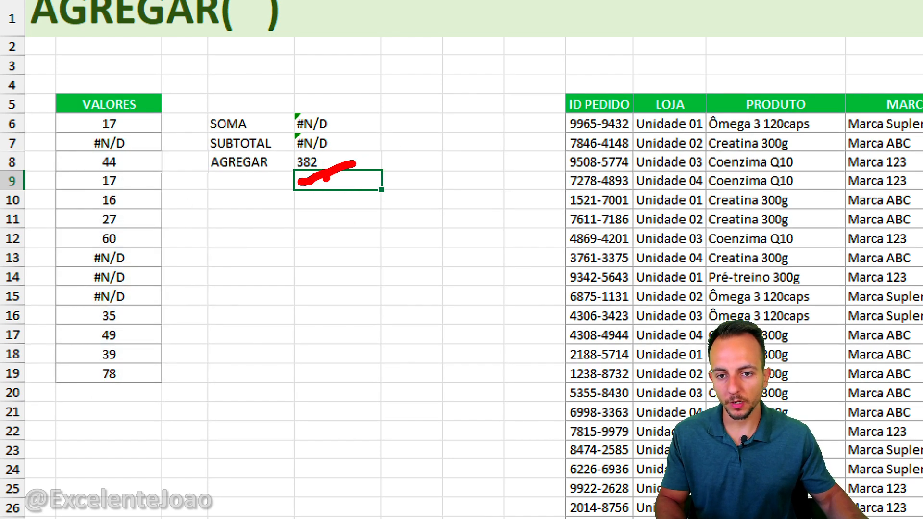
Step: Frame the VALORES list with the pen, undo the frame, strike through the #N/D entries in B13:B15, and clear the drawings
{"action": "left_click_drag", "start_coordinate": [82, 109], "coordinate": [135, 385]}
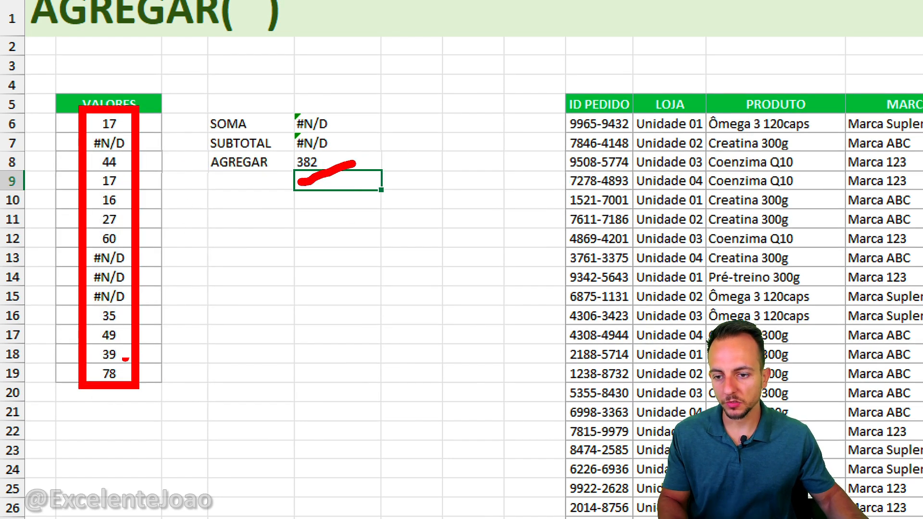
{"action": "key", "text": "ctrl+z"}
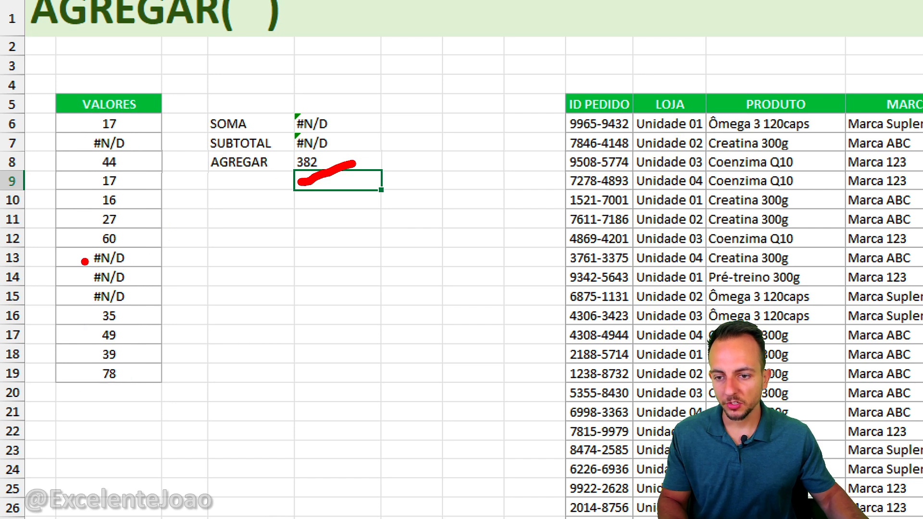
{"action": "left_click_drag", "start_coordinate": [85, 261], "coordinate": [139, 260]}
{"action": "left_click_drag", "start_coordinate": [84, 278], "coordinate": [143, 278]}
{"action": "left_click_drag", "start_coordinate": [84, 297], "coordinate": [143, 296]}
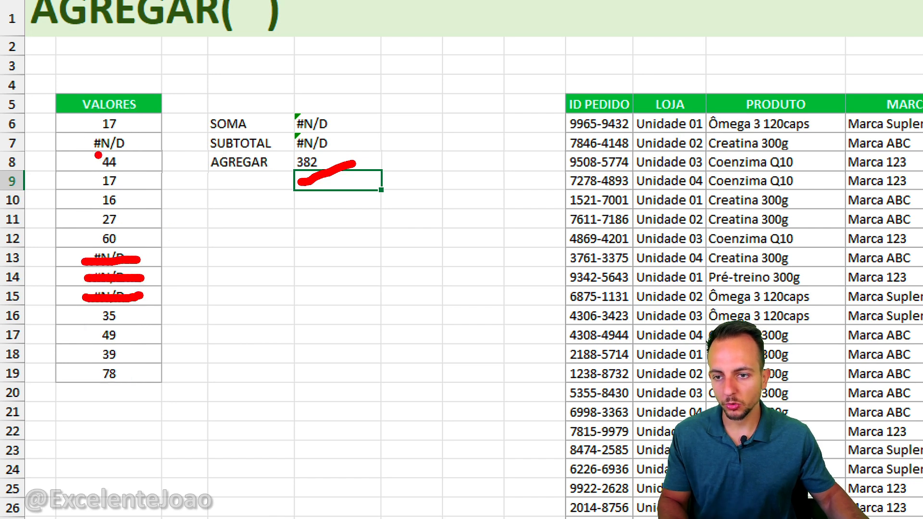
{"action": "key", "text": "Escape"}
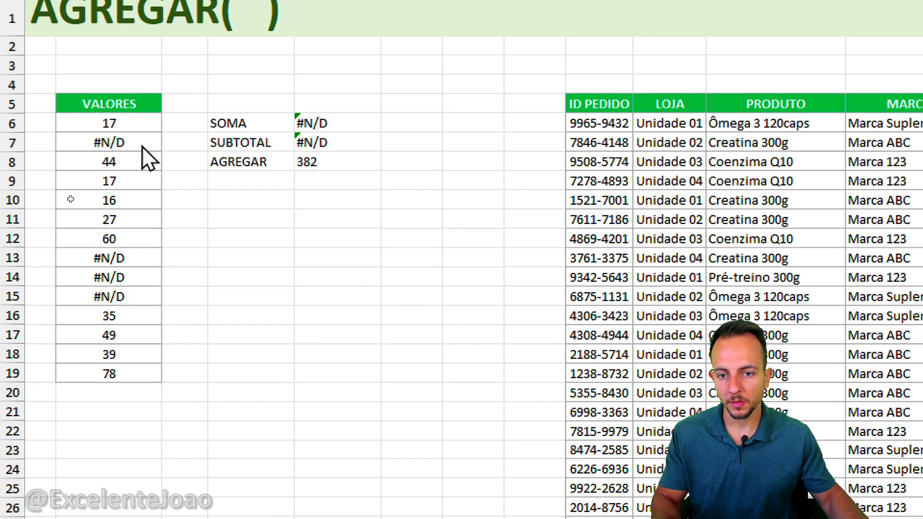
Step: Select the #N/D cell B7, make pen marks at the cell and beside the VALORES header, and clear the drawings
{"action": "left_click", "coordinate": [288, 261]}
{"action": "left_click", "coordinate": [109, 143]}
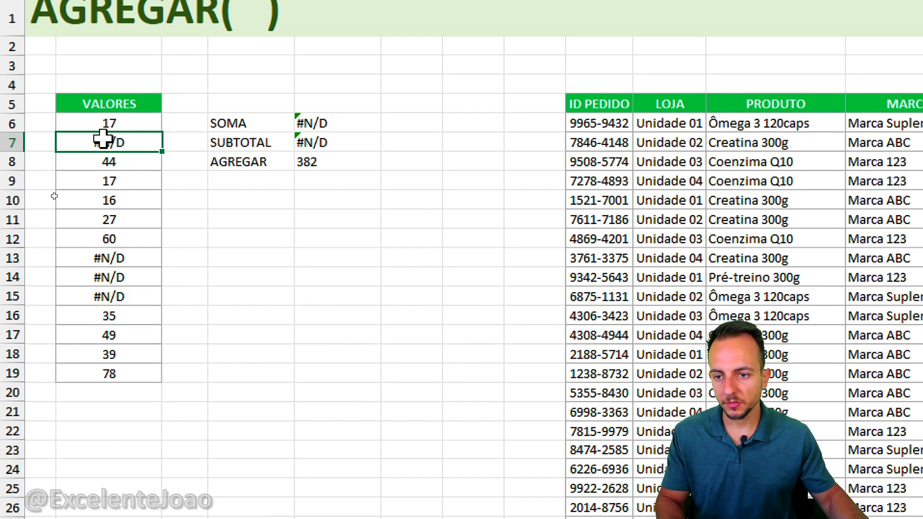
{"action": "key", "text": "ctrl+2"}
{"action": "left_click_drag", "start_coordinate": [114, 128], "coordinate": [146, 142]}
{"action": "mouse_move", "coordinate": [259, 87]}
{"action": "left_mouse_down"}
{"action": "mouse_move", "coordinate": [202, 147]}
{"action": "mouse_move", "coordinate": [199, 88]}
{"action": "left_mouse_up"}
{"action": "key", "text": "Escape"}
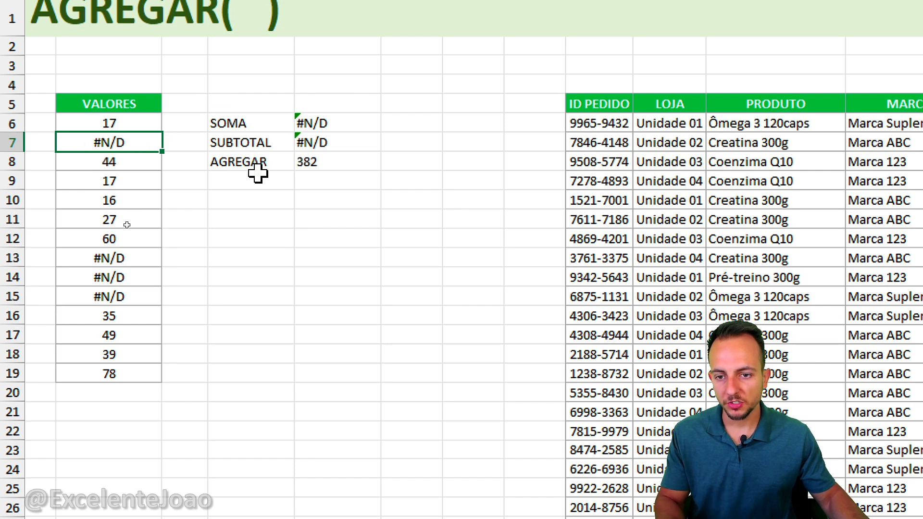
{"action": "left_click", "coordinate": [283, 239]}
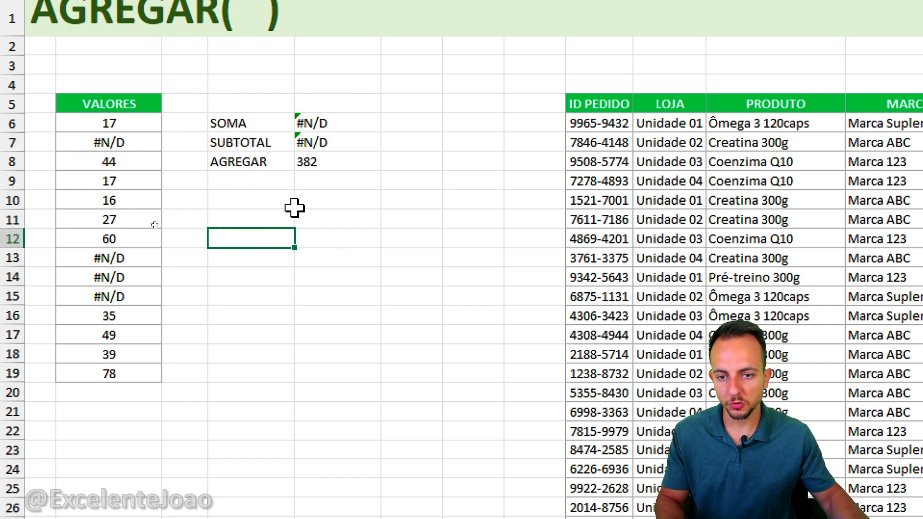
Step: Delete the #N/D entries in cells B7, B13, B14 and B15 of the VALORES column
{"action": "left_click", "coordinate": [118, 142]}
{"action": "key", "text": "Delete"}
{"action": "left_click", "coordinate": [120, 257]}
{"action": "key", "text": "Delete"}
{"action": "left_click", "coordinate": [125, 277]}
{"action": "key", "text": "Delete"}
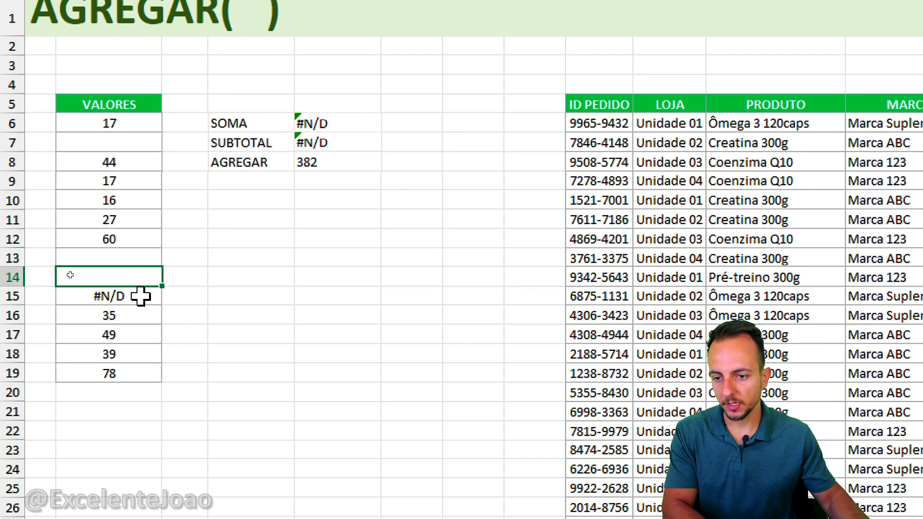
{"action": "left_click", "coordinate": [134, 297]}
{"action": "key", "text": "Delete"}
{"action": "left_click", "coordinate": [252, 276]}
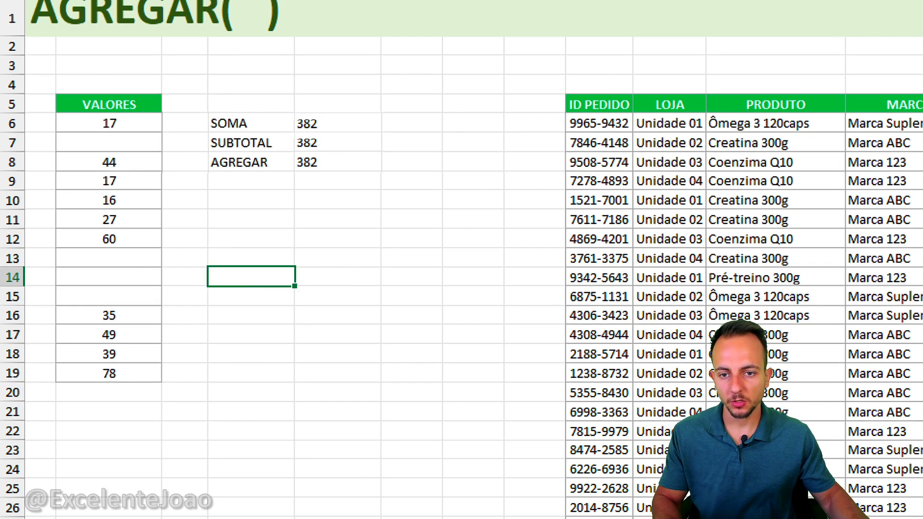
Step: Circle the SOMA, SUBTOTAL and AGREGAR results with the pen, point an arrow at them, and clear the drawings
{"action": "mouse_move", "coordinate": [298, 77]}
{"action": "left_mouse_down"}
{"action": "mouse_move", "coordinate": [377, 115]}
{"action": "mouse_move", "coordinate": [245, 82]}
{"action": "left_mouse_up"}
{"action": "mouse_move", "coordinate": [343, 211]}
{"action": "left_mouse_down"}
{"action": "mouse_move", "coordinate": [340, 248]}
{"action": "mouse_move", "coordinate": [394, 229]}
{"action": "mouse_move", "coordinate": [442, 307]}
{"action": "left_mouse_up"}
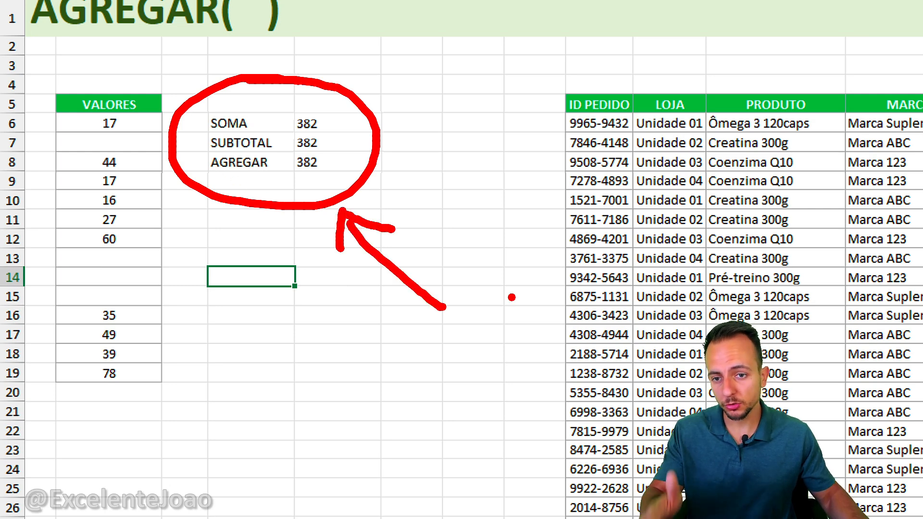
{"action": "key", "text": "Escape"}
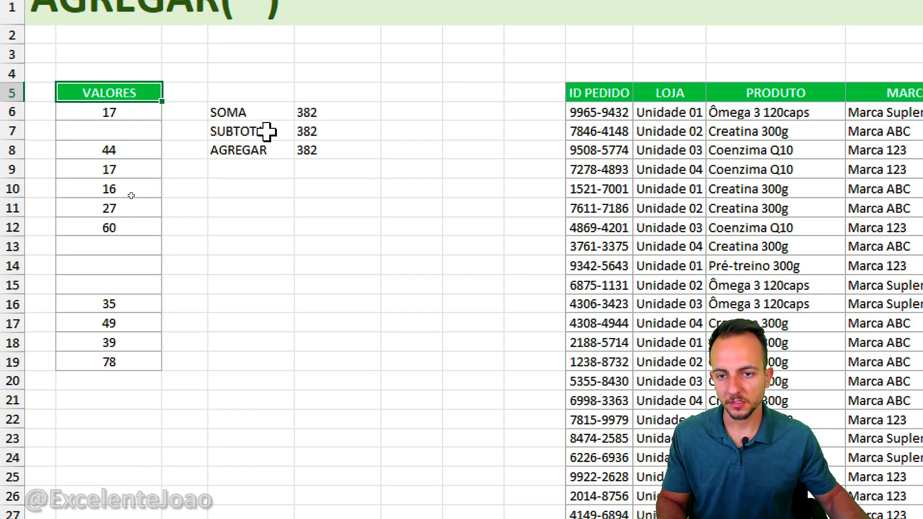
Step: Move the SOMA, SUBTOTAL and AGREGAR block from D6:E8 to D2:E4 and point a pen arrow at it
{"action": "left_click_drag", "start_coordinate": [258, 112], "coordinate": [313, 148]}
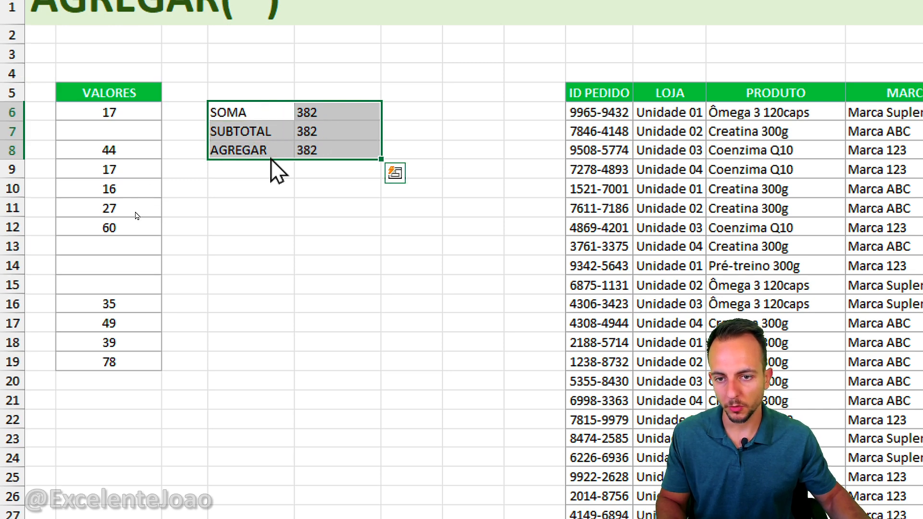
{"action": "left_click_drag", "start_coordinate": [271, 161], "coordinate": [271, 138]}
{"action": "left_click_drag", "start_coordinate": [271, 102], "coordinate": [271, 73]}
{"action": "left_click_drag", "start_coordinate": [339, 47], "coordinate": [334, 102]}
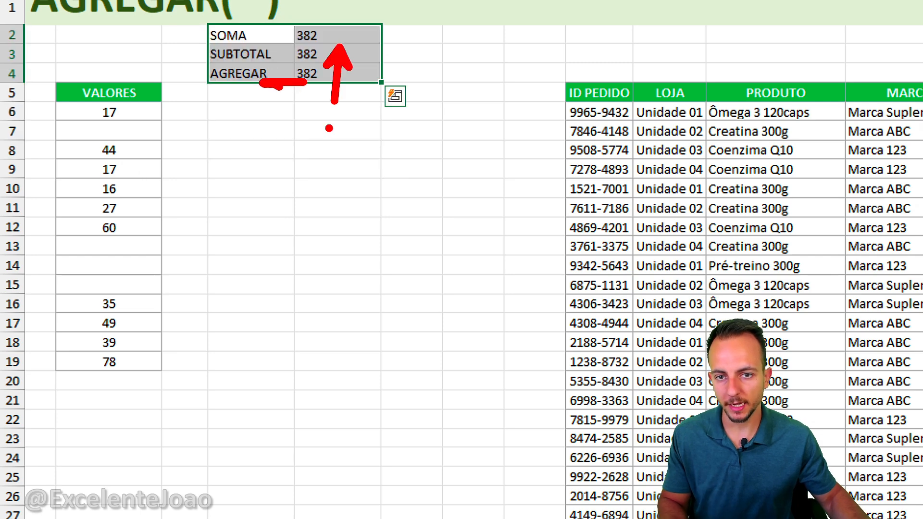
Step: Add a filter to the VALORES range B5:B19
{"action": "left_click_drag", "start_coordinate": [132, 95], "coordinate": [103, 360]}
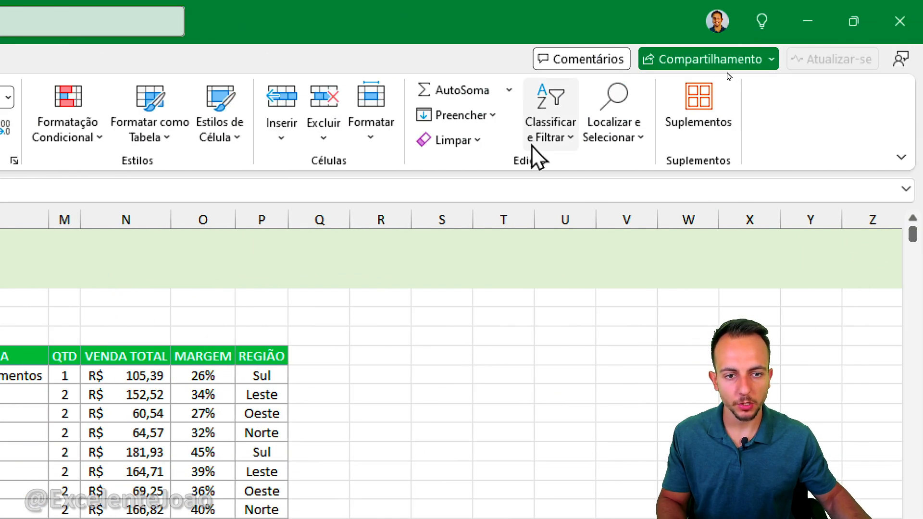
{"action": "left_click", "coordinate": [555, 142]}
{"action": "left_click", "coordinate": [572, 248]}
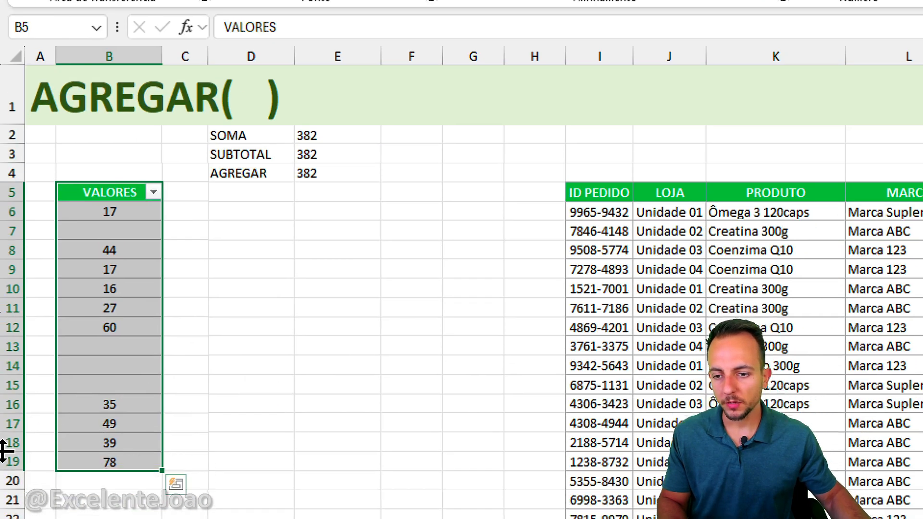
{"action": "left_click", "coordinate": [76, 243]}
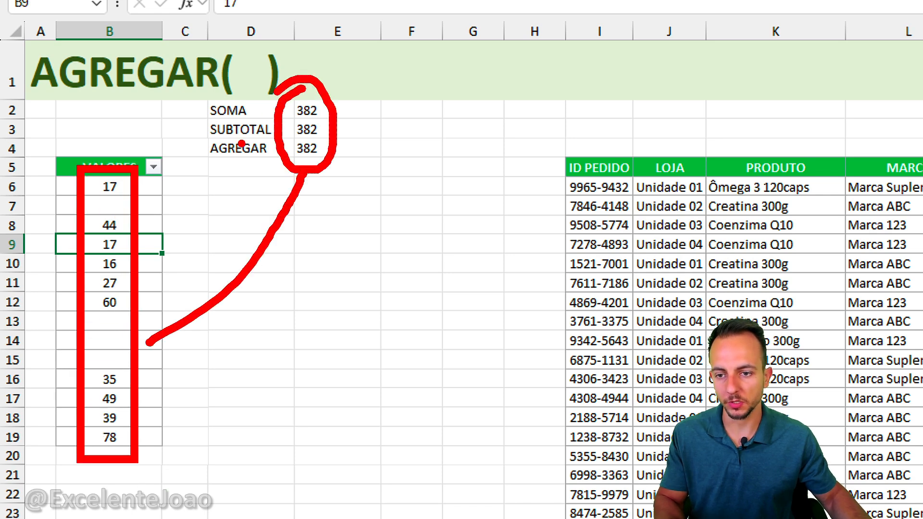
Step: Filter the VALORES column to show only 16, 17, 27, 35 and 39
{"action": "left_click", "coordinate": [153, 167]}
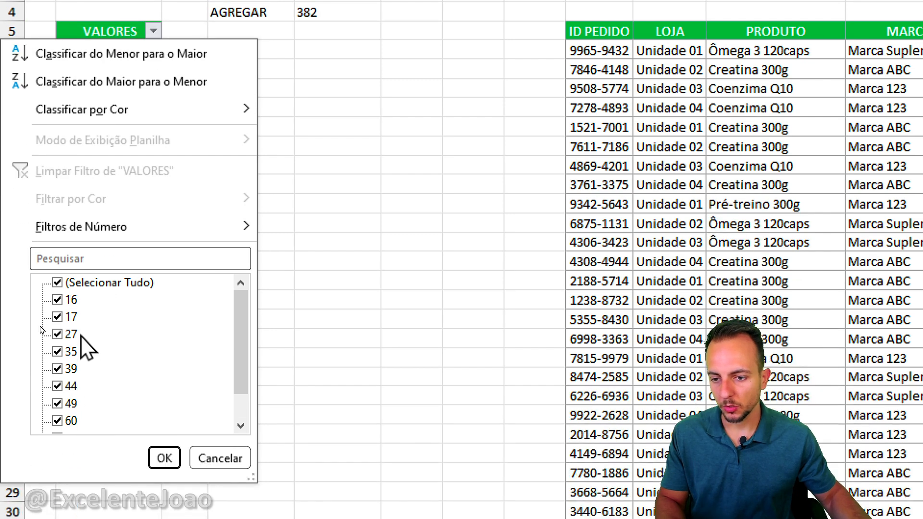
{"action": "left_click", "coordinate": [67, 387]}
{"action": "left_click", "coordinate": [69, 403]}
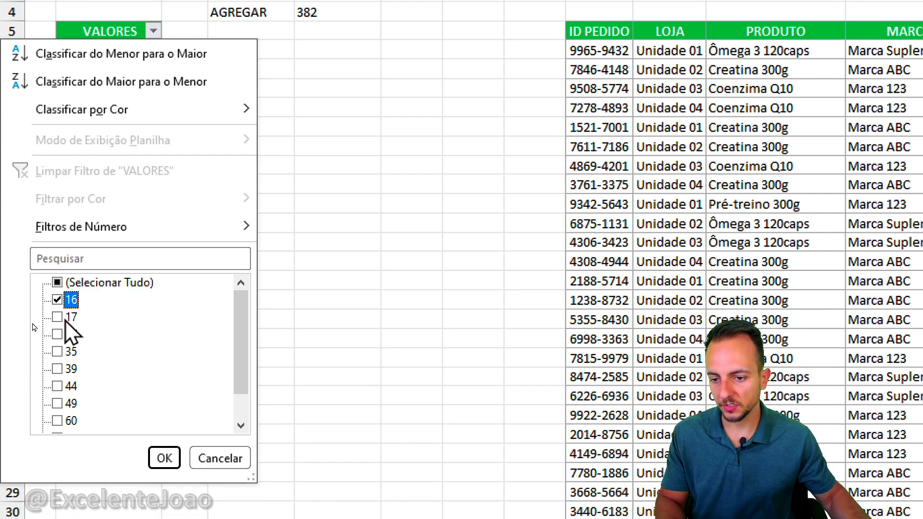
{"action": "left_click", "coordinate": [68, 317]}
{"action": "left_click", "coordinate": [68, 334]}
{"action": "left_click", "coordinate": [68, 352]}
{"action": "left_click", "coordinate": [70, 368]}
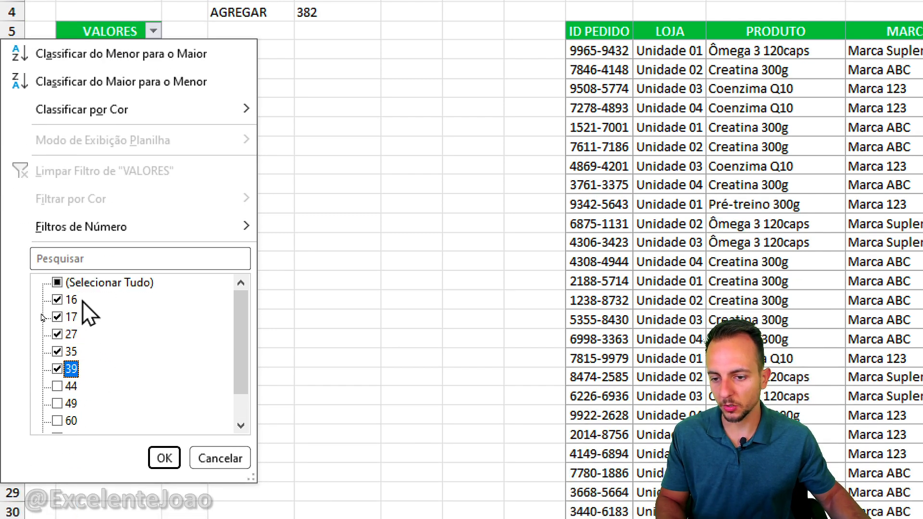
{"action": "left_click", "coordinate": [164, 459]}
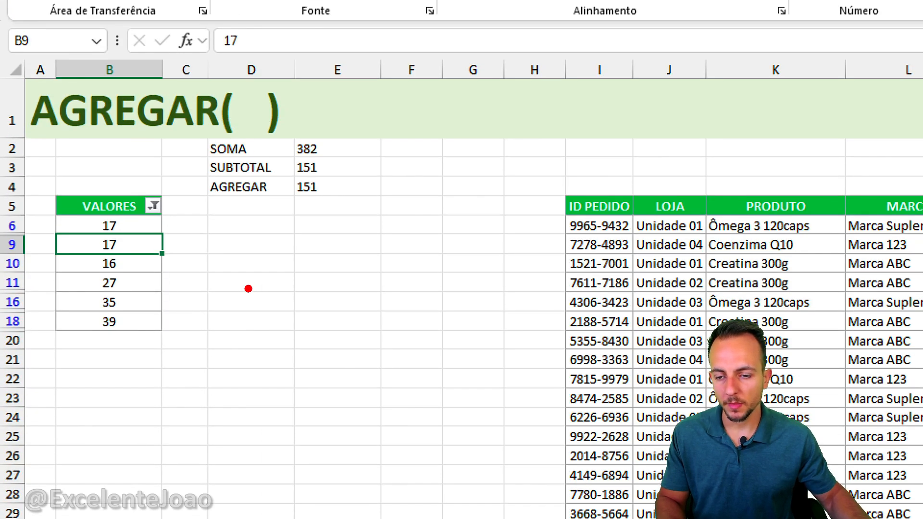
Step: Frame the filtered VALORES list with the pen, link it to the results above with lines, and clear the drawings
{"action": "left_click_drag", "start_coordinate": [66, 179], "coordinate": [163, 361]}
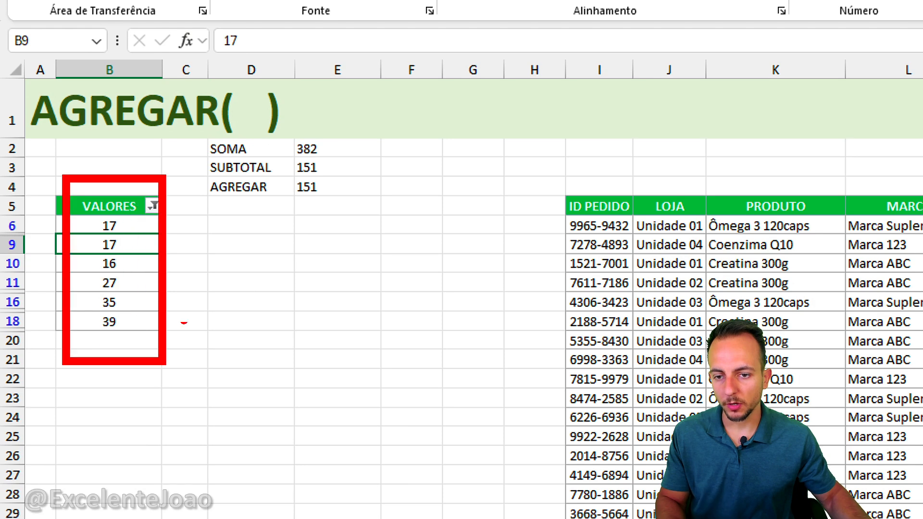
{"action": "left_click_drag", "start_coordinate": [171, 324], "coordinate": [307, 241]}
{"action": "mouse_move", "coordinate": [292, 157]}
{"action": "left_mouse_down"}
{"action": "mouse_move", "coordinate": [327, 201]}
{"action": "mouse_move", "coordinate": [289, 153]}
{"action": "left_mouse_up"}
{"action": "mouse_move", "coordinate": [170, 285]}
{"action": "left_mouse_down"}
{"action": "mouse_move", "coordinate": [226, 268]}
{"action": "mouse_move", "coordinate": [292, 208]}
{"action": "left_mouse_up"}
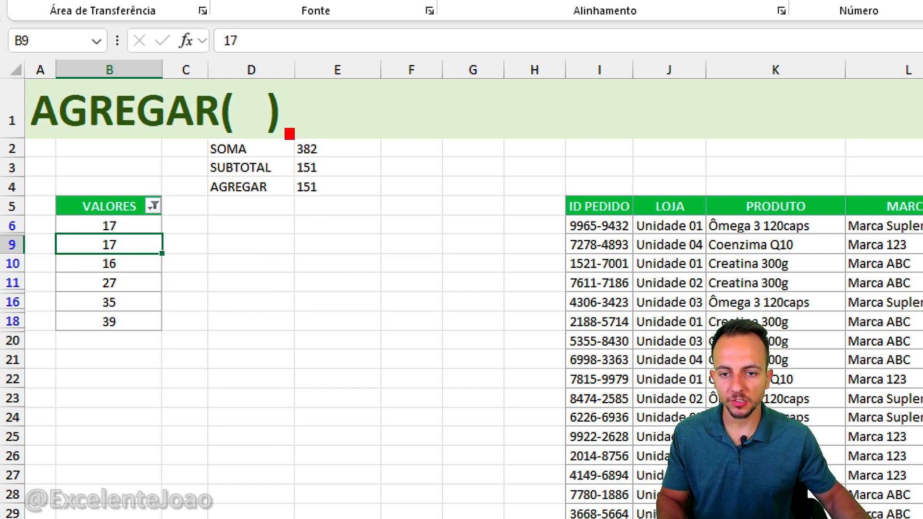
Step: Frame the SOMA result with the pen, draw an arrow from it to the filtered VALORES list, and clear the drawings
{"action": "mouse_move", "coordinate": [290, 133]}
{"action": "left_mouse_down"}
{"action": "mouse_move", "coordinate": [332, 159]}
{"action": "mouse_move", "coordinate": [360, 230]}
{"action": "mouse_move", "coordinate": [171, 301]}
{"action": "left_mouse_up"}
{"action": "left_click_drag", "start_coordinate": [195, 262], "coordinate": [196, 332]}
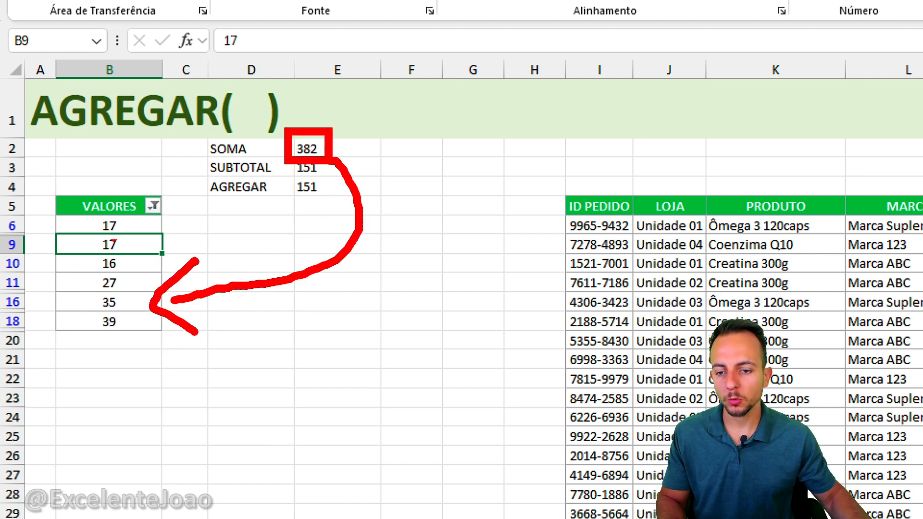
{"action": "mouse_move", "coordinate": [92, 193]}
{"action": "left_mouse_down"}
{"action": "mouse_move", "coordinate": [97, 365]}
{"action": "mouse_move", "coordinate": [82, 336]}
{"action": "mouse_move", "coordinate": [118, 198]}
{"action": "left_mouse_up"}
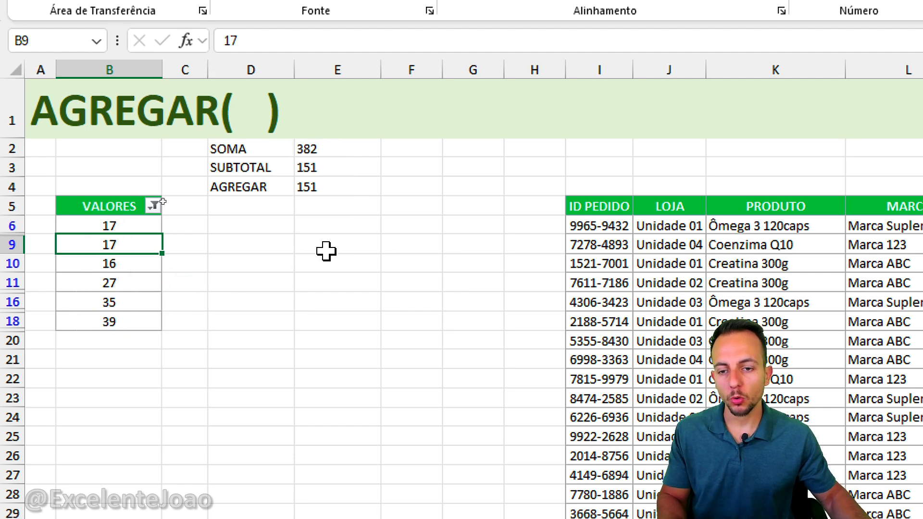
Step: Mark the SUBTOTAL and AGREGAR results with pen arrows and a circle, linking them to the visible VALORES entries and clearing the marks between rounds
{"action": "left_click_drag", "start_coordinate": [331, 193], "coordinate": [446, 280]}
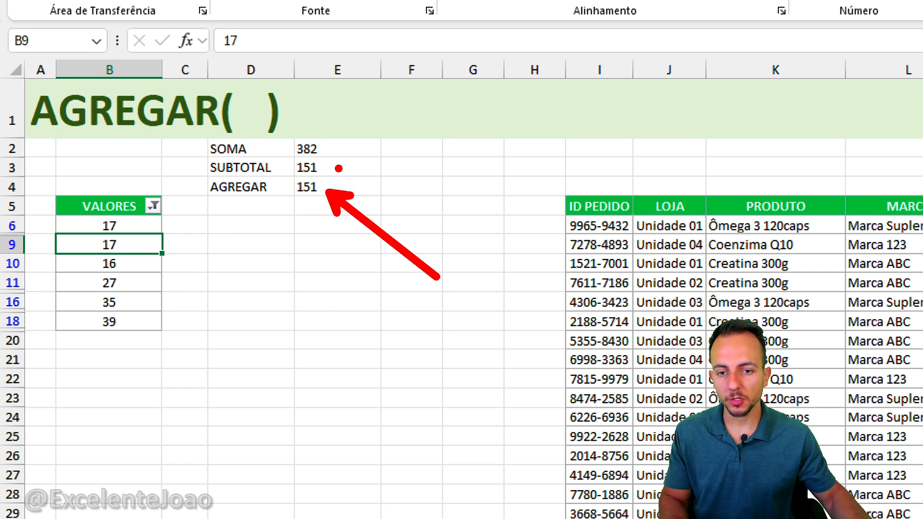
{"action": "mouse_move", "coordinate": [338, 168]}
{"action": "left_mouse_down"}
{"action": "mouse_move", "coordinate": [359, 145]}
{"action": "mouse_move", "coordinate": [437, 127]}
{"action": "left_mouse_up"}
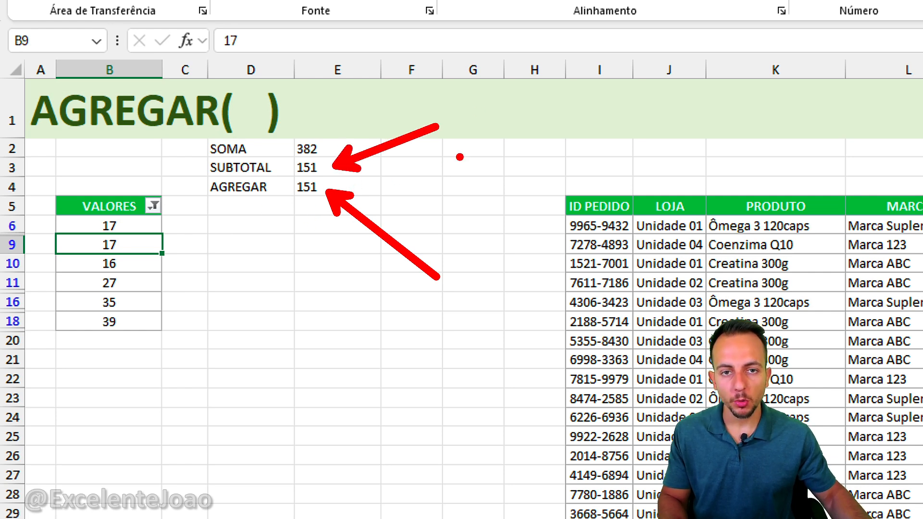
{"action": "mouse_move", "coordinate": [301, 203]}
{"action": "left_mouse_down"}
{"action": "mouse_move", "coordinate": [176, 283]}
{"action": "mouse_move", "coordinate": [152, 286]}
{"action": "left_mouse_up"}
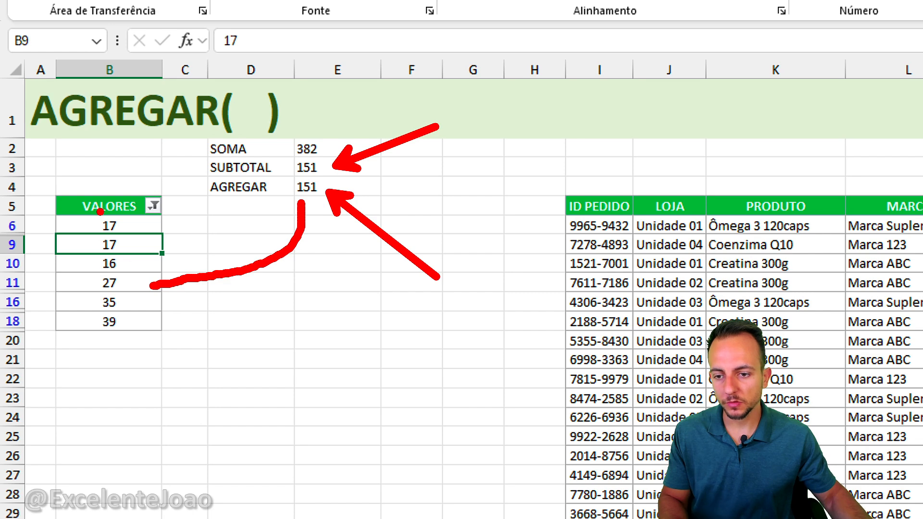
{"action": "mouse_move", "coordinate": [100, 210]}
{"action": "left_mouse_down"}
{"action": "mouse_move", "coordinate": [117, 335]}
{"action": "mouse_move", "coordinate": [99, 210]}
{"action": "left_mouse_up"}
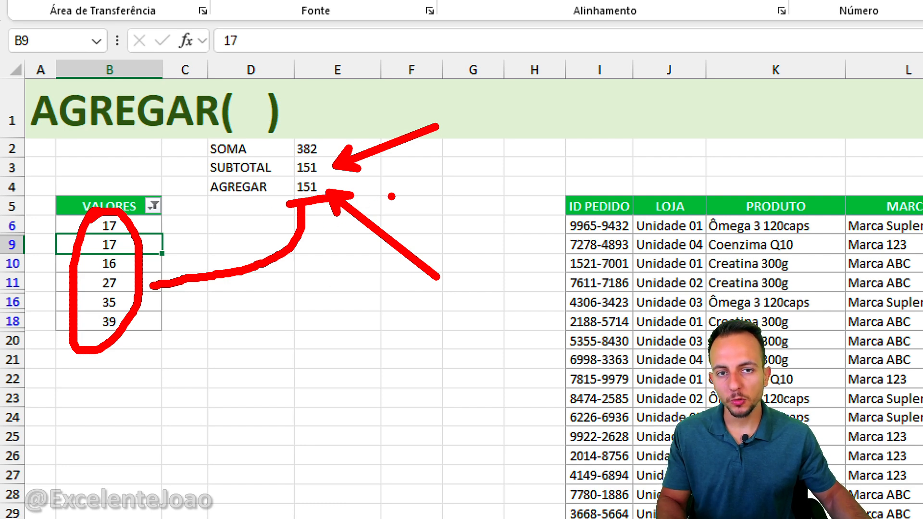
{"action": "left_click_drag", "start_coordinate": [283, 176], "coordinate": [321, 161]}
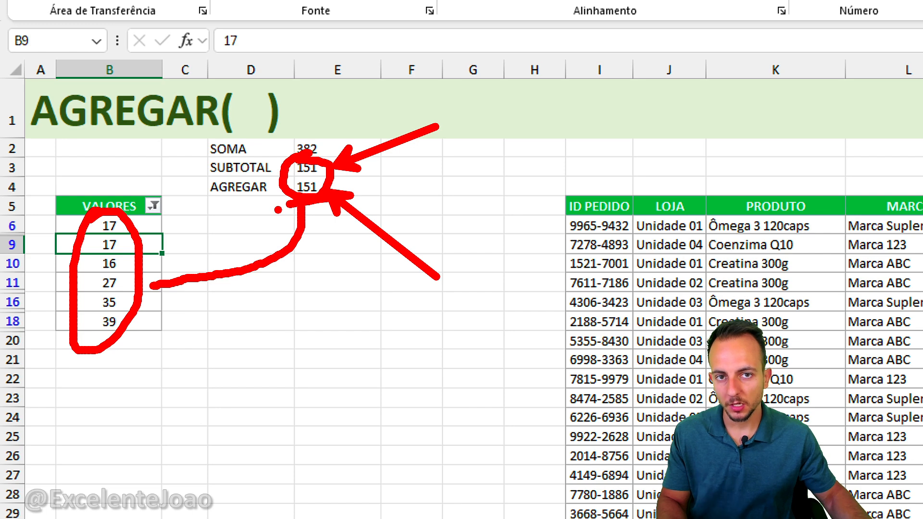
{"action": "left_click_drag", "start_coordinate": [291, 195], "coordinate": [166, 255]}
{"action": "key", "text": "Escape"}
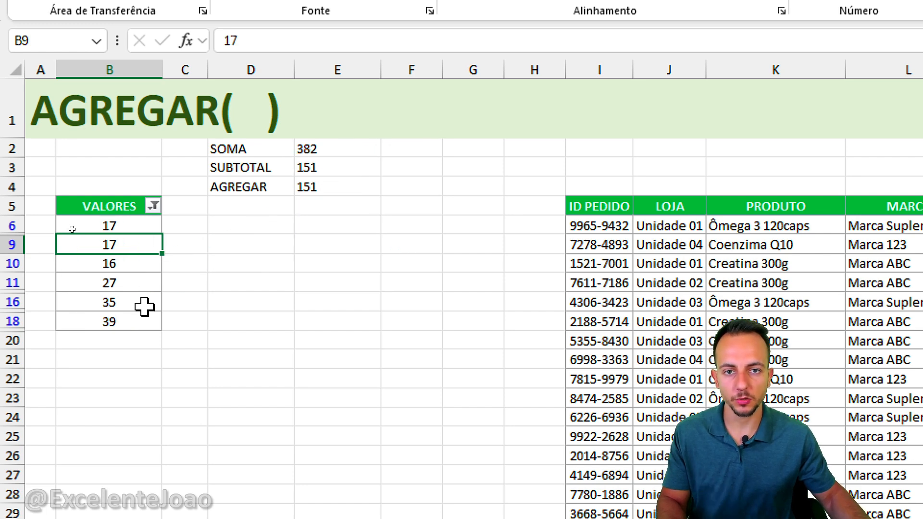
{"action": "left_click_drag", "start_coordinate": [327, 163], "coordinate": [371, 145]}
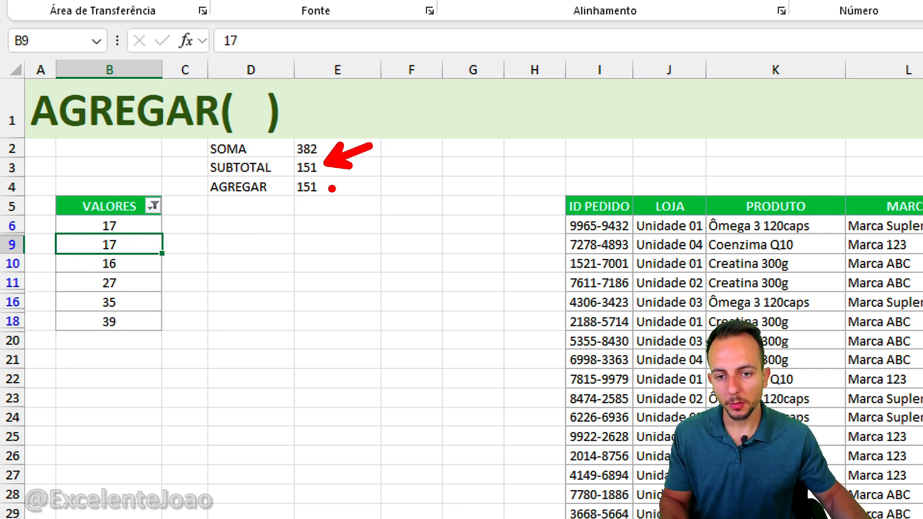
{"action": "left_click_drag", "start_coordinate": [329, 188], "coordinate": [358, 225]}
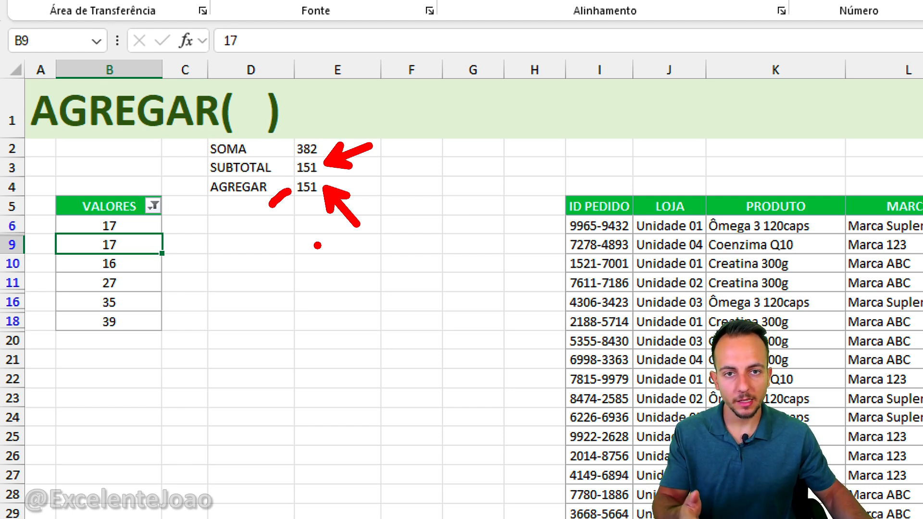
Step: Clear the filter from the VALORES column and underline the AGREGAR row with the pen
{"action": "left_click", "coordinate": [153, 206]}
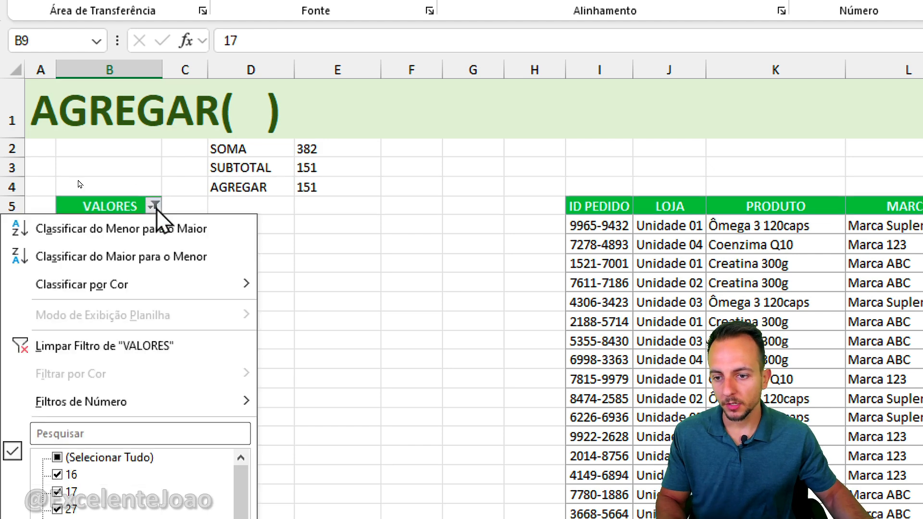
{"action": "left_click", "coordinate": [125, 353]}
{"action": "left_click", "coordinate": [224, 317]}
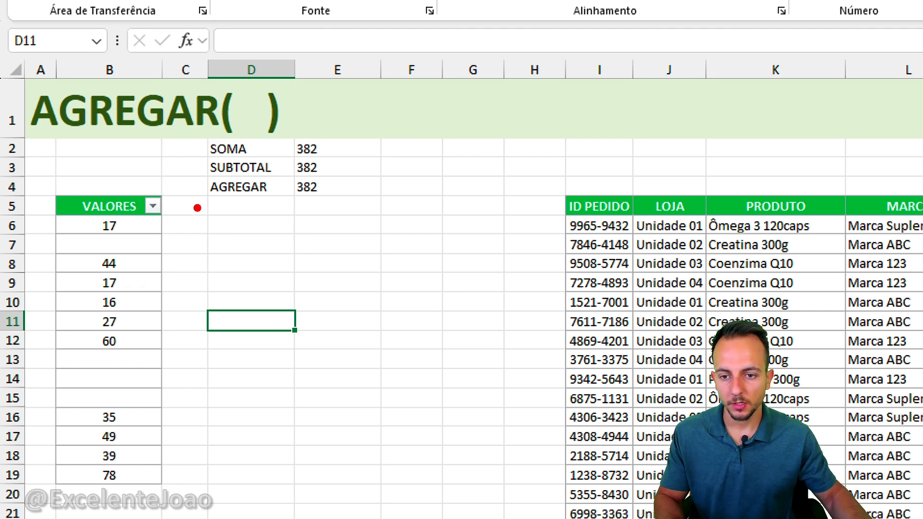
{"action": "left_click_drag", "start_coordinate": [197, 208], "coordinate": [350, 201]}
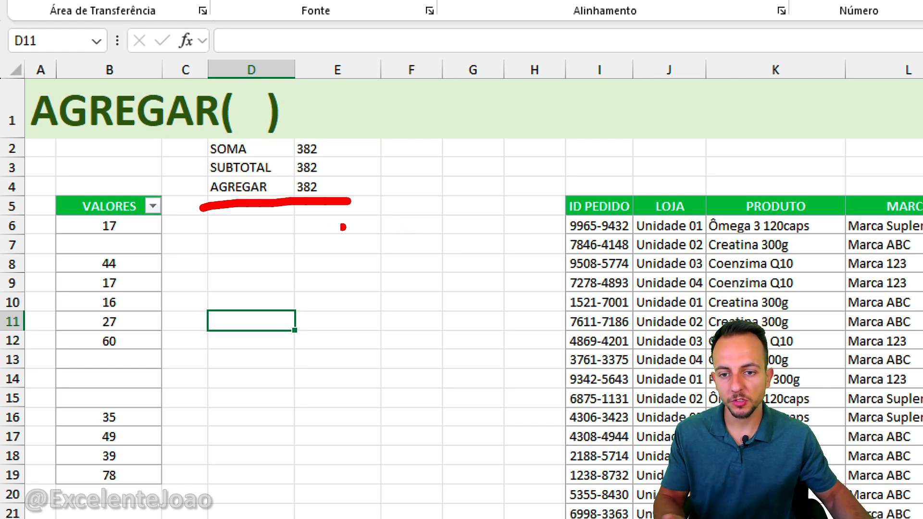
Step: Mark the SOMA, SUBTOTAL and AGREGAR results block with the pen and clear the drawings
{"action": "left_click_drag", "start_coordinate": [203, 216], "coordinate": [326, 215]}
{"action": "mouse_move", "coordinate": [286, 118]}
{"action": "left_mouse_down"}
{"action": "mouse_move", "coordinate": [201, 140]}
{"action": "mouse_move", "coordinate": [264, 128]}
{"action": "left_mouse_up"}
{"action": "key", "text": "Escape"}
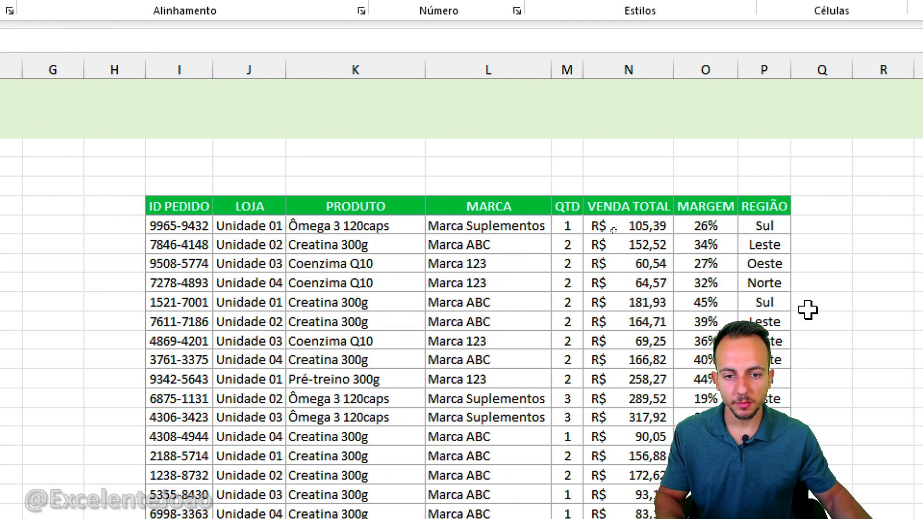
Step: In J3, sum VENDA TOTAL N6:N2751 with AGREGAR, using function 9 (SOMA) and option 7, ignoring hidden rows and error values
{"action": "left_click", "coordinate": [312, 185]}
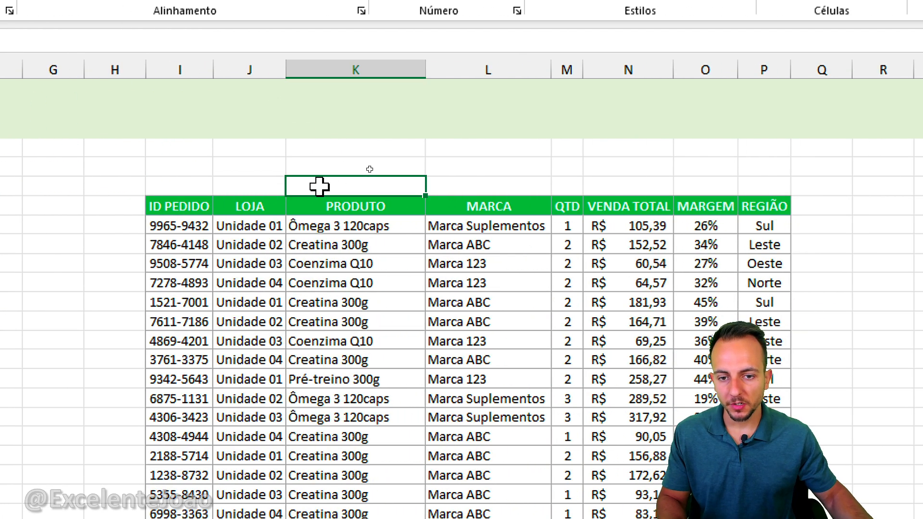
{"action": "left_click", "coordinate": [272, 163]}
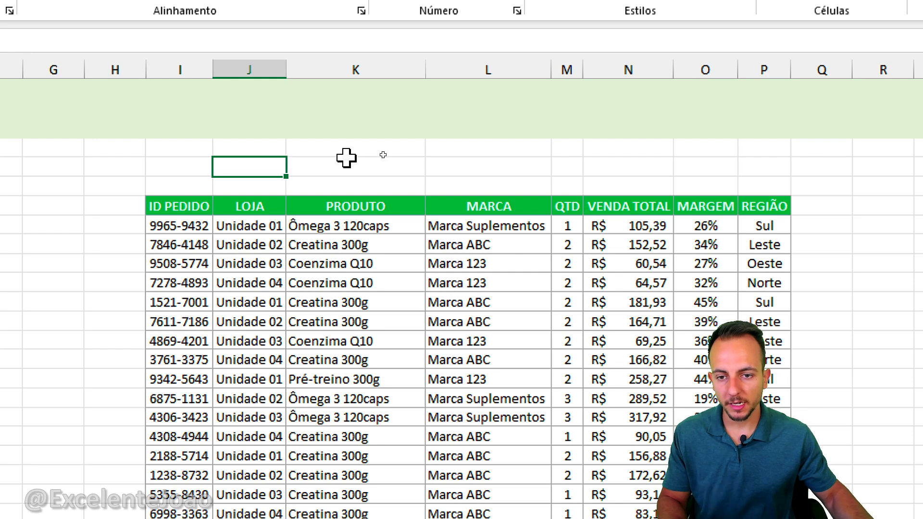
{"action": "type", "text": "=agre"}
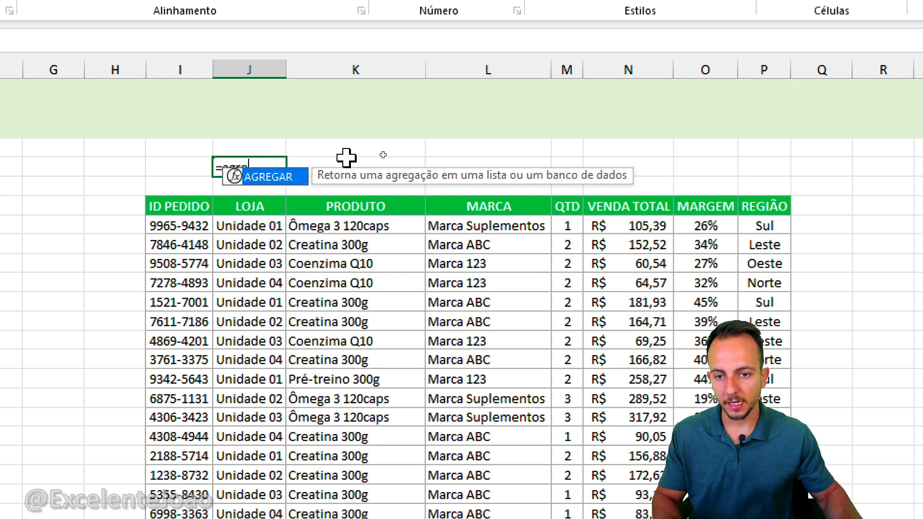
{"action": "double_click", "coordinate": [264, 178]}
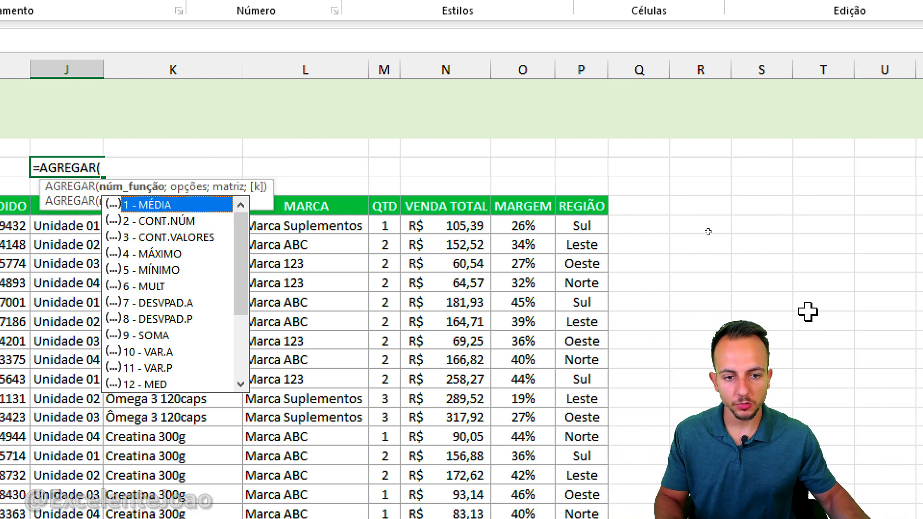
{"action": "double_click", "coordinate": [139, 335]}
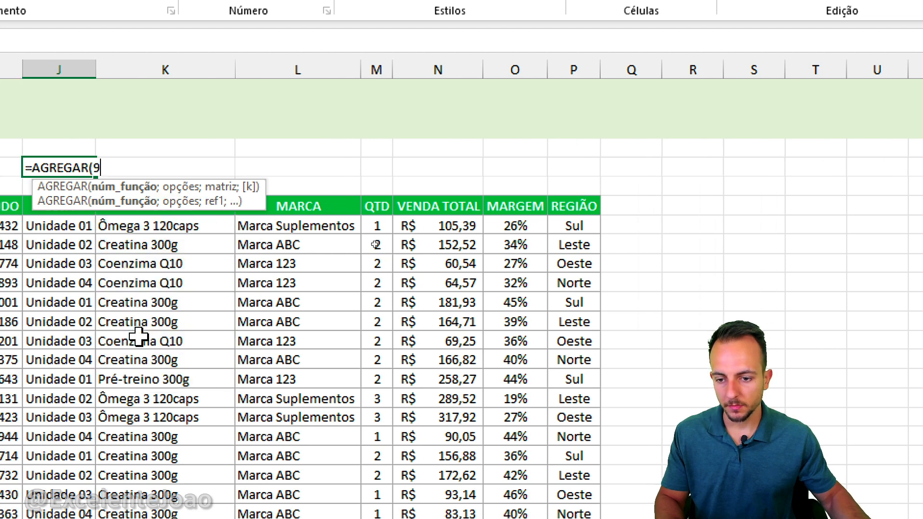
{"action": "type", "text": ";"}
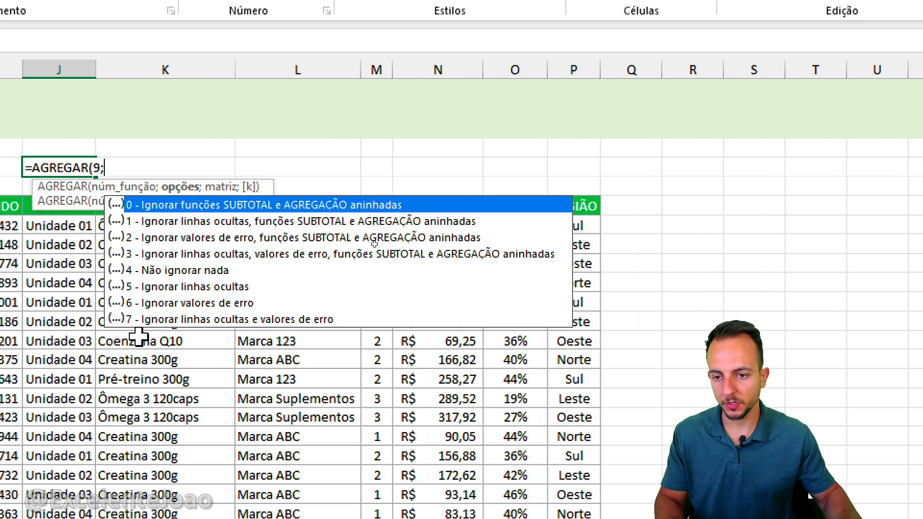
{"action": "double_click", "coordinate": [215, 321]}
{"action": "type", "text": ";"}
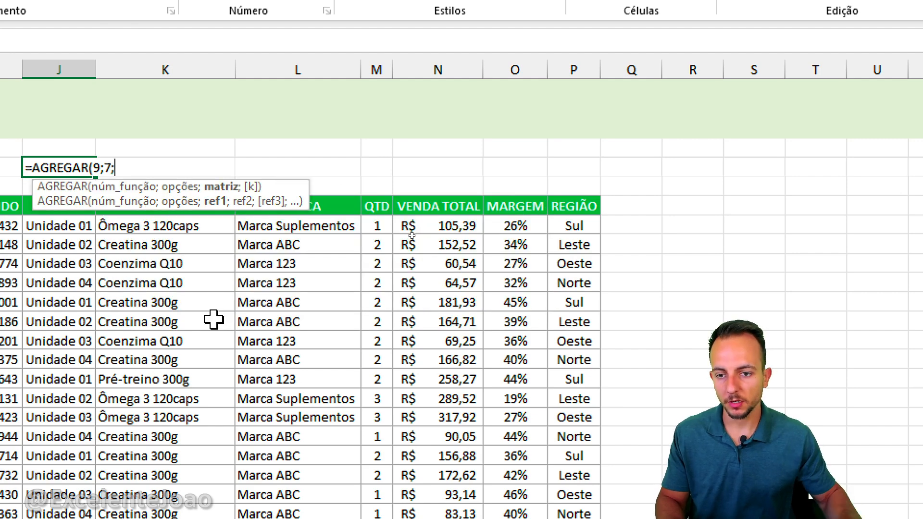
{"action": "left_click_drag", "start_coordinate": [443, 228], "coordinate": [544, 420]}
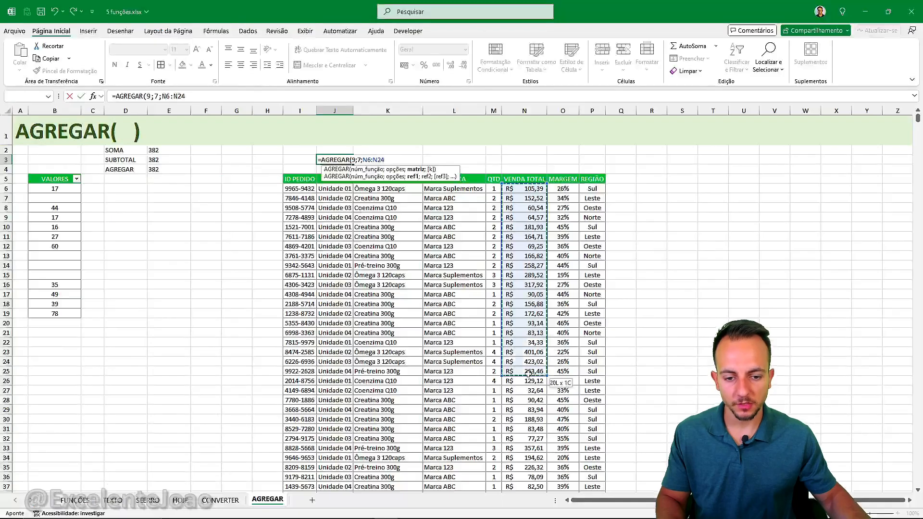
{"action": "key", "text": "Return"}
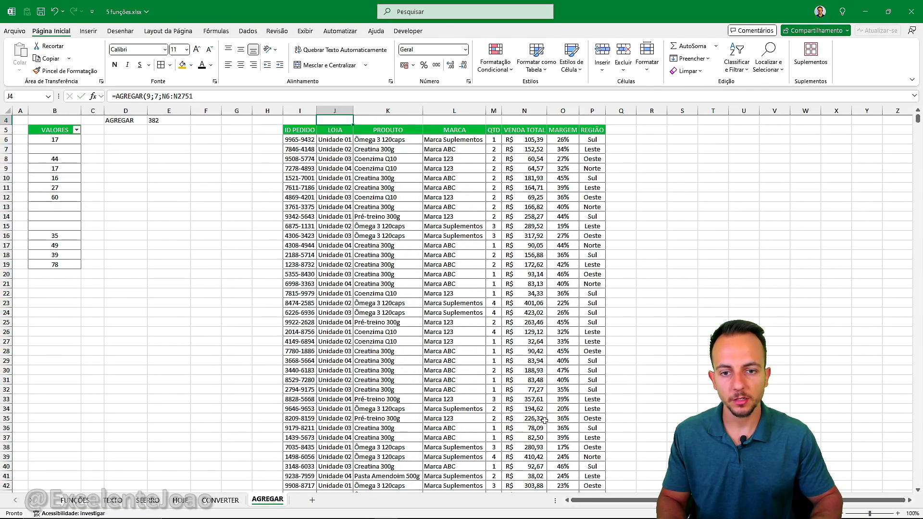
Step: Circle the total in J3 with the pen, clear the mark, and apply the Contábil R$ format to the cell
{"action": "scroll", "coordinate": [359, 144], "scroll_direction": "up", "scroll_amount": 2}
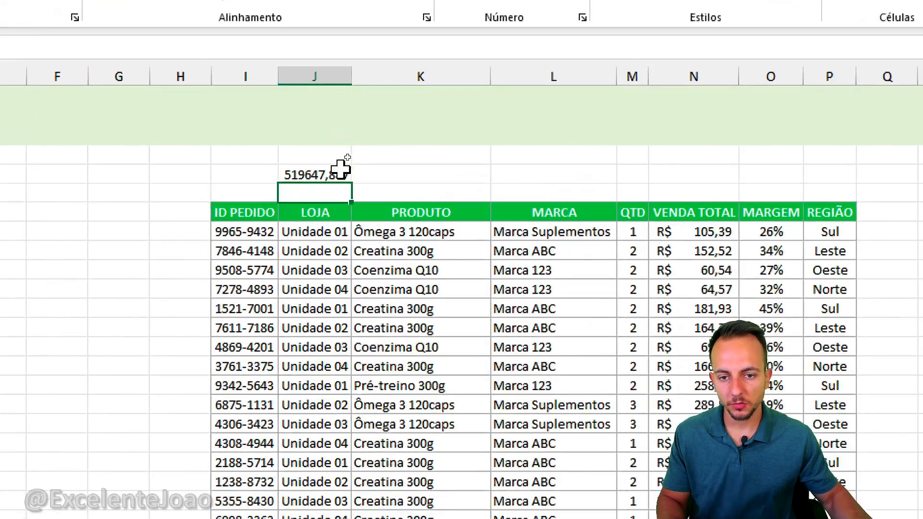
{"action": "left_click", "coordinate": [333, 170]}
{"action": "key", "text": "ctrl+2"}
{"action": "left_click_drag", "start_coordinate": [301, 143], "coordinate": [239, 166]}
{"action": "key", "text": "Escape"}
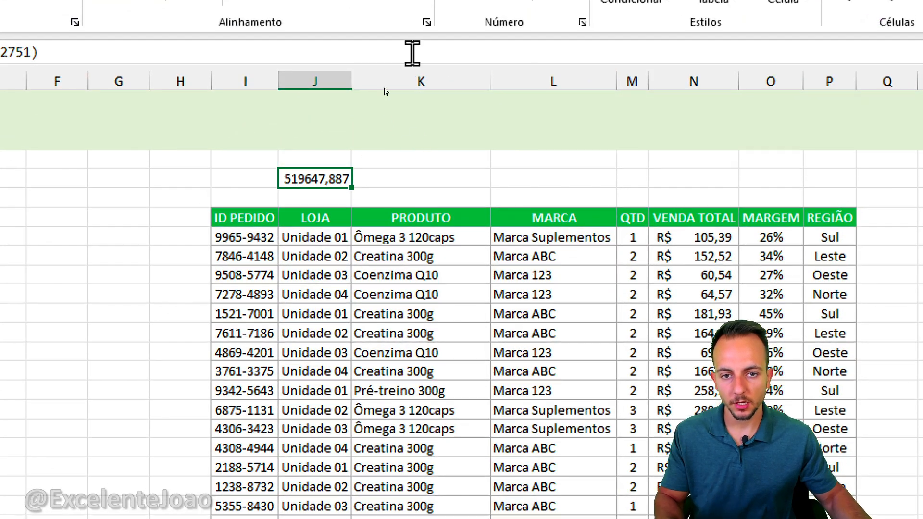
{"action": "left_click", "coordinate": [456, 76]}
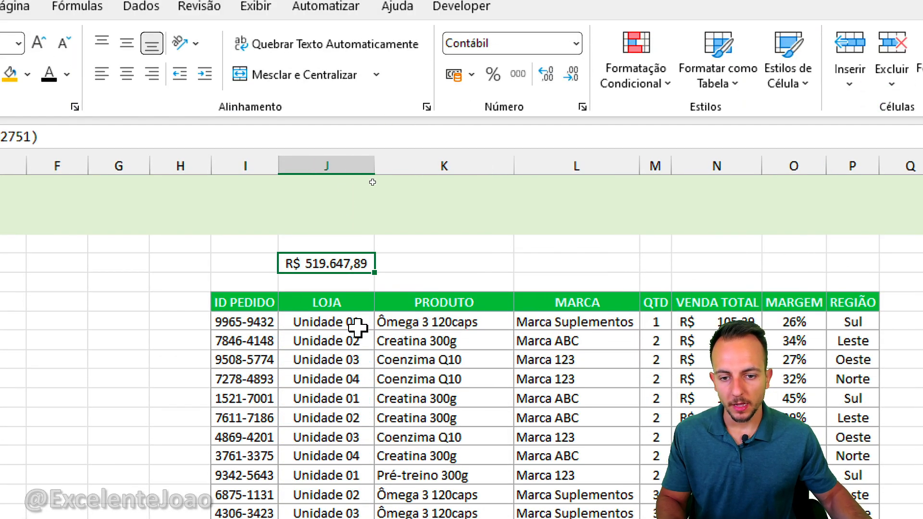
Step: Circle the table's ID PEDIDO header with the pen, clear the mark, and add filters to the orders table's header row
{"action": "left_click", "coordinate": [273, 304]}
{"action": "key", "text": "ctrl+2"}
{"action": "mouse_move", "coordinate": [250, 295]}
{"action": "left_mouse_down"}
{"action": "mouse_move", "coordinate": [200, 400]}
{"action": "mouse_move", "coordinate": [180, 308]}
{"action": "left_mouse_up"}
{"action": "key", "text": "Escape"}
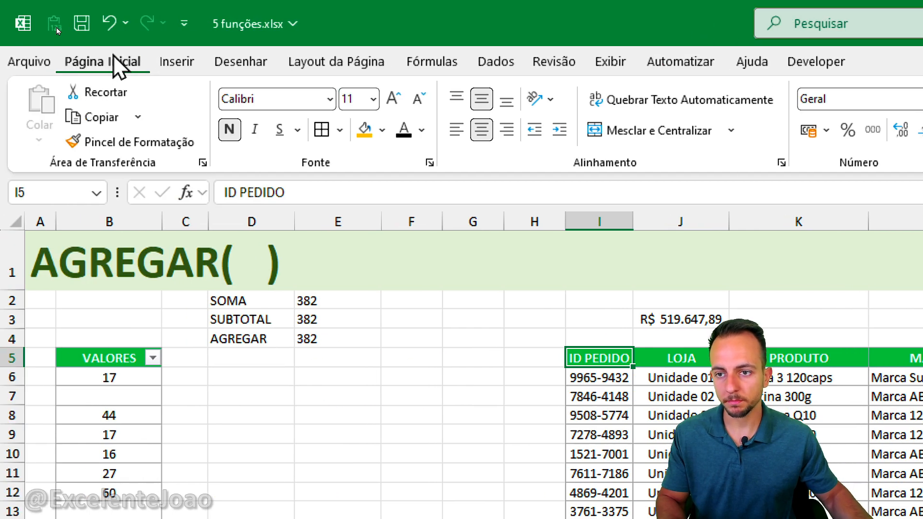
{"action": "left_click", "coordinate": [552, 139]}
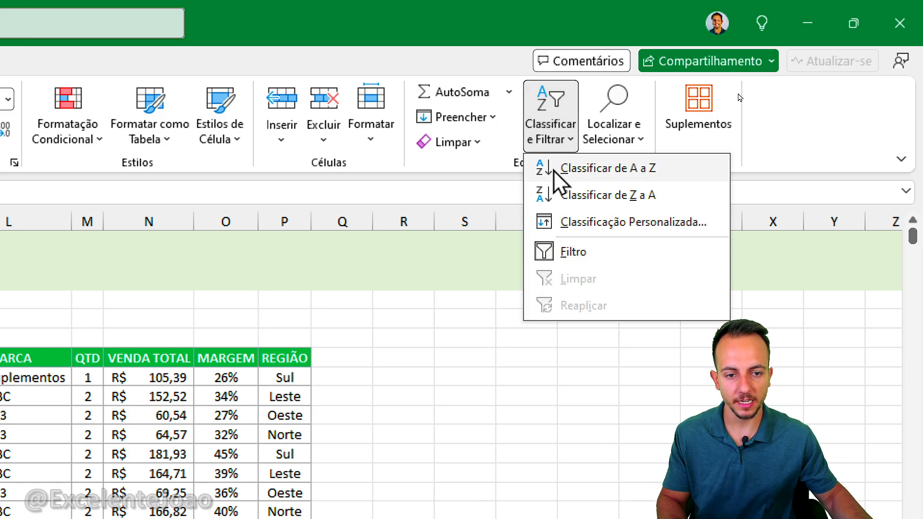
{"action": "left_click", "coordinate": [572, 253]}
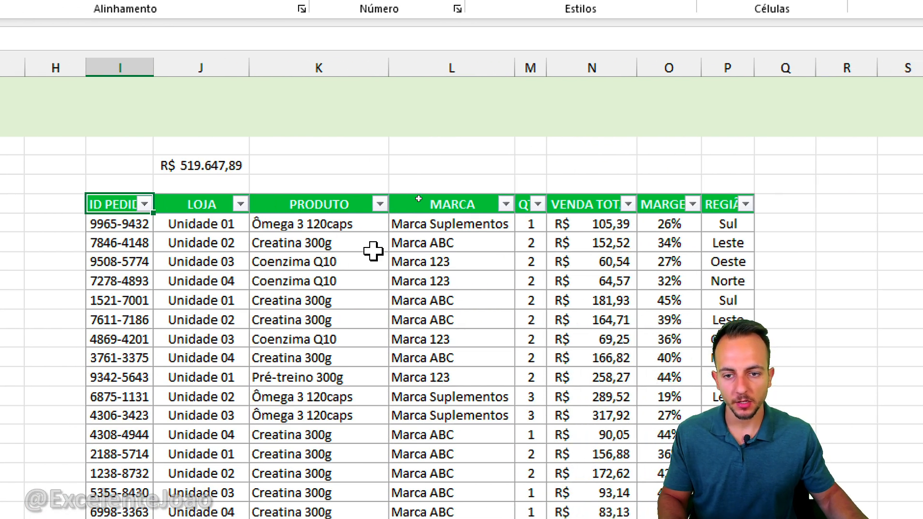
Step: Circle the unfiltered total in J3 with the pen, point an arrow at it, and clear the drawings
{"action": "left_click_drag", "start_coordinate": [210, 116], "coordinate": [238, 102]}
{"action": "left_click_drag", "start_coordinate": [298, 151], "coordinate": [361, 131]}
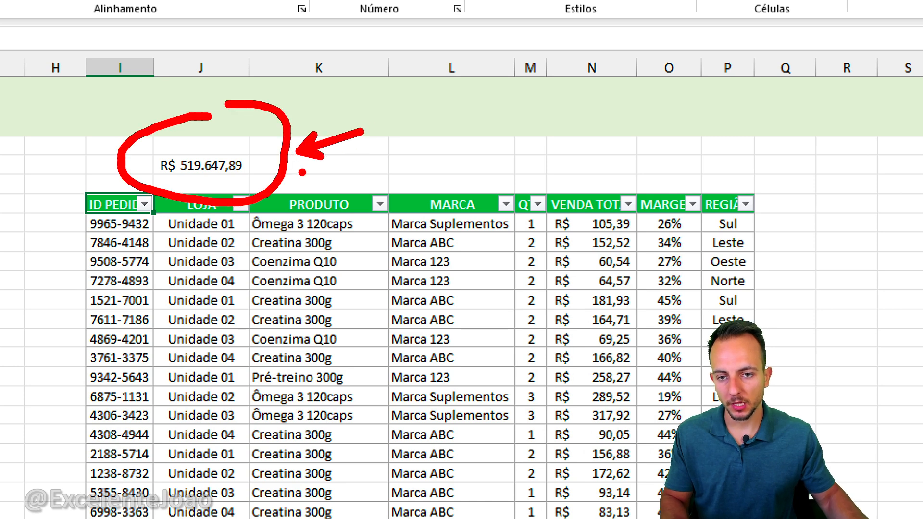
{"action": "left_click_drag", "start_coordinate": [287, 179], "coordinate": [313, 221]}
{"action": "key", "text": "Escape"}
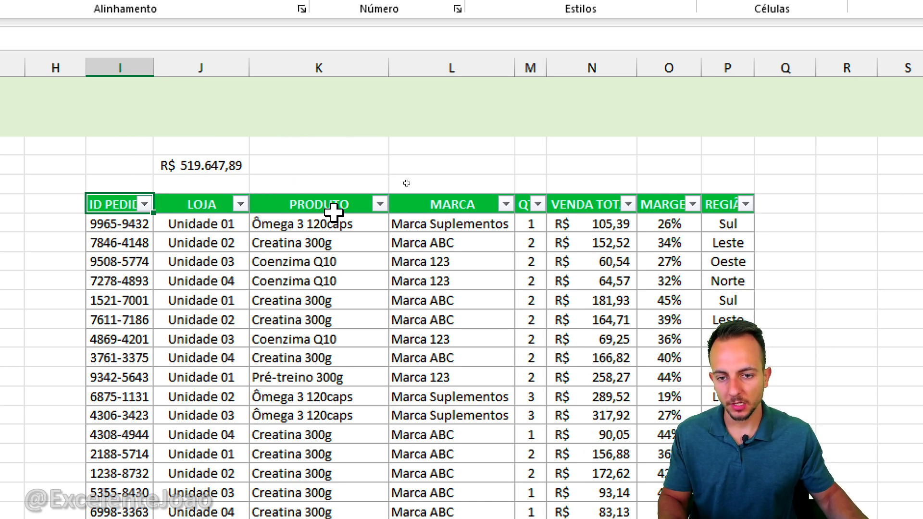
Step: Filter the LOJA column of the orders table to show only Unidade 02
{"action": "left_click", "coordinate": [240, 204]}
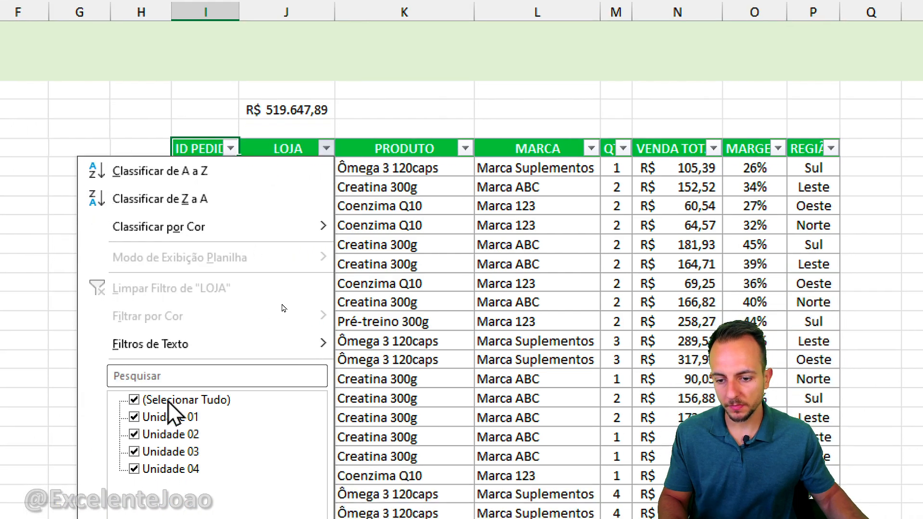
{"action": "left_click", "coordinate": [64, 455]}
{"action": "left_click", "coordinate": [182, 435]}
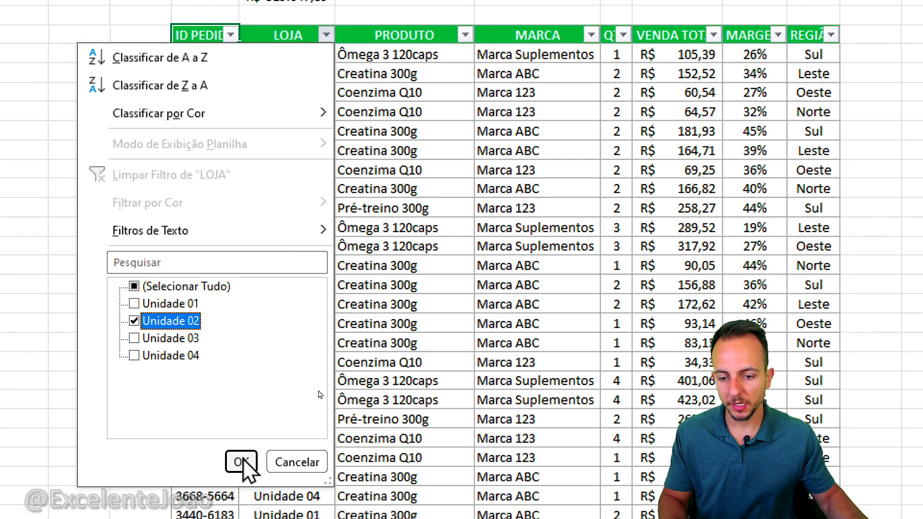
{"action": "left_click", "coordinate": [239, 460]}
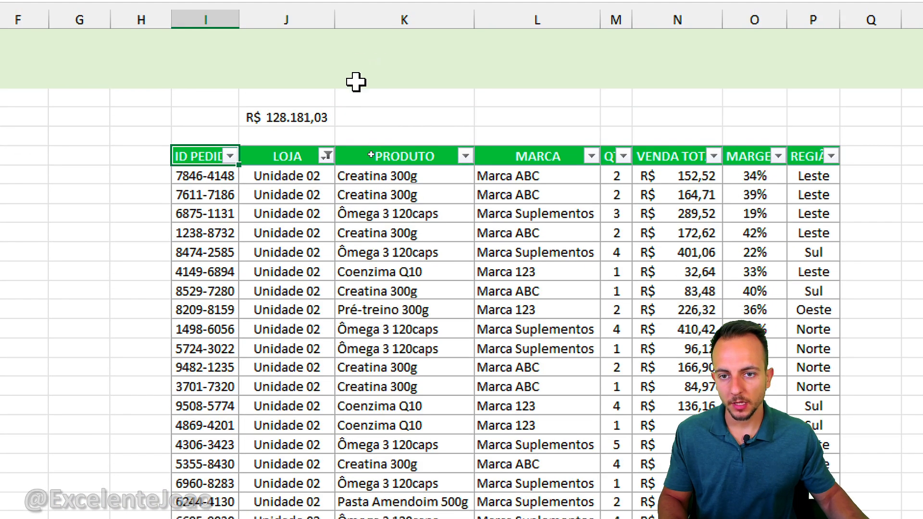
Step: Circle the Unidade 02 total in J3 with the pen, handwrite a note beside it, and clear the drawings
{"action": "key", "text": "ctrl+2"}
{"action": "mouse_move", "coordinate": [315, 80]}
{"action": "left_mouse_down"}
{"action": "mouse_move", "coordinate": [259, 88]}
{"action": "mouse_move", "coordinate": [283, 83]}
{"action": "left_mouse_up"}
{"action": "mouse_move", "coordinate": [432, 71]}
{"action": "left_mouse_down"}
{"action": "mouse_move", "coordinate": [460, 120]}
{"action": "mouse_move", "coordinate": [380, 144]}
{"action": "left_mouse_up"}
{"action": "mouse_move", "coordinate": [464, 95]}
{"action": "left_mouse_down"}
{"action": "mouse_move", "coordinate": [537, 102]}
{"action": "mouse_move", "coordinate": [588, 89]}
{"action": "left_mouse_up"}
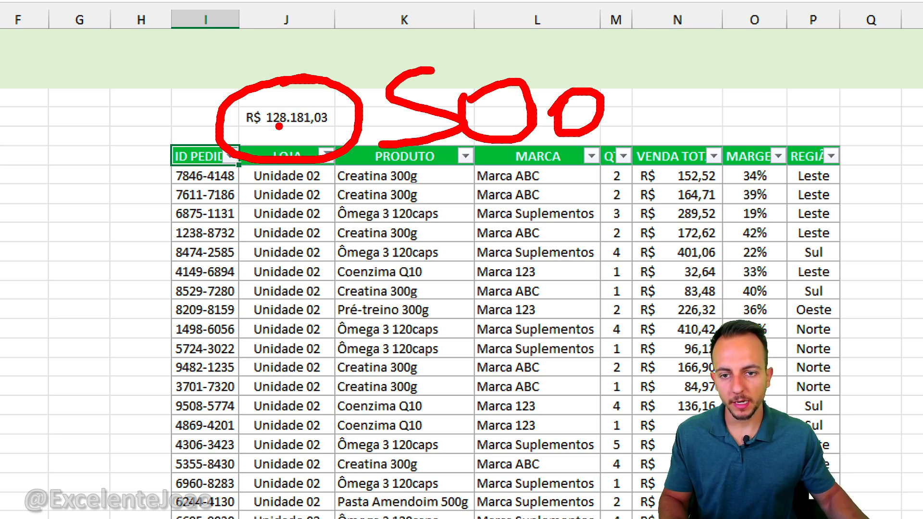
{"action": "key", "text": "Escape"}
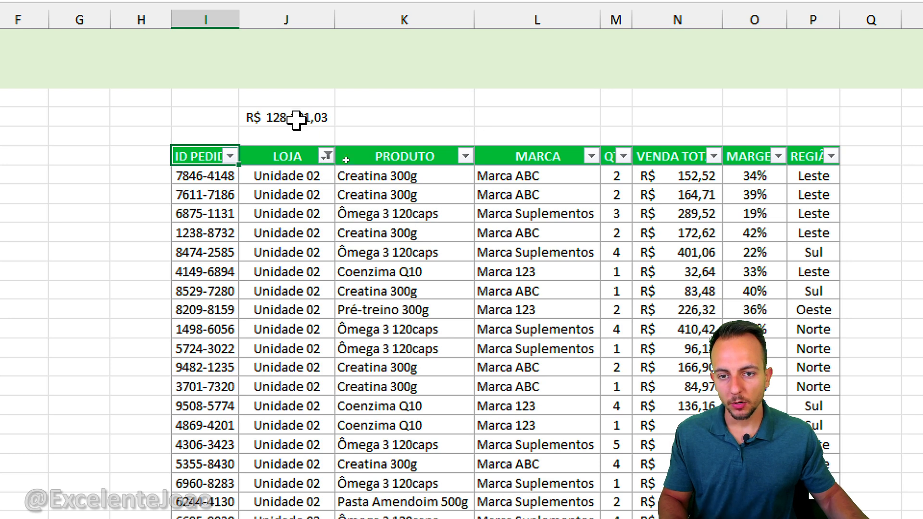
Step: Filter the PRODUTO column to show only Ômega 3 120caps
{"action": "left_click", "coordinate": [465, 156]}
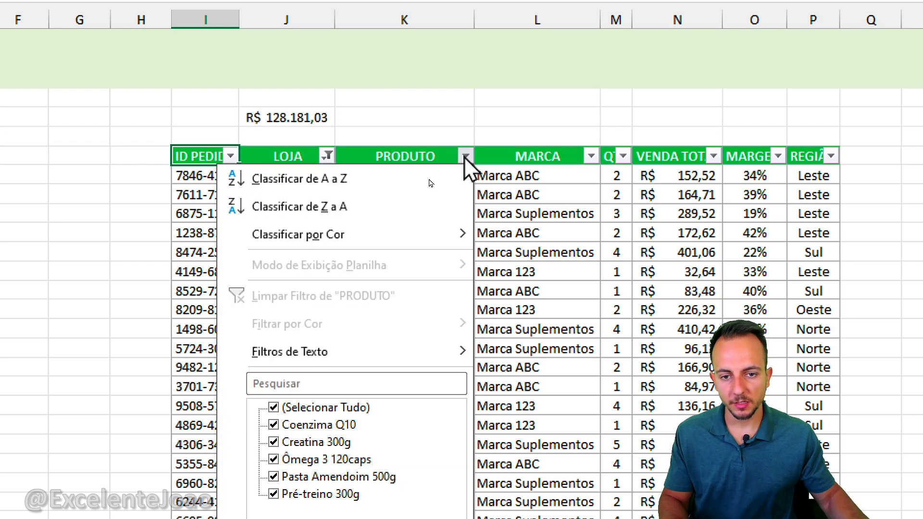
{"action": "left_click", "coordinate": [352, 407]}
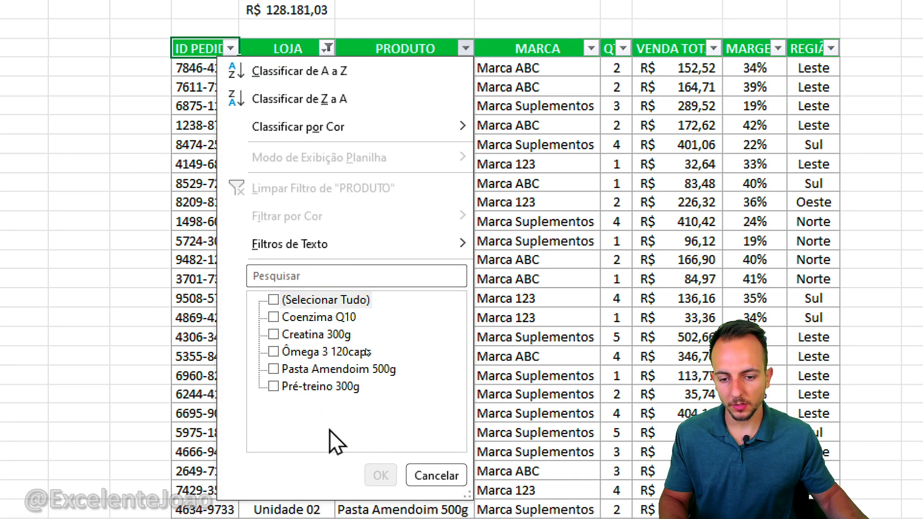
{"action": "left_click", "coordinate": [332, 442]}
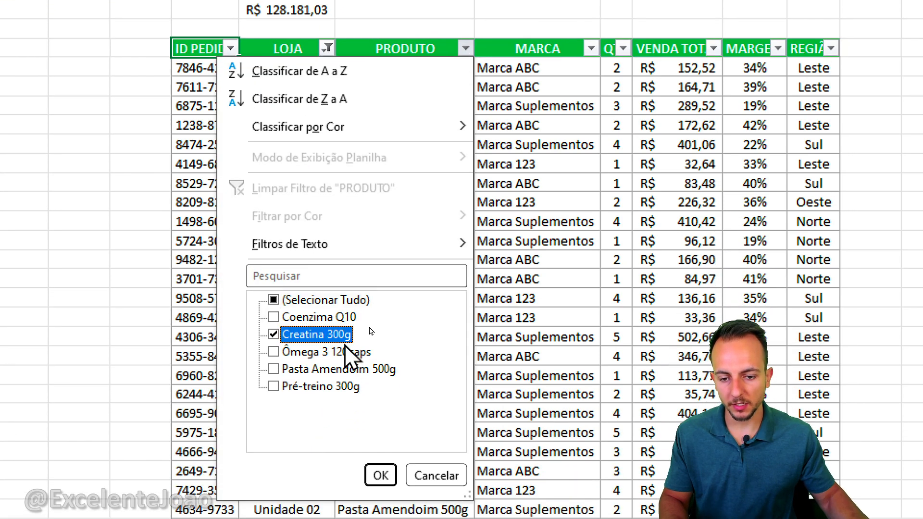
{"action": "left_click", "coordinate": [341, 348]}
{"action": "left_click", "coordinate": [331, 338]}
{"action": "left_click", "coordinate": [380, 471]}
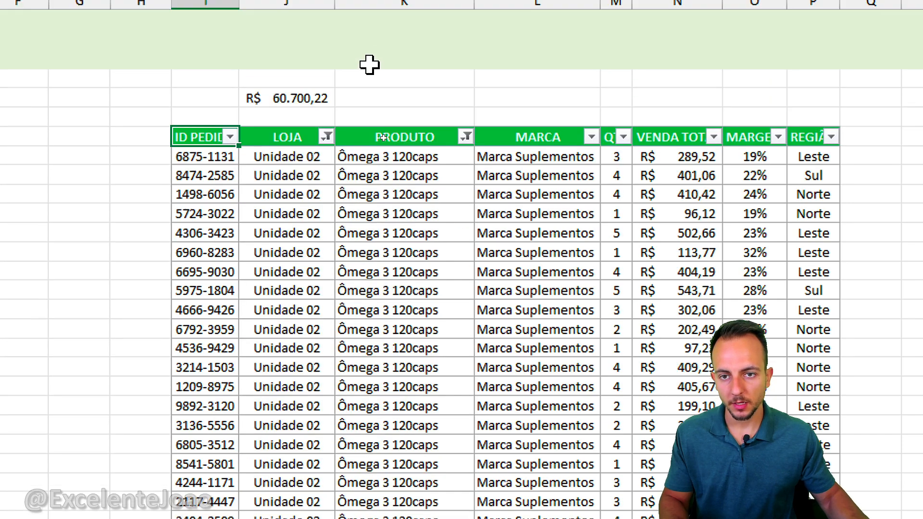
Step: Circle the J3 total for Unidade 02 and Ômega 3 120caps with the pen and clear the mark
{"action": "key", "text": "ctrl+2"}
{"action": "mouse_move", "coordinate": [317, 92]}
{"action": "left_mouse_down"}
{"action": "mouse_move", "coordinate": [335, 162]}
{"action": "mouse_move", "coordinate": [268, 91]}
{"action": "left_mouse_up"}
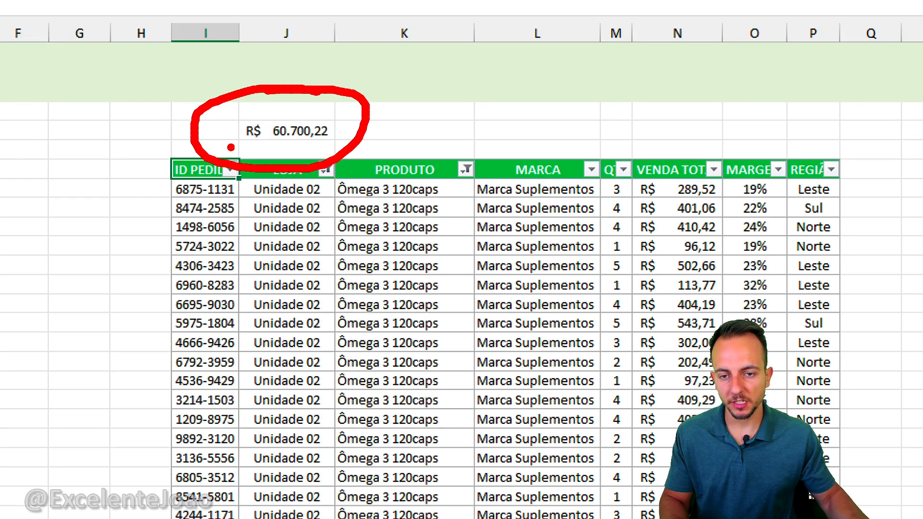
{"action": "key", "text": "Escape"}
Step: Clear the LOJA and PRODUTO filters, briefly circling the total in J3 with the pen between the two
{"action": "left_click", "coordinate": [327, 169]}
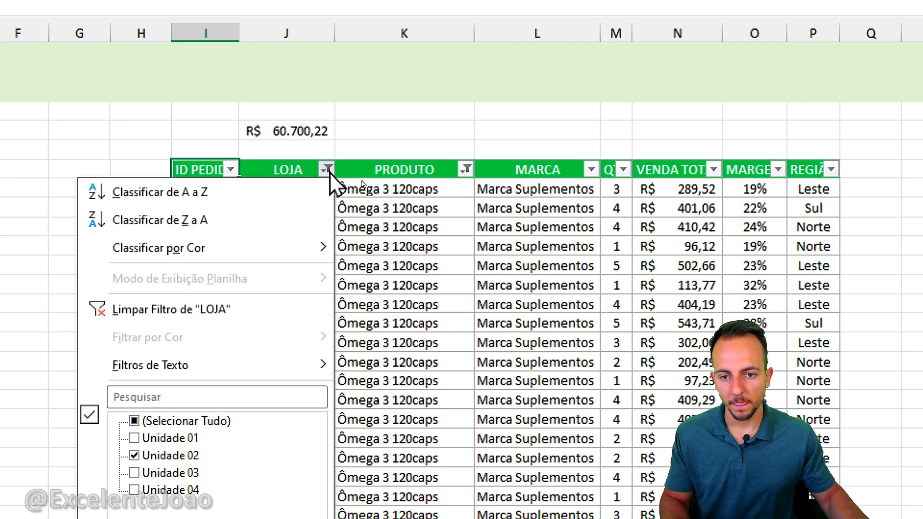
{"action": "left_click", "coordinate": [225, 309]}
{"action": "key", "text": "ctrl+2"}
{"action": "mouse_move", "coordinate": [310, 101]}
{"action": "left_mouse_down"}
{"action": "mouse_move", "coordinate": [353, 120]}
{"action": "mouse_move", "coordinate": [254, 100]}
{"action": "mouse_move", "coordinate": [336, 145]}
{"action": "mouse_move", "coordinate": [285, 94]}
{"action": "left_mouse_up"}
{"action": "key", "text": "Escape"}
{"action": "left_click", "coordinate": [465, 169]}
{"action": "left_click", "coordinate": [331, 308]}
Step: Mark the J3 total over the unfiltered table with the pen, clear the drawings, and look through the orders list
{"action": "key", "text": "ctrl+2"}
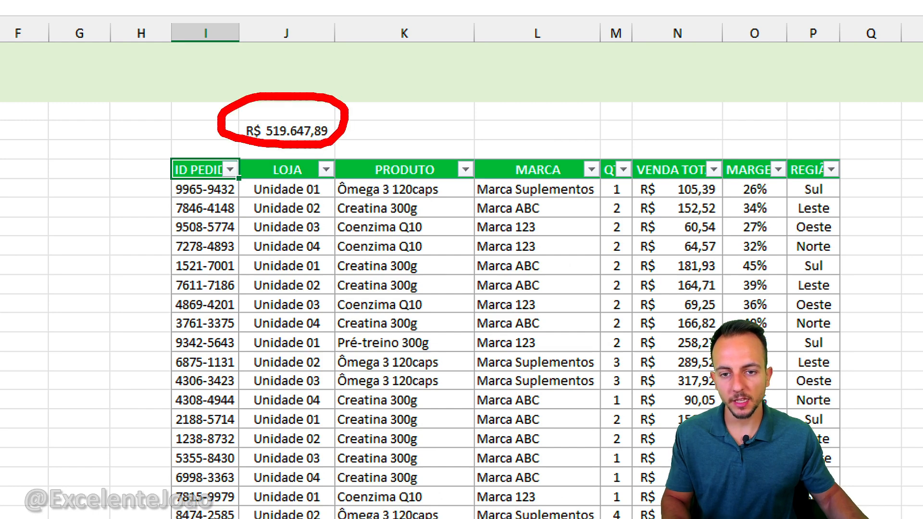
{"action": "mouse_move", "coordinate": [339, 126]}
{"action": "left_mouse_down"}
{"action": "mouse_move", "coordinate": [435, 150]}
{"action": "mouse_move", "coordinate": [444, 164]}
{"action": "left_mouse_up"}
{"action": "key", "text": "Escape"}
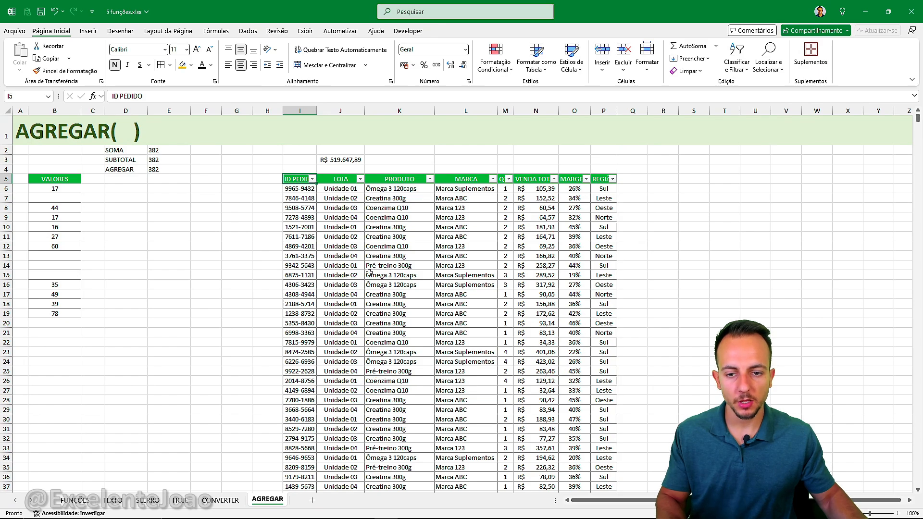
{"action": "scroll", "coordinate": [369, 272], "scroll_direction": "down", "scroll_amount": 14}
{"action": "scroll", "coordinate": [369, 272], "scroll_direction": "up", "scroll_amount": 14}
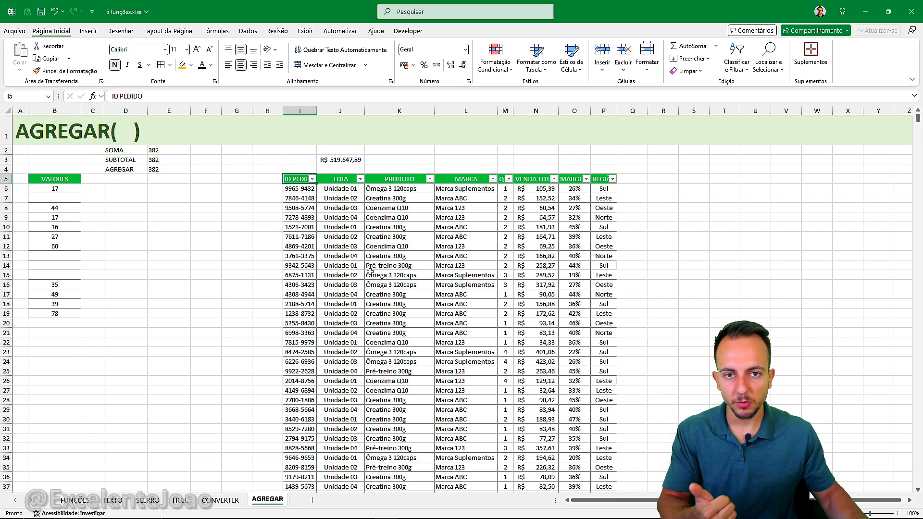
Step: Review the earlier practice sheets CONVERTER, HOJE, SEERRO and TEXTO in turn
{"action": "left_click", "coordinate": [223, 502]}
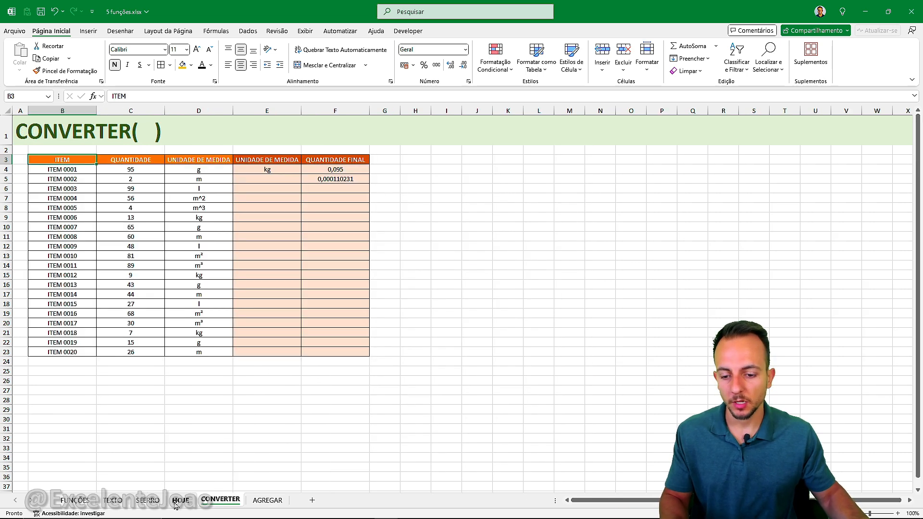
{"action": "left_click", "coordinate": [177, 502]}
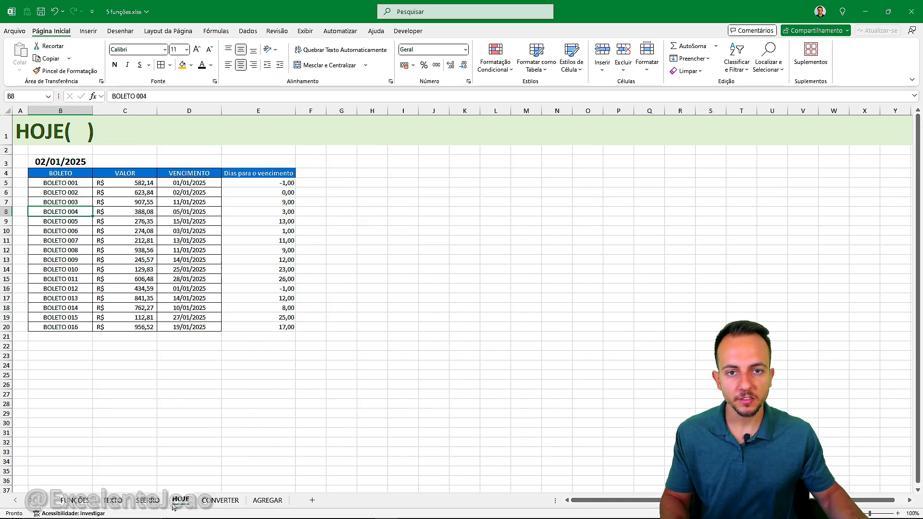
{"action": "left_click", "coordinate": [147, 502]}
{"action": "left_click", "coordinate": [113, 502]}
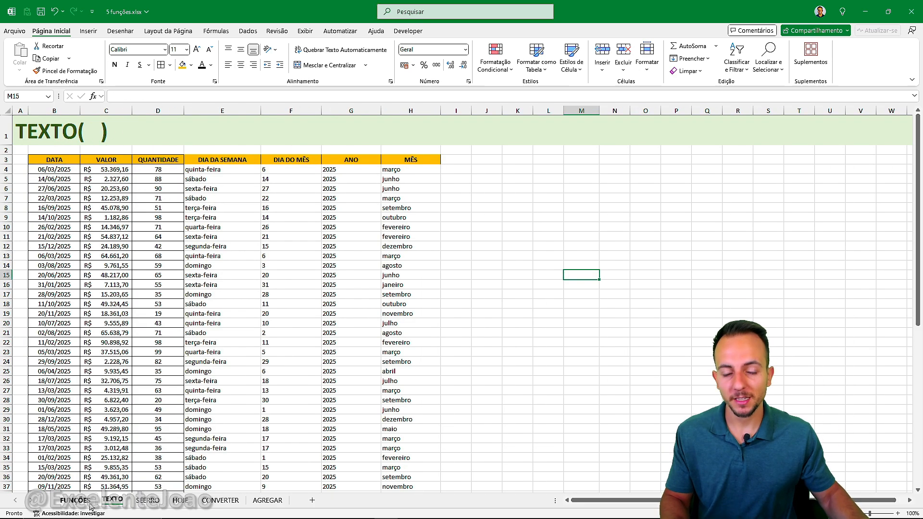
Step: Return to the FUNÇÕES sheet to close the review of the practice sheets
{"action": "left_click", "coordinate": [74, 502]}
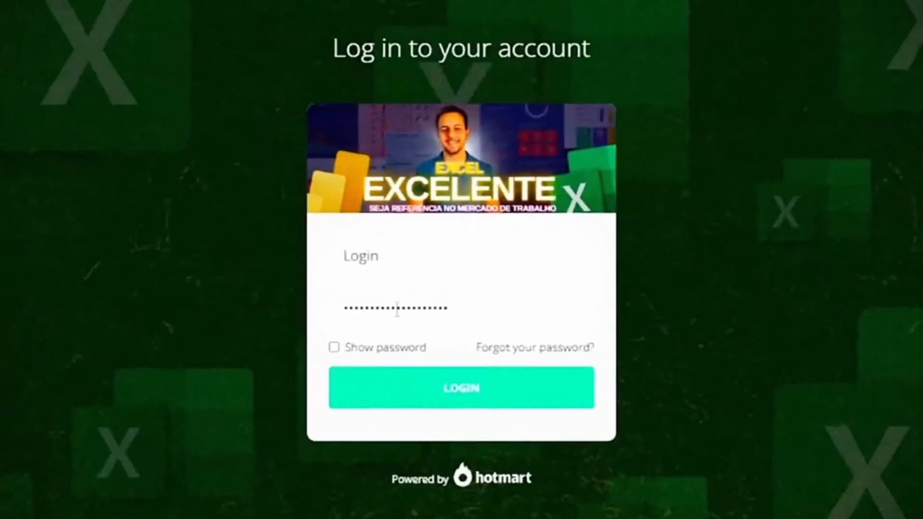
Step: Log in to the Excel Excelente course on Hotmart and look through its modules and lessons, from the Excel basics to the dashboard lessons
{"action": "left_click", "coordinate": [462, 405]}
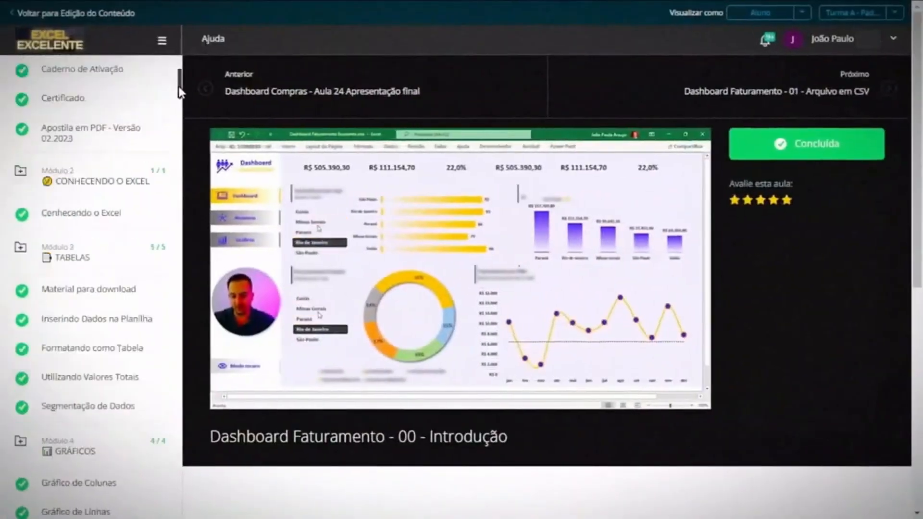
{"action": "left_click_drag", "start_coordinate": [179, 85], "coordinate": [181, 294]}
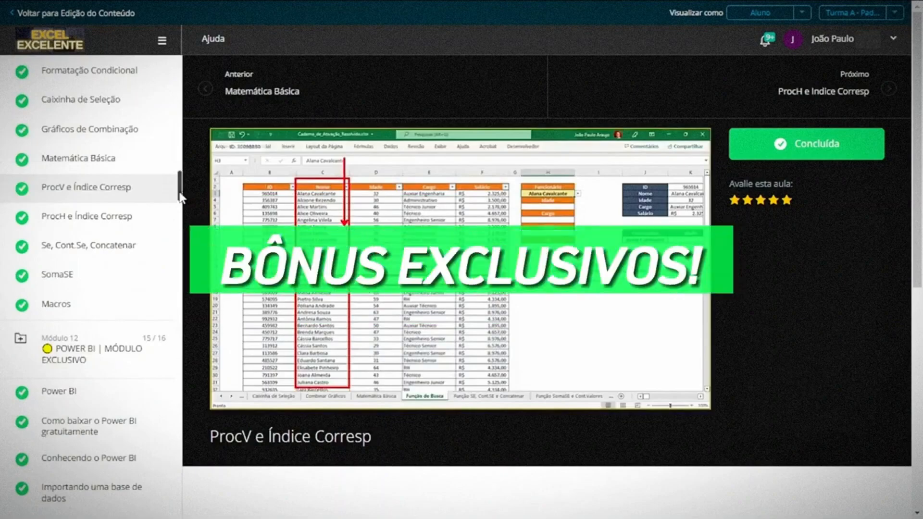
{"action": "left_click_drag", "start_coordinate": [180, 192], "coordinate": [176, 223]}
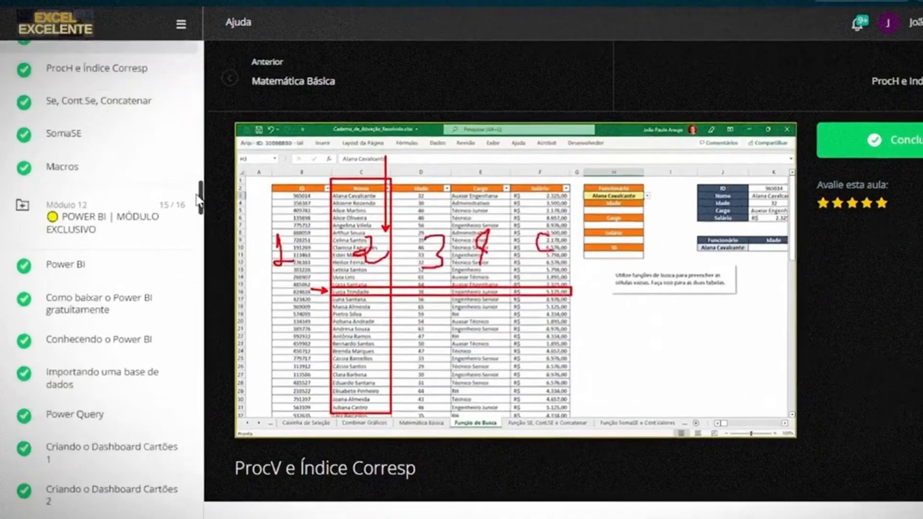
{"action": "left_click_drag", "start_coordinate": [199, 201], "coordinate": [198, 203]}
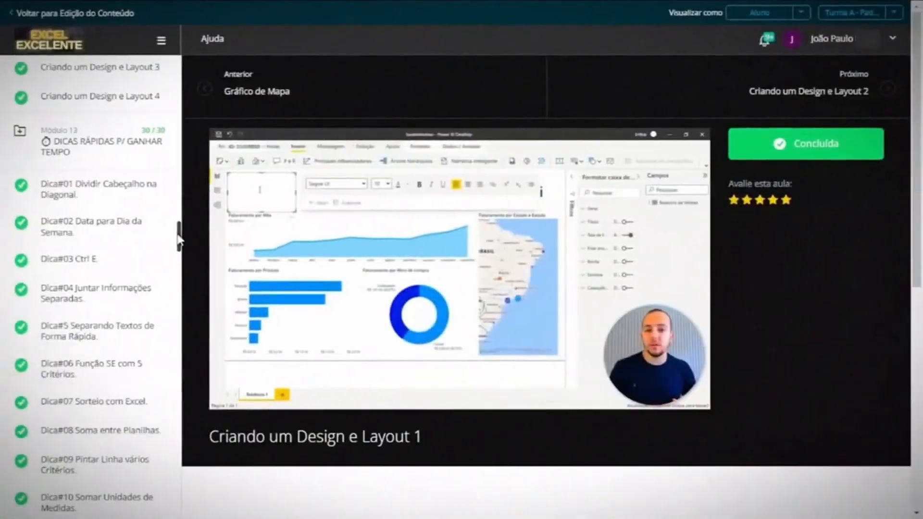
{"action": "left_click_drag", "start_coordinate": [179, 212], "coordinate": [177, 387]}
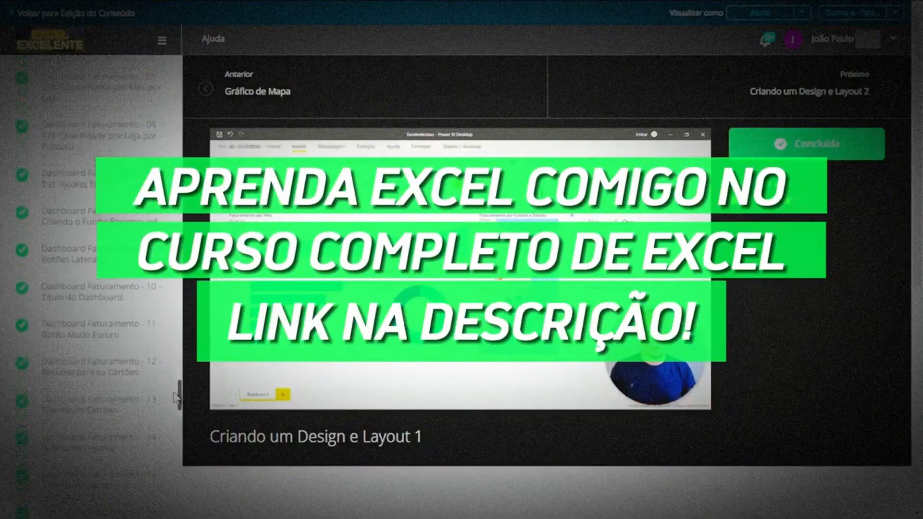